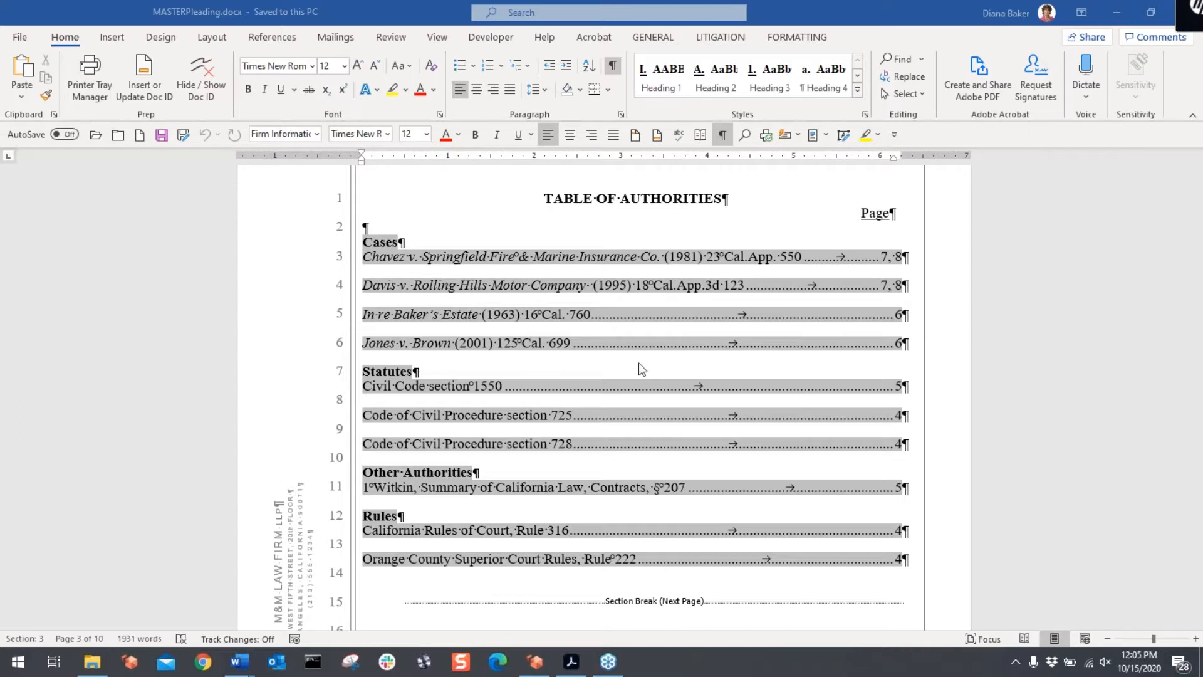
# Step: Look over the Table of Authorities in MASTERPleading.docx, including the pages before it and the start of the memorandum
pyautogui.scroll(1, 624, 411)
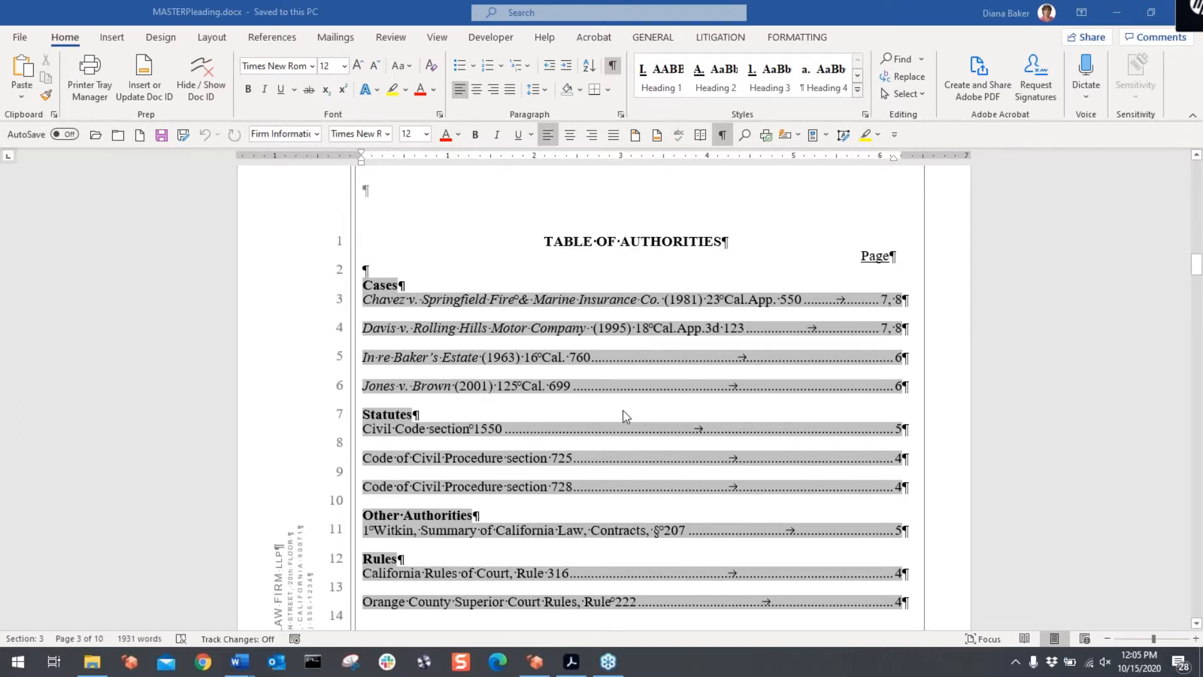
pyautogui.scroll(15, 623, 410)
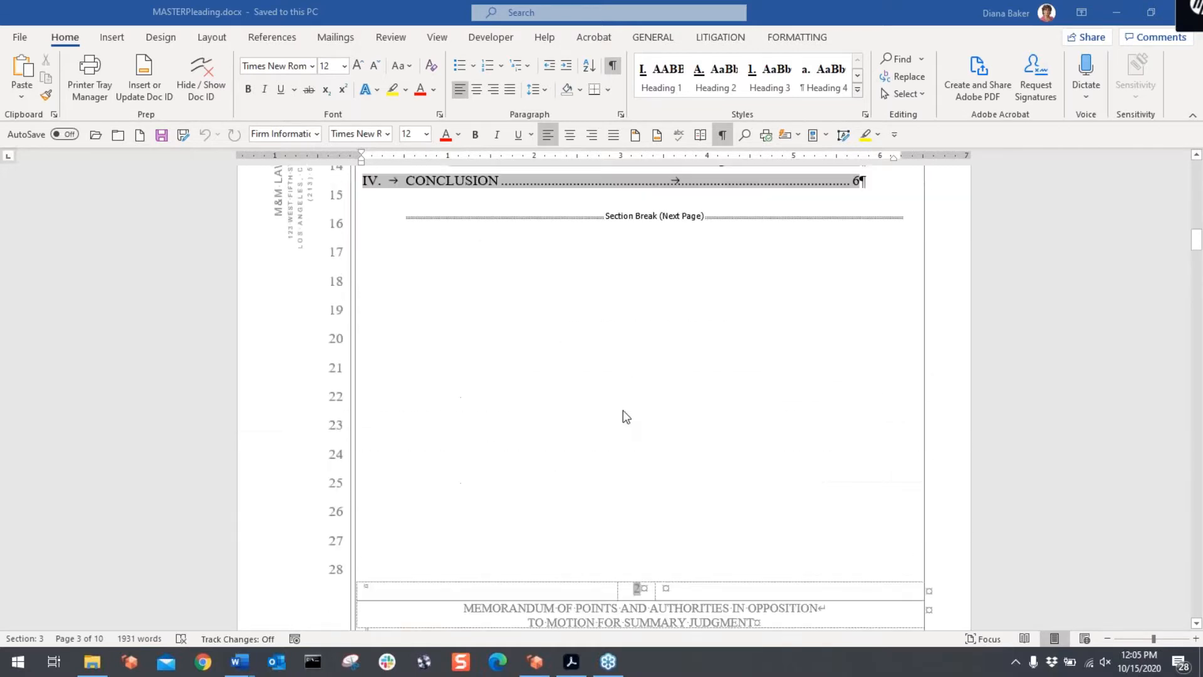
pyautogui.scroll(-18, 623, 410)
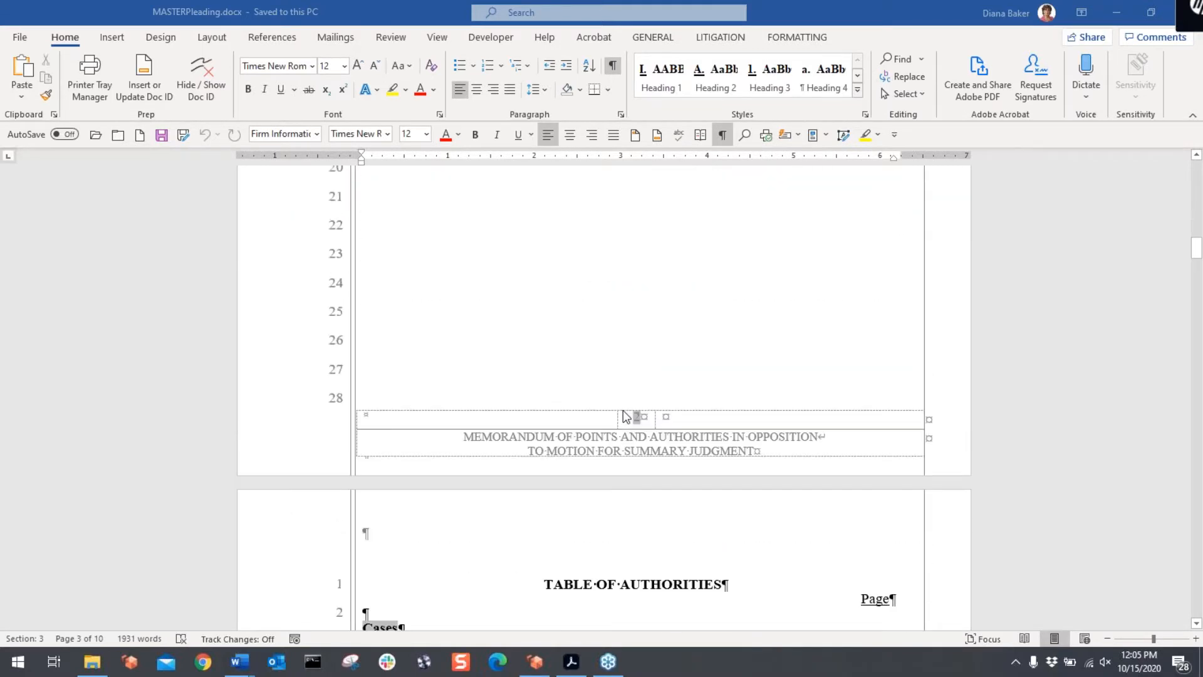
pyautogui.scroll(-3, 623, 411)
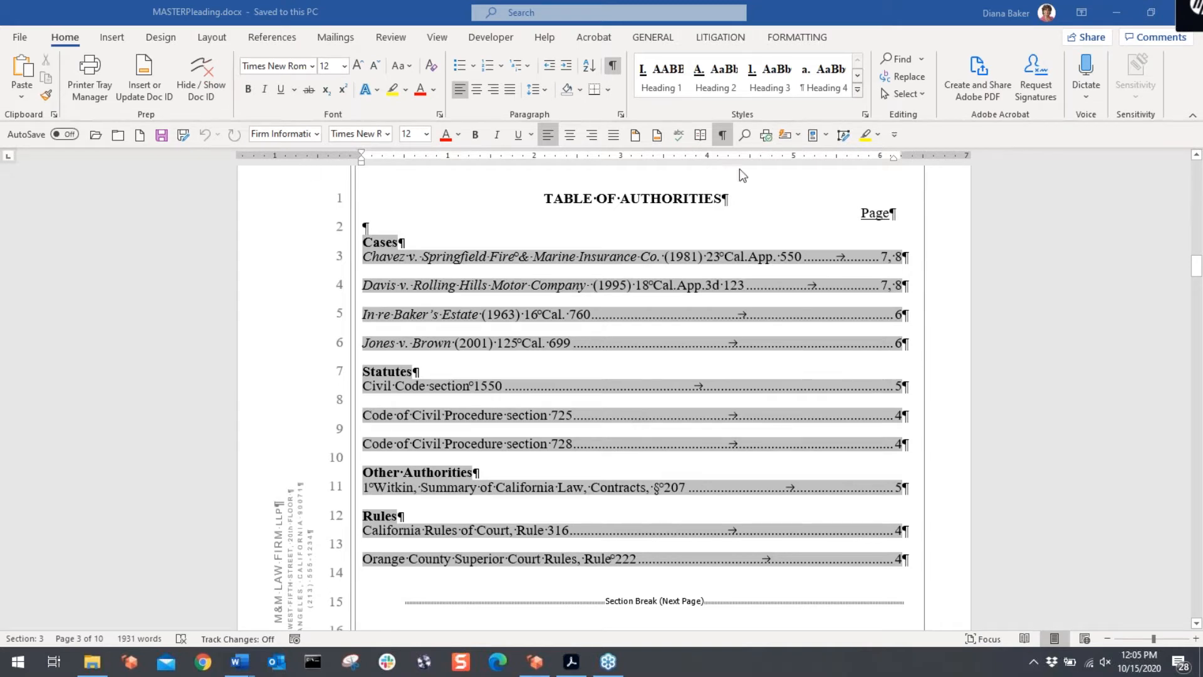
pyautogui.scroll(-6, 552, 601)
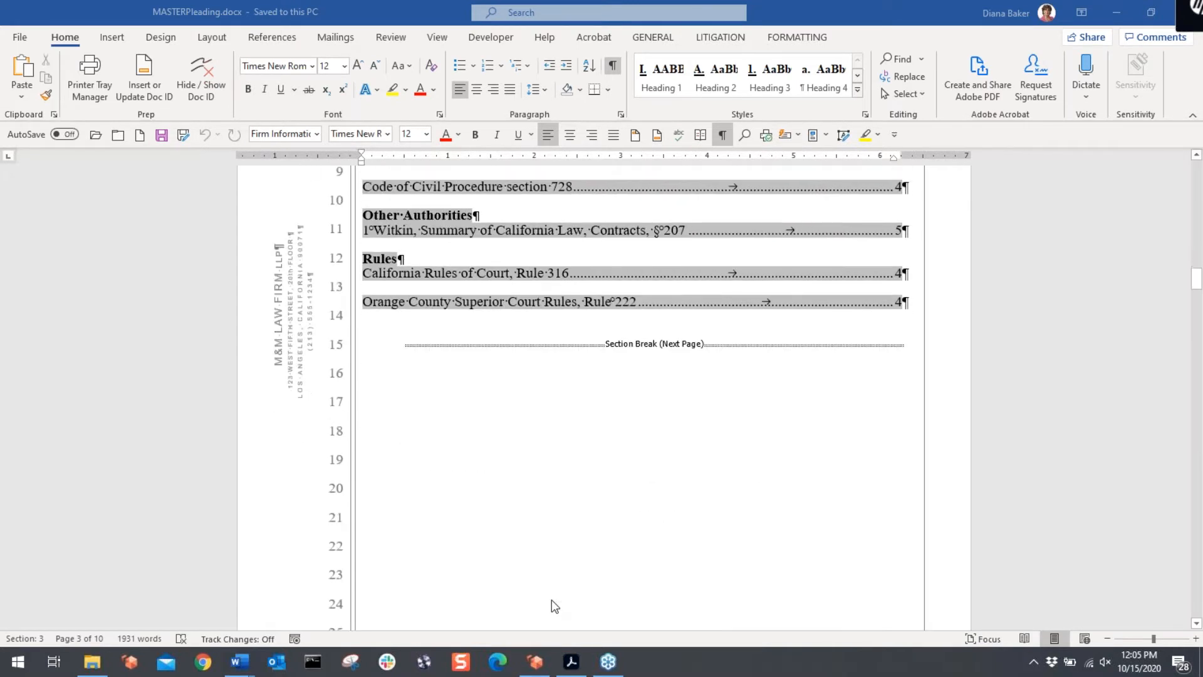
pyautogui.scroll(-12, 551, 600)
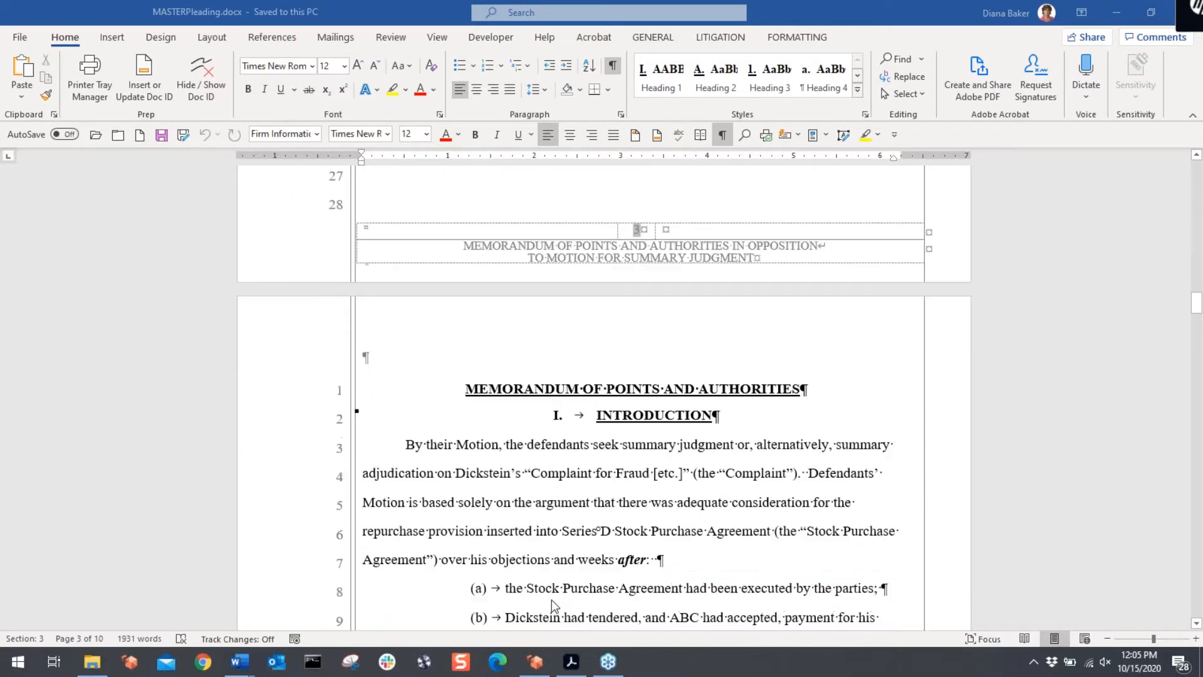
pyautogui.scroll(-2, 552, 600)
# Step: Switch to TOA Training Pleading.docx and review the caption and introductory paragraph on its first page
pyautogui.moveTo(251, 652)
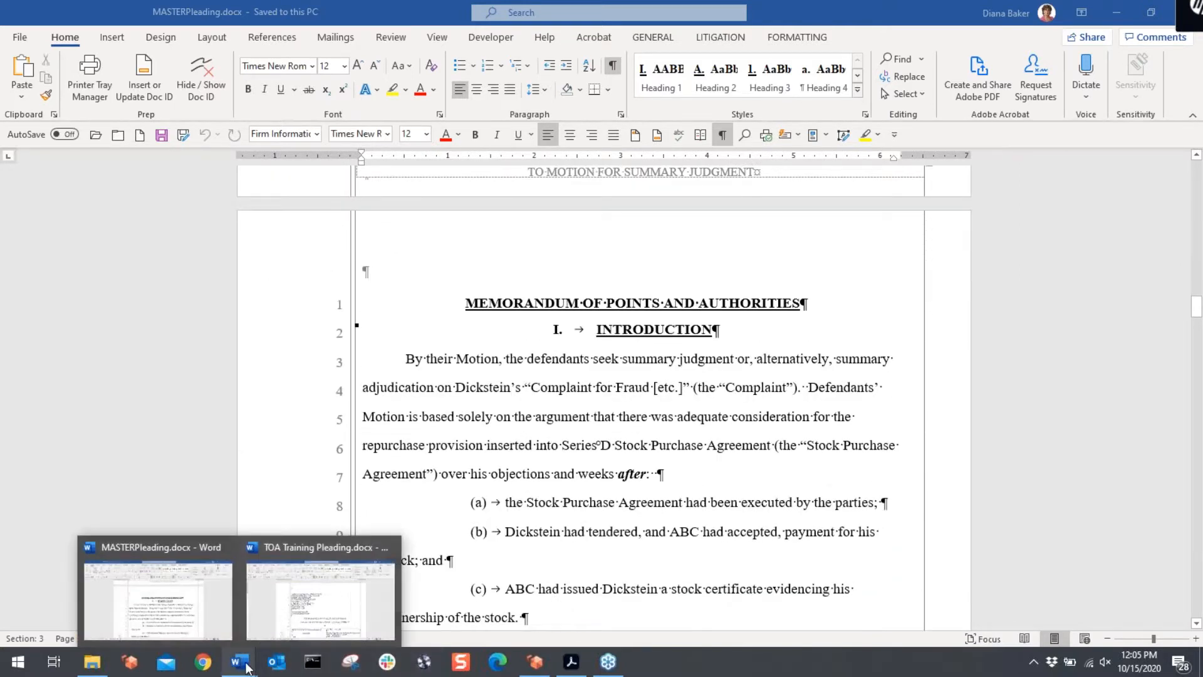
pyautogui.click(300, 591)
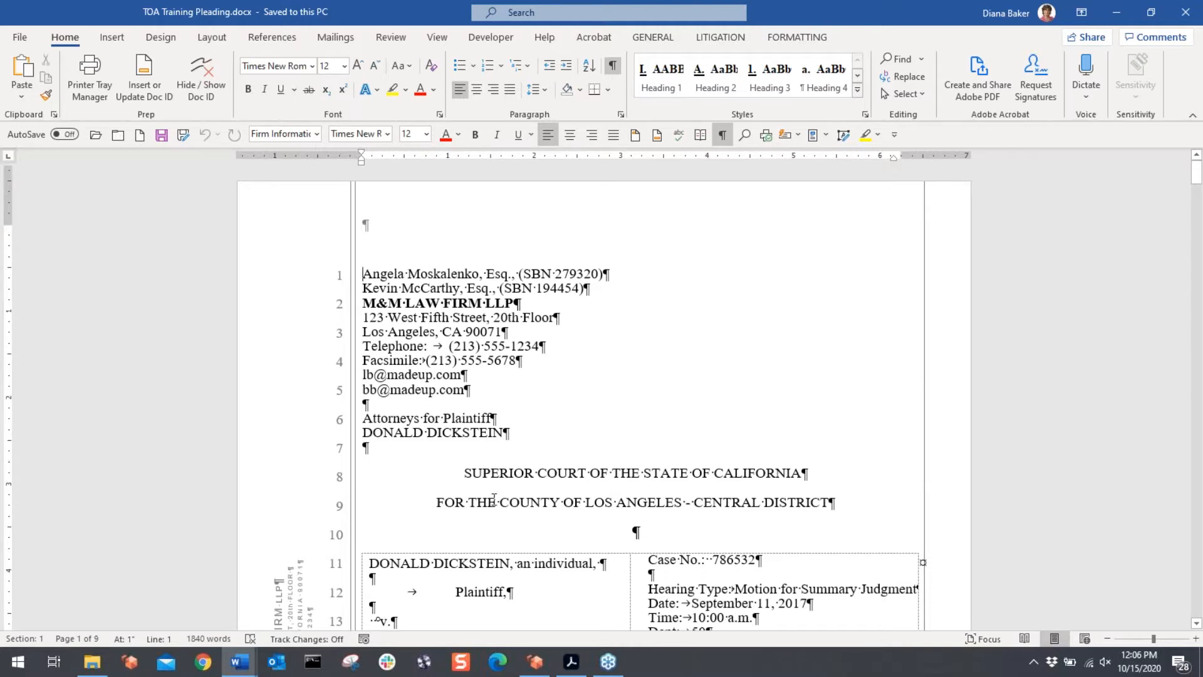
pyautogui.scroll(-5, 494, 497)
pyautogui.scroll(-3, 494, 501)
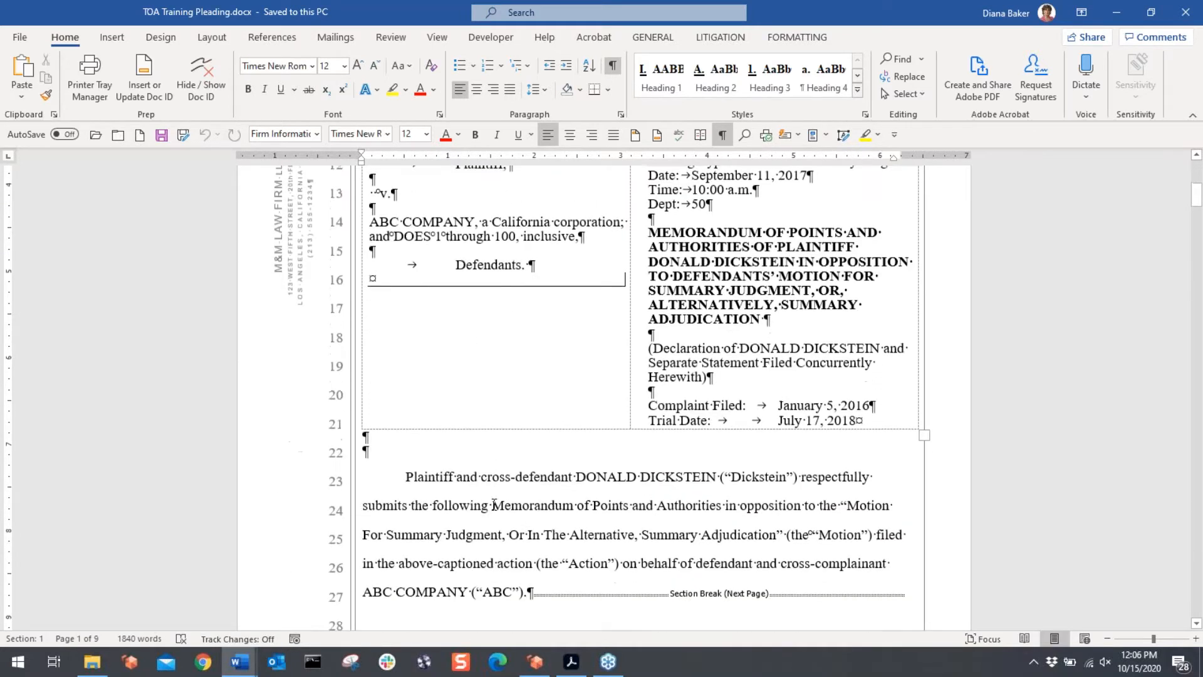
pyautogui.scroll(-1, 495, 505)
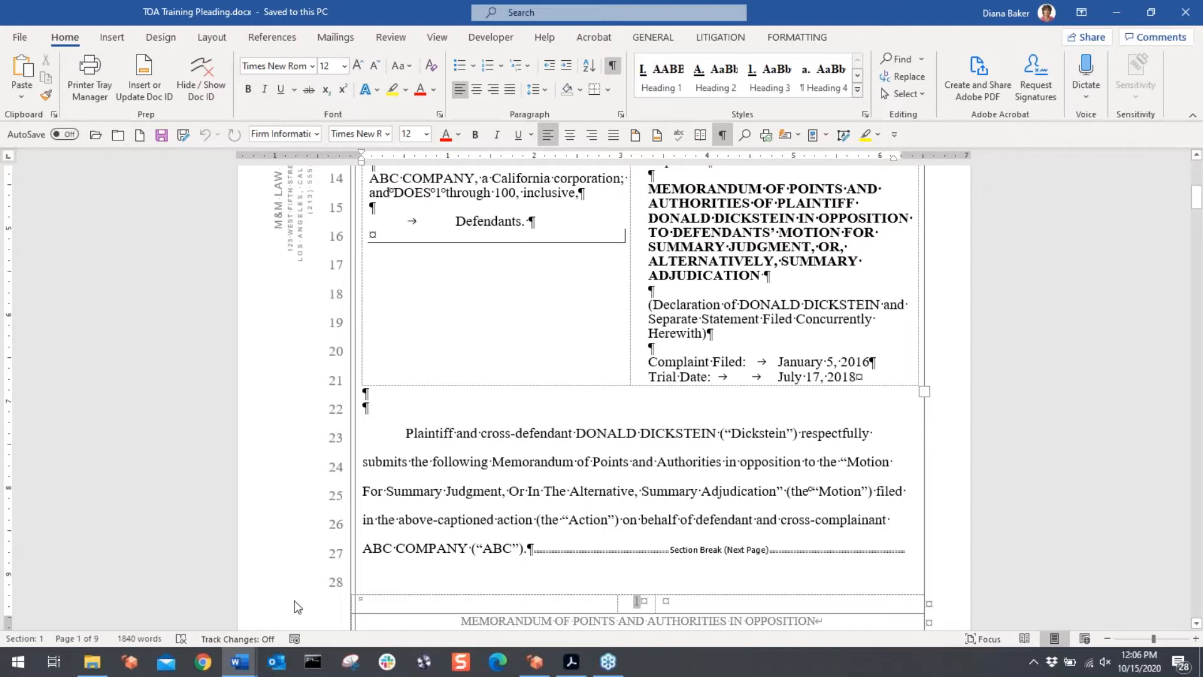
# Step: Return to MASTERPleading.docx and select the TA field code after the Orange County Superior Court Rules, Rule 222 citation in the Argument section
pyautogui.moveTo(227, 669)
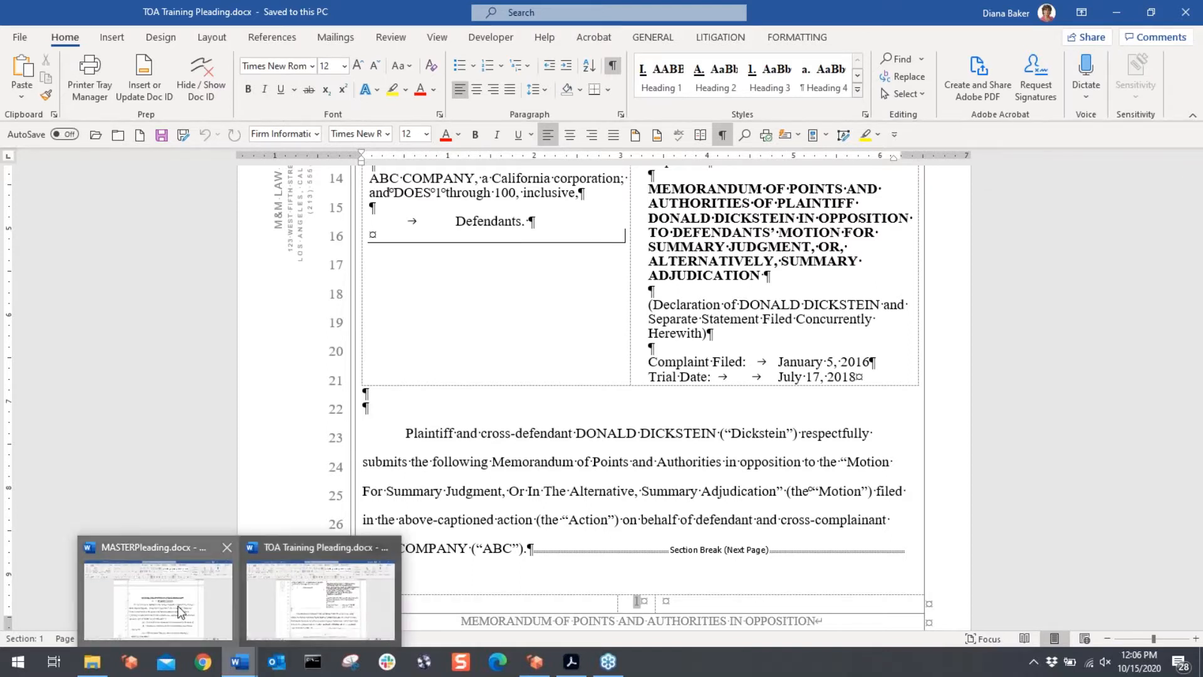
pyautogui.click(158, 600)
pyautogui.scroll(-4, 498, 497)
pyautogui.scroll(-10, 498, 497)
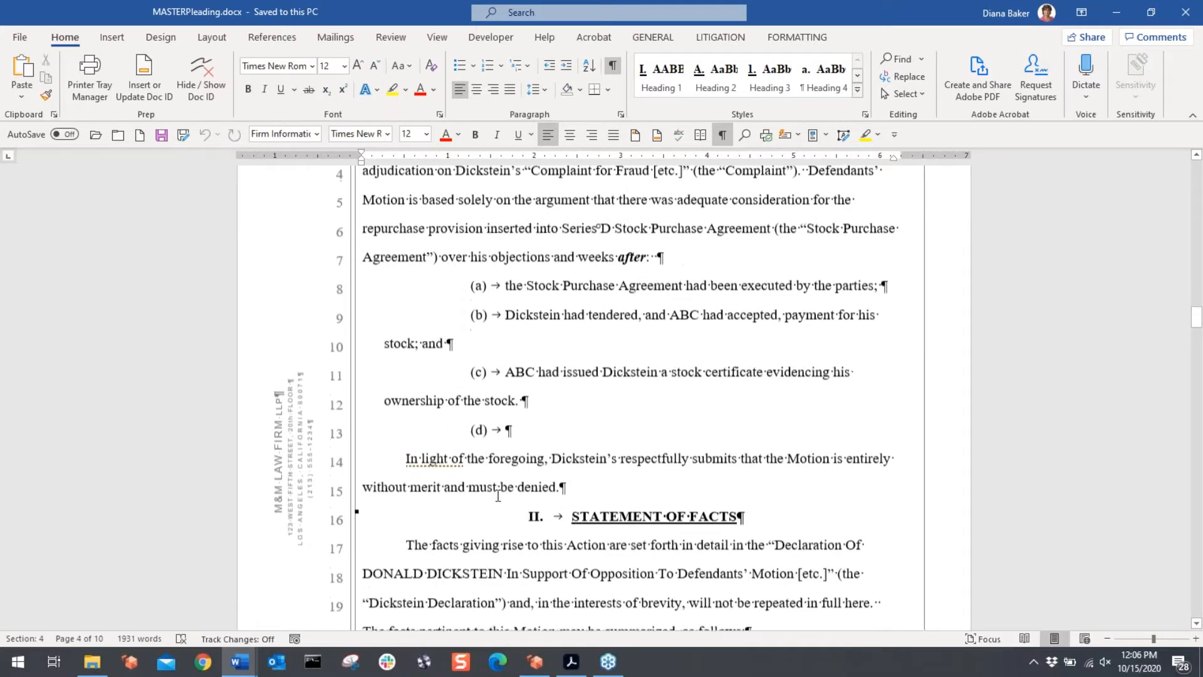
pyautogui.scroll(-12, 602, 401)
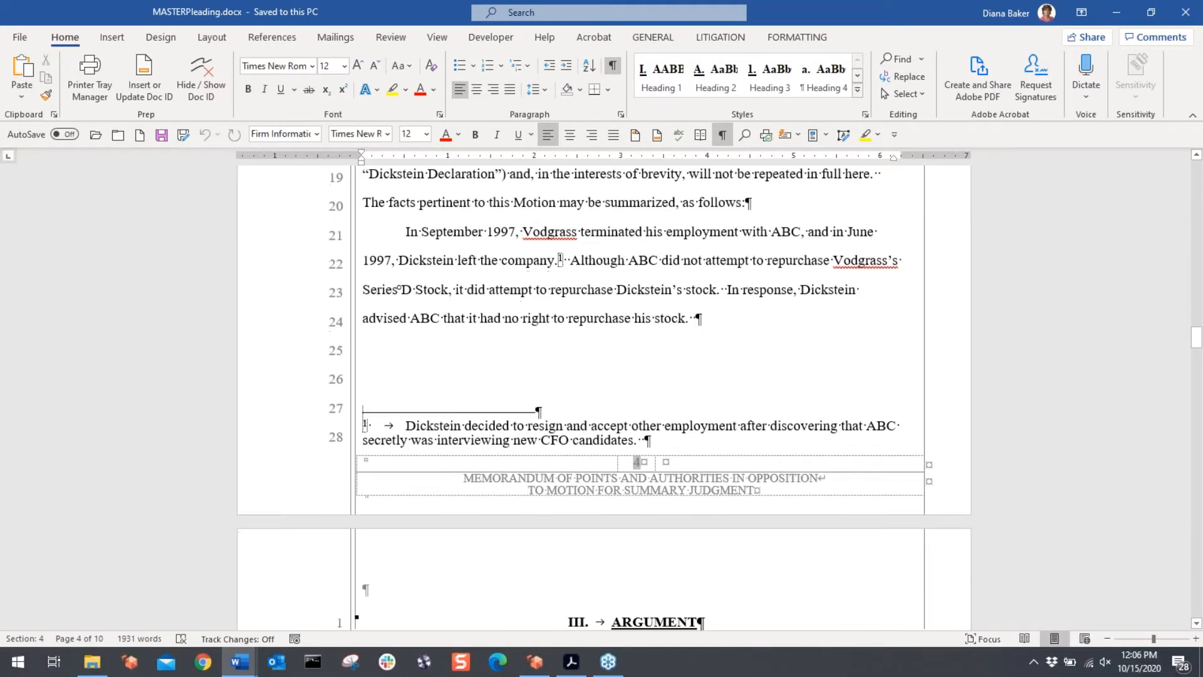
pyautogui.scroll(-4, 601, 401)
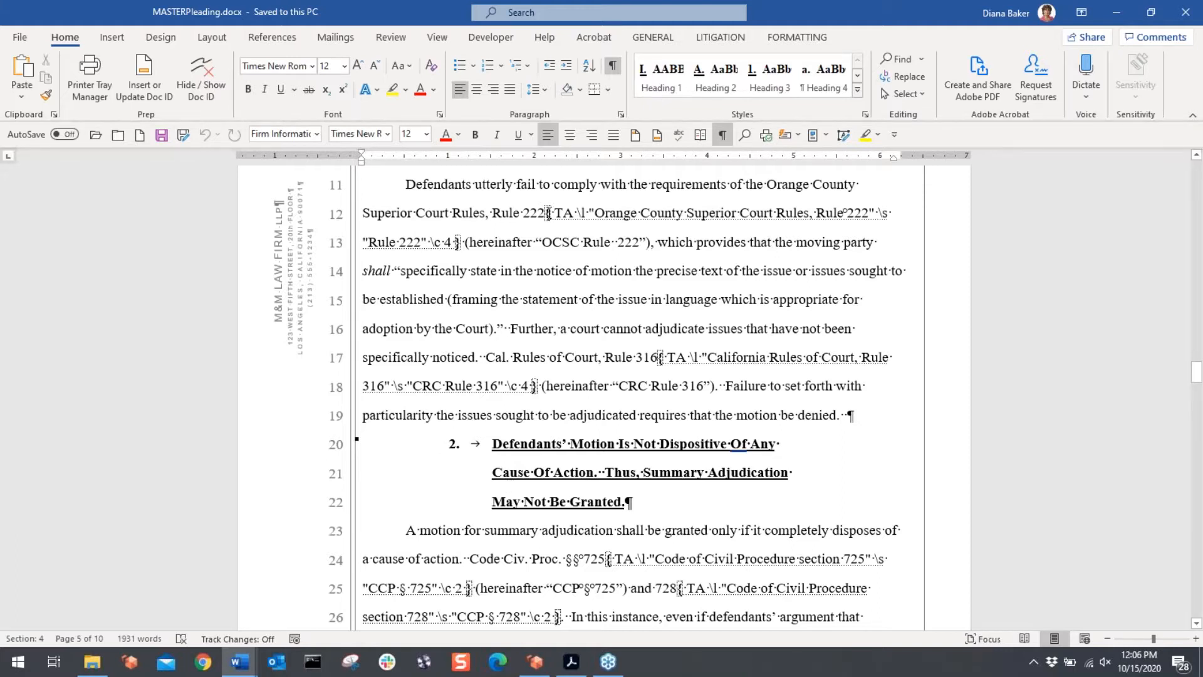
pyautogui.moveTo(548, 213); pyautogui.dragTo(459, 243)
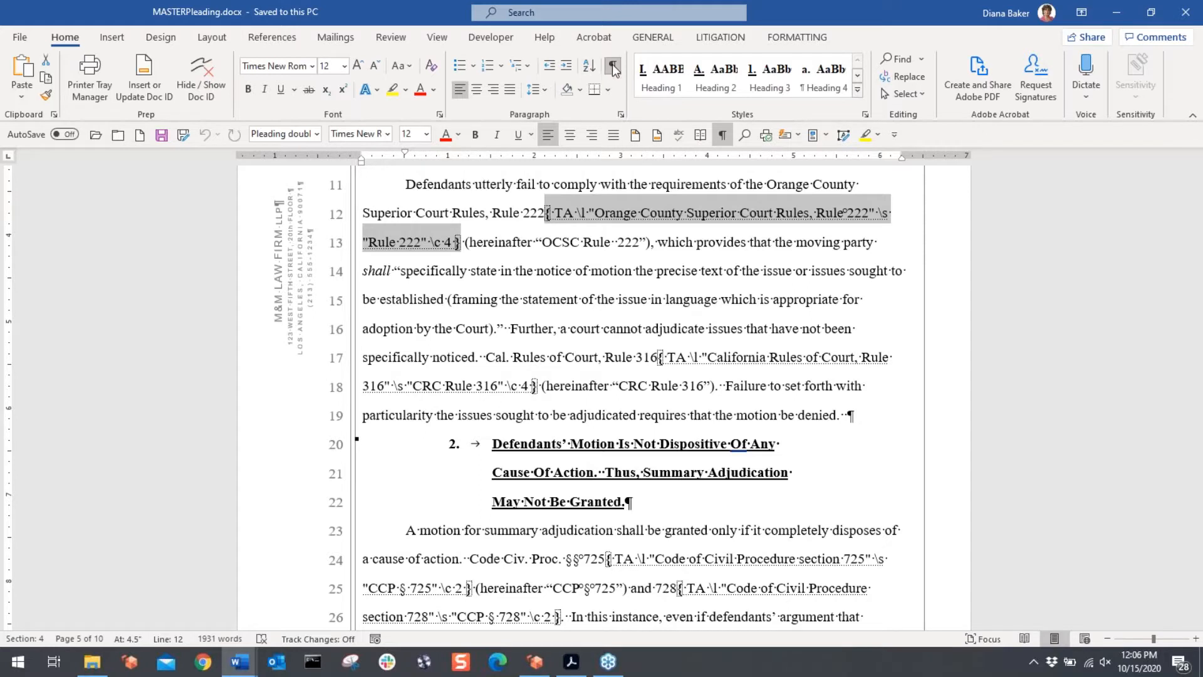
# Step: Hide the formatting marks and move the text "Orange County Superior Court Rules, Rule 222" to the end of the paragraph ending in "indisputable proposition."
pyautogui.hotkey('ctrl', 'shift', '8')
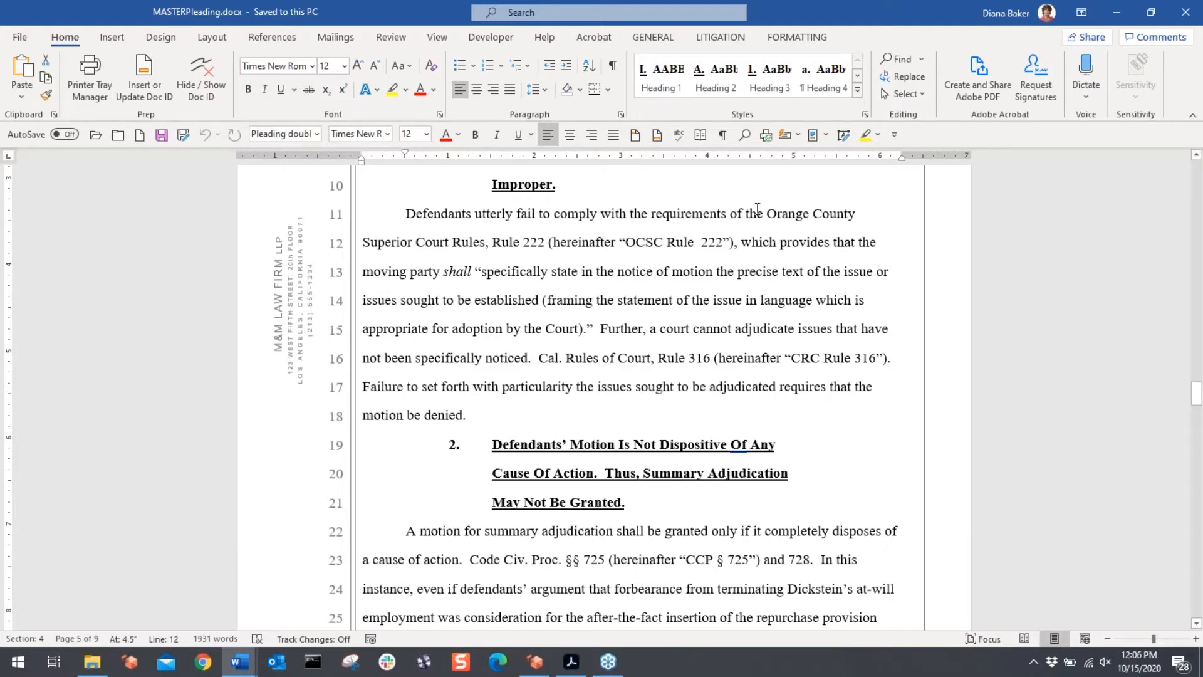
pyautogui.moveTo(767, 214); pyautogui.dragTo(544, 257)
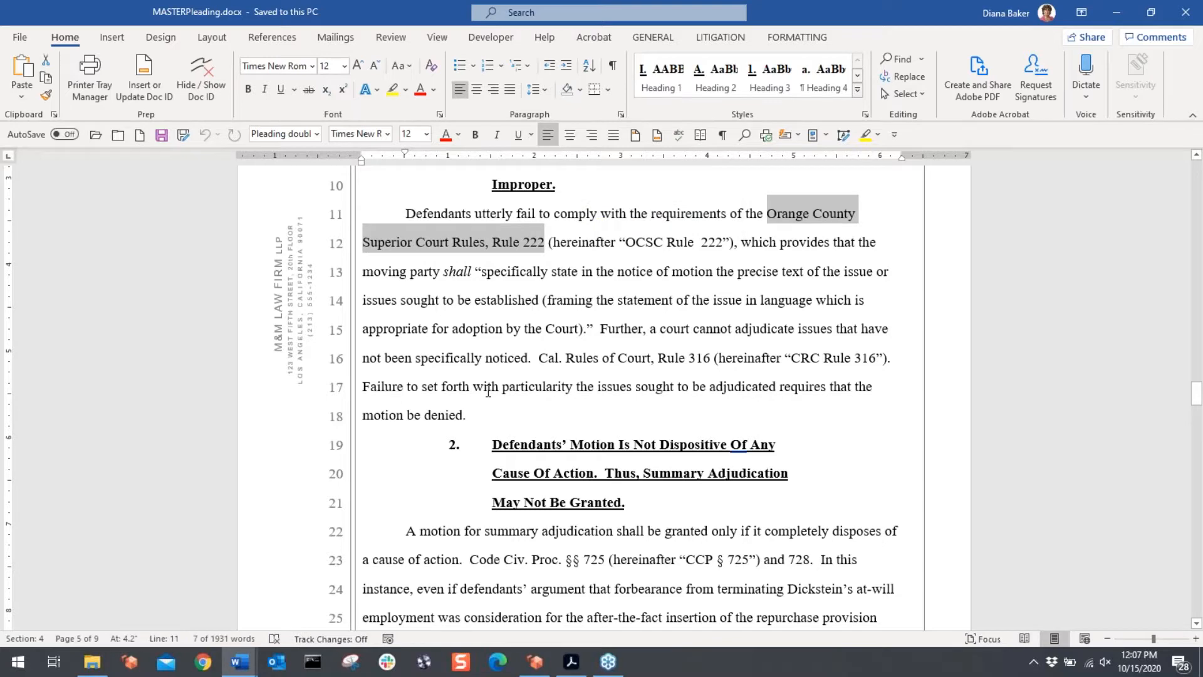
pyautogui.press('Delete')
pyautogui.scroll(-10, 561, 466)
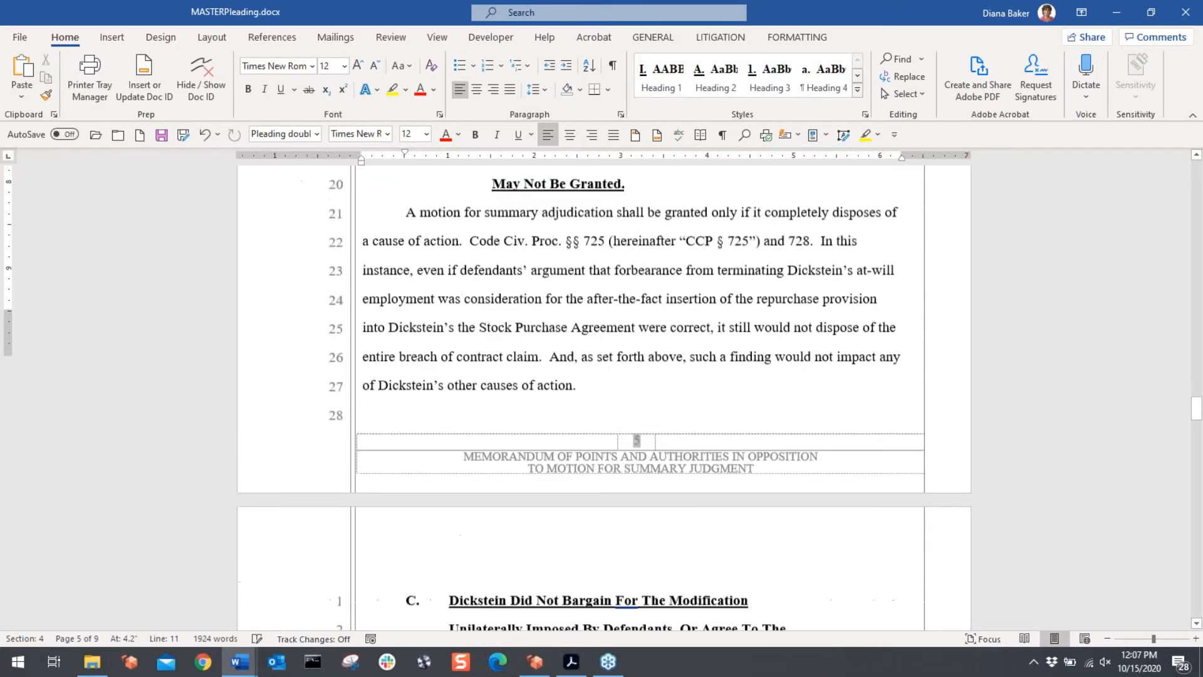
pyautogui.scroll(-3, 561, 466)
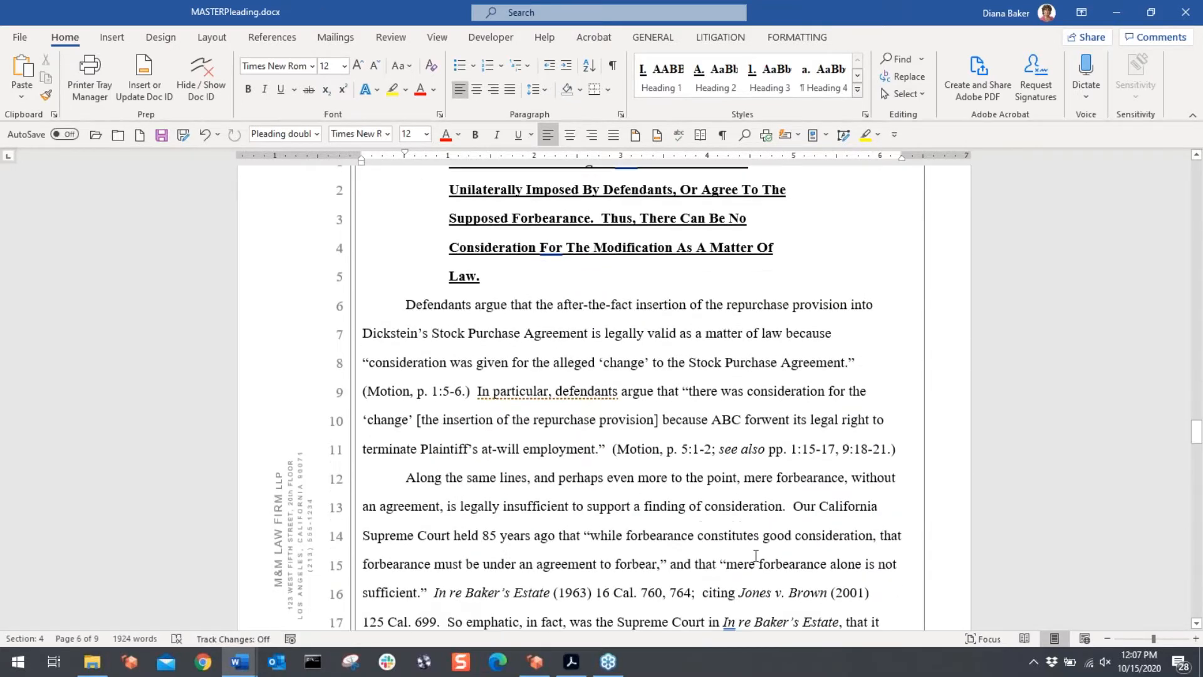
pyautogui.scroll(-1, 744, 525)
pyautogui.click(745, 525)
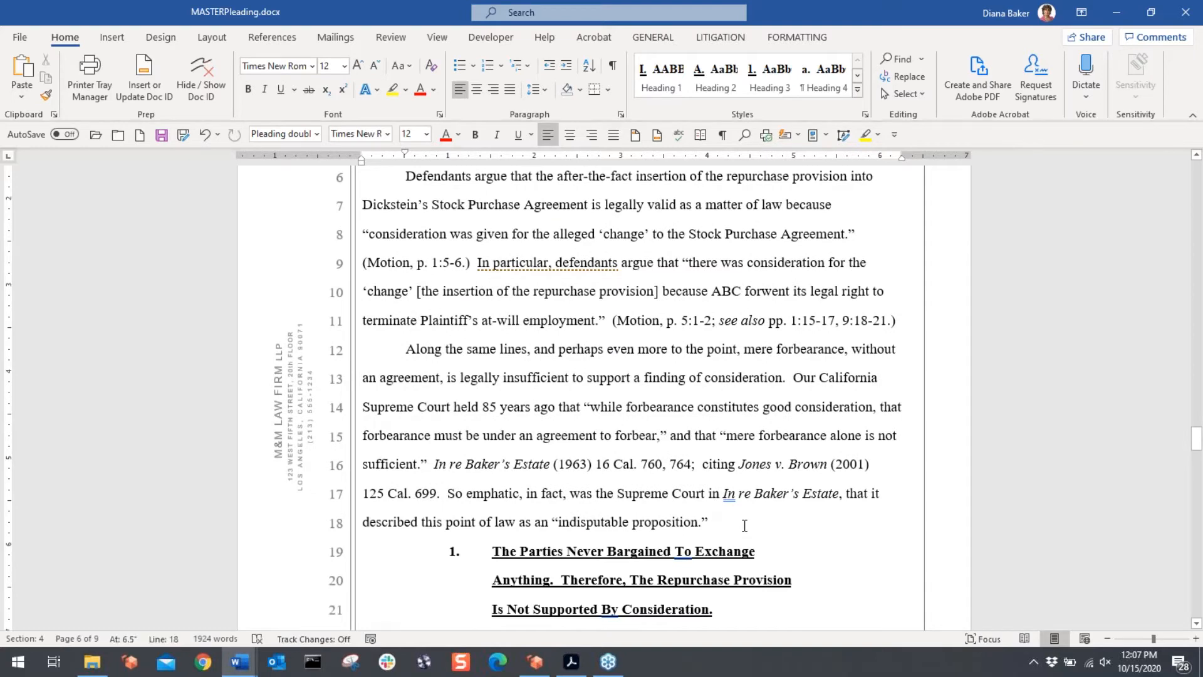
pyautogui.hotkey('ctrl', 'z')
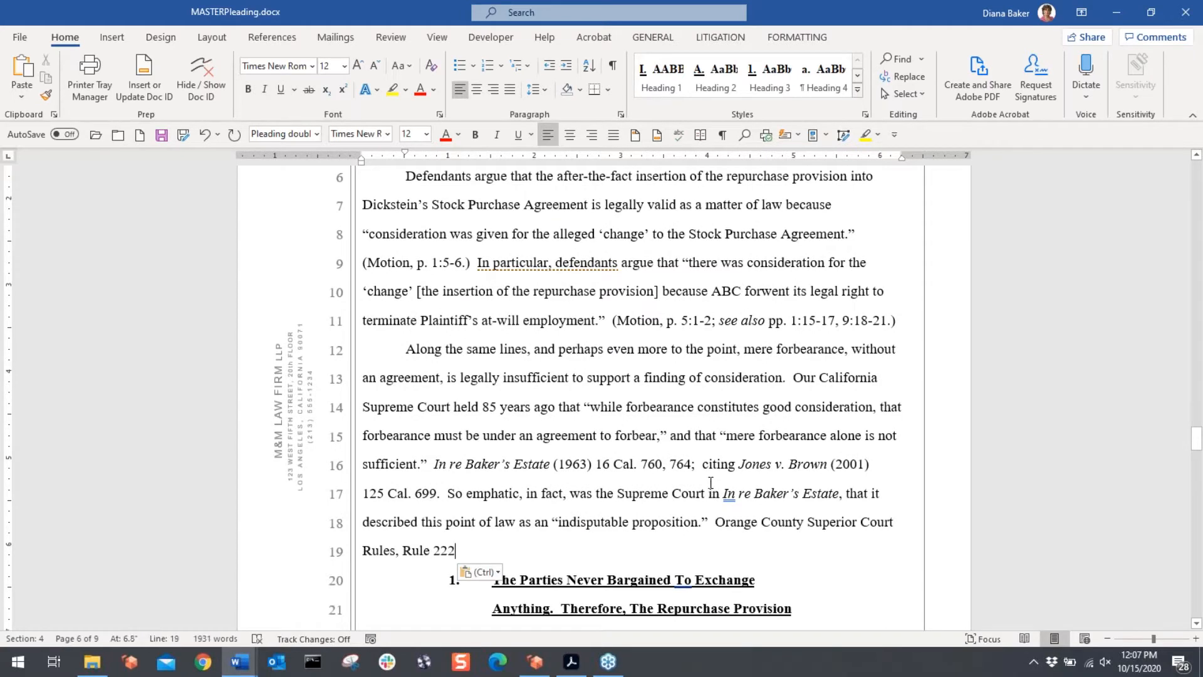
# Step: Show the formatting marks again and compare the Rule 222 TA field at the citation's original place with the moved citation text
pyautogui.scroll(2, 710, 482)
pyautogui.scroll(10, 710, 483)
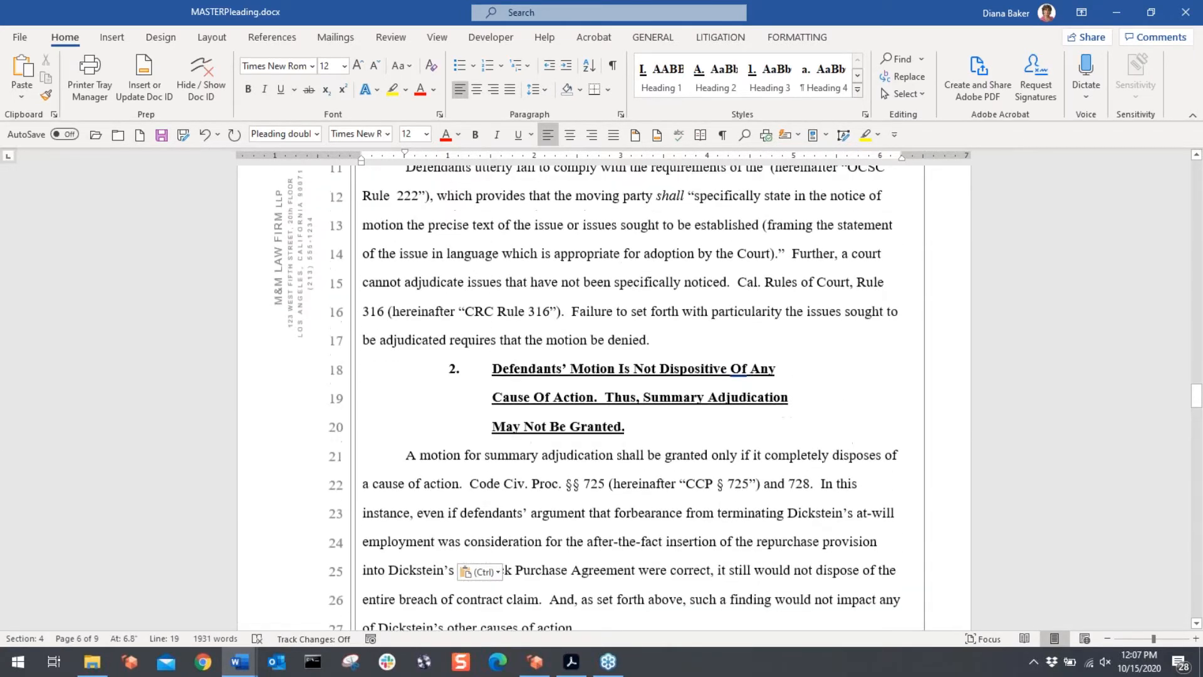
pyautogui.click(613, 65)
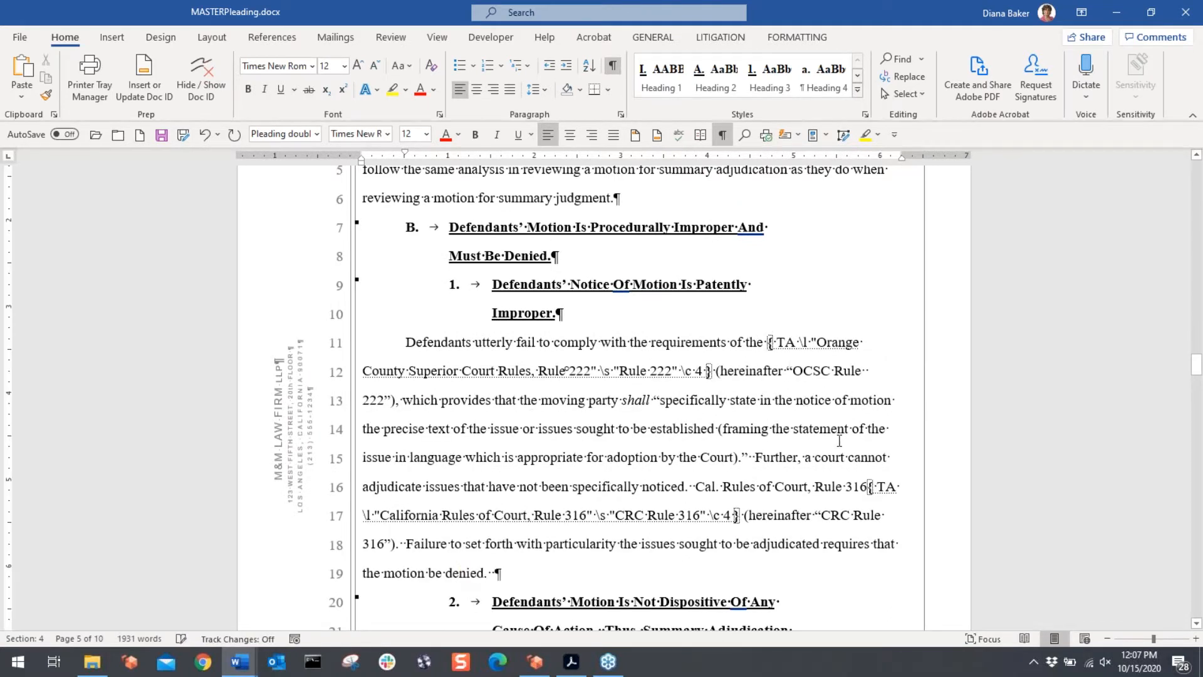
pyautogui.click(770, 343)
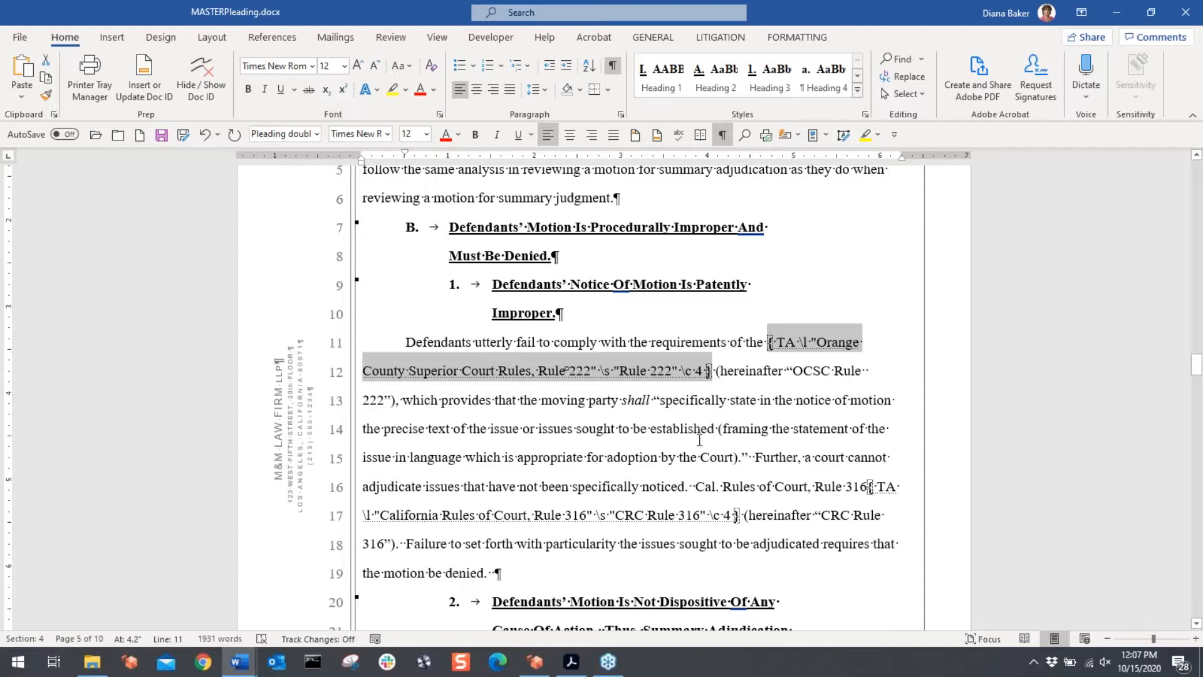
pyautogui.scroll(-8, 700, 440)
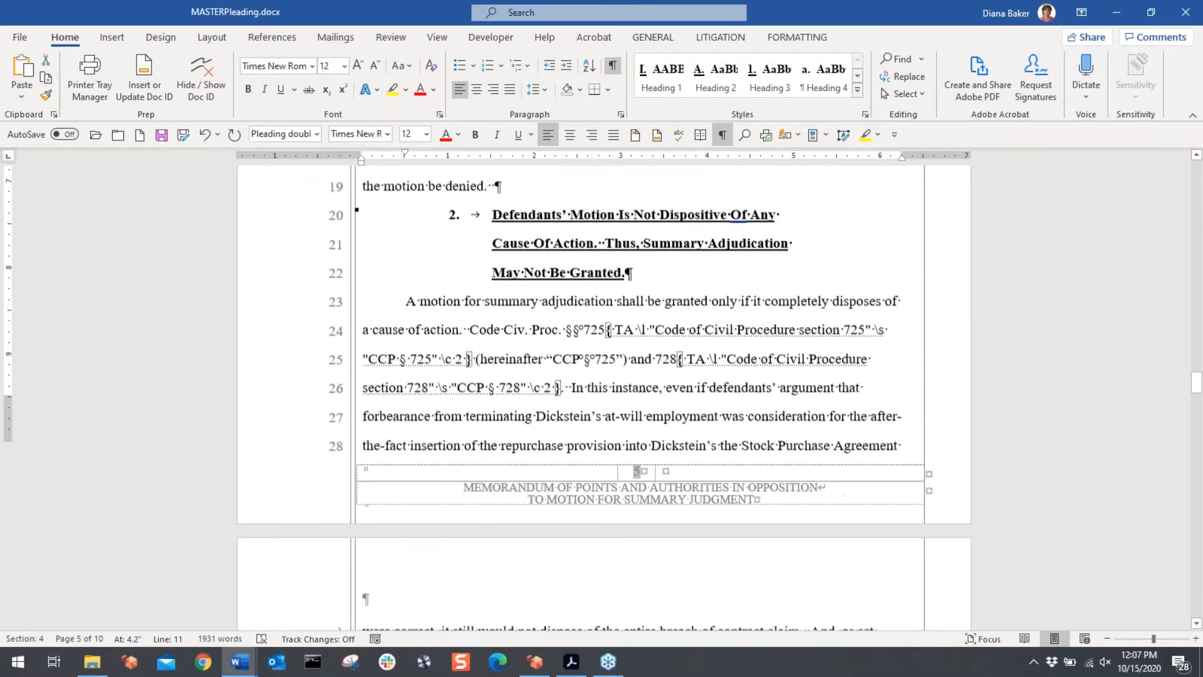
pyautogui.scroll(-5, 689, 476)
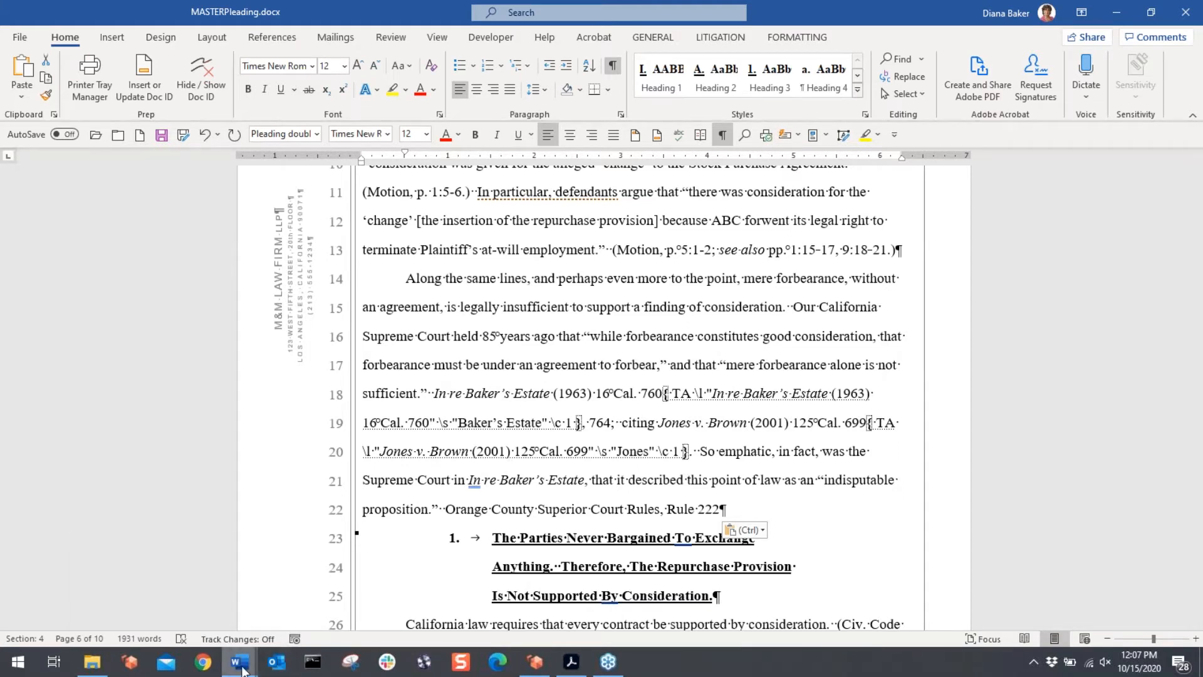
# Step: Switch to TOA Training Pleading.docx and place the cursor at the start of the paragraph under "Standard Of Review."
pyautogui.moveTo(242, 669)
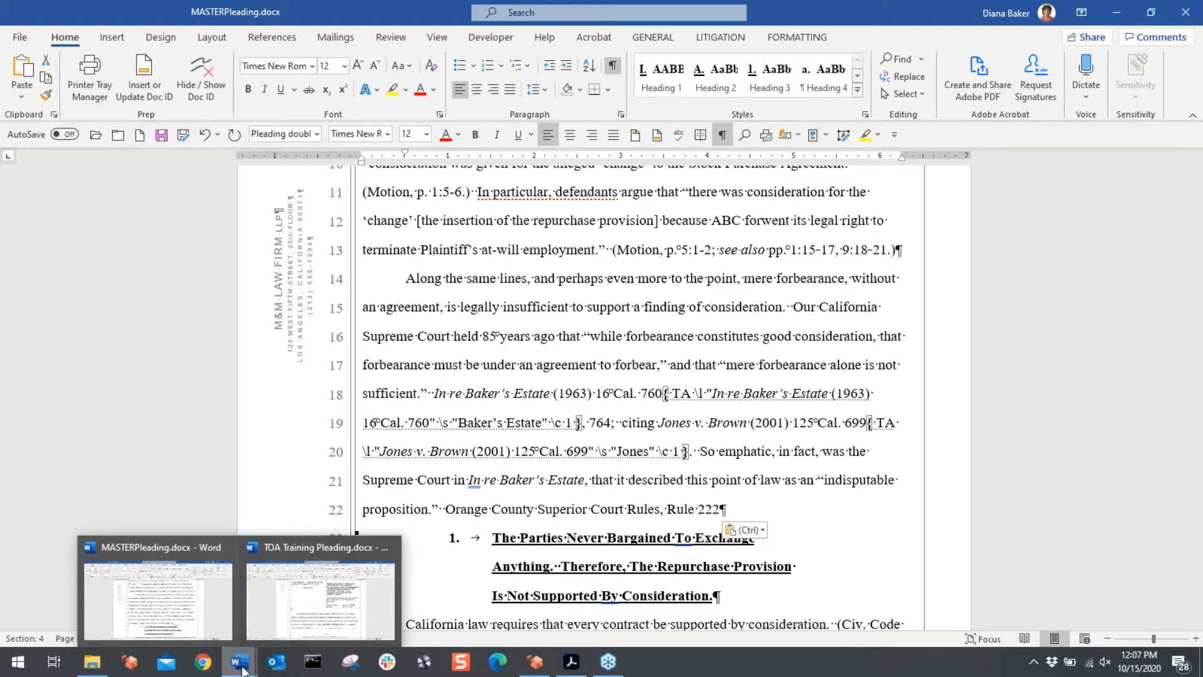
pyautogui.click(296, 608)
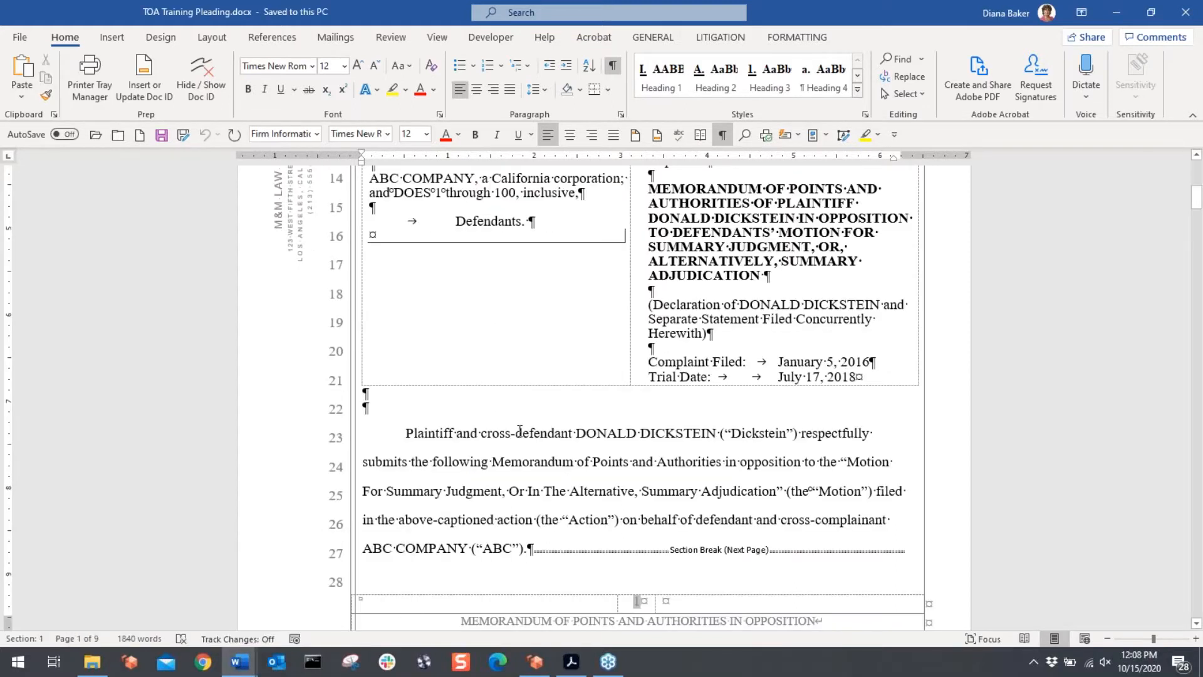
pyautogui.scroll(-8, 519, 431)
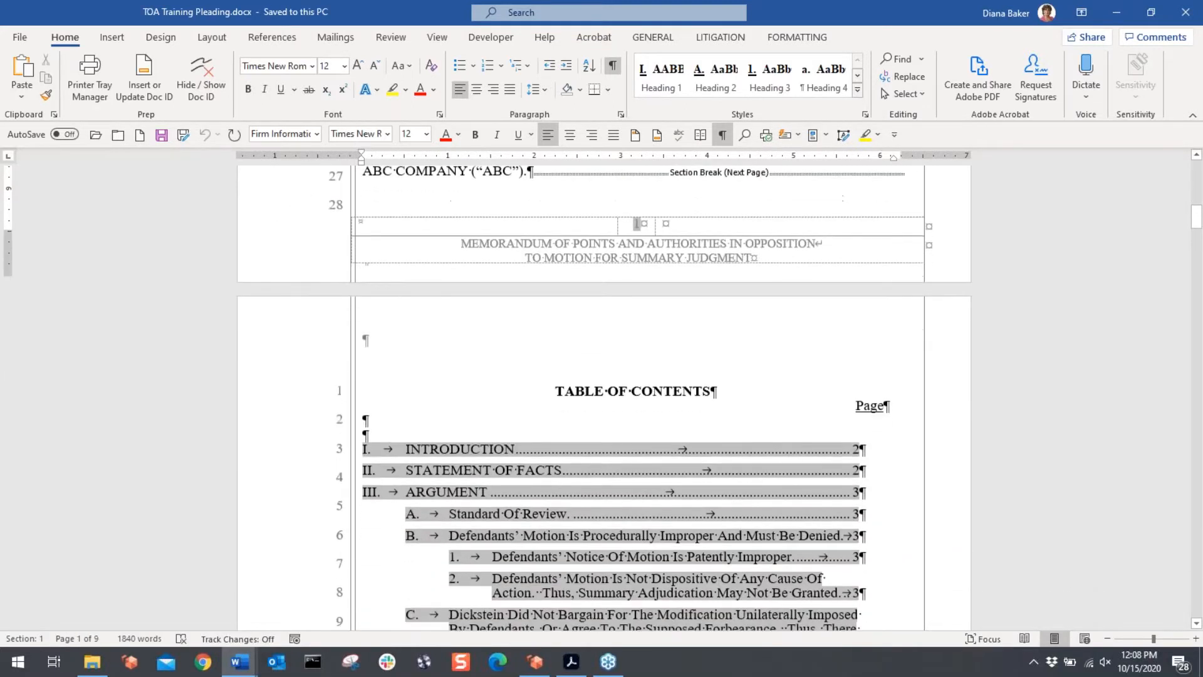
pyautogui.scroll(-10, 519, 431)
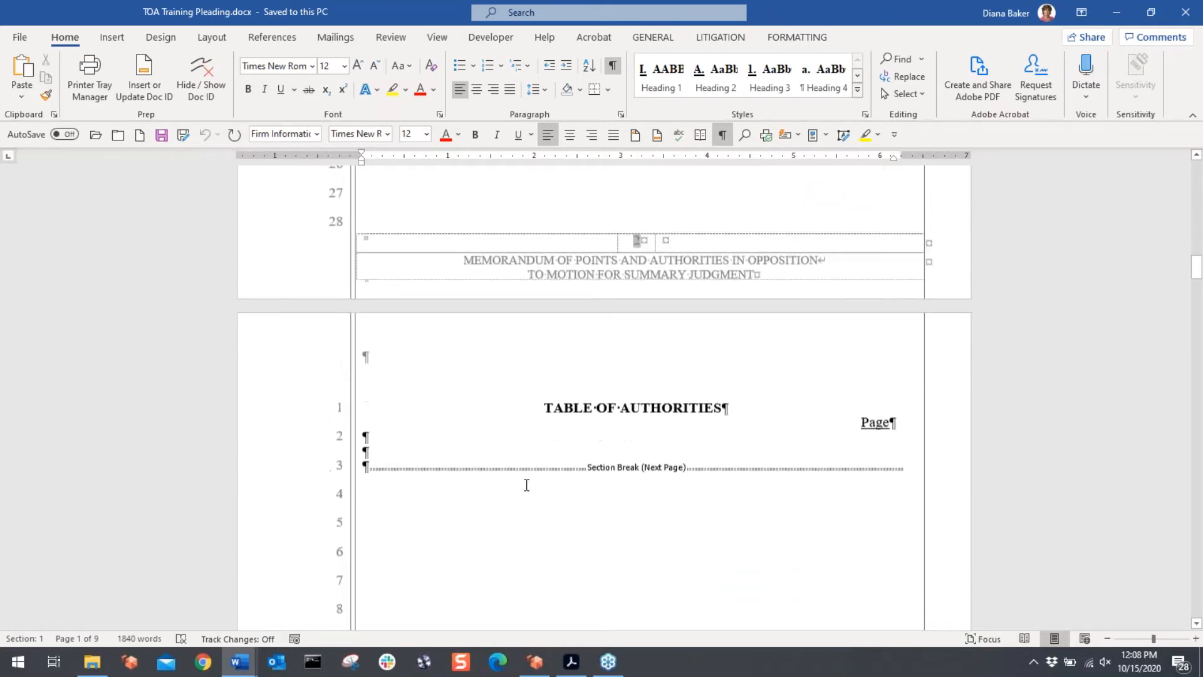
pyautogui.scroll(-10, 526, 486)
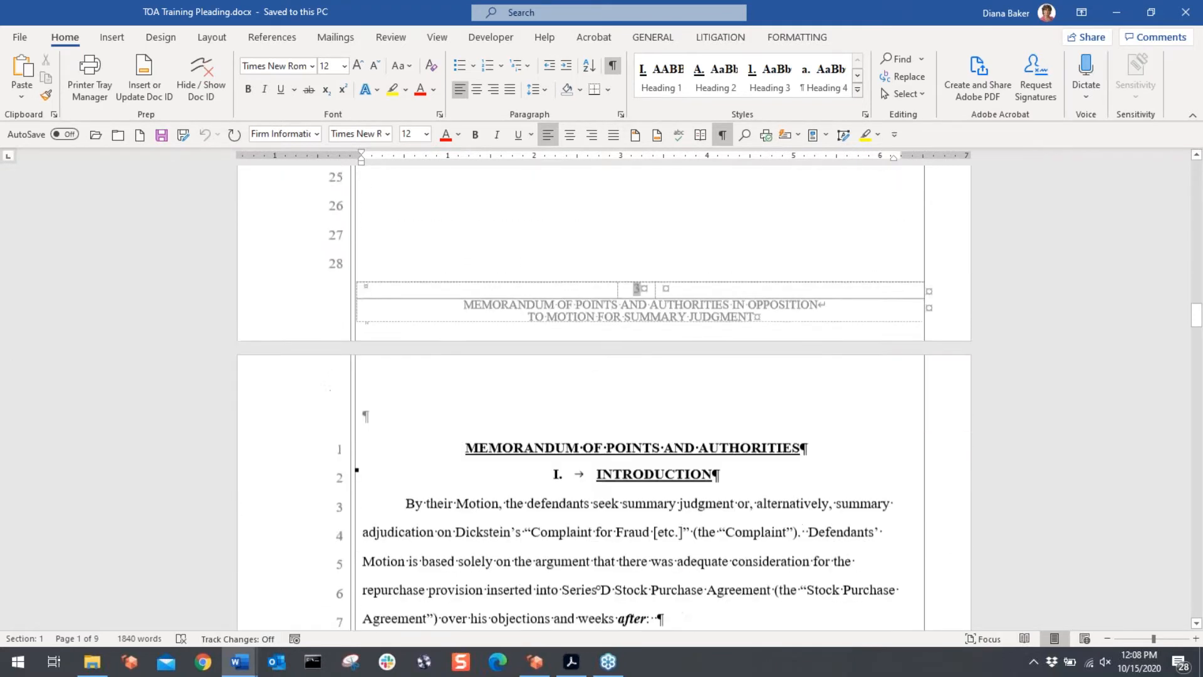
pyautogui.scroll(-8, 560, 468)
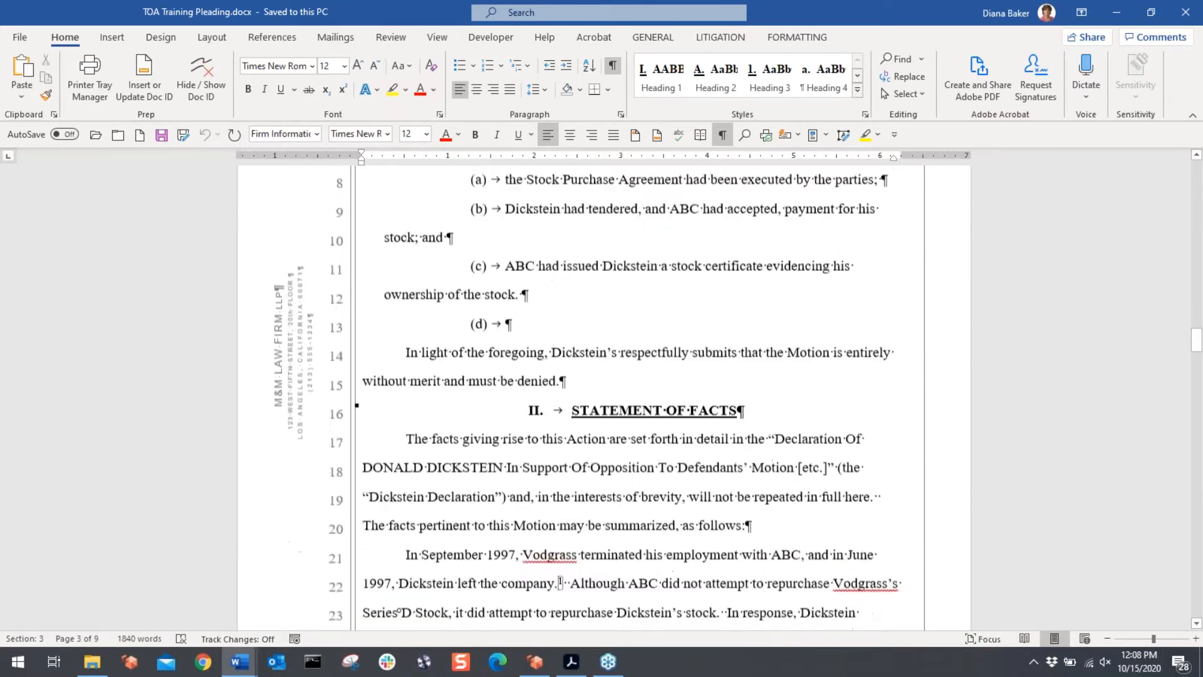
pyautogui.scroll(-8, 560, 468)
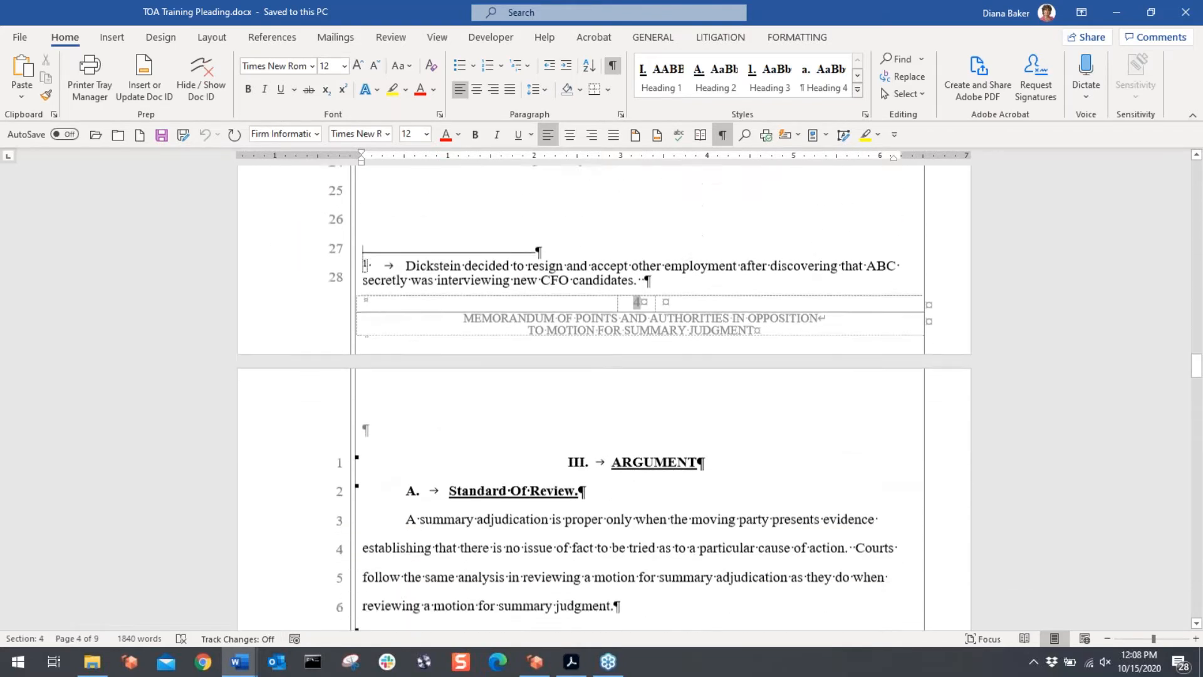
pyautogui.scroll(-3, 410, 281)
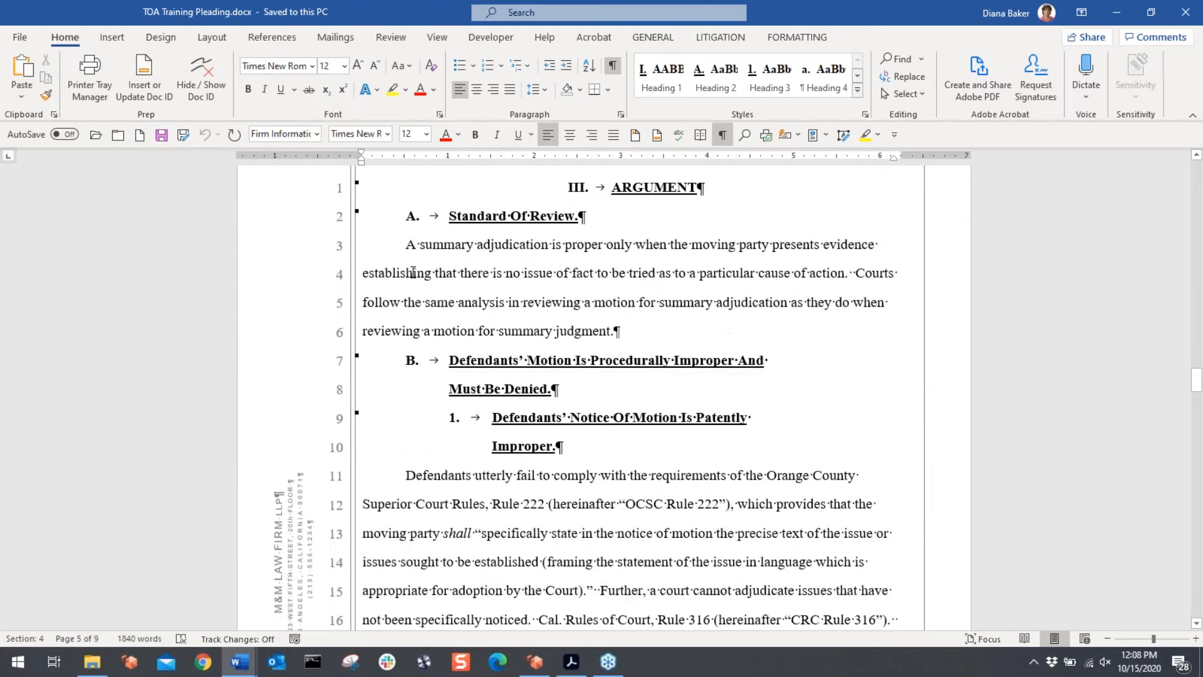
pyautogui.click(402, 244)
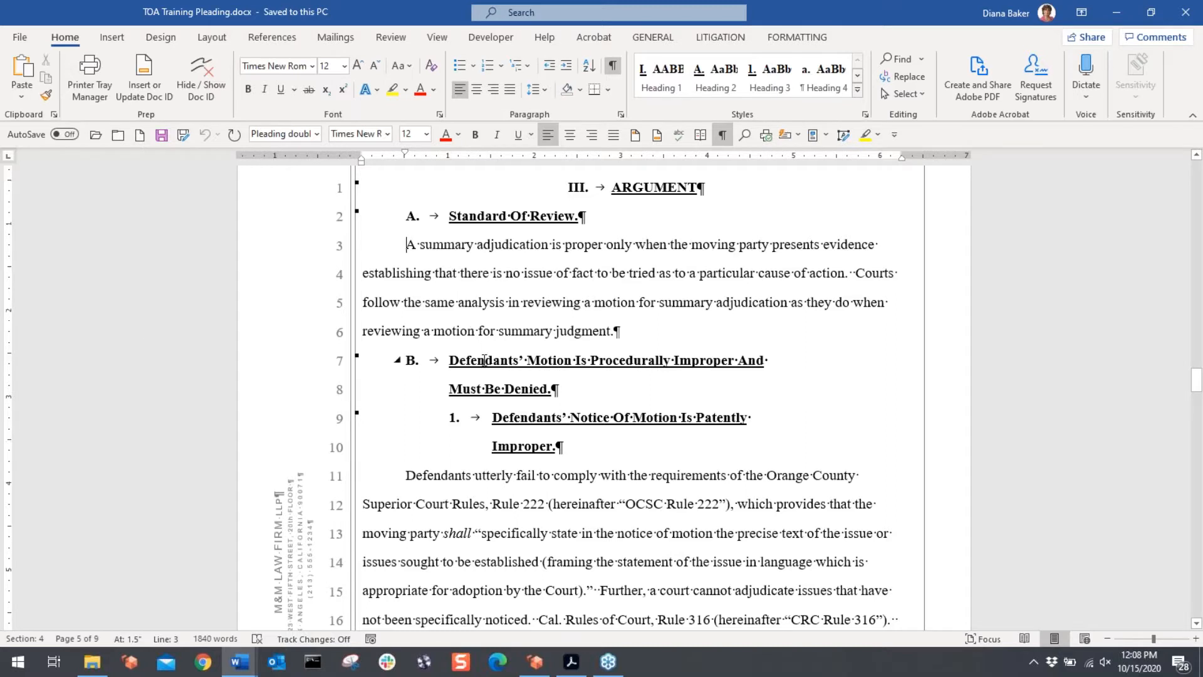
# Step: Select the text "Orange County Superior Court Rules, Rule 222" in the paragraph under "Defendants' Notice Of Motion Is Patently Improper."
pyautogui.scroll(-3, 395, 358)
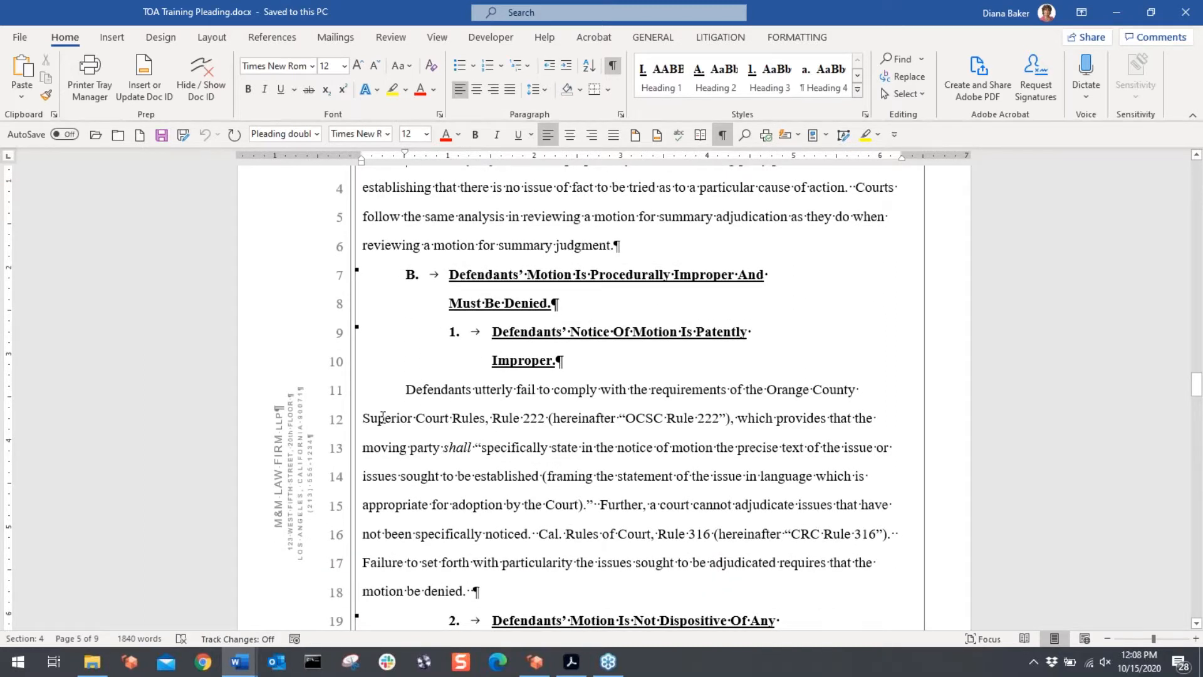
pyautogui.click(768, 389)
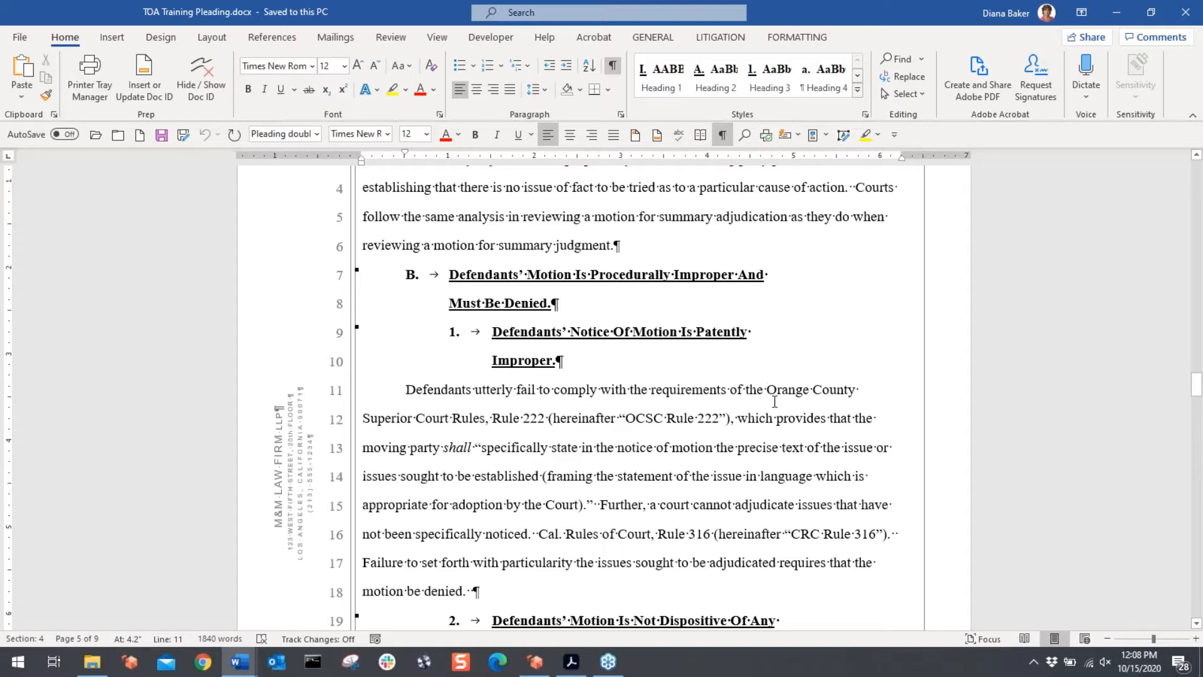
pyautogui.hotkey('ctrl', 'shift', 'Right')
pyautogui.hotkey('ctrl', 'shift', 'Right')
pyautogui.hotkey('ctrl', 'shift', 'Right')
pyautogui.hotkey('ctrl', 'shift', 'Right')
pyautogui.hotkey('ctrl', 'shift', 'Right')
pyautogui.hotkey('shift', 'Right')
pyautogui.hotkey('shift', 'Right')
pyautogui.hotkey('shift', 'Right')
pyautogui.hotkey('shift', 'Right')
pyautogui.hotkey('shift', 'Right')
pyautogui.hotkey('shift', 'Right')
pyautogui.hotkey('shift', 'Right')
pyautogui.hotkey('shift', 'Right')
pyautogui.hotkey('shift', 'Right')
pyautogui.hotkey('shift', 'Right')
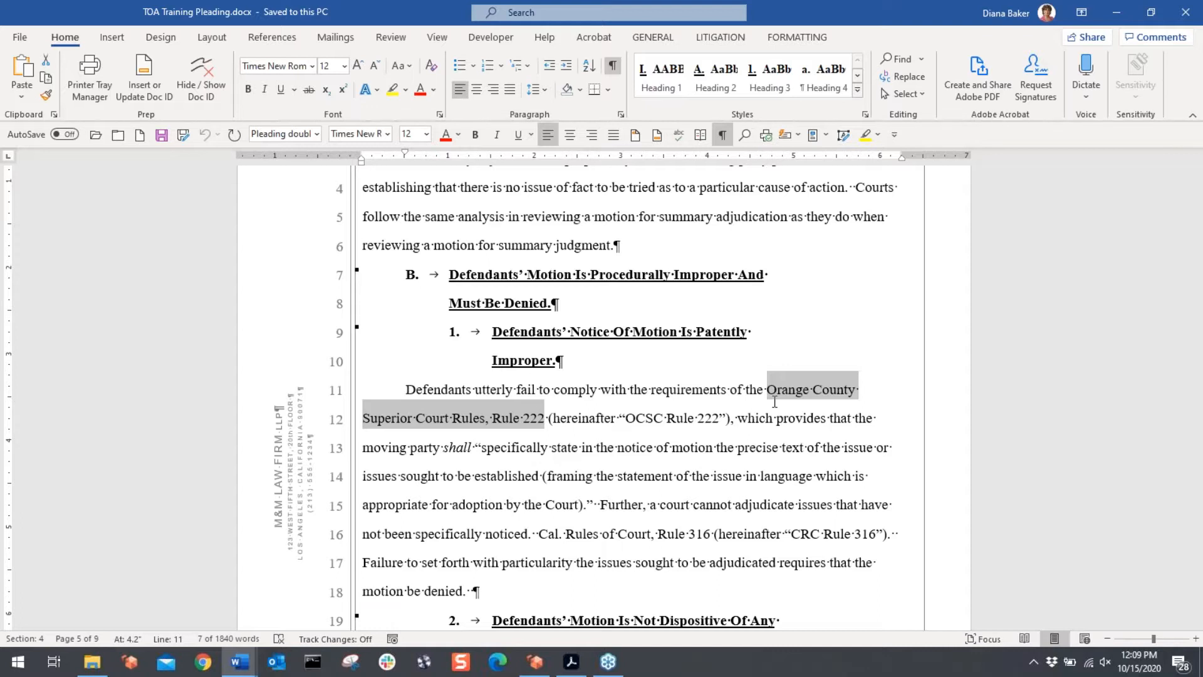
pyautogui.click(273, 42)
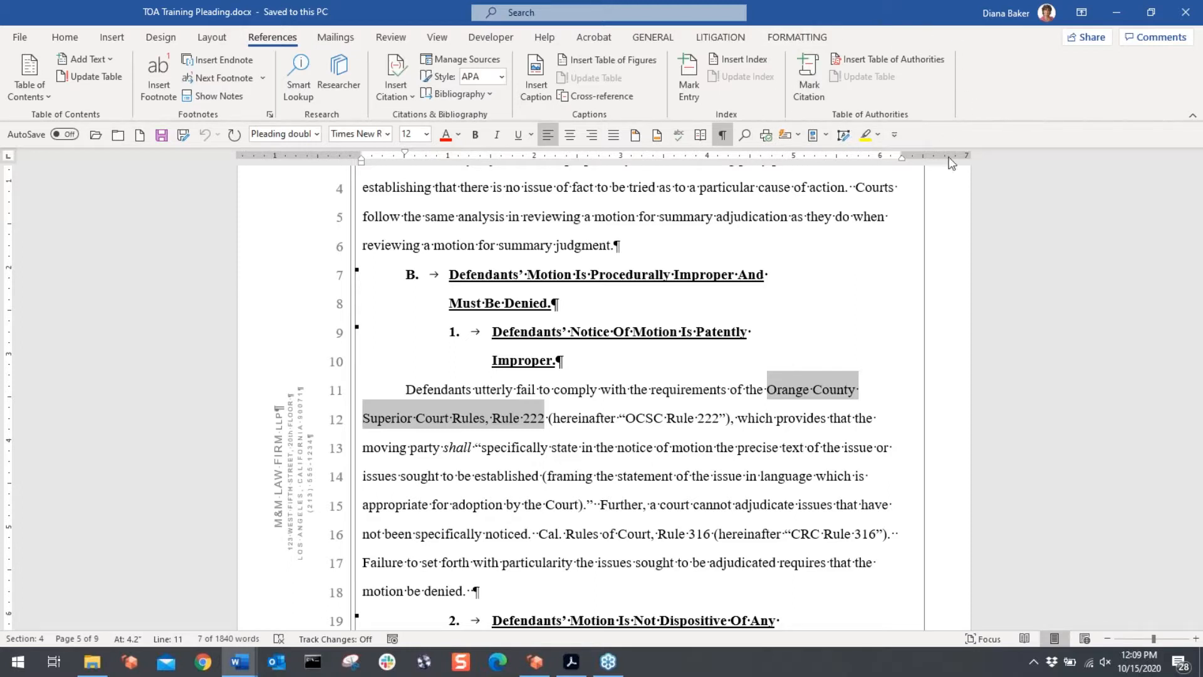
pyautogui.click(810, 95)
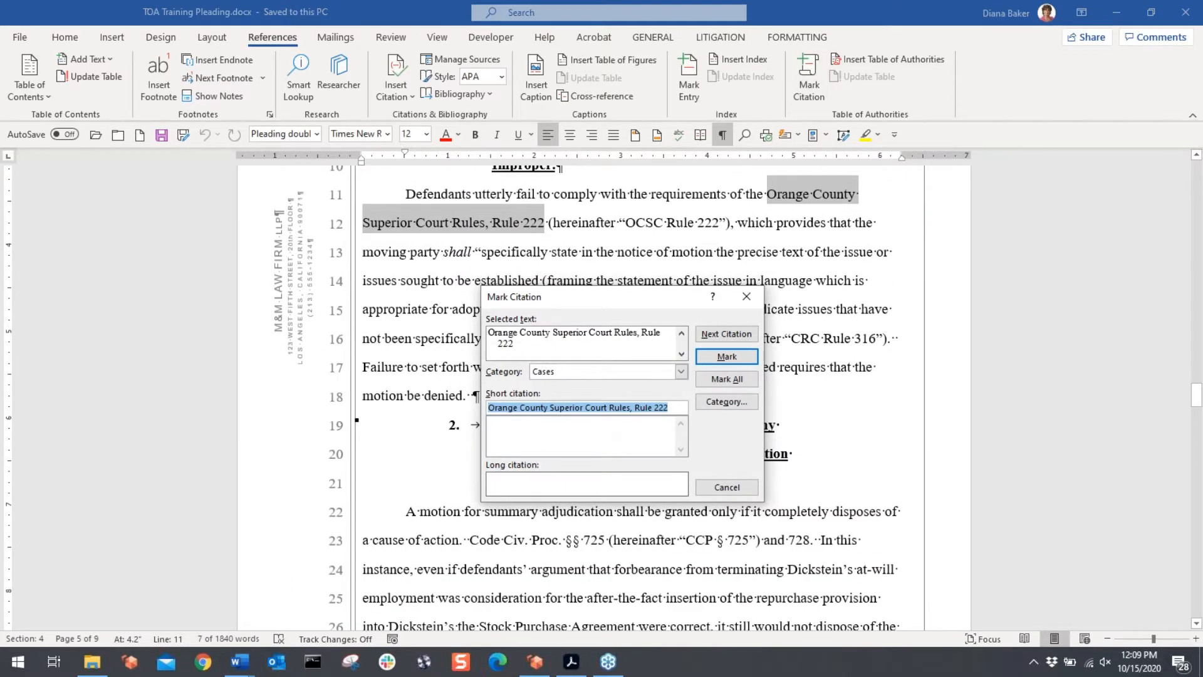
pyautogui.click(727, 487)
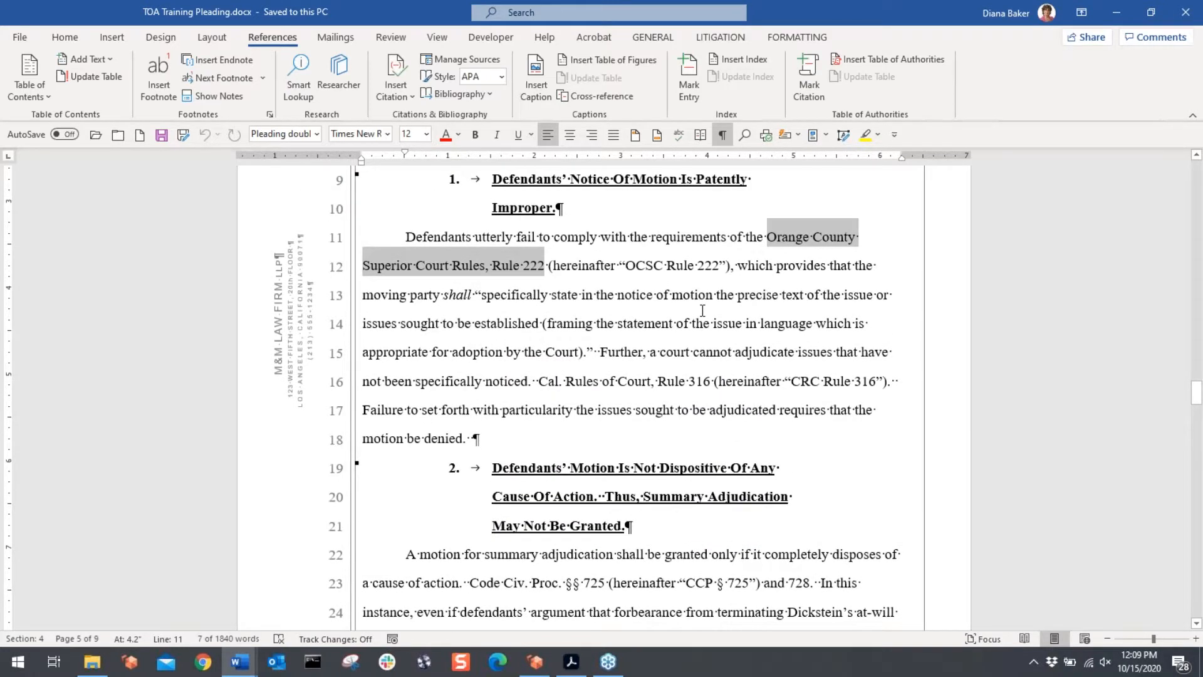
# Step: Open Mark Citation for the selected Rule 222 text and examine its selected text, category and short citation entries
pyautogui.hotkey('alt', 'shift', 'i')
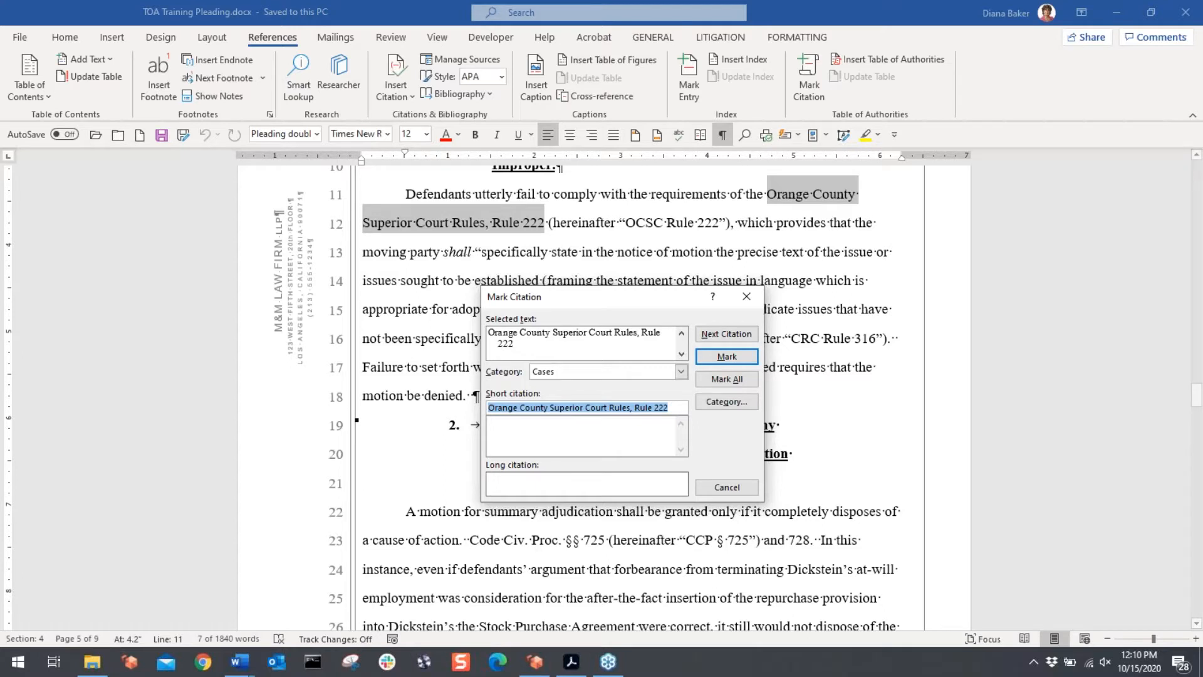
pyautogui.click(518, 344)
pyautogui.moveTo(519, 344); pyautogui.dragTo(488, 332)
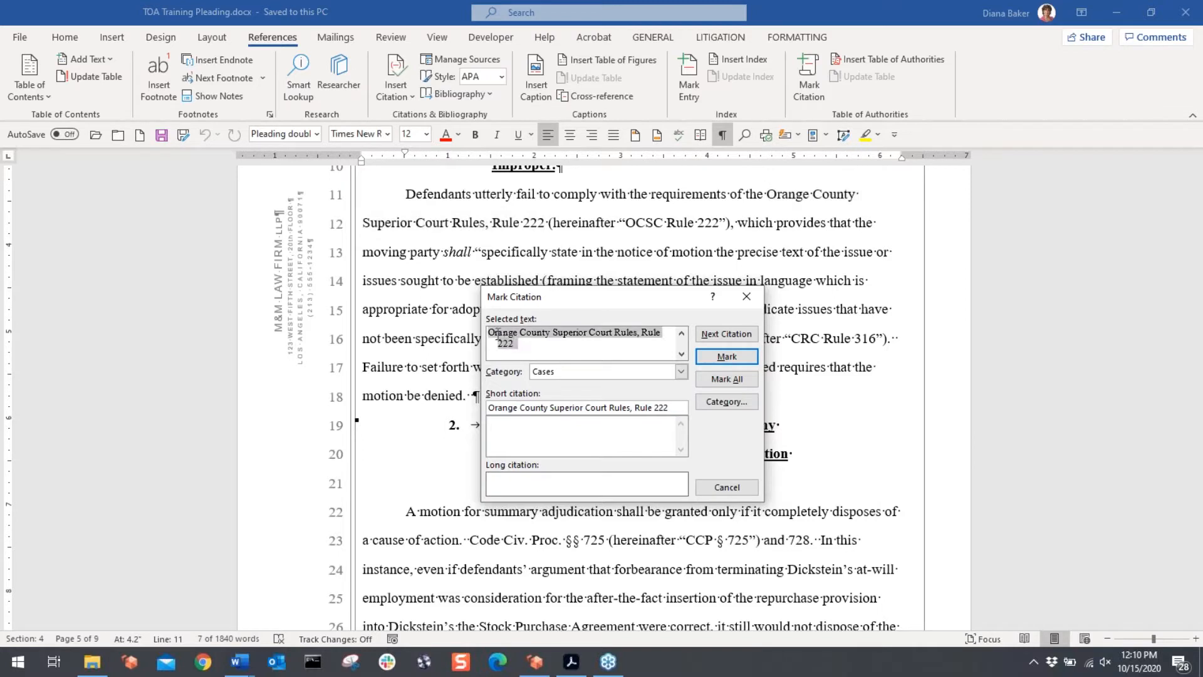
pyautogui.click(546, 348)
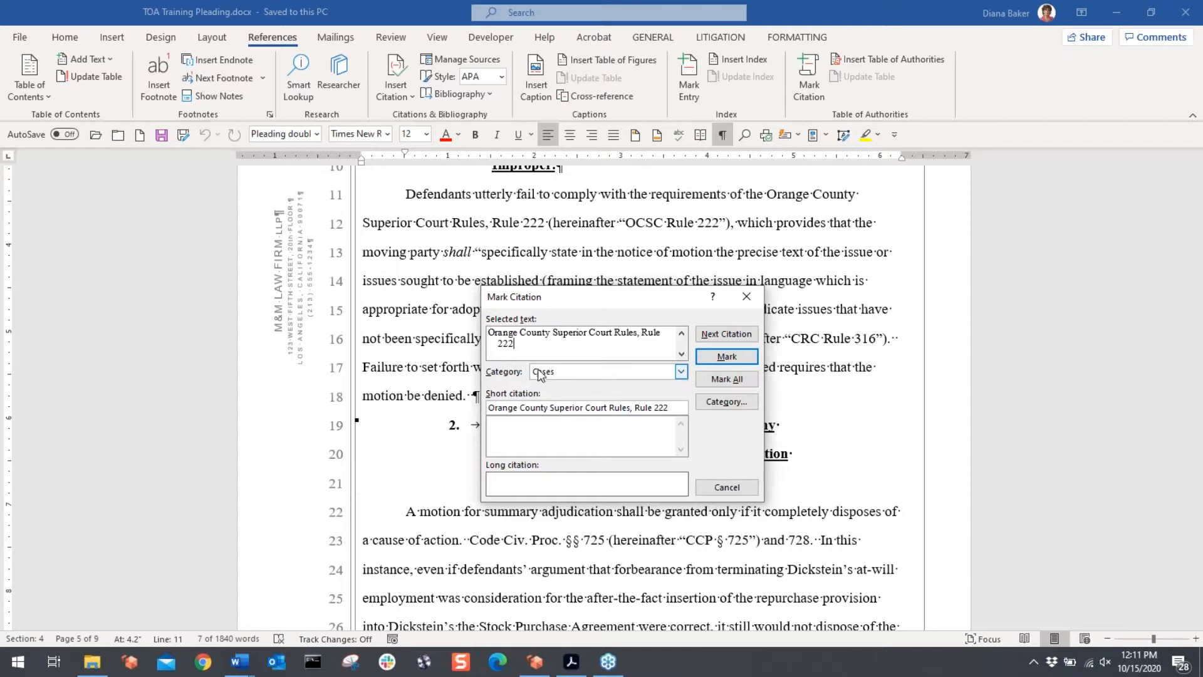
pyautogui.click(686, 371)
pyautogui.click(685, 374)
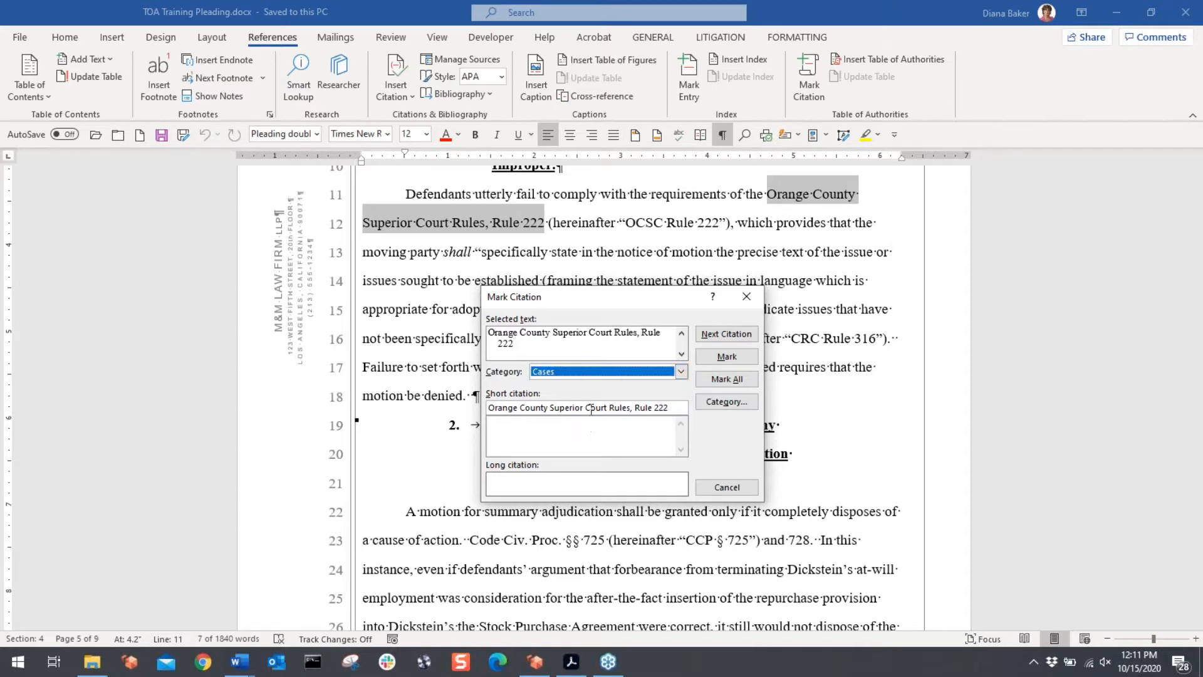
pyautogui.click(633, 409)
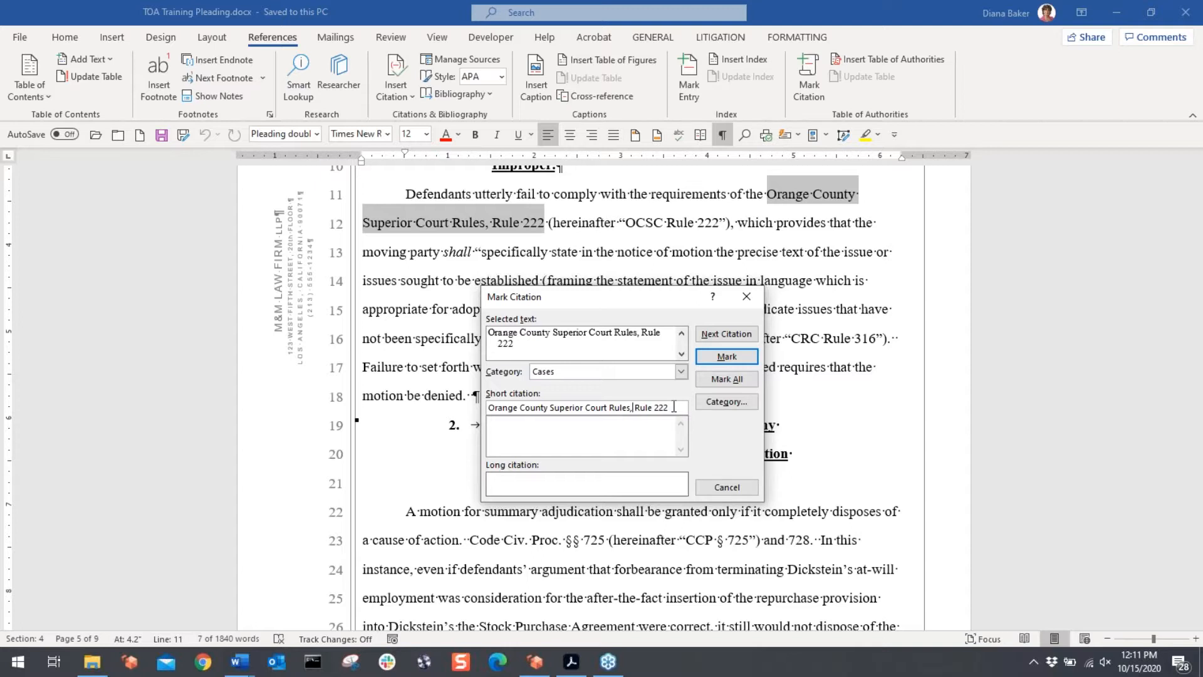
pyautogui.moveTo(673, 407); pyautogui.dragTo(487, 408)
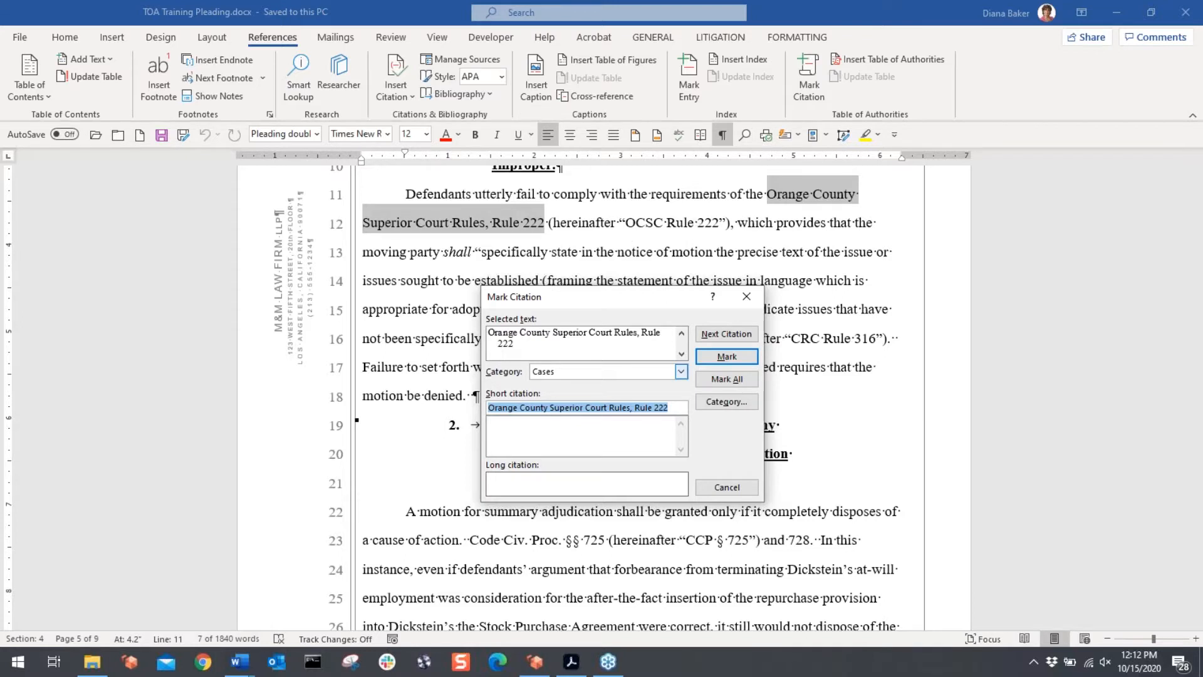
pyautogui.click(587, 408)
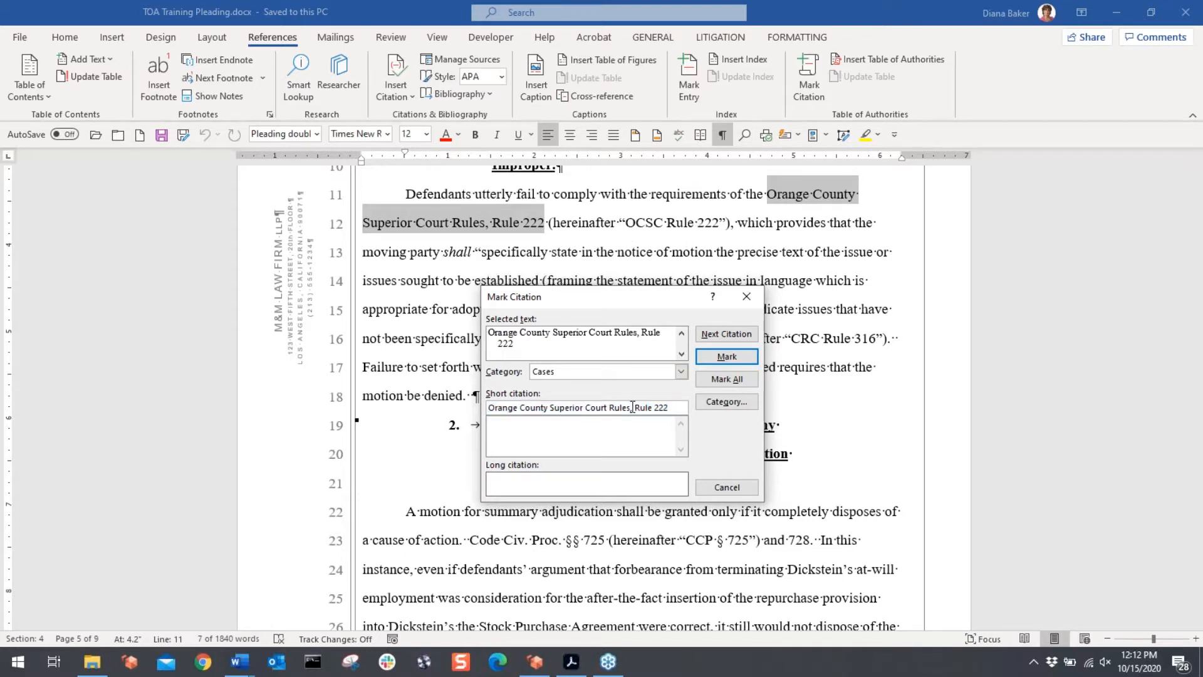
# Step: Mark all occurrences of the Rule 222 citation with the short citation "OCSC Rule 222" and inspect the inserted TA field code
pyautogui.moveTo(633, 408); pyautogui.dragTo(482, 406)
pyautogui.press('Delete')
pyautogui.write('OCSC')
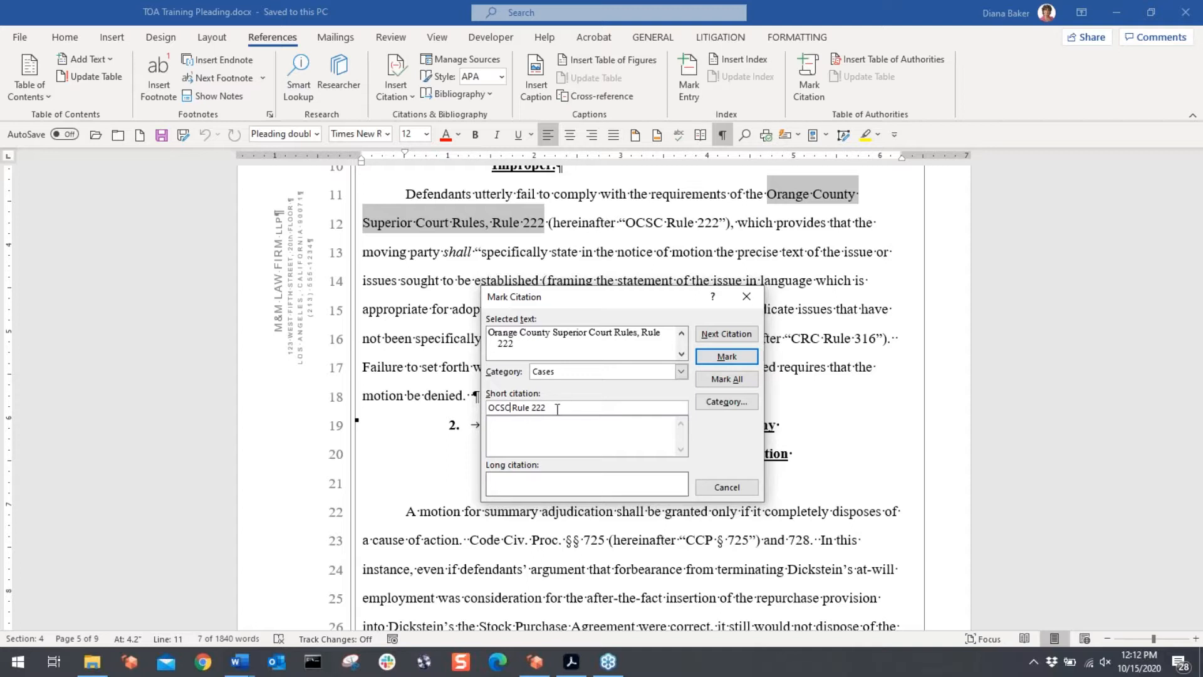
pyautogui.moveTo(558, 409); pyautogui.dragTo(487, 409)
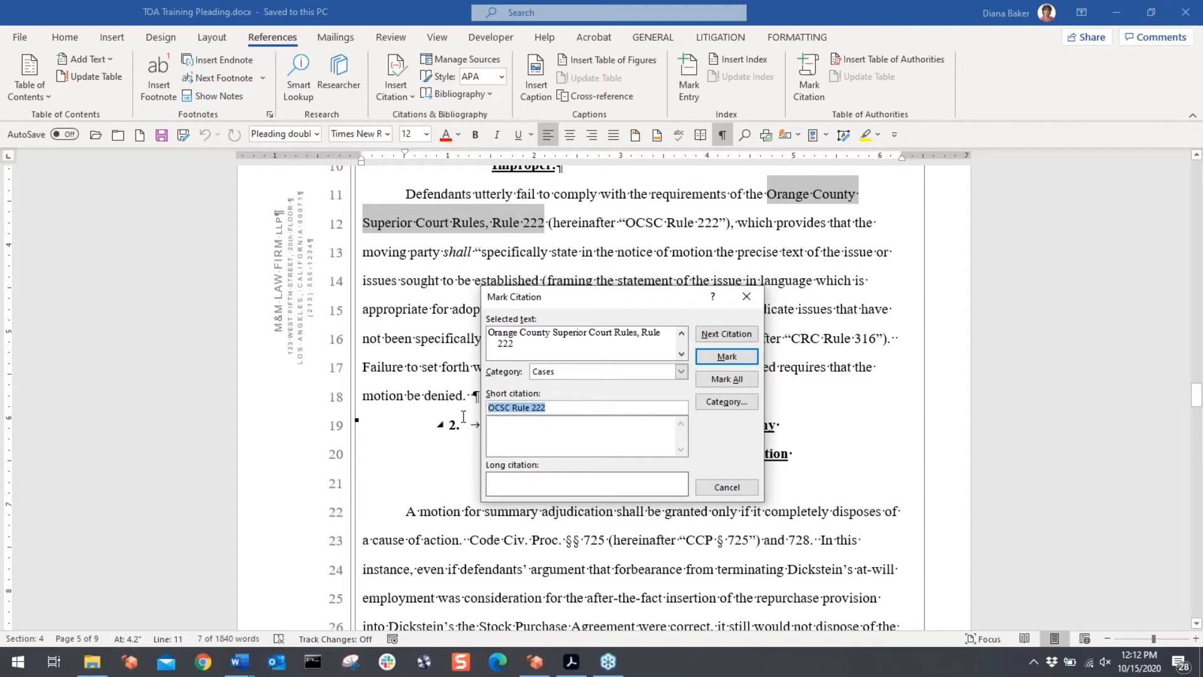
pyautogui.click(714, 378)
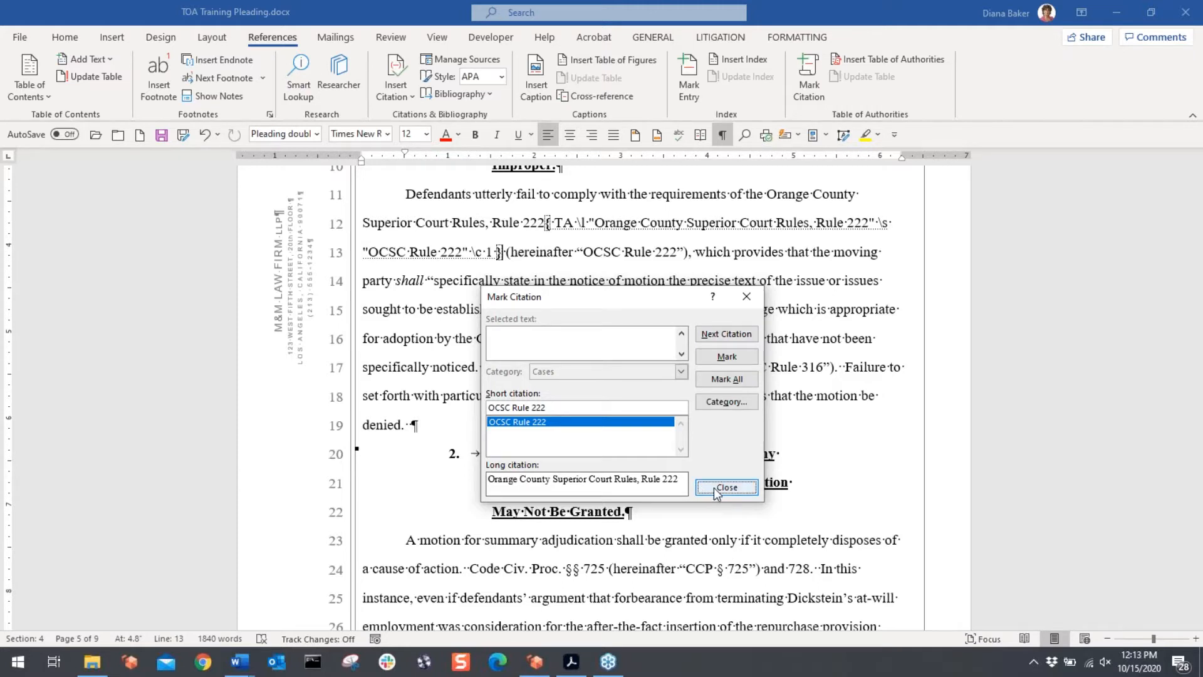
pyautogui.click(758, 297)
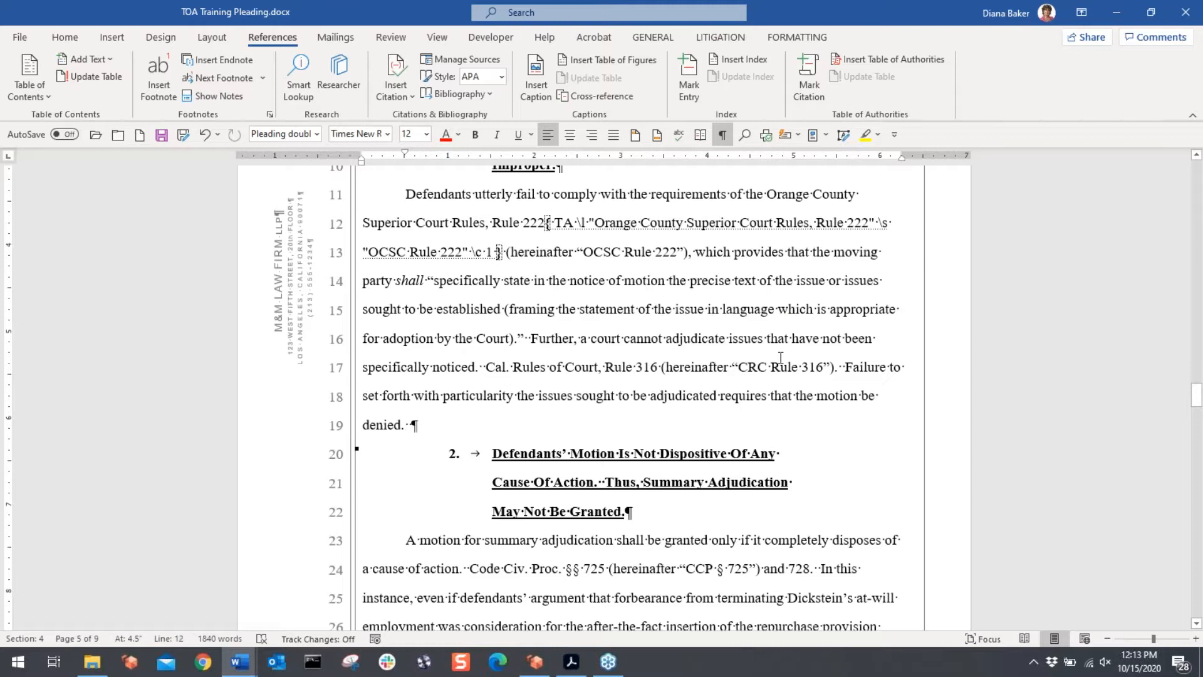
pyautogui.hotkey('shift', 'Right')
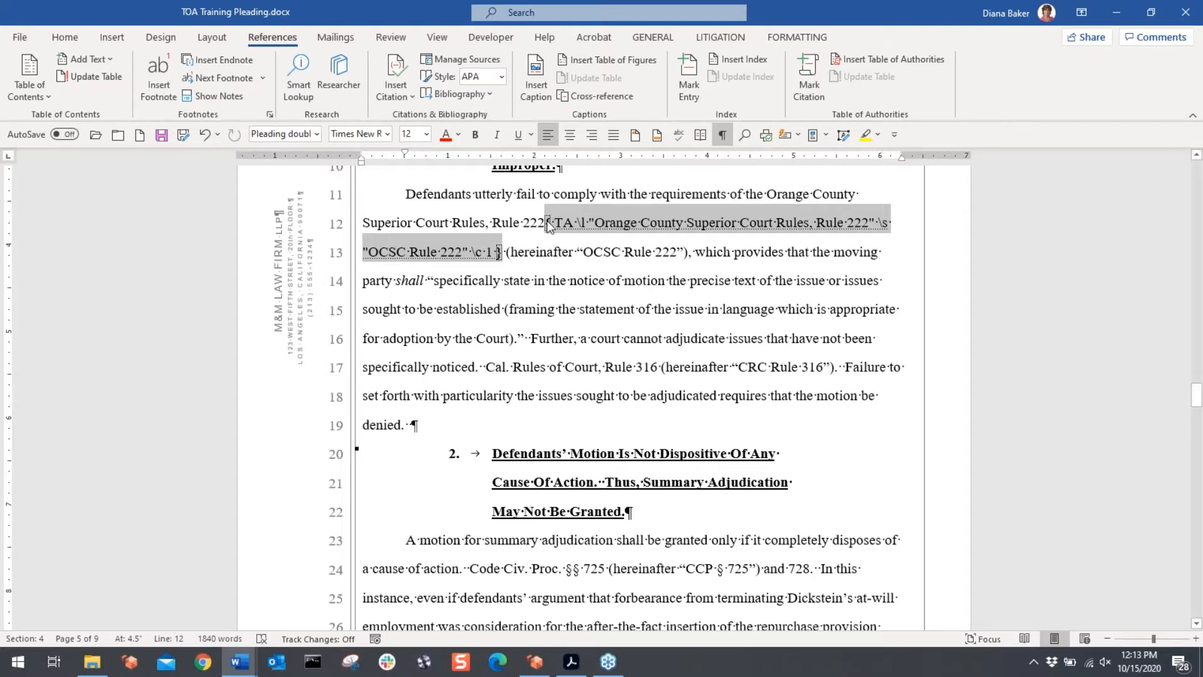
pyautogui.press('Left')
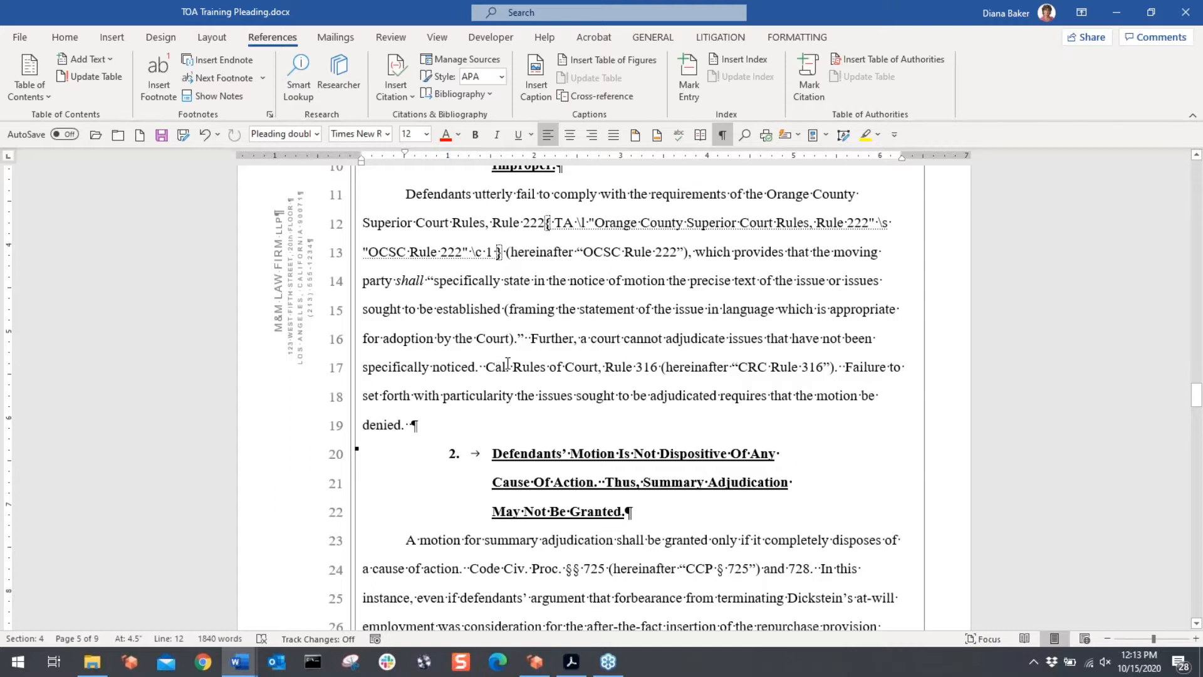
# Step: Start marking the "Cal. Rules of Court, Rule 316" citation and change its long citation text to "California Rules of Court, Rule 316"
pyautogui.moveTo(487, 366); pyautogui.dragTo(655, 370)
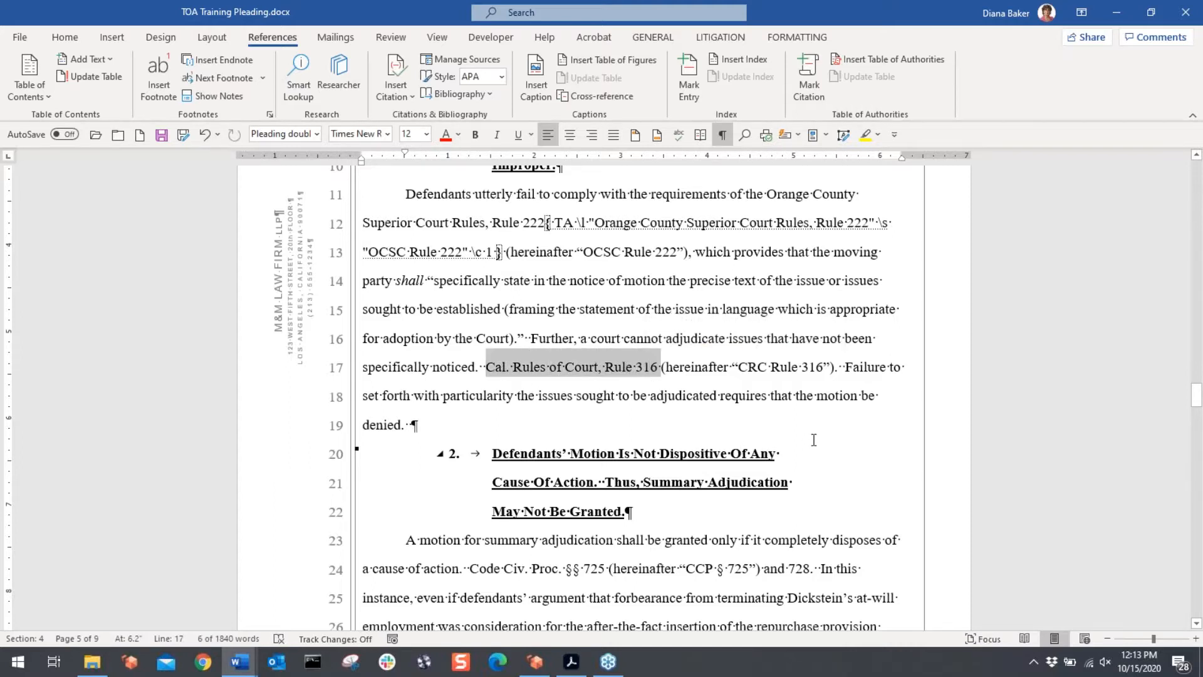
pyautogui.hotkey('shift', 'Left')
pyautogui.hotkey('alt', 'shift', 'i')
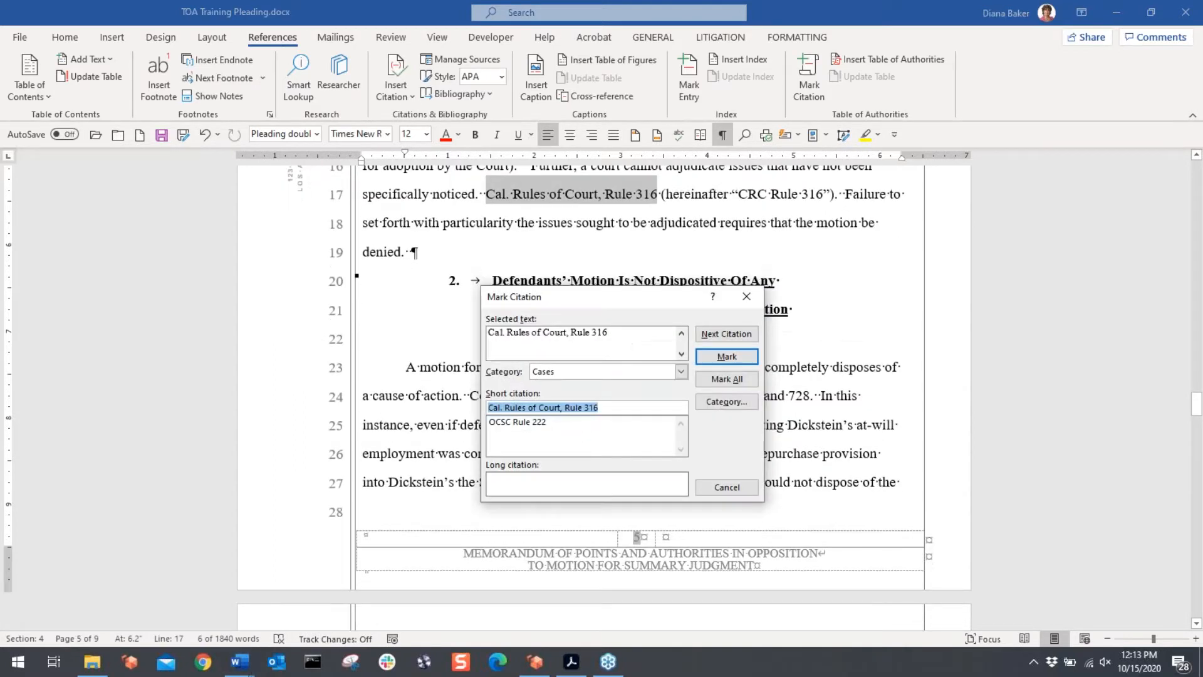
pyautogui.click(627, 335)
pyautogui.moveTo(627, 334); pyautogui.dragTo(495, 339)
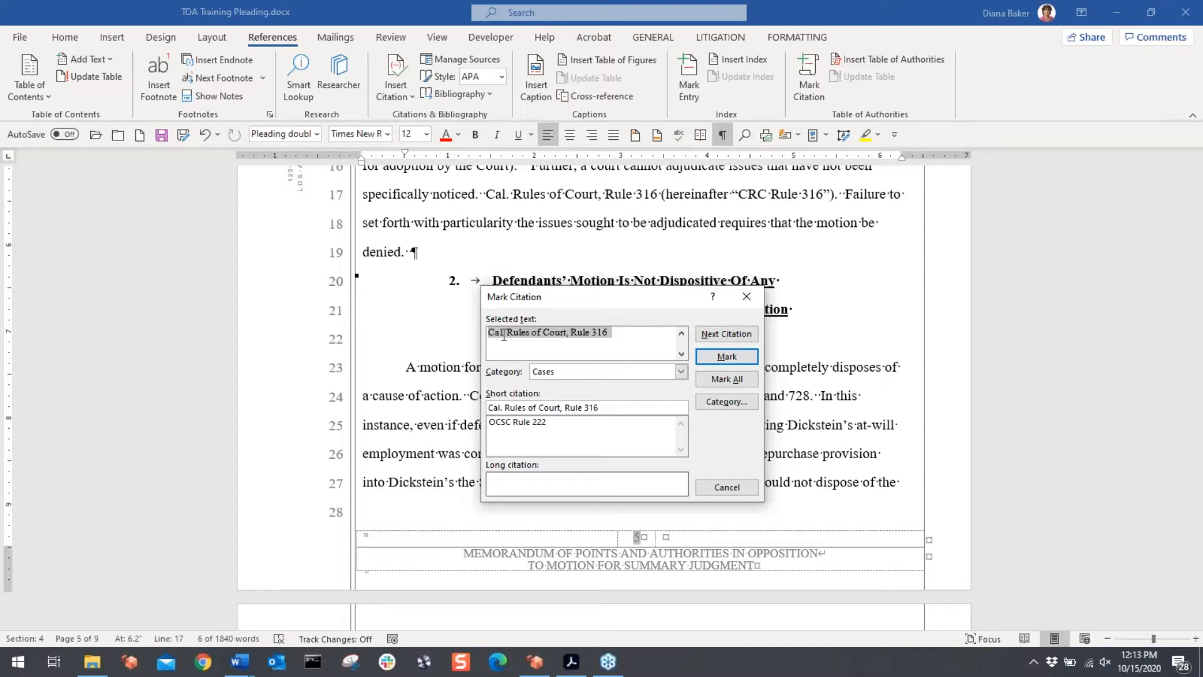
pyautogui.click(504, 334)
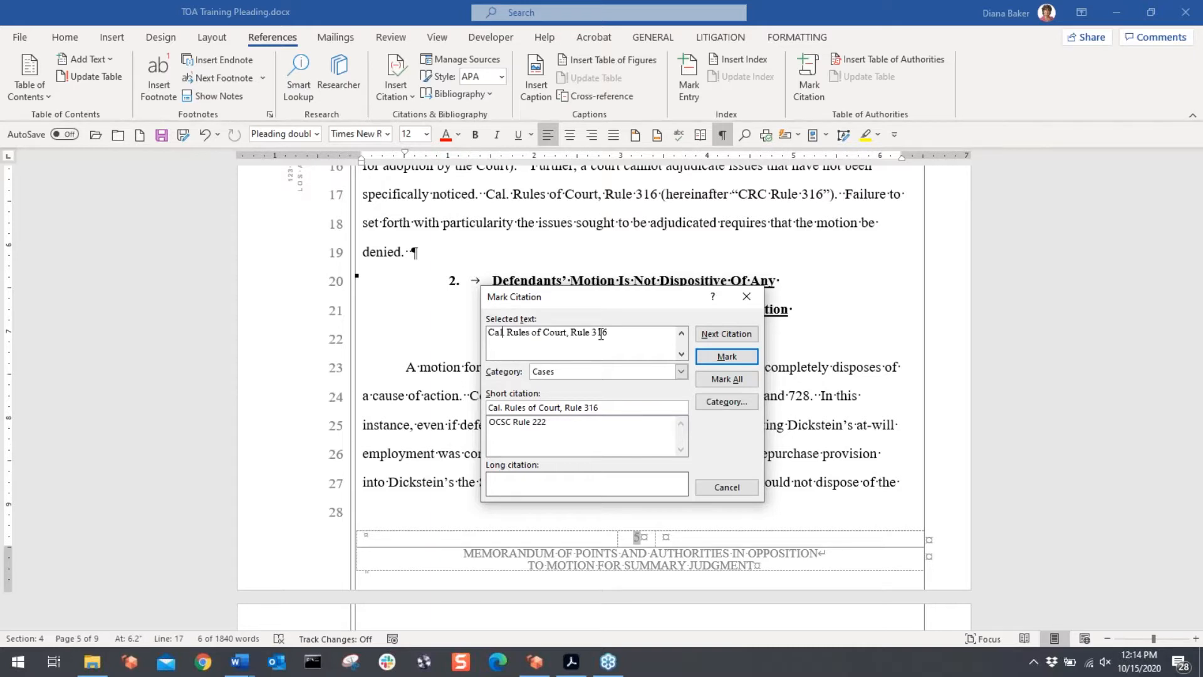
pyautogui.press('BackSpace')
pyautogui.write('ifornia')
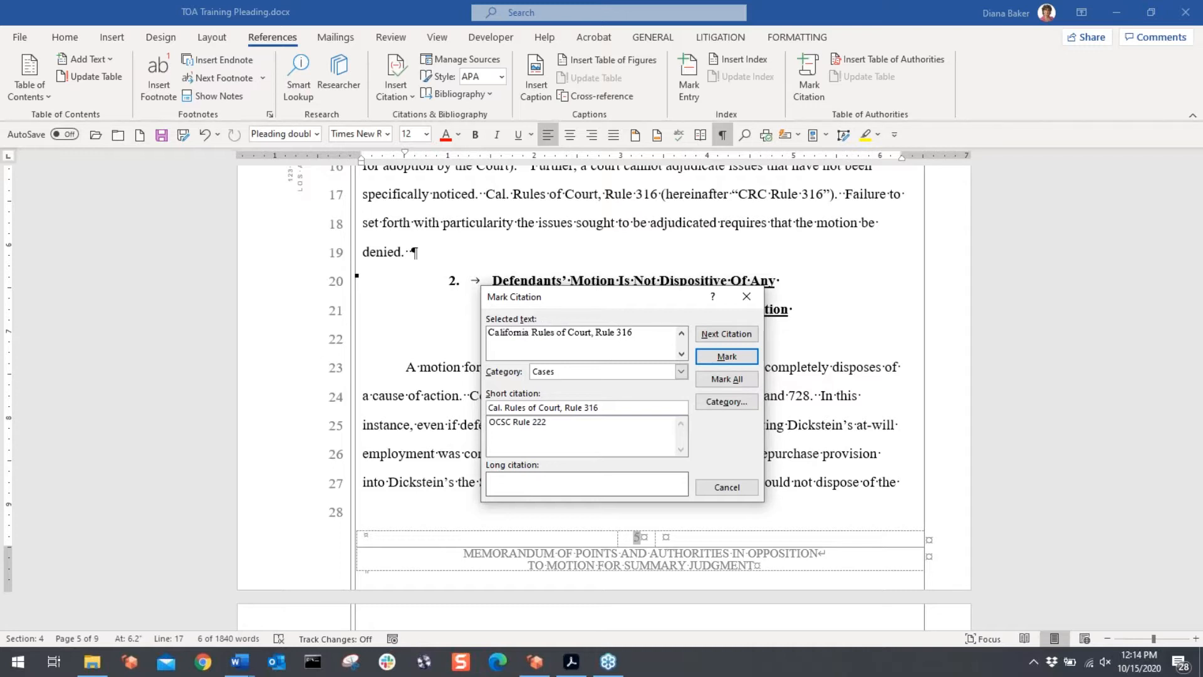
pyautogui.moveTo(637, 333); pyautogui.dragTo(506, 332)
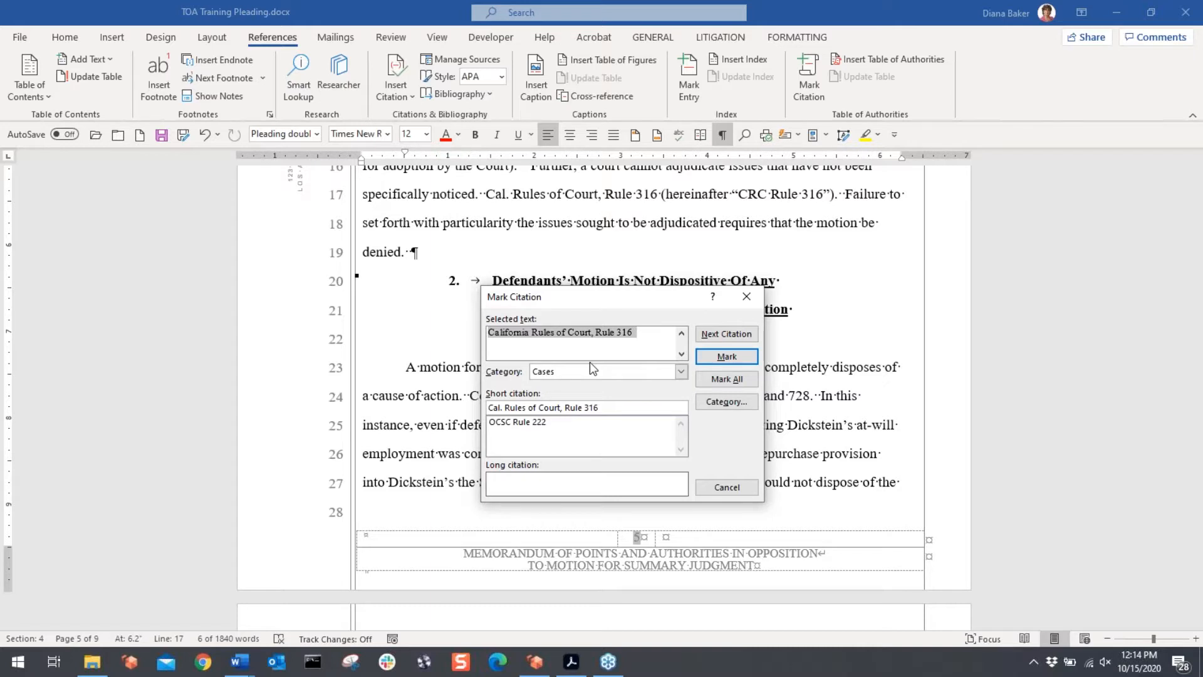
# Step: Mark all occurrences of the Rule 316 citation in the Rules category with the short citation "CRC Rule 316"
pyautogui.click(681, 374)
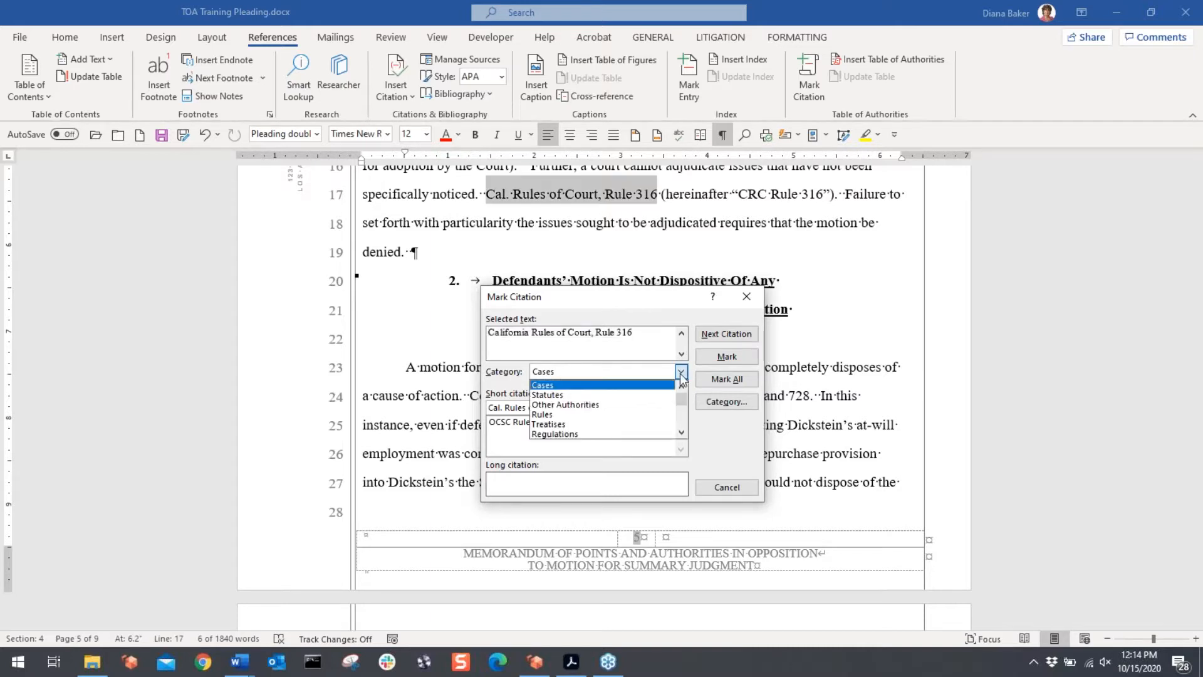
pyautogui.click(540, 415)
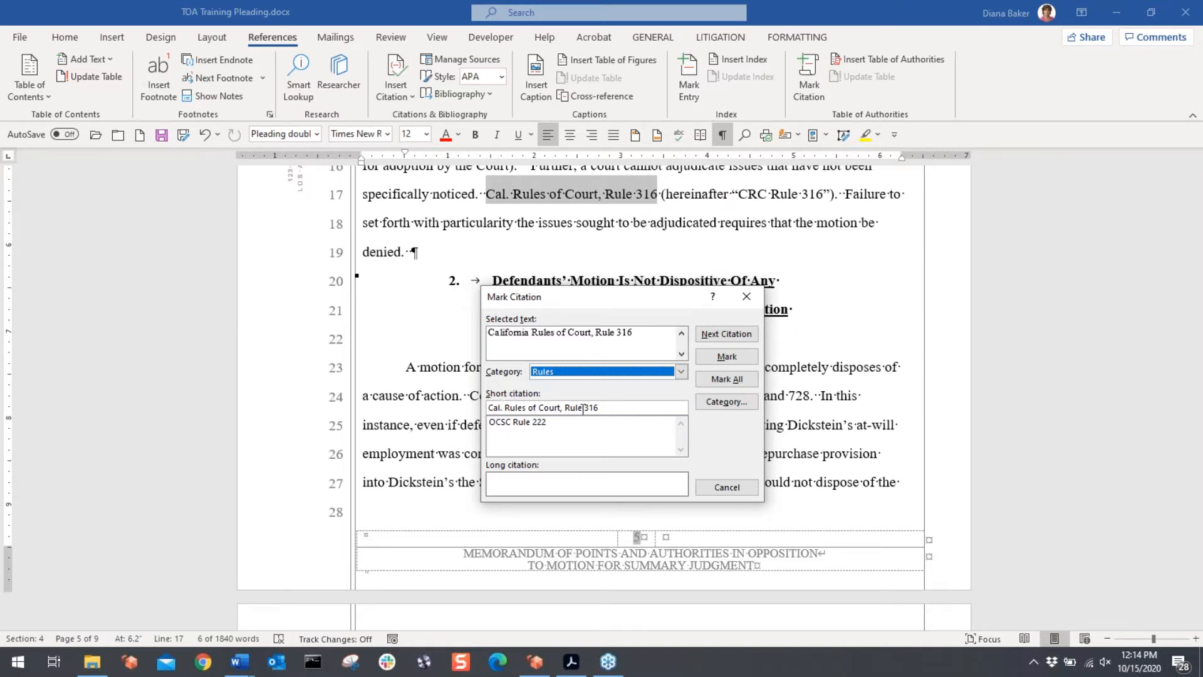
pyautogui.moveTo(565, 409); pyautogui.dragTo(486, 411)
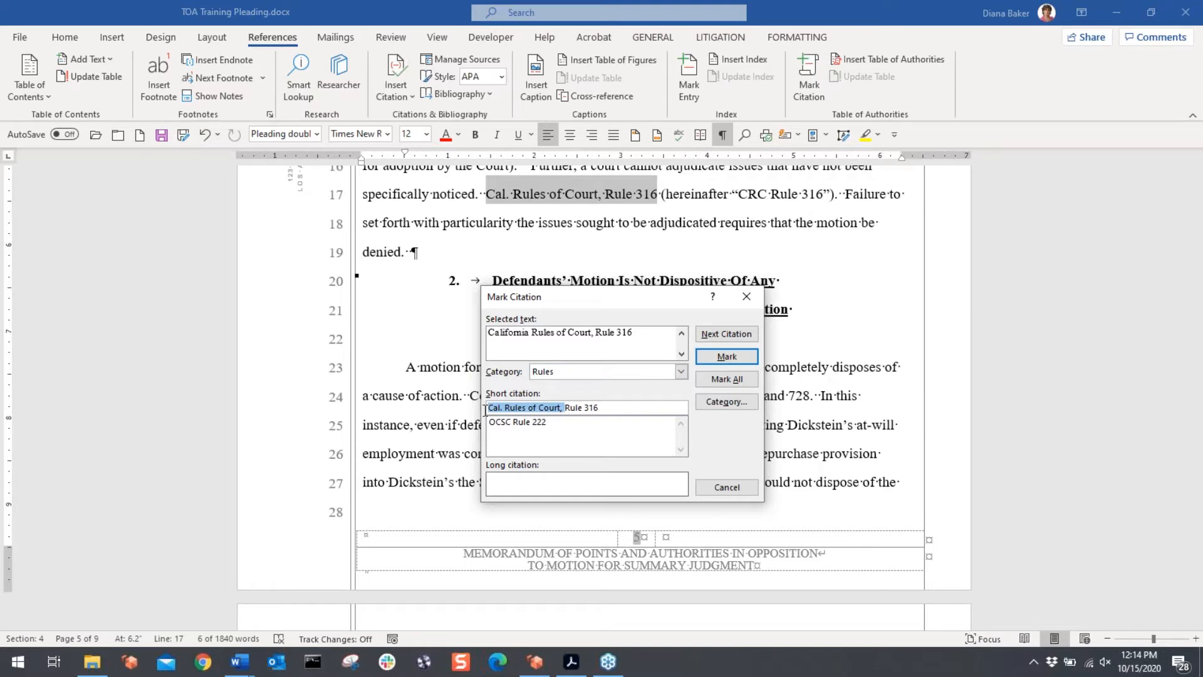
pyautogui.write('CRC')
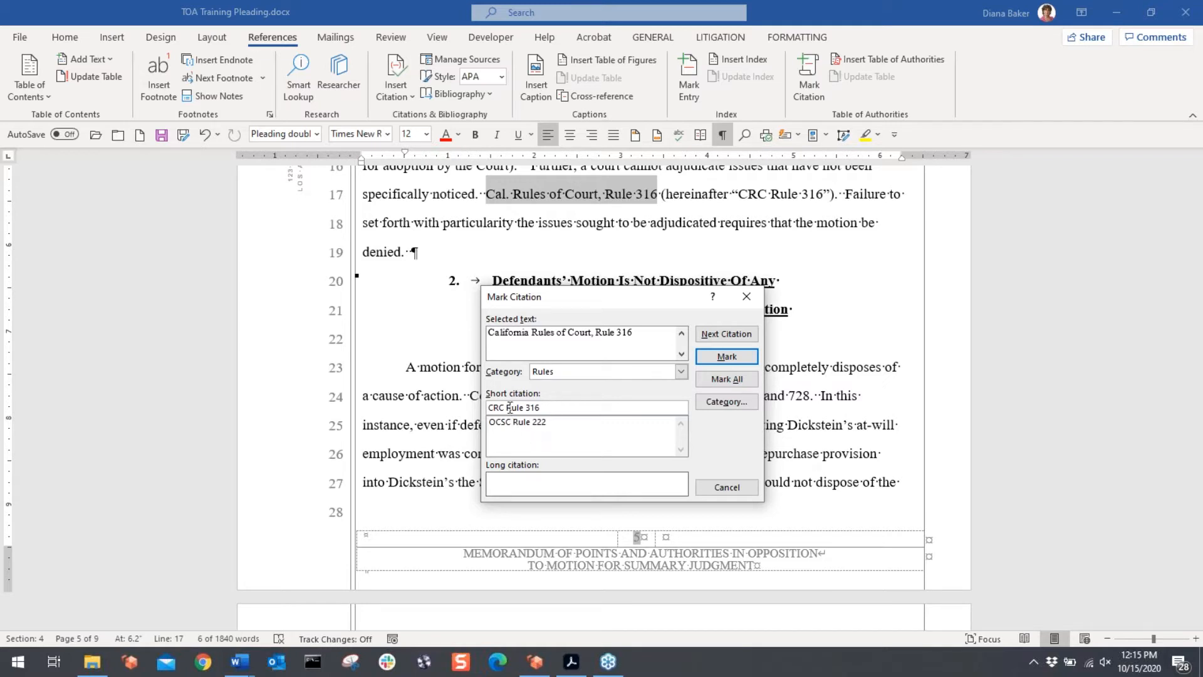
pyautogui.moveTo(507, 407); pyautogui.dragTo(484, 415)
pyautogui.press('BackSpace')
pyautogui.moveTo(533, 408); pyautogui.dragTo(487, 409)
pyautogui.click(494, 410)
pyautogui.write('CRC')
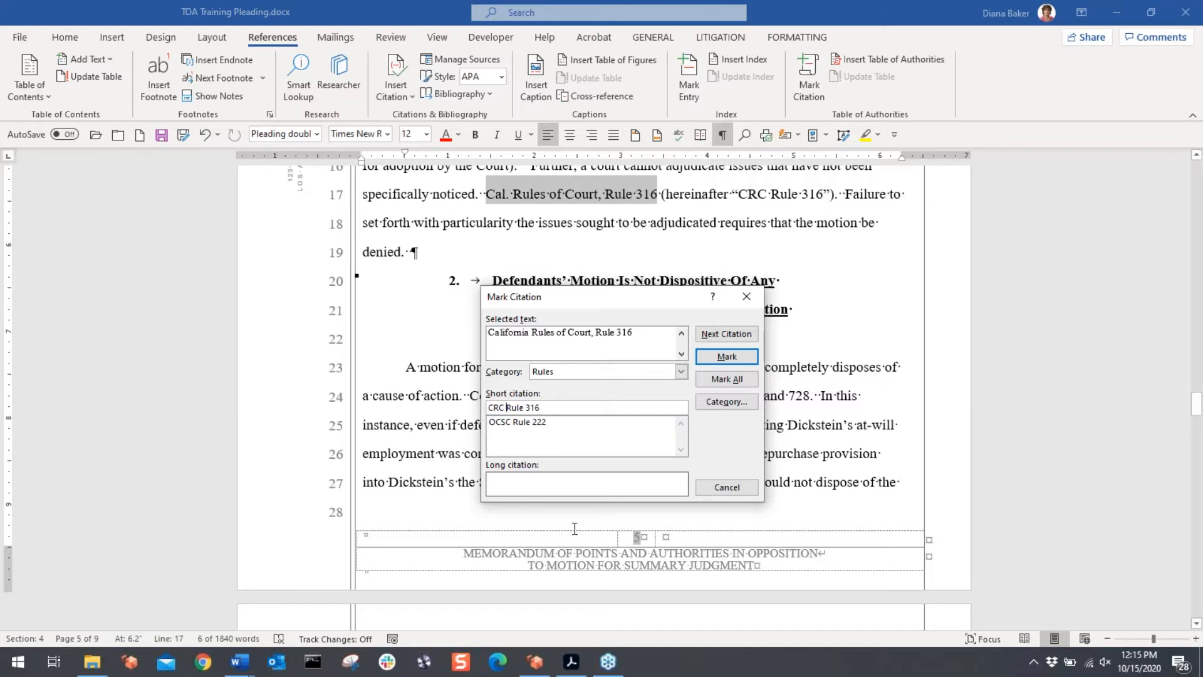
pyautogui.click(747, 380)
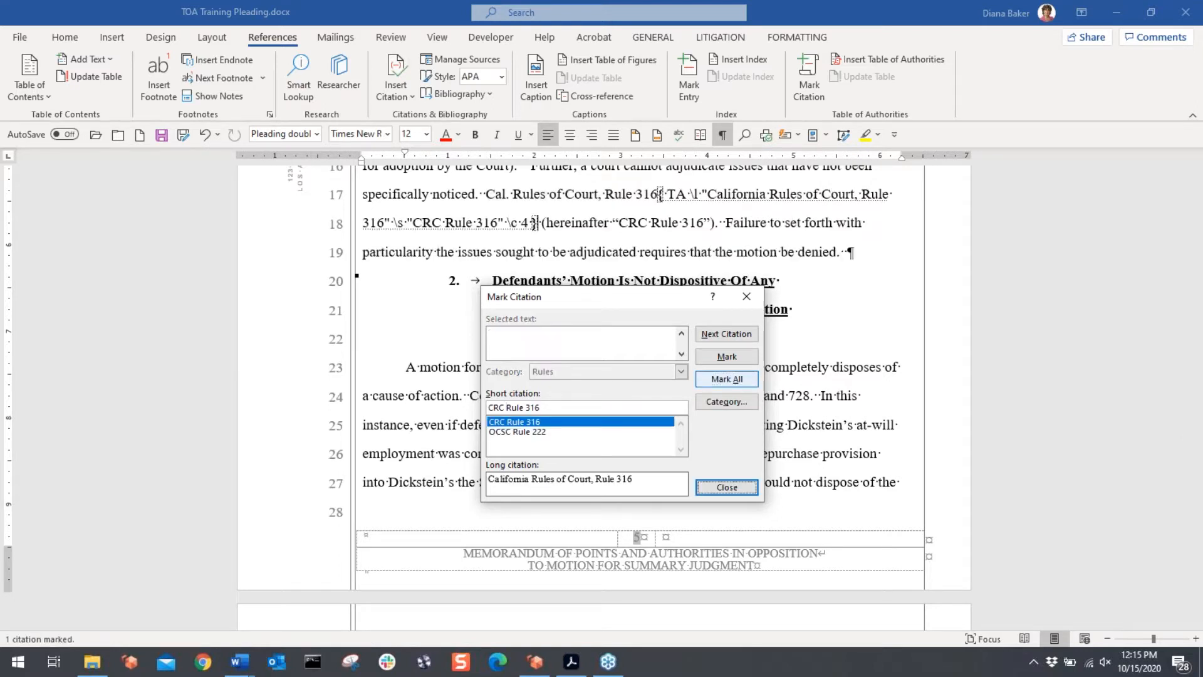
pyautogui.press('Escape')
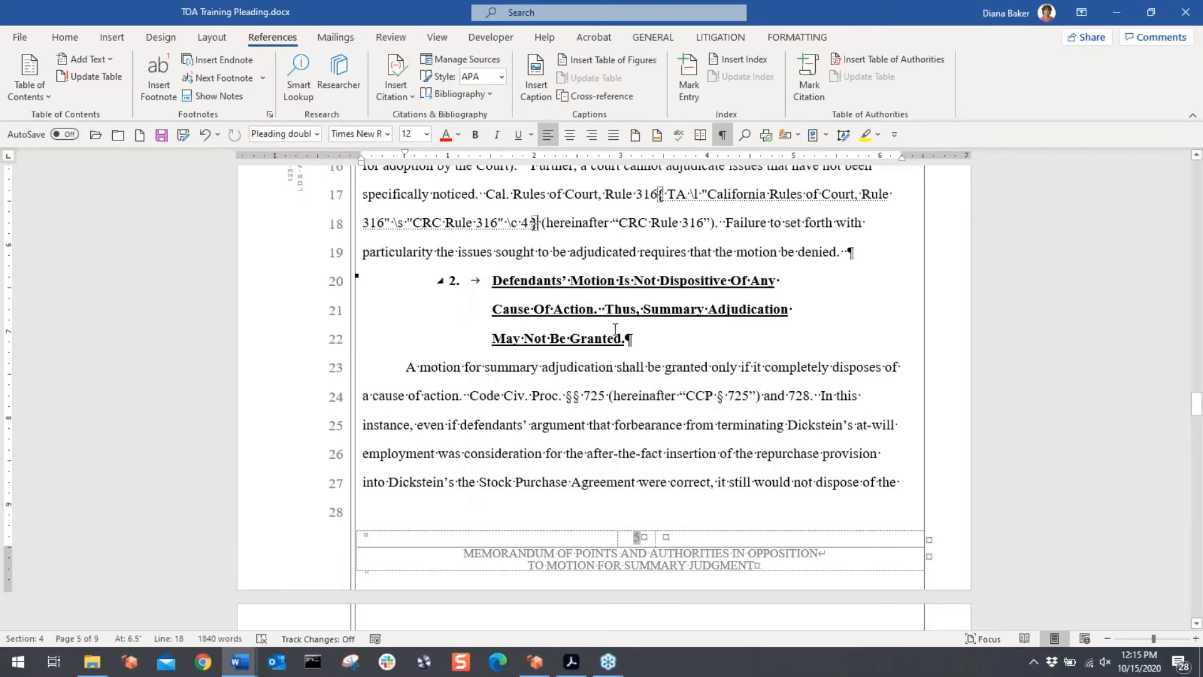
# Step: Select the citation "Code Civ. Proc. §§ 725" in the summary adjudication paragraph and open Mark Citation for it
pyautogui.scroll(1, 617, 327)
pyautogui.click(470, 440)
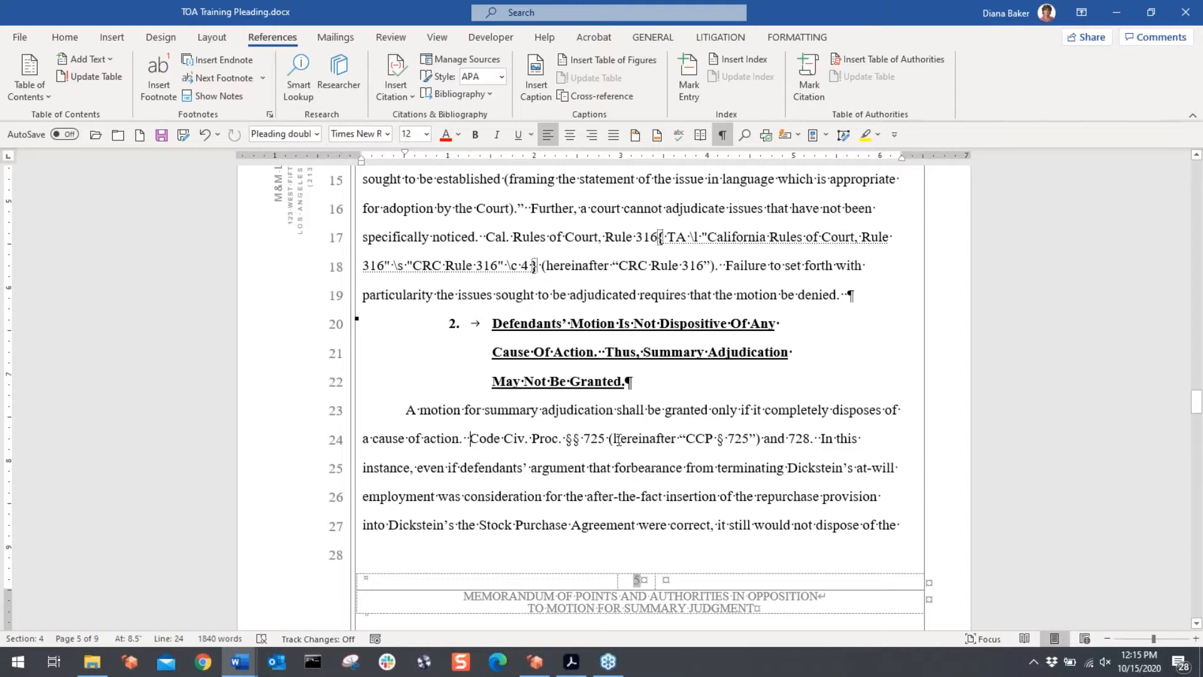
pyautogui.hotkey('ctrl', 'shift', 'Right')
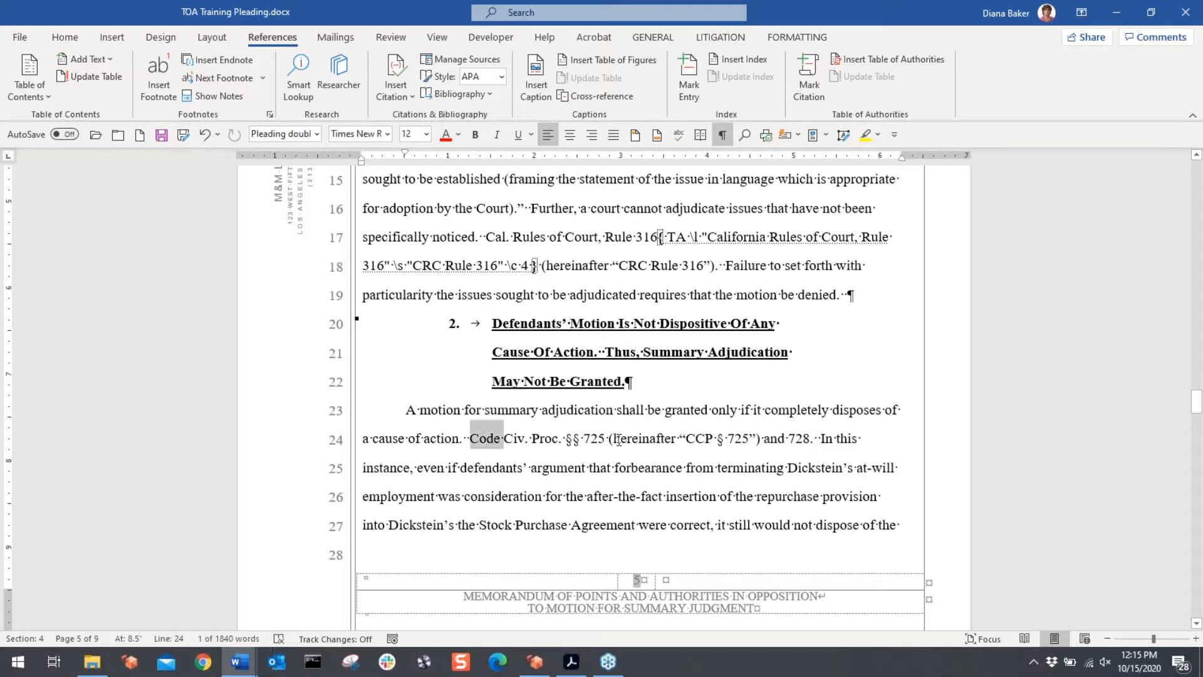
pyautogui.hotkey('ctrl', 'shift', 'Right')
pyautogui.hotkey('ctrl', 'shift', 'Right')
pyautogui.hotkey('ctrl', 'shift', 'Right')
pyautogui.hotkey('ctrl', 'shift', 'Right')
pyautogui.hotkey('ctrl', 'shift', 'Right')
pyautogui.hotkey('ctrl', 'shift', 'Right')
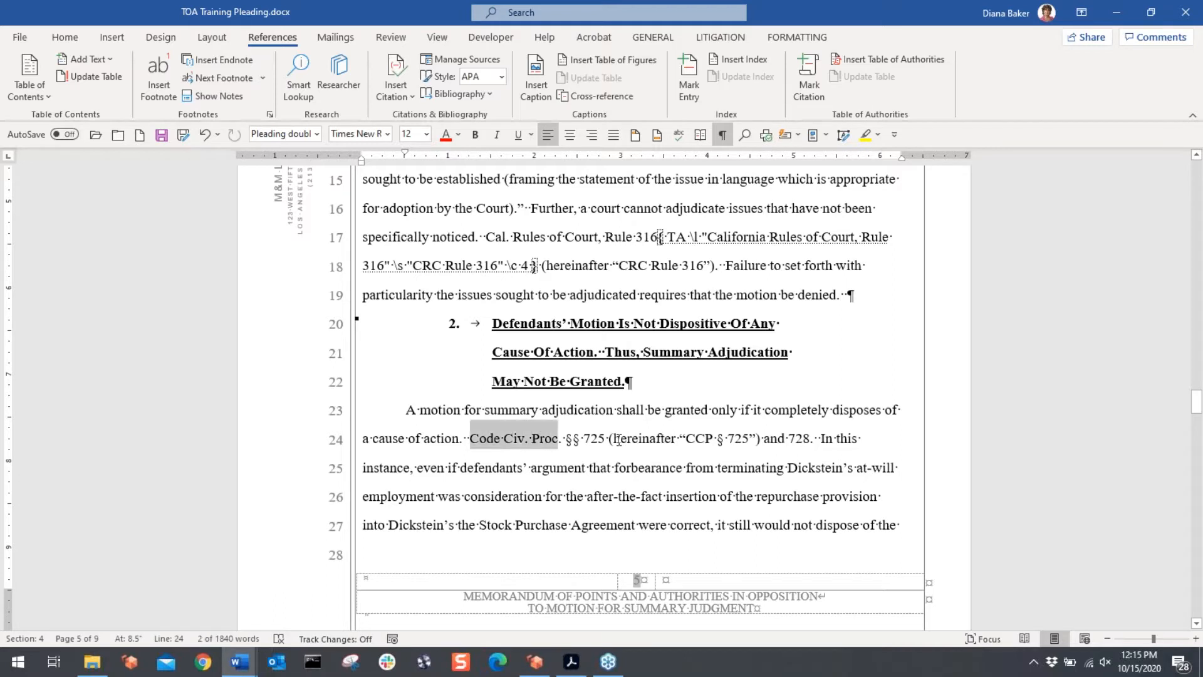
pyautogui.hotkey('ctrl', 'shift', 'Right')
pyautogui.hotkey('shift', 'Left')
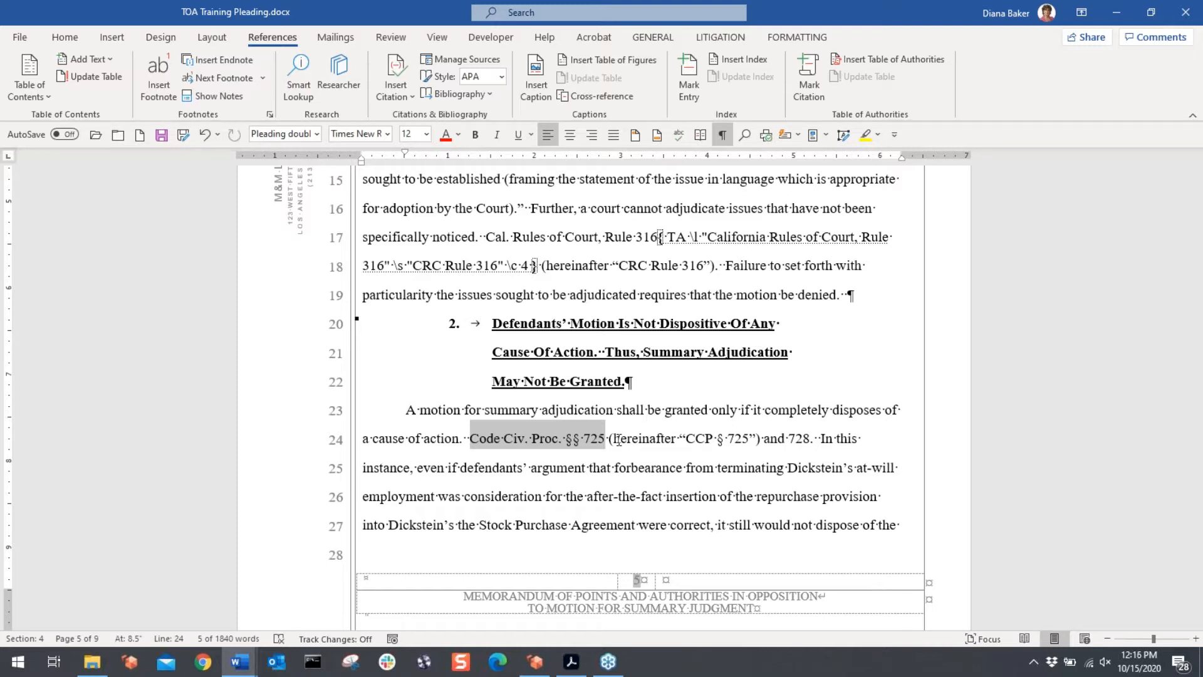
pyautogui.hotkey('alt', 'shift', 'i')
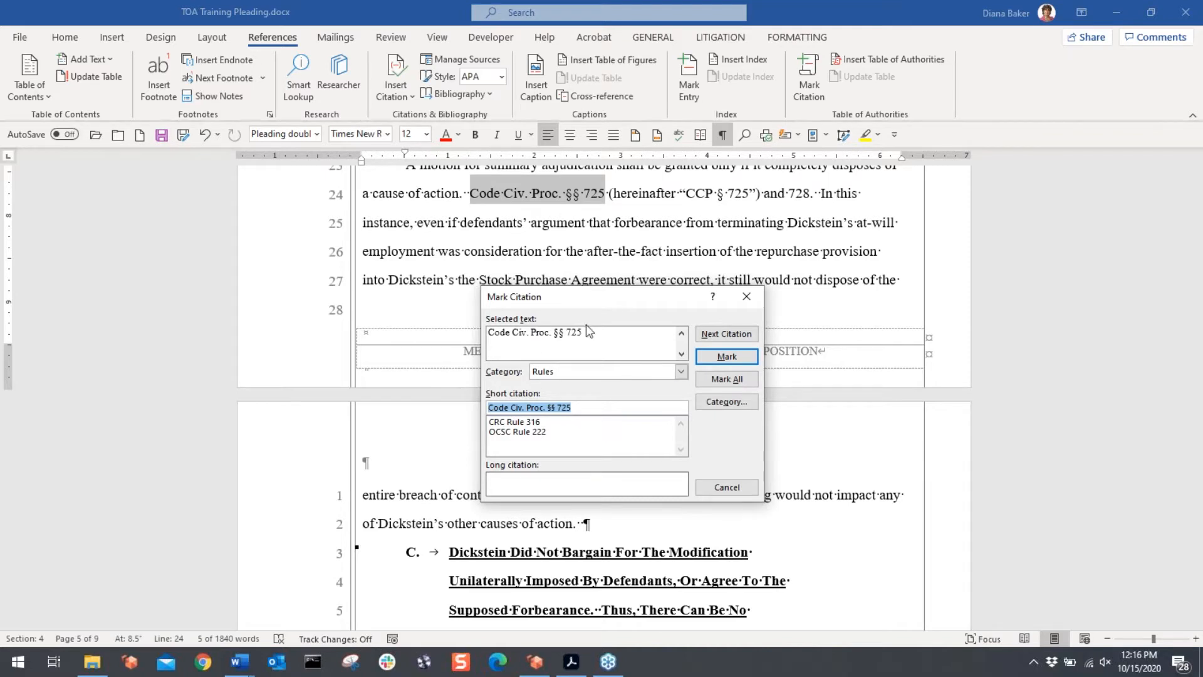
# Step: Change the long citation text to "Code of Civil Procedure section 725"
pyautogui.moveTo(585, 332); pyautogui.dragTo(489, 332)
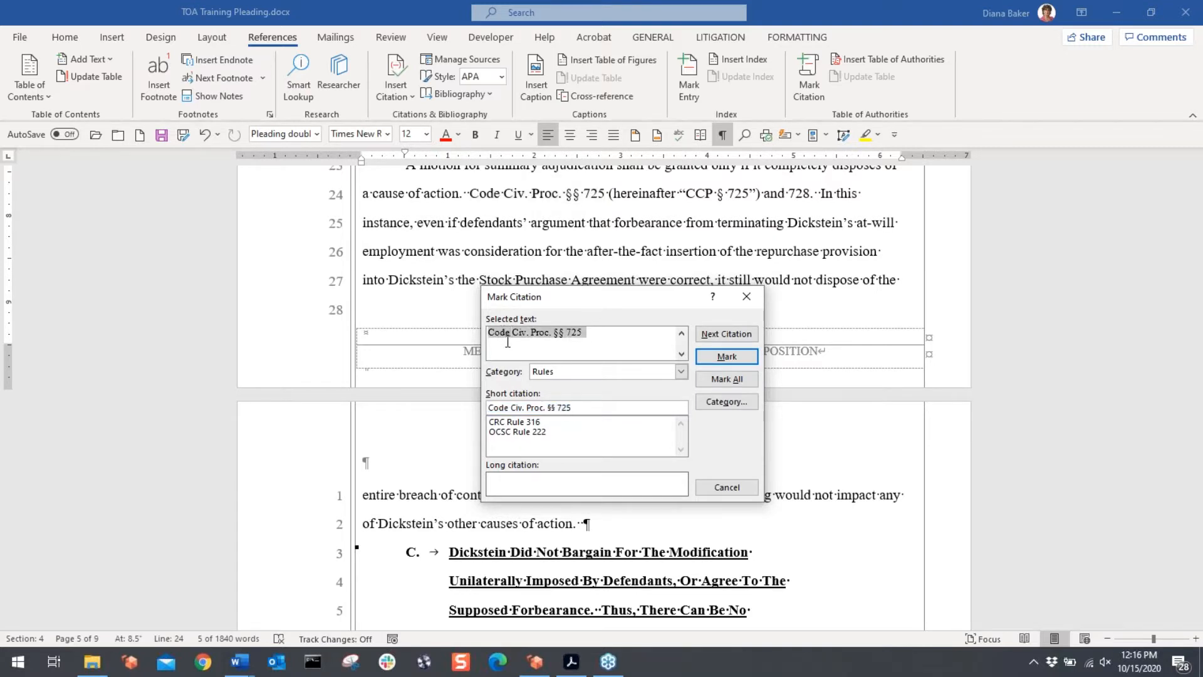
pyautogui.click(521, 332)
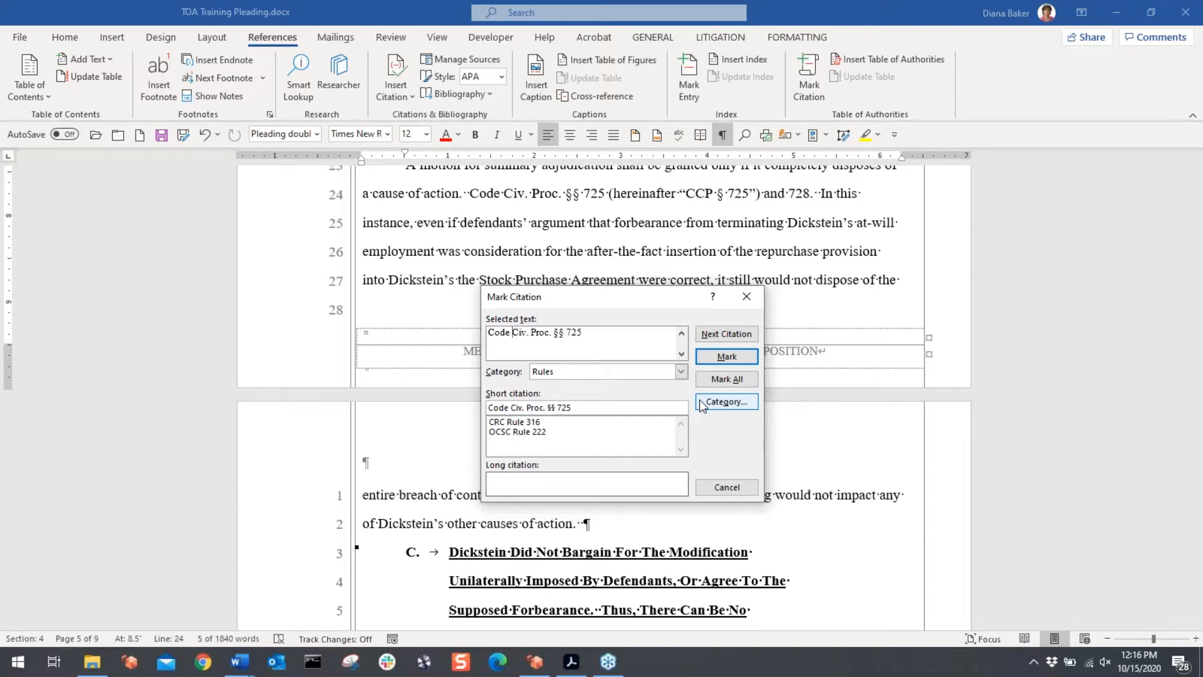
pyautogui.write('of')
pyautogui.press('BackSpace')
pyautogui.write('il Procedure')
pyautogui.press('Delete')
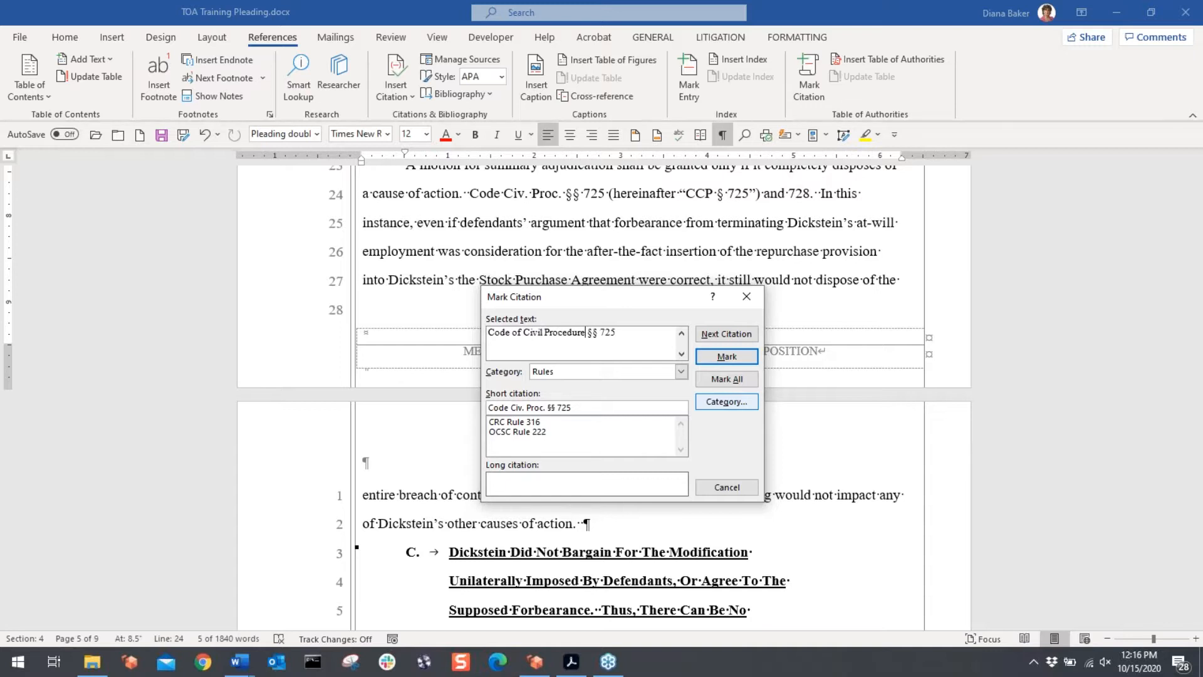
pyautogui.write('section')
pyautogui.press('Delete')
pyautogui.press('Delete')
pyautogui.press('Delete')
# Step: Mark all occurrences of the section 725 citation in the Statutes category with the short citation "CCP § 725"
pyautogui.click(682, 371)
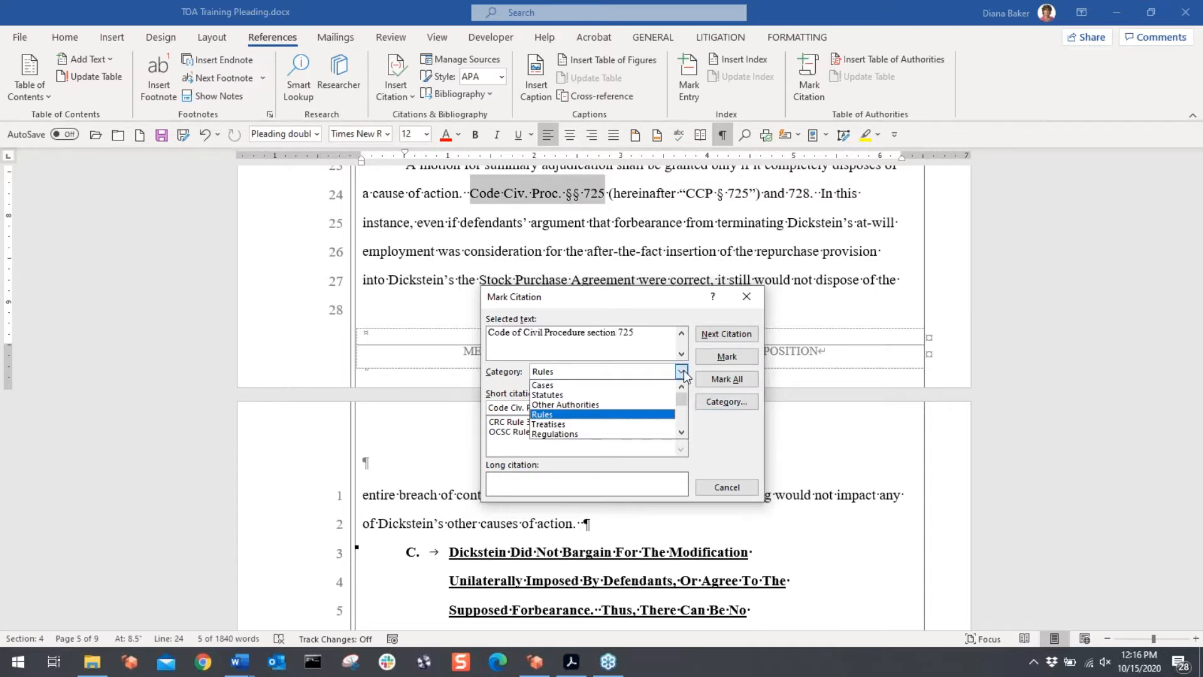
pyautogui.click(549, 395)
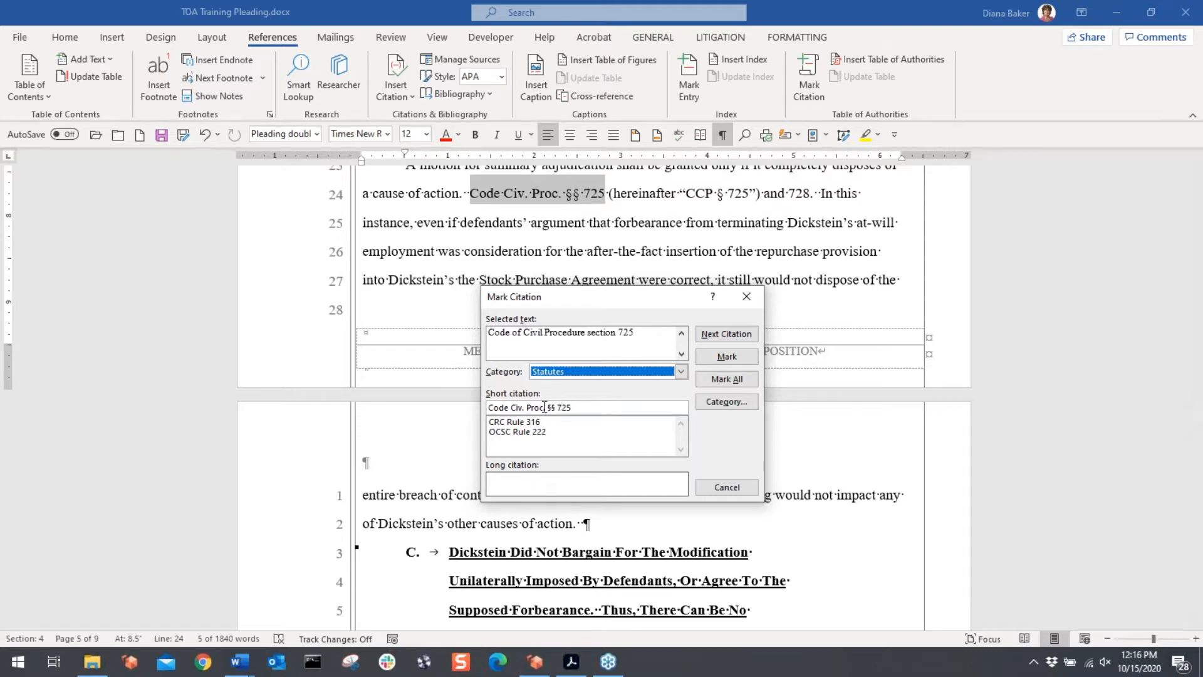
pyautogui.moveTo(545, 407); pyautogui.dragTo(489, 407)
pyautogui.write('CCP')
pyautogui.press('Delete')
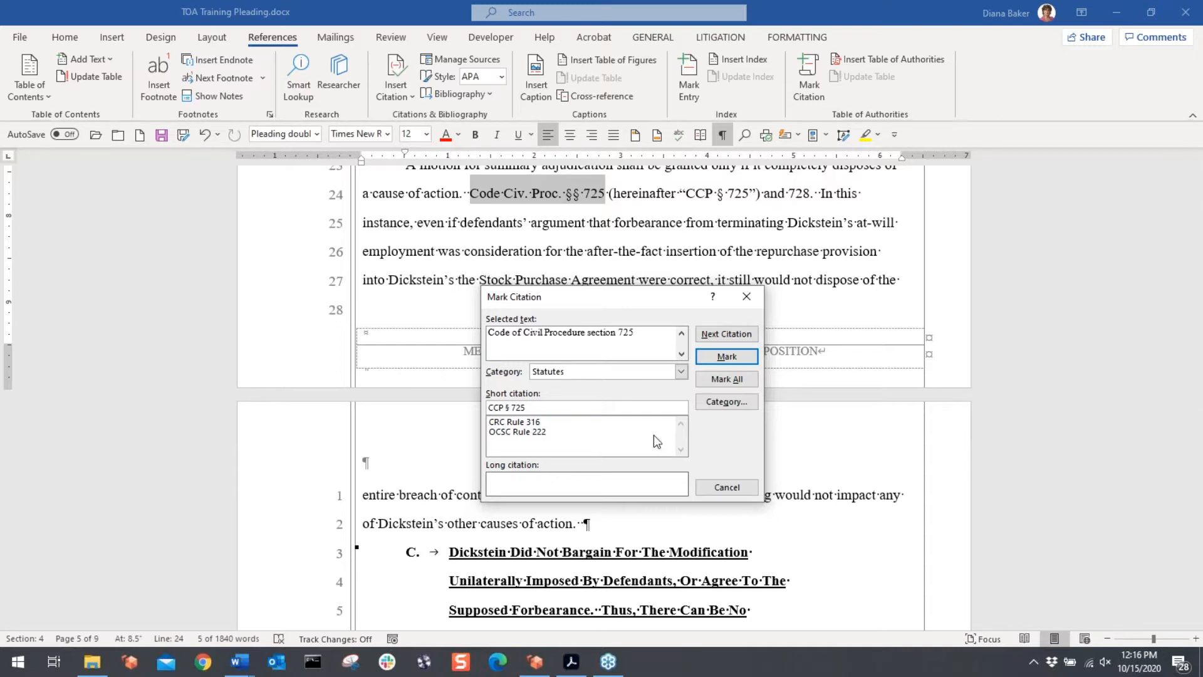
pyautogui.moveTo(628, 332); pyautogui.dragTo(486, 332)
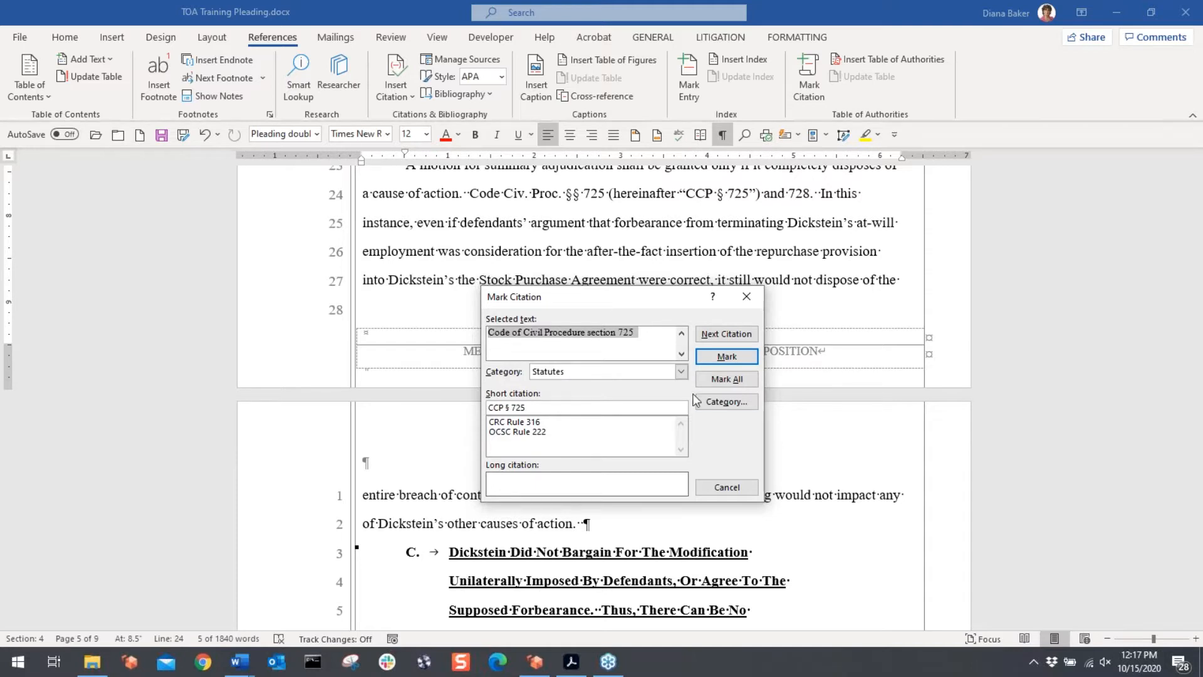
pyautogui.click(716, 382)
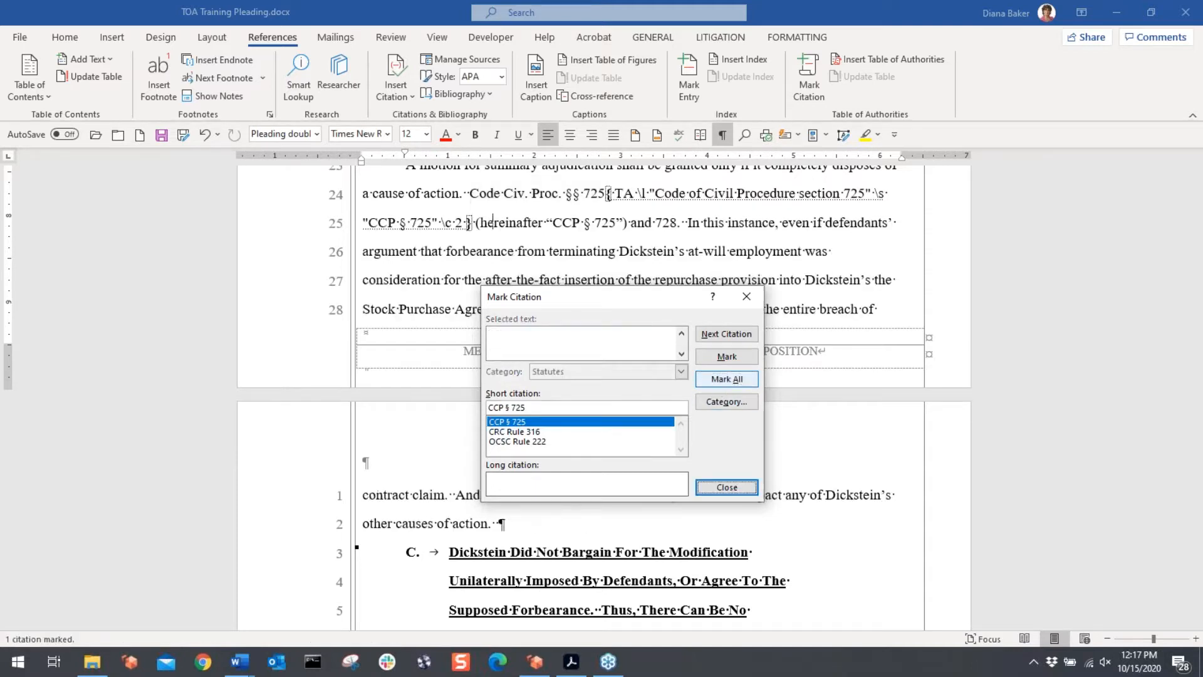
pyautogui.click(747, 488)
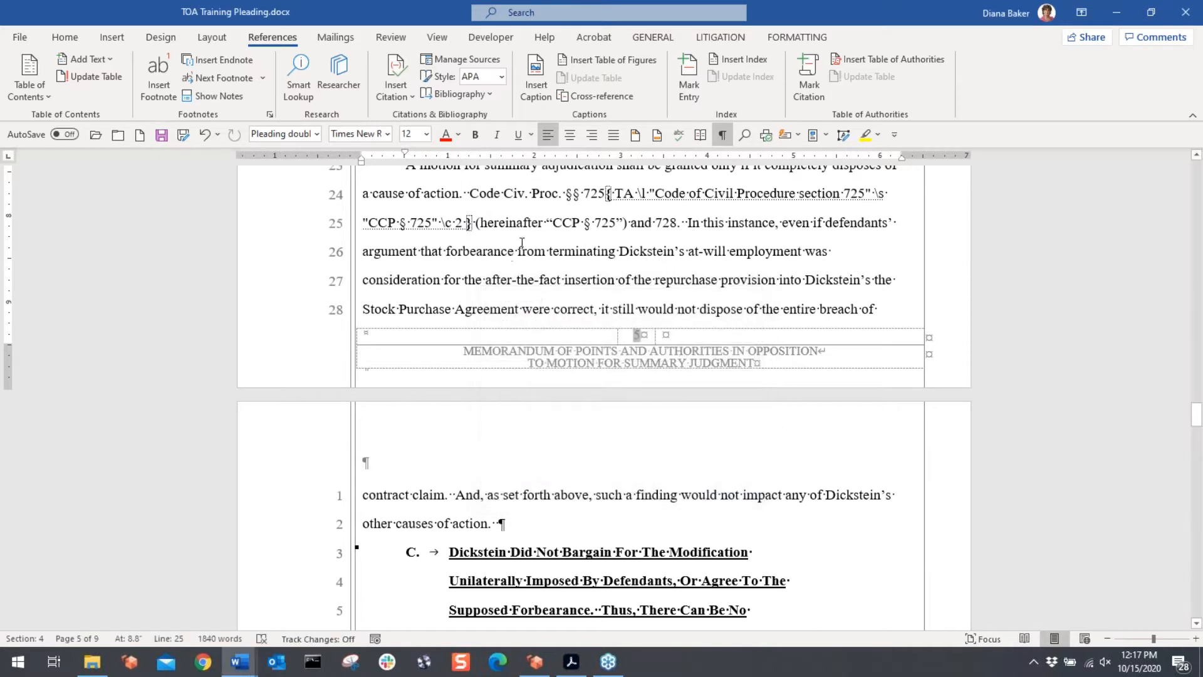
# Step: Select the number 728 in the same sentence, open Mark Citation and begin its long citation text with "C"
pyautogui.moveTo(655, 224); pyautogui.dragTo(679, 223)
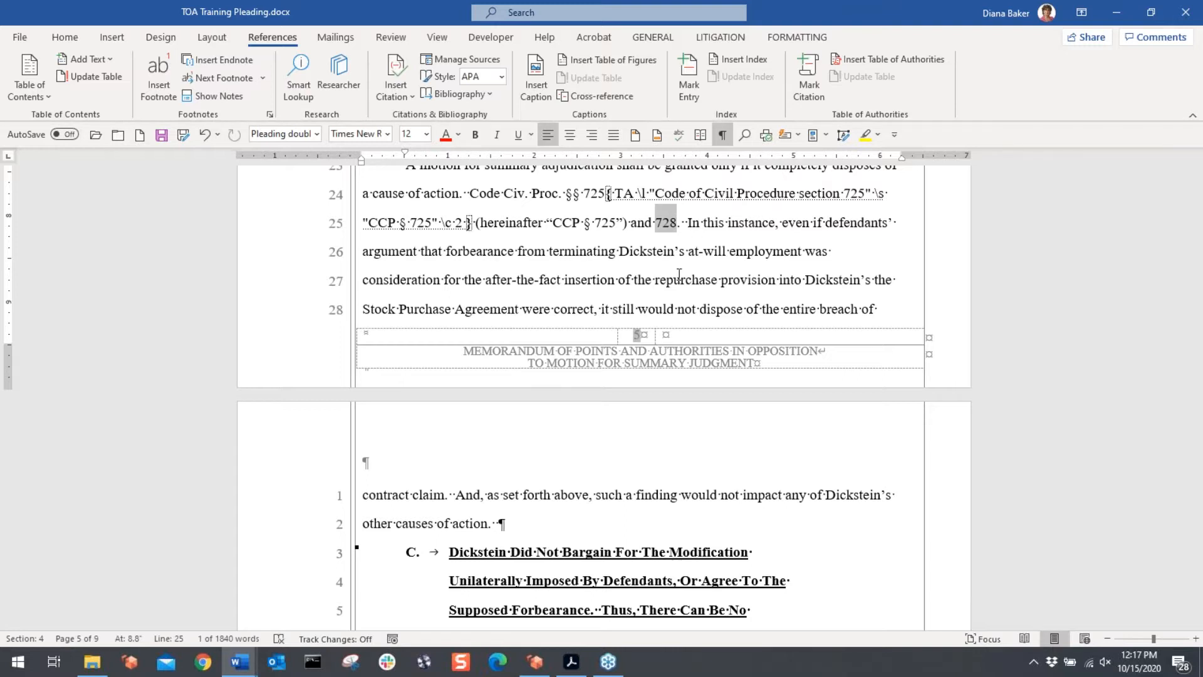
pyautogui.hotkey('alt', 'shift', 'i')
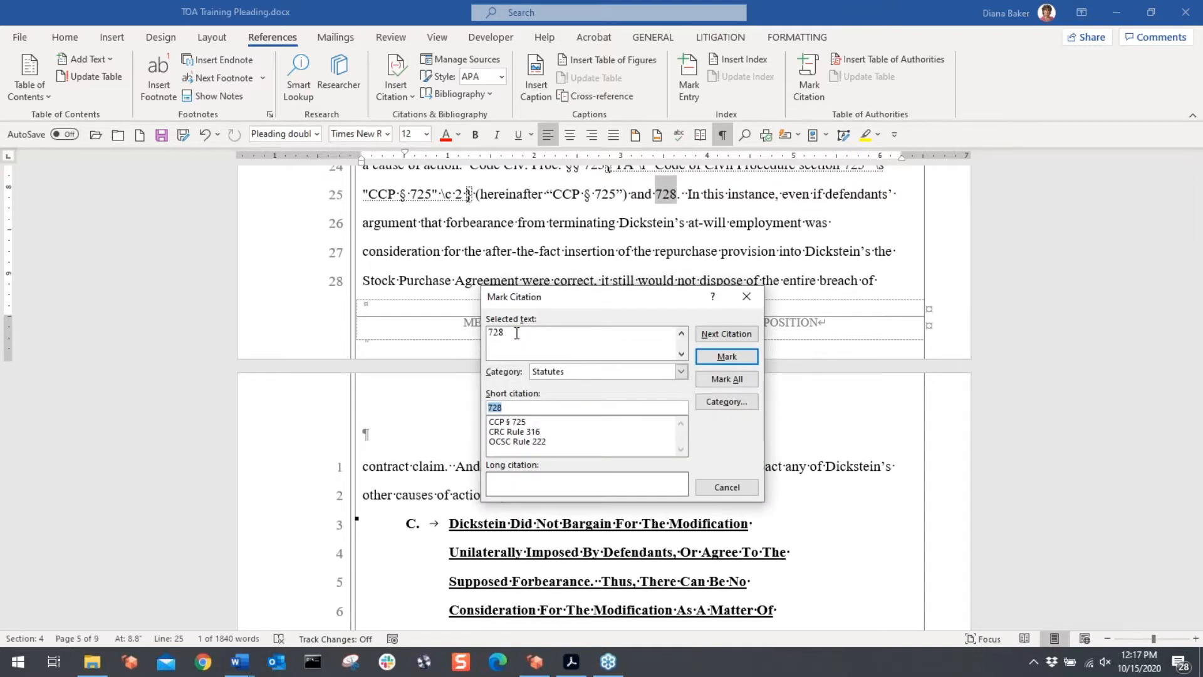
pyautogui.click(556, 342)
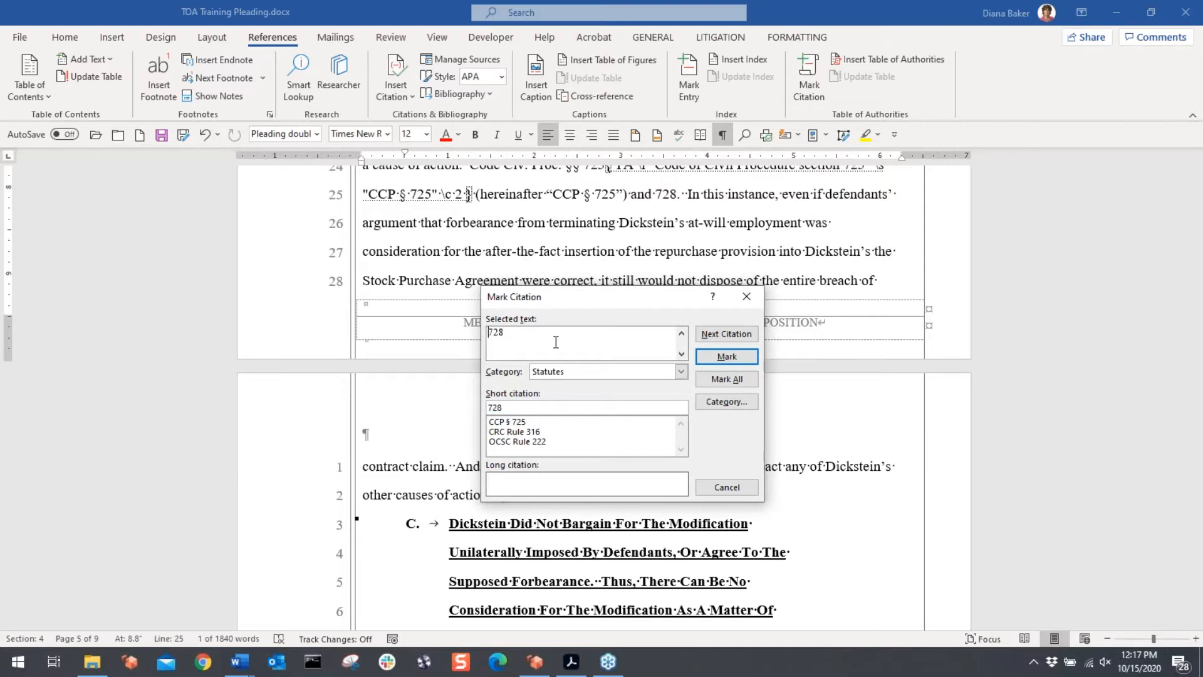
pyautogui.press('Home')
pyautogui.write('C')
pyautogui.write('alifornia ')
pyautogui.write('Code')
pyautogui.press('BackSpace')
pyautogui.press('BackSpace')
pyautogui.press('BackSpace')
pyautogui.press('BackSpace')
pyautogui.press('BackSpace')
pyautogui.press('BackSpace')
pyautogui.press('BackSpace')
pyautogui.press('BackSpace')
pyautogui.press('BackSpace')
pyautogui.press('BackSpace')
pyautogui.press('BackSpace')
pyautogui.press('BackSpace')
pyautogui.press('BackSpace')
pyautogui.press('BackSpace')
# Step: Complete the long citation text as "Code of Civil Procedure section 728", correcting the spelling of "section"
pyautogui.write('ode of Civil Procedure secgtion')
pyautogui.press('Left')
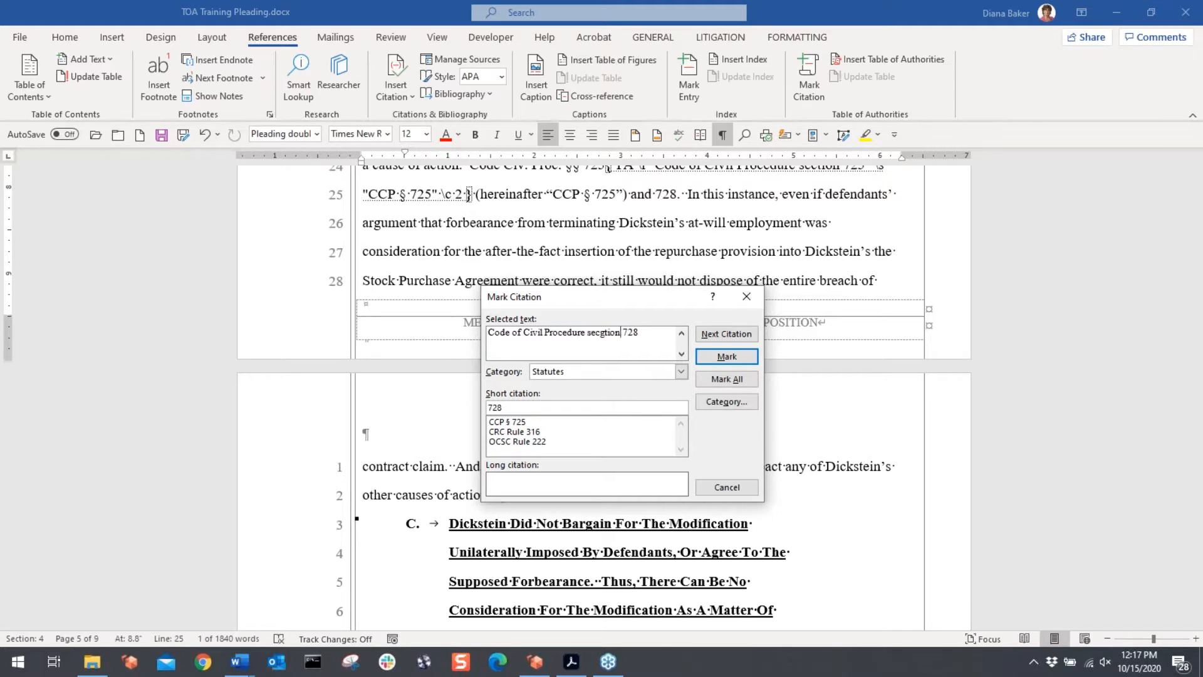
pyautogui.press('Left')
pyautogui.press('Delete')
# Step: Mark all occurrences of the section 728 citation in the Statutes category, keeping "728" as the short citation
pyautogui.click(578, 374)
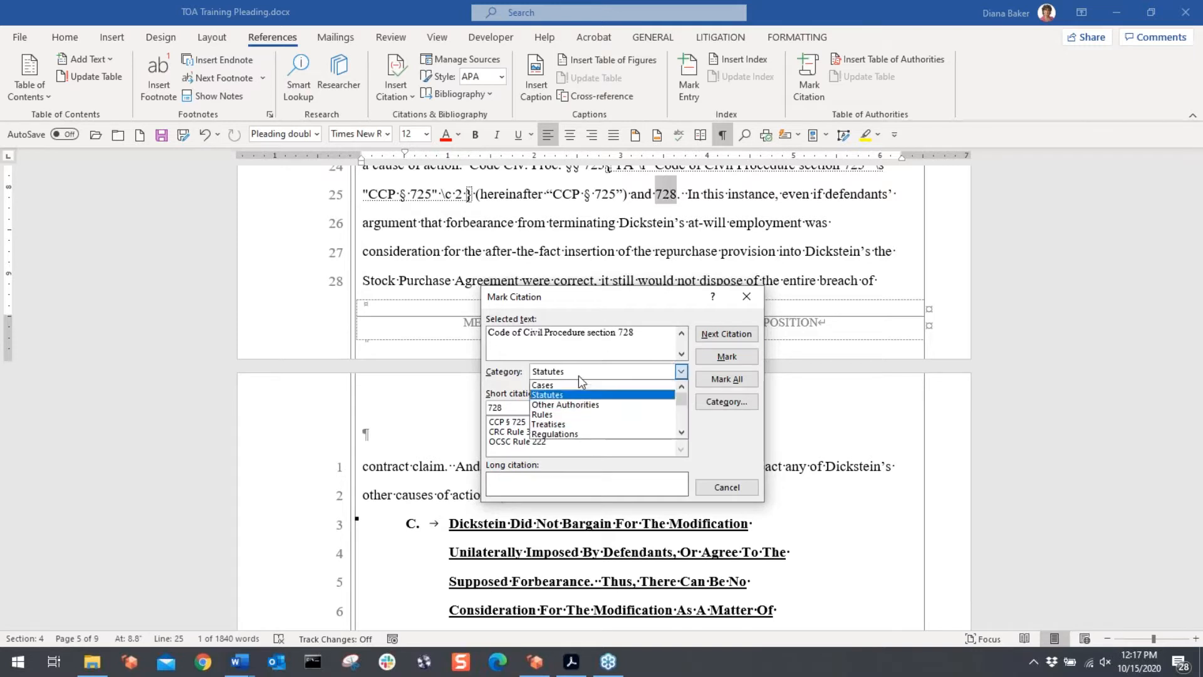
pyautogui.click(513, 407)
pyautogui.press('Home')
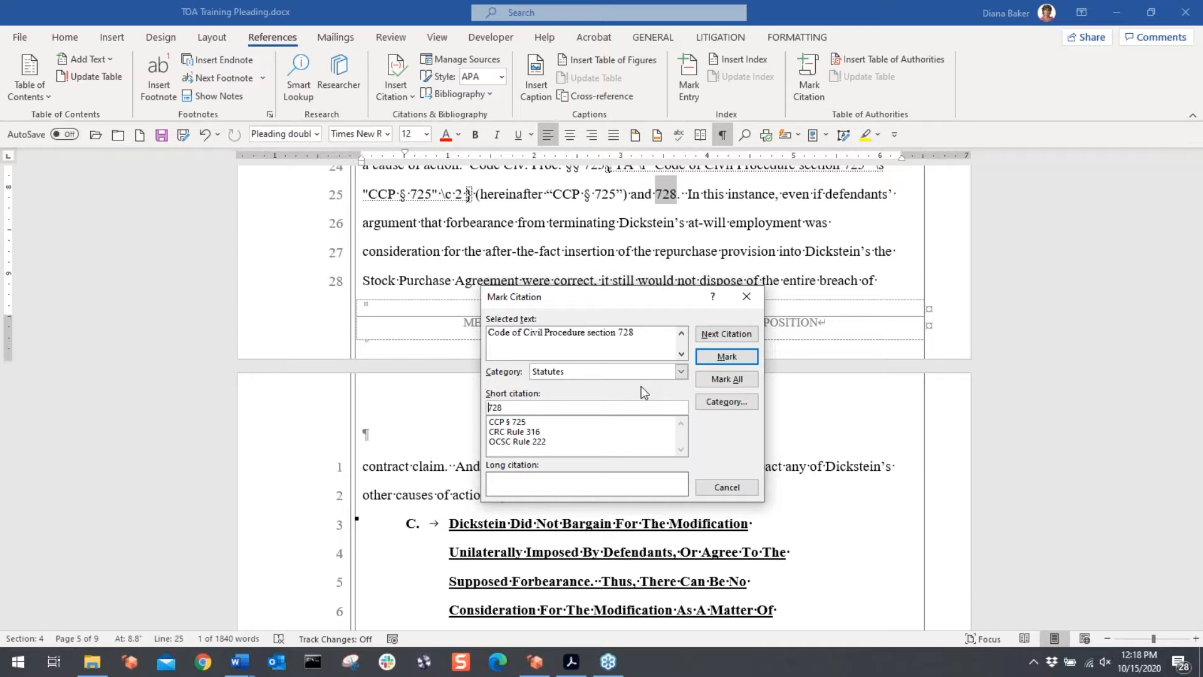
pyautogui.click(734, 379)
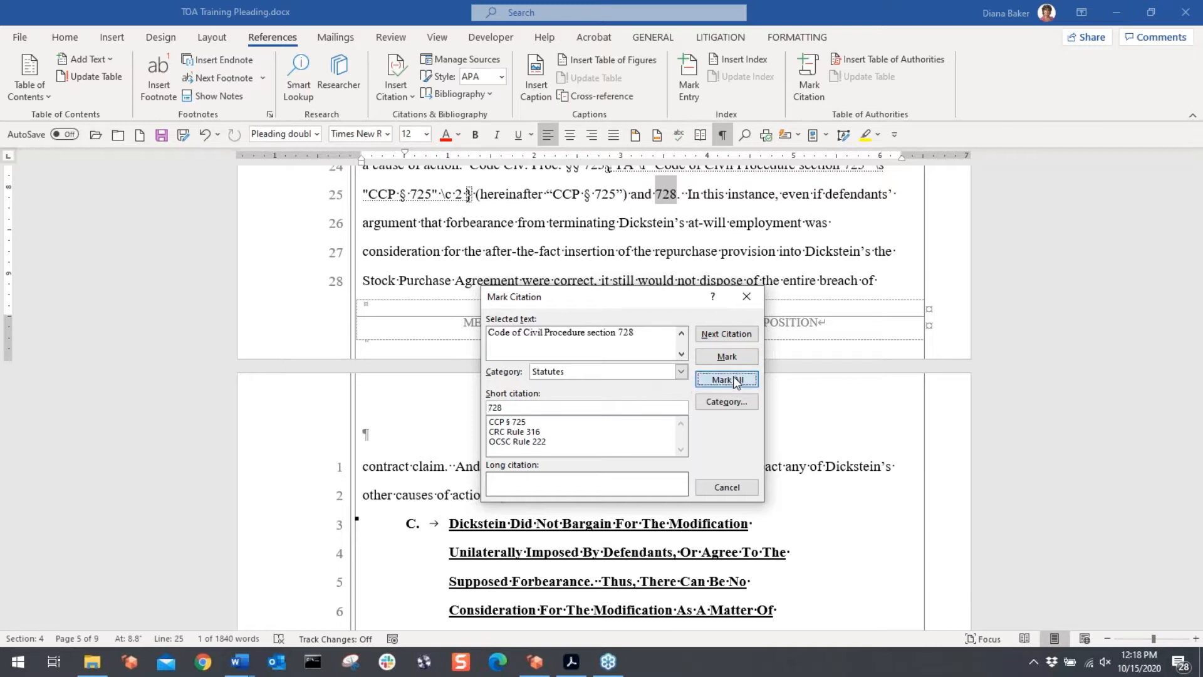
pyautogui.click(727, 487)
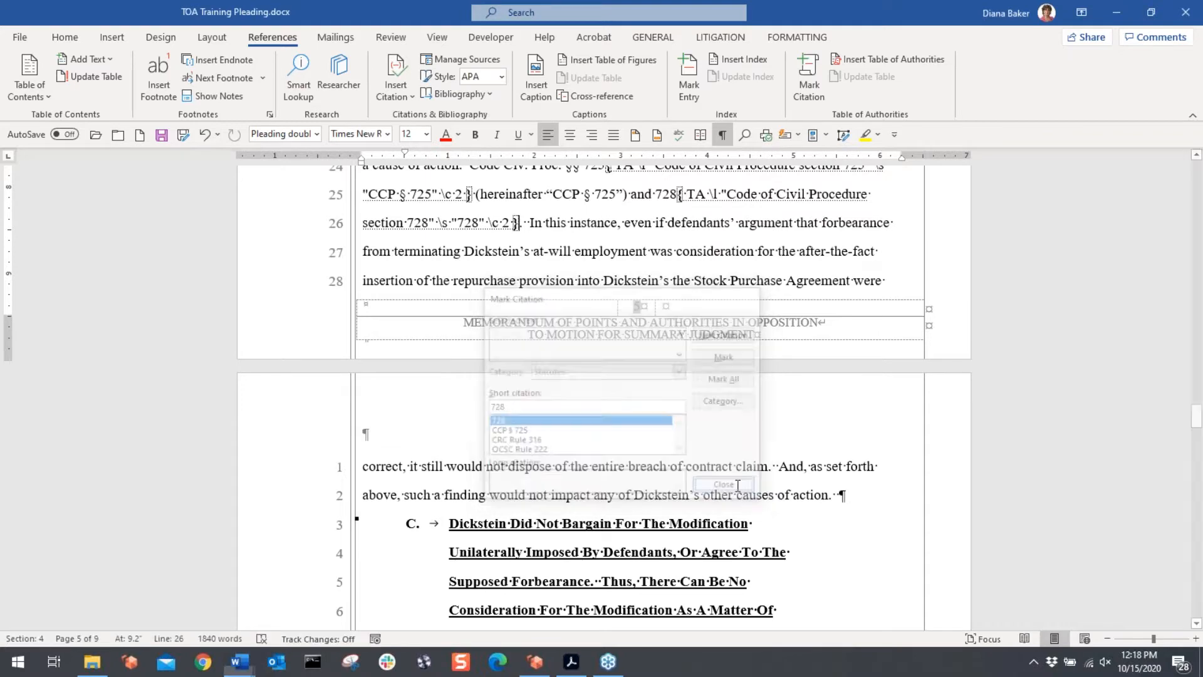
# Step: Select the case citation "In re Baker's Estate (1963) 16 Cal. 760" without its pinpoint page and open Mark Citation for it
pyautogui.scroll(-3, 491, 438)
pyautogui.scroll(-5, 491, 438)
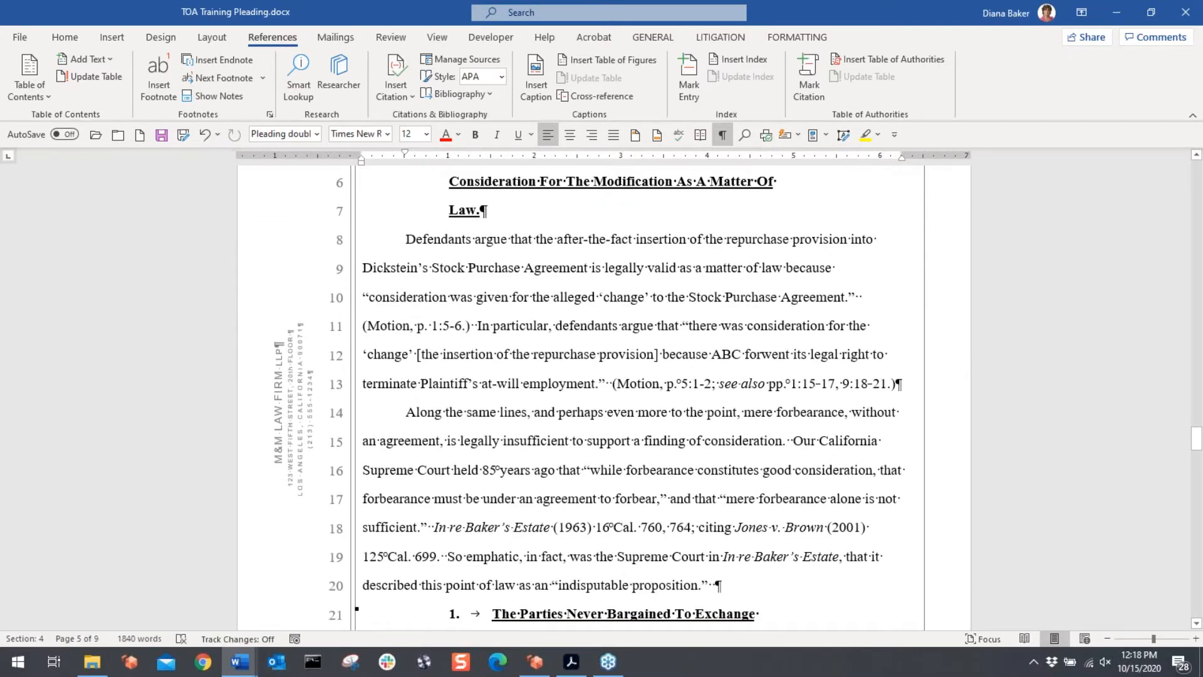
pyautogui.scroll(-2, 880, 532)
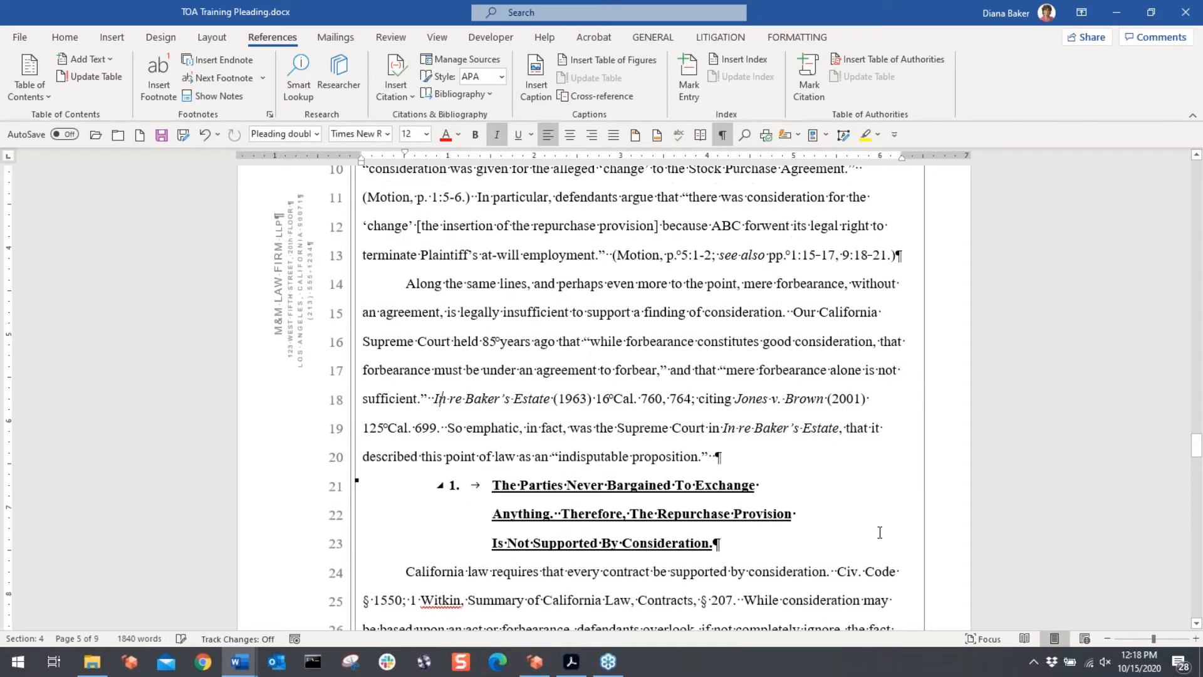
pyautogui.hotkey('ctrl', 'Left')
pyautogui.hotkey('ctrl', 'shift', 'Right')
pyautogui.hotkey('ctrl', 'shift', 'Right')
pyautogui.hotkey('ctrl', 'shift', 'Right')
pyautogui.hotkey('ctrl', 'shift', 'Right')
pyautogui.hotkey('ctrl', 'shift', 'Right')
pyautogui.hotkey('ctrl', 'shift', 'Right')
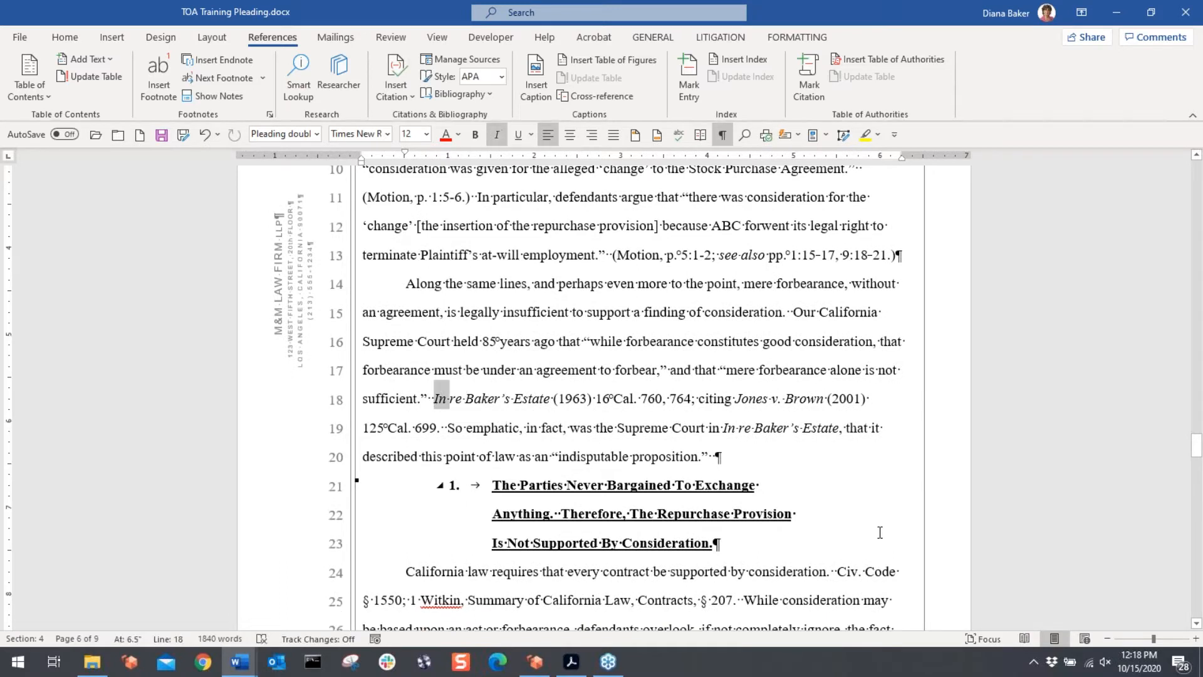
pyautogui.hotkey('ctrl', 'shift', 'Right')
pyautogui.hotkey('ctrl', 'shift', 'Right')
pyautogui.hotkey('ctrl', 'shift', 'Right')
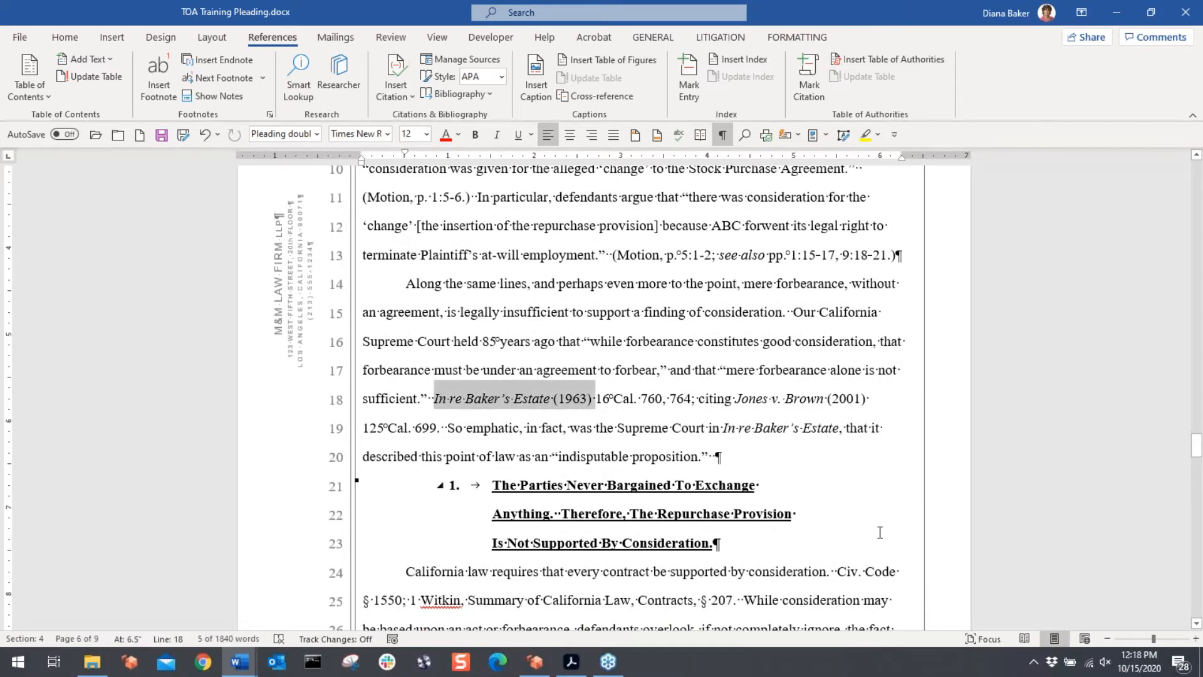
pyautogui.hotkey('ctrl', 'shift', 'Right')
pyautogui.hotkey('ctrl', 'shift', 'Right')
pyautogui.hotkey('ctrl', 'shift', 'Right')
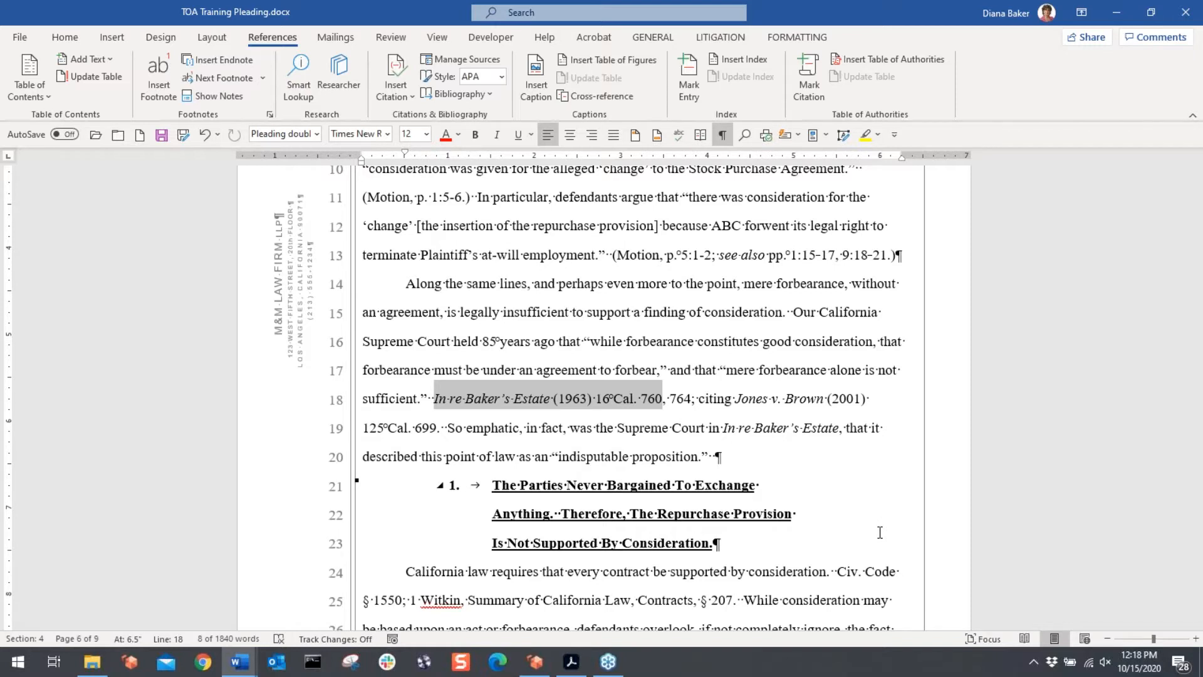
pyautogui.hotkey('alt', 'shift', 'i')
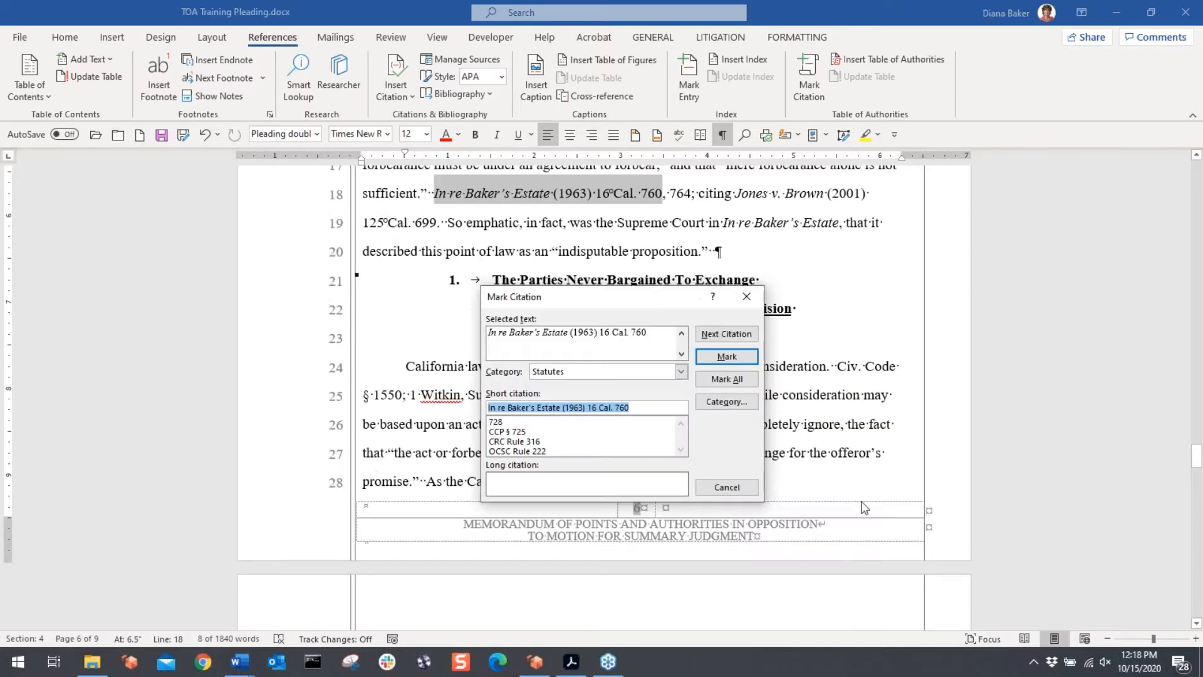
# Step: Break the long citation onto a second line before "(1963)" and set its category to Cases
pyautogui.click(659, 336)
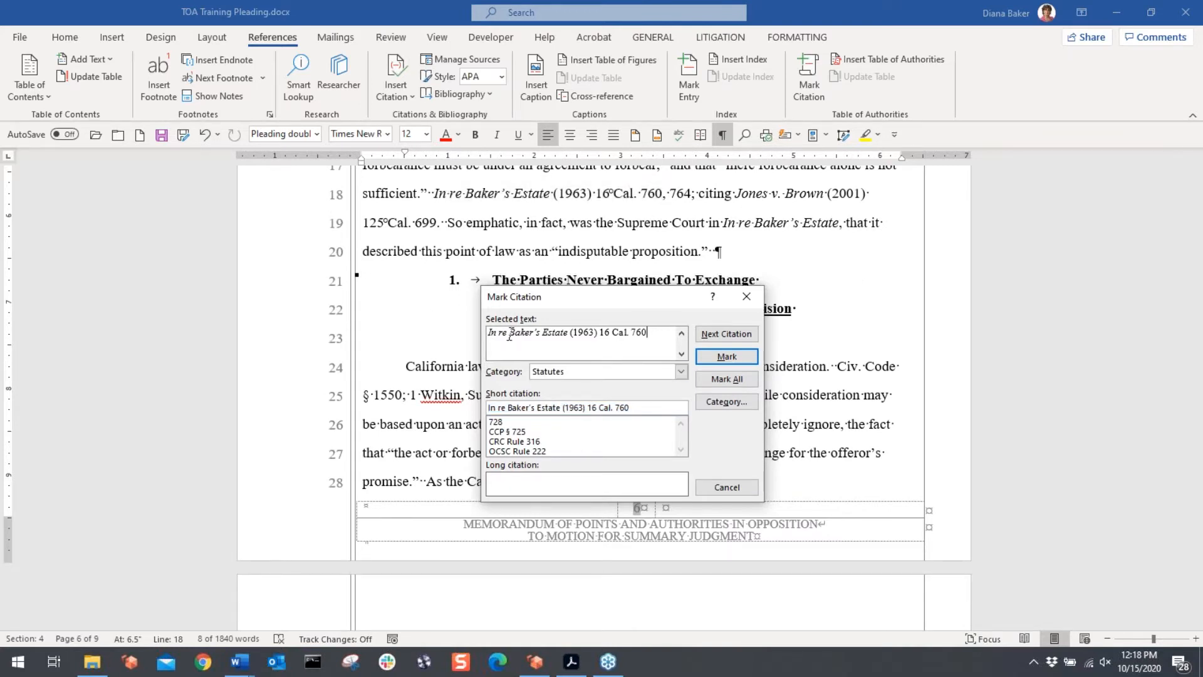
pyautogui.click(579, 356)
pyautogui.click(572, 330)
pyautogui.press('Return')
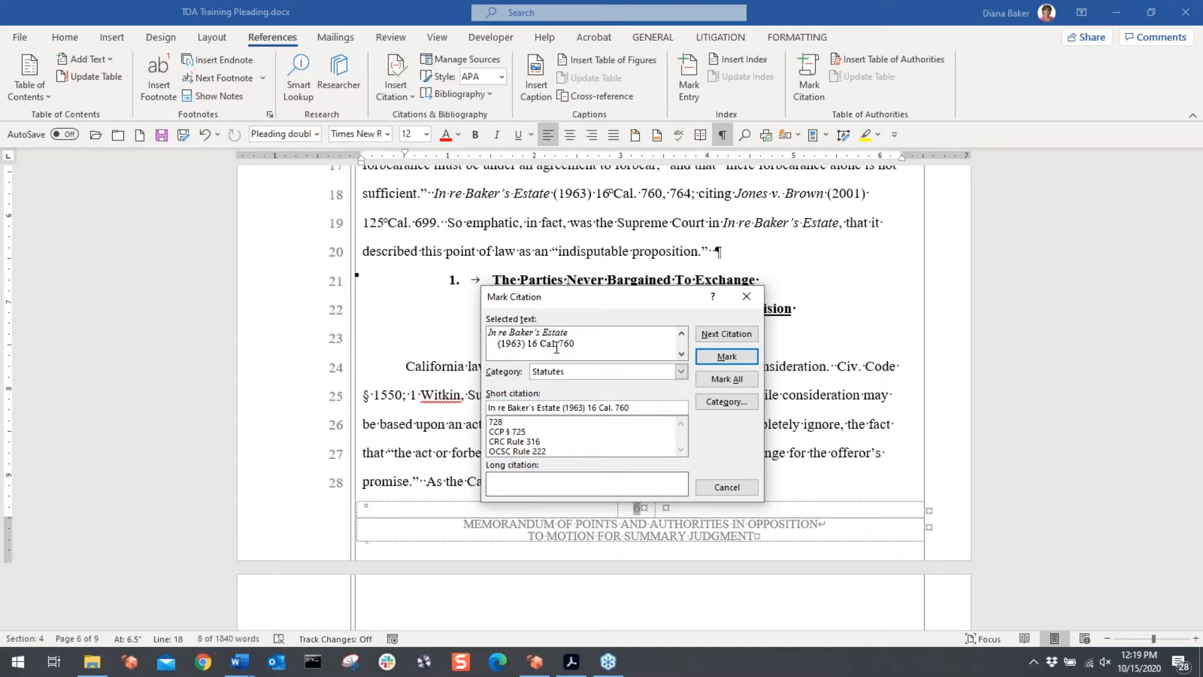
pyautogui.click(681, 372)
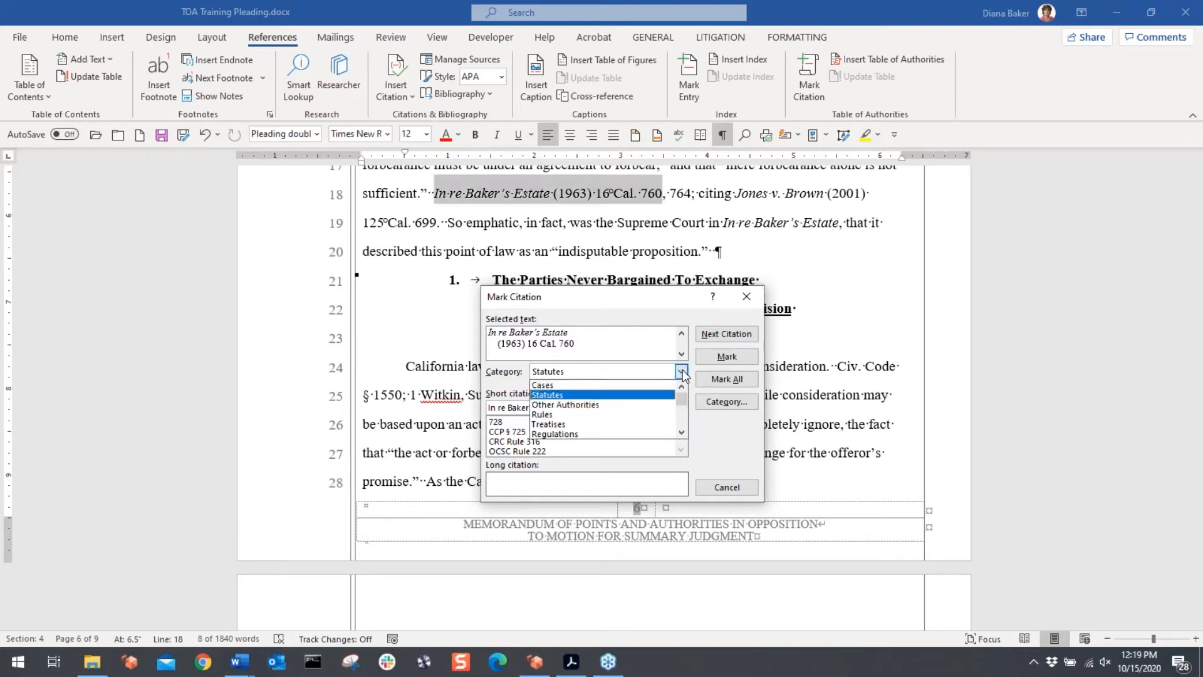
pyautogui.click(576, 386)
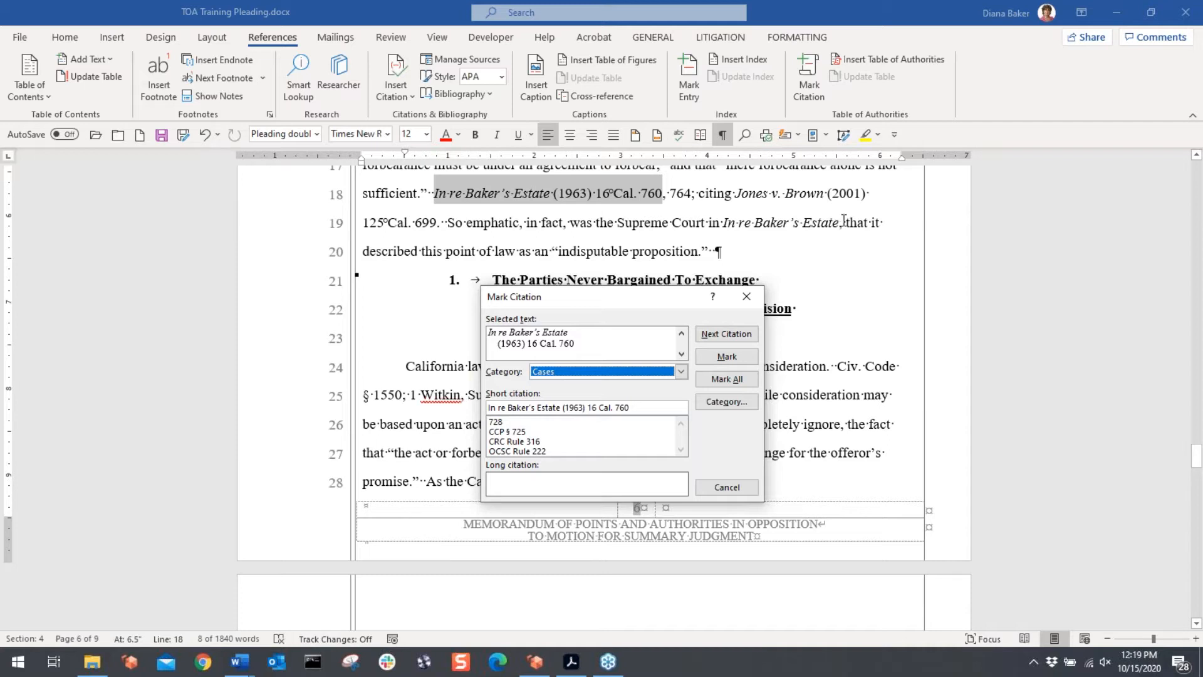
# Step: Shorten the short citation to "In re Baker's Estate" and mark all occurrences of the case
pyautogui.click(562, 406)
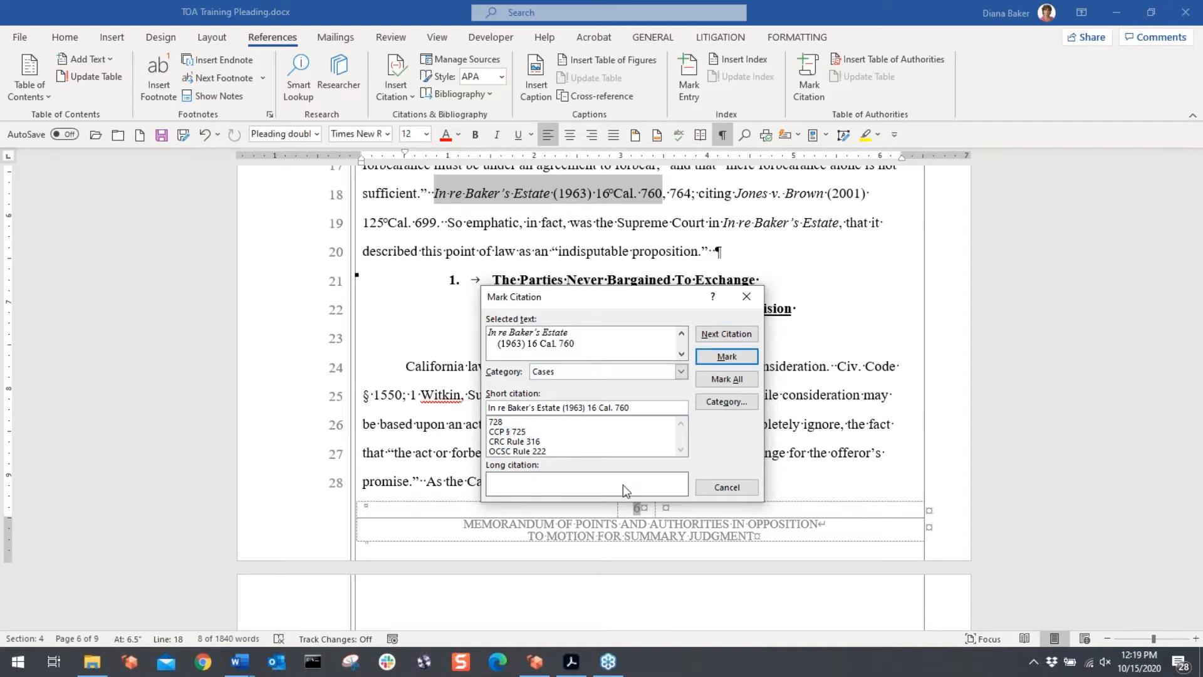
pyautogui.press('Delete')
pyautogui.press('Delete')
pyautogui.press('Delete')
pyautogui.press('Delete')
pyautogui.press('Delete')
pyautogui.press('Delete')
pyautogui.press('Delete')
pyautogui.press('Delete')
pyautogui.press('Delete')
pyautogui.press('Delete')
pyautogui.press('Delete')
pyautogui.press('Delete')
pyautogui.press('Delete')
pyautogui.press('Delete')
pyautogui.press('Delete')
pyautogui.press('Delete')
pyautogui.press('Delete')
pyautogui.press('Delete')
pyautogui.press('Delete')
pyautogui.moveTo(567, 408); pyautogui.dragTo(486, 408)
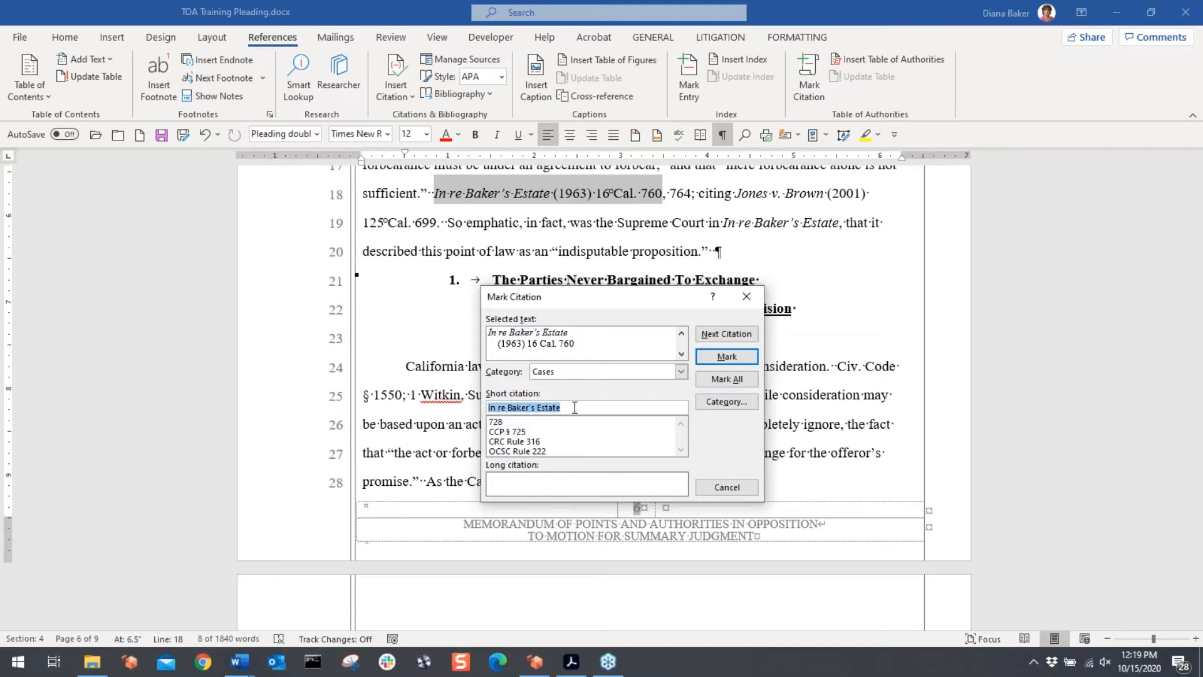
pyautogui.click(727, 379)
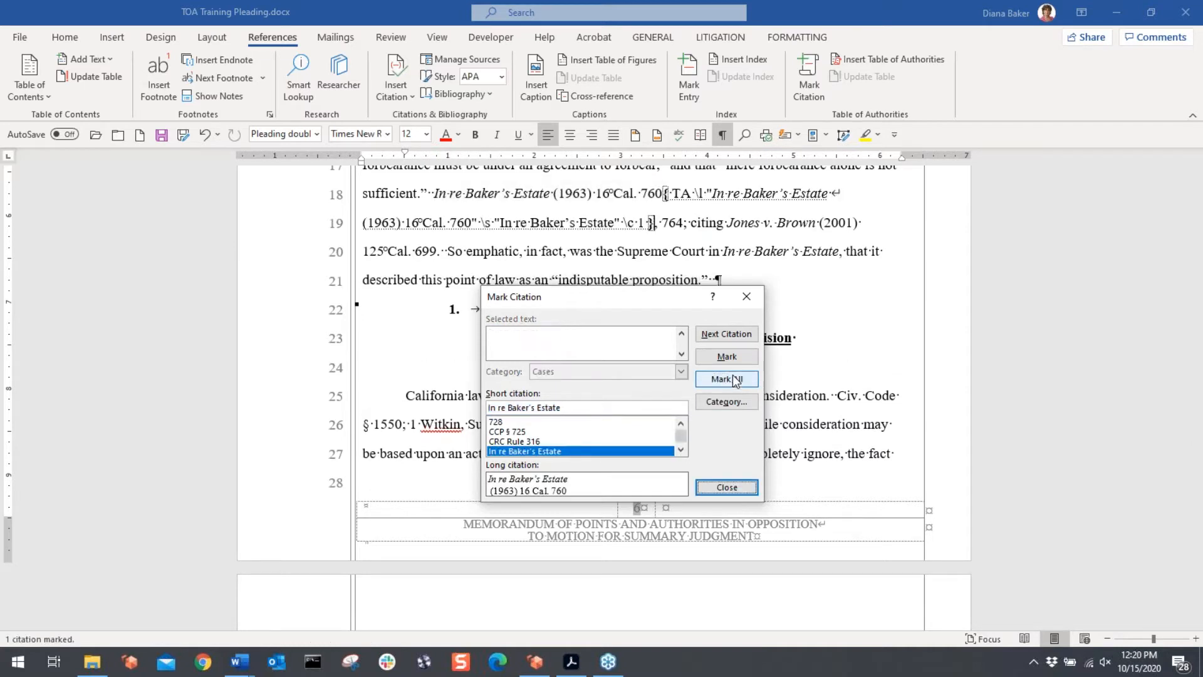
# Step: Select the statute citation "Civ. Code § 1550" in the paragraph about consideration and open Mark Citation for it
pyautogui.press('Escape')
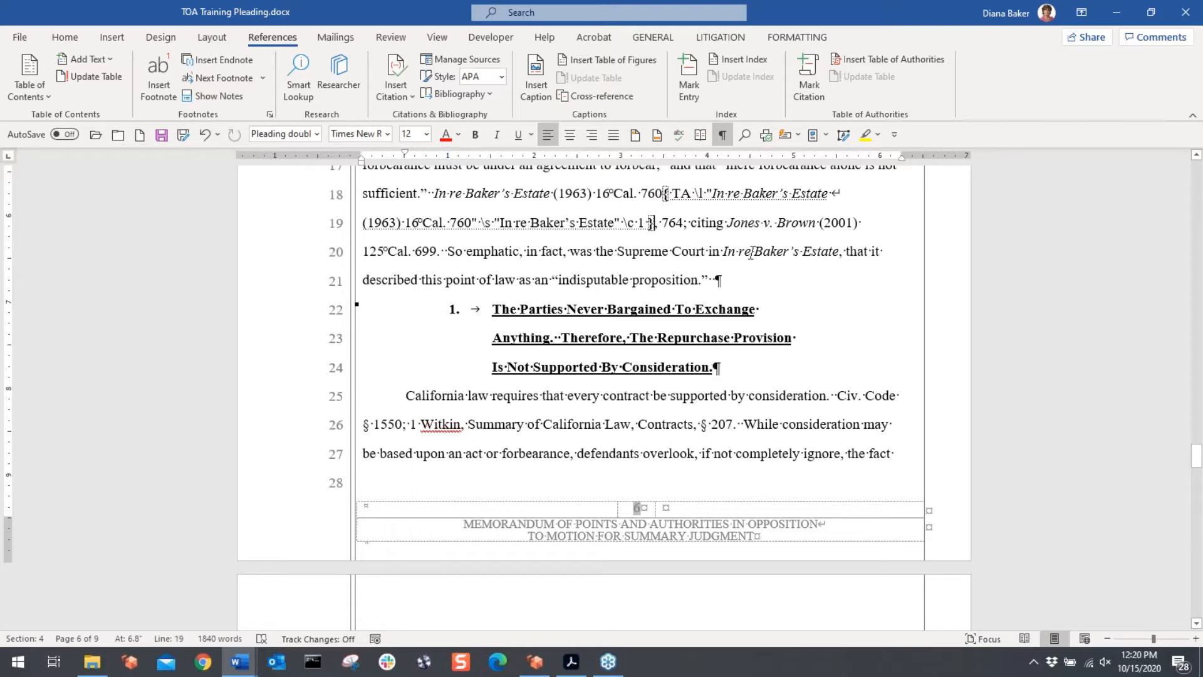
pyautogui.moveTo(722, 250); pyautogui.dragTo(815, 251)
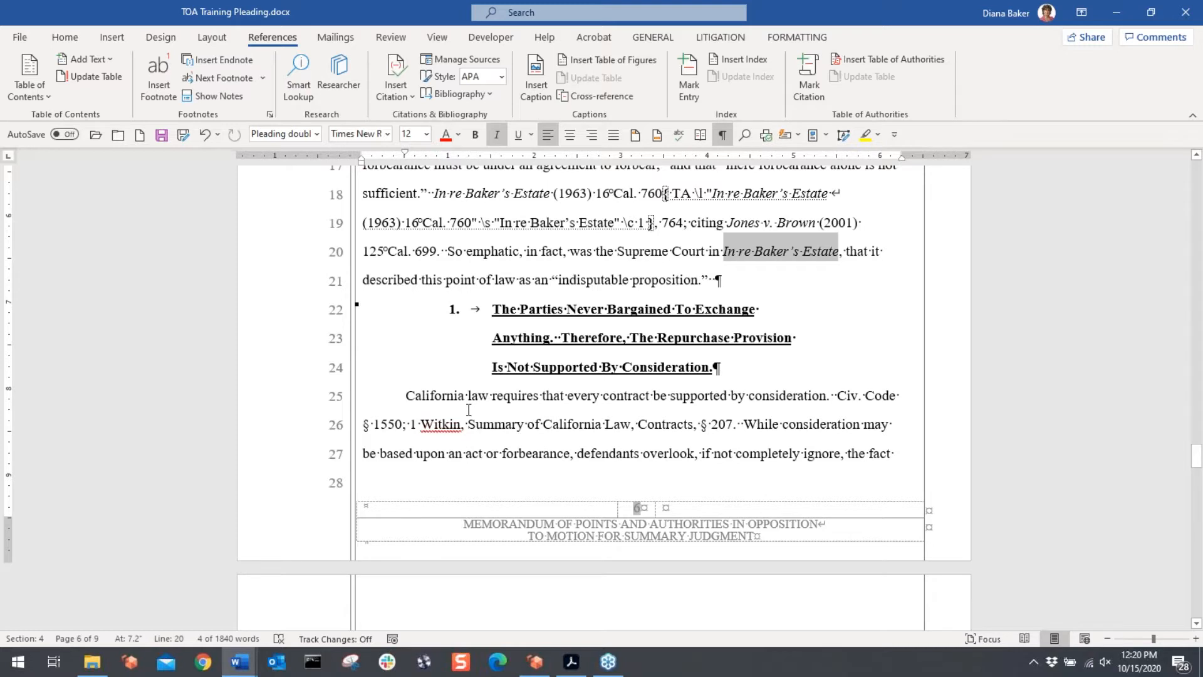
pyautogui.click(843, 395)
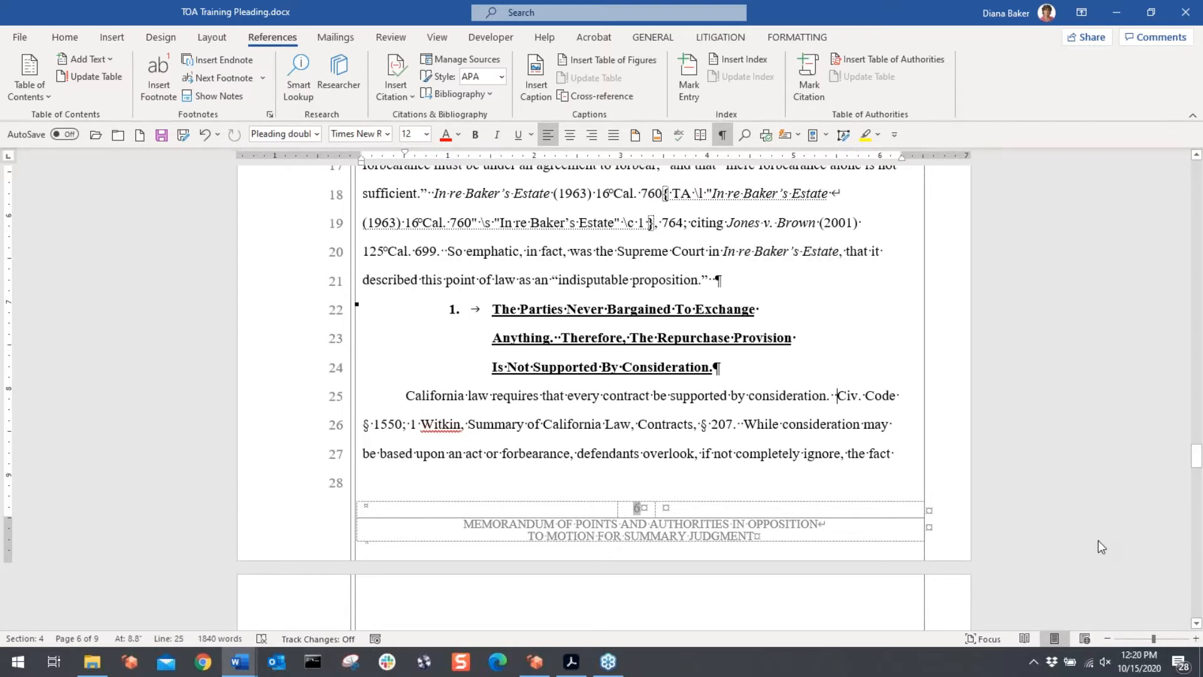
pyautogui.hotkey('shift', 'Right')
pyautogui.hotkey('shift', 'Right')
pyautogui.hotkey('shift', 'Right')
pyautogui.hotkey('shift', 'Right')
pyautogui.hotkey('shift', 'Right')
pyautogui.hotkey('shift', 'Right')
pyautogui.hotkey('shift', 'Right')
pyautogui.hotkey('shift', 'Right')
pyautogui.hotkey('shift', 'Right')
pyautogui.hotkey('shift', 'Right')
pyautogui.hotkey('shift', 'Right')
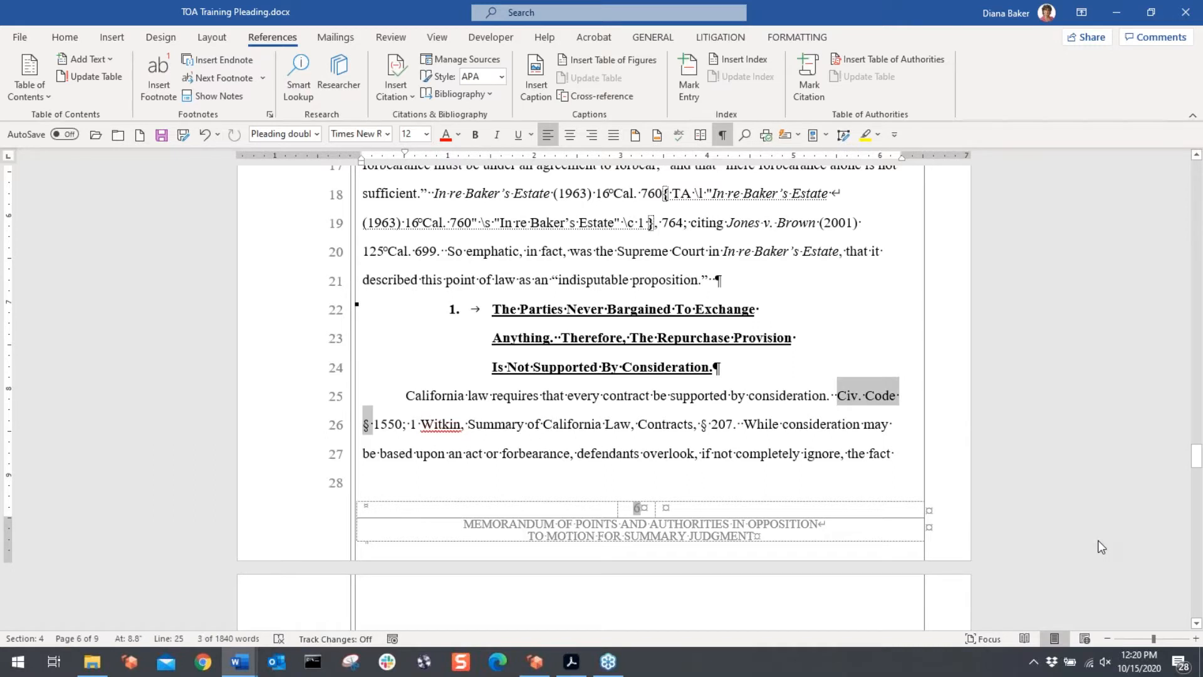
pyautogui.hotkey('shift', 'Right')
pyautogui.hotkey('shift', 'Right')
pyautogui.hotkey('shift', 'Right')
pyautogui.hotkey('shift', 'Right')
pyautogui.hotkey('shift', 'Right')
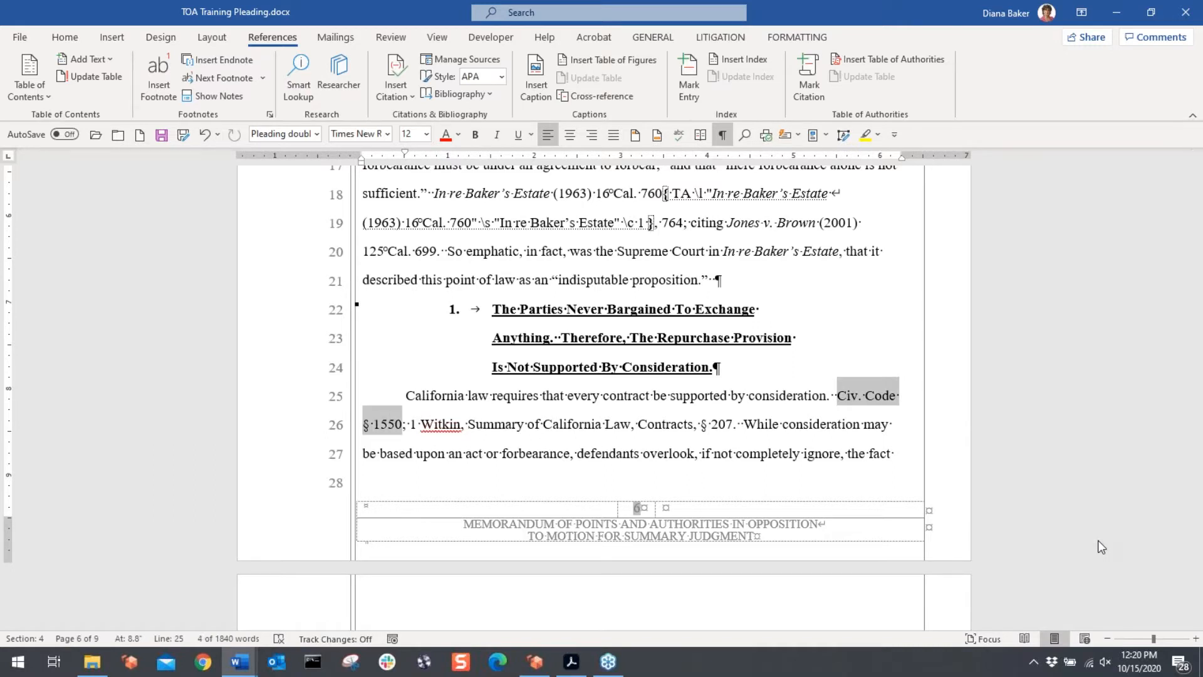
pyautogui.hotkey('alt', 'shift', 'i')
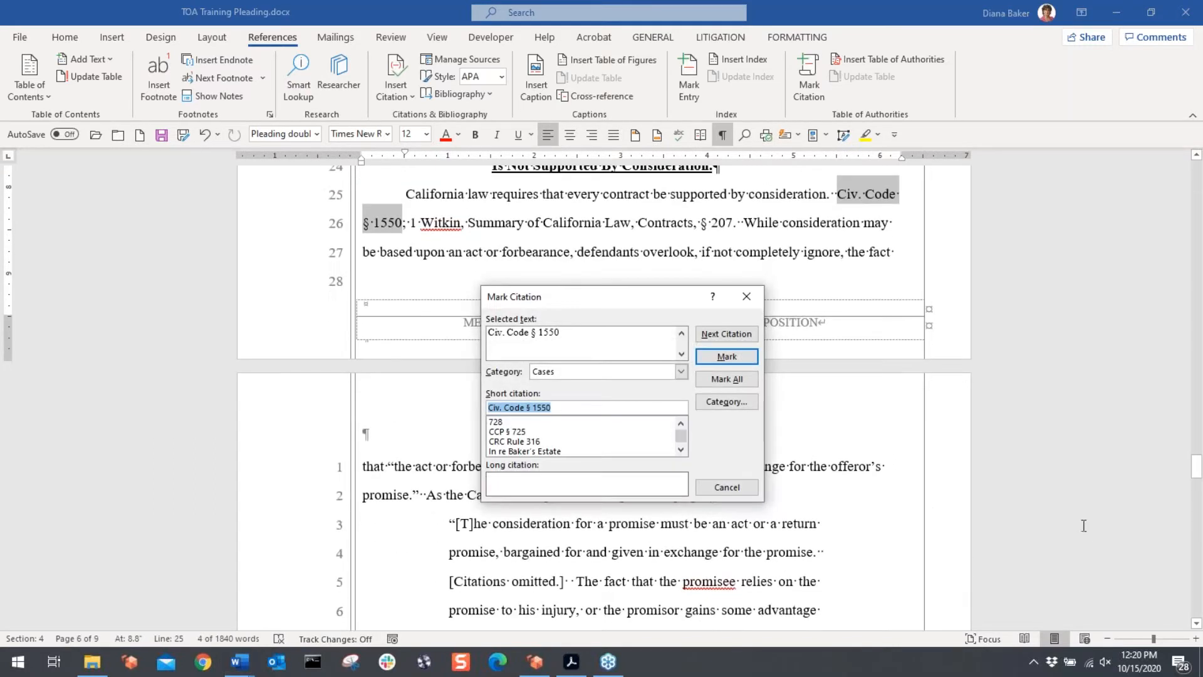
# Step: Set the category to Statutes, shorten the short citation to "§ 1550" and mark all its occurrences
pyautogui.moveTo(562, 333); pyautogui.dragTo(488, 334)
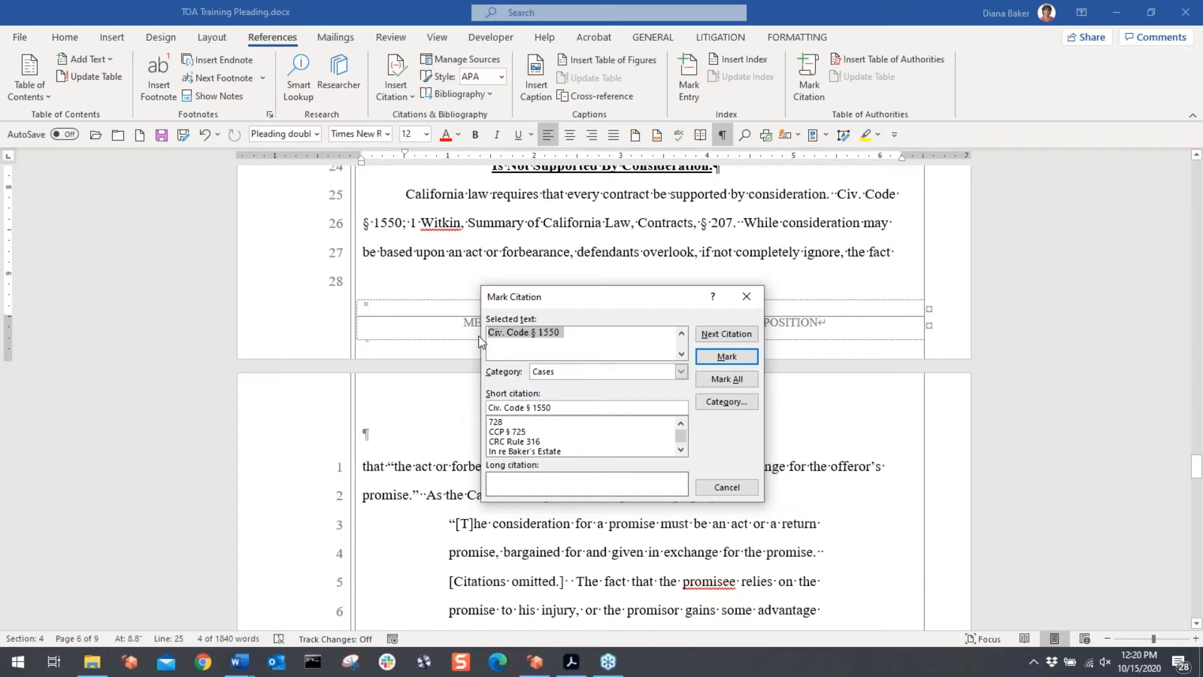
pyautogui.click(681, 372)
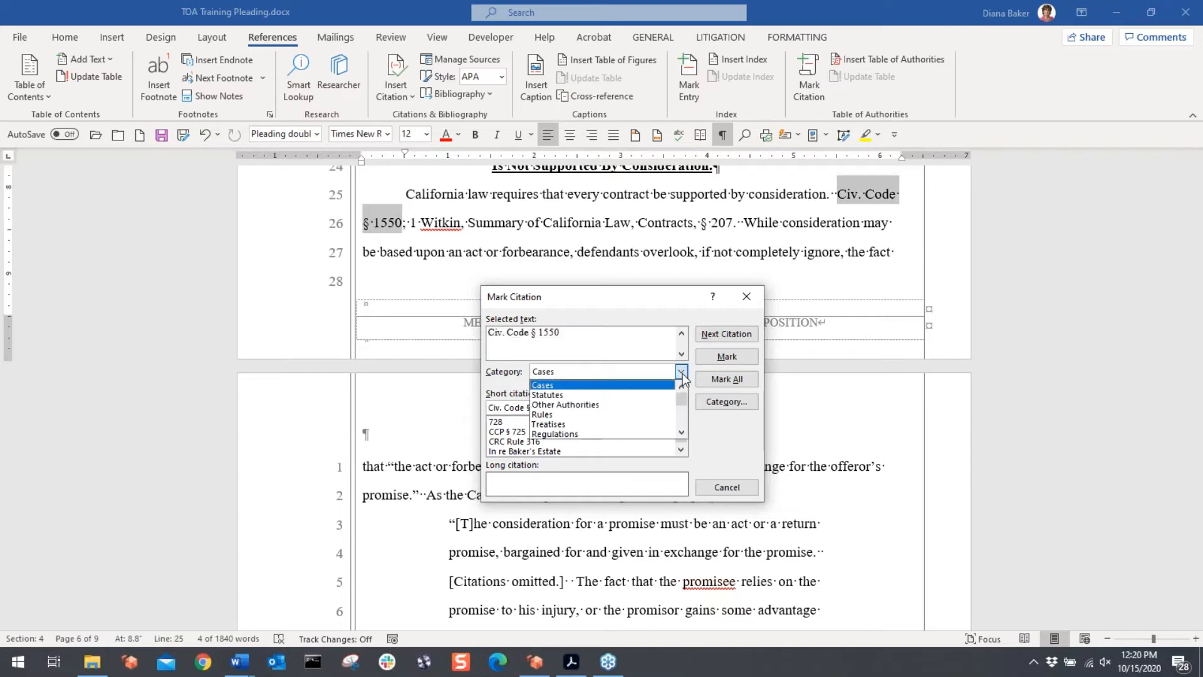
pyautogui.click(563, 396)
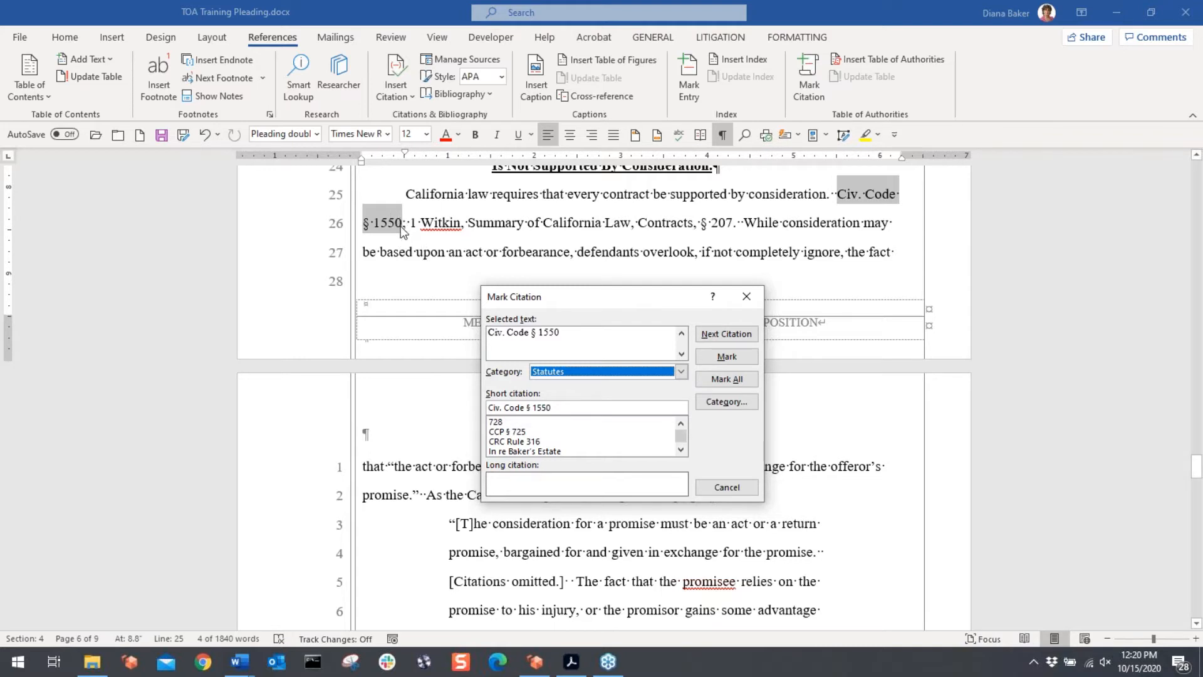
pyautogui.moveTo(527, 408); pyautogui.dragTo(465, 390)
pyautogui.press('BackSpace')
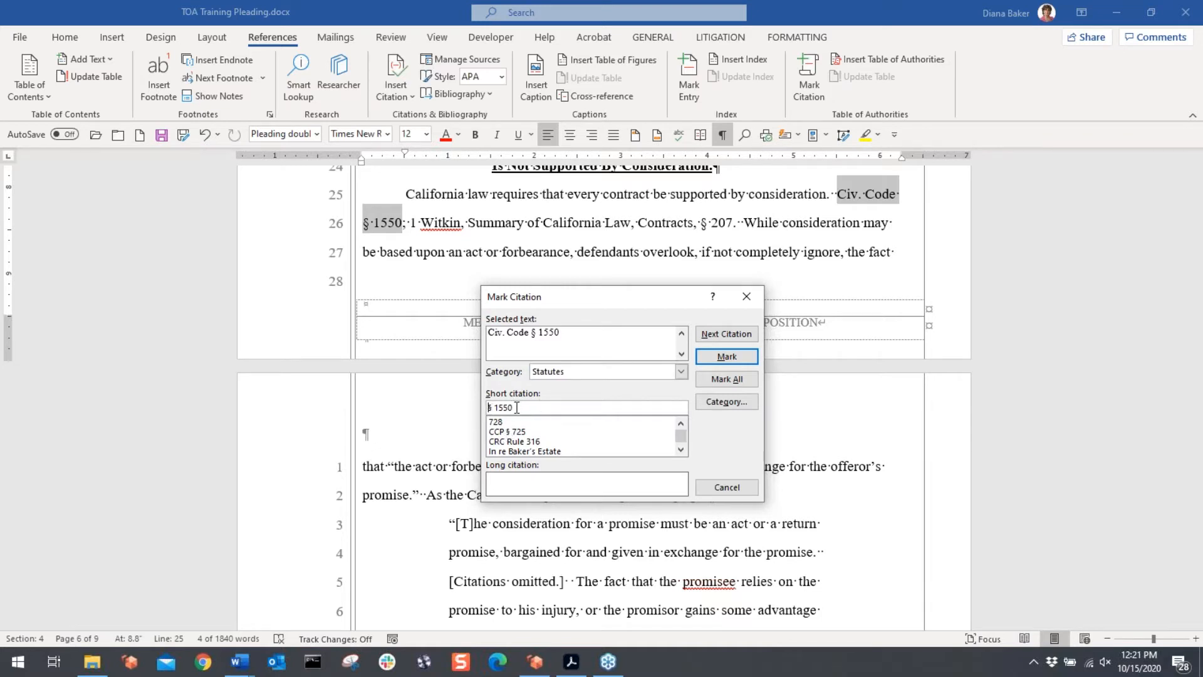
pyautogui.click(725, 378)
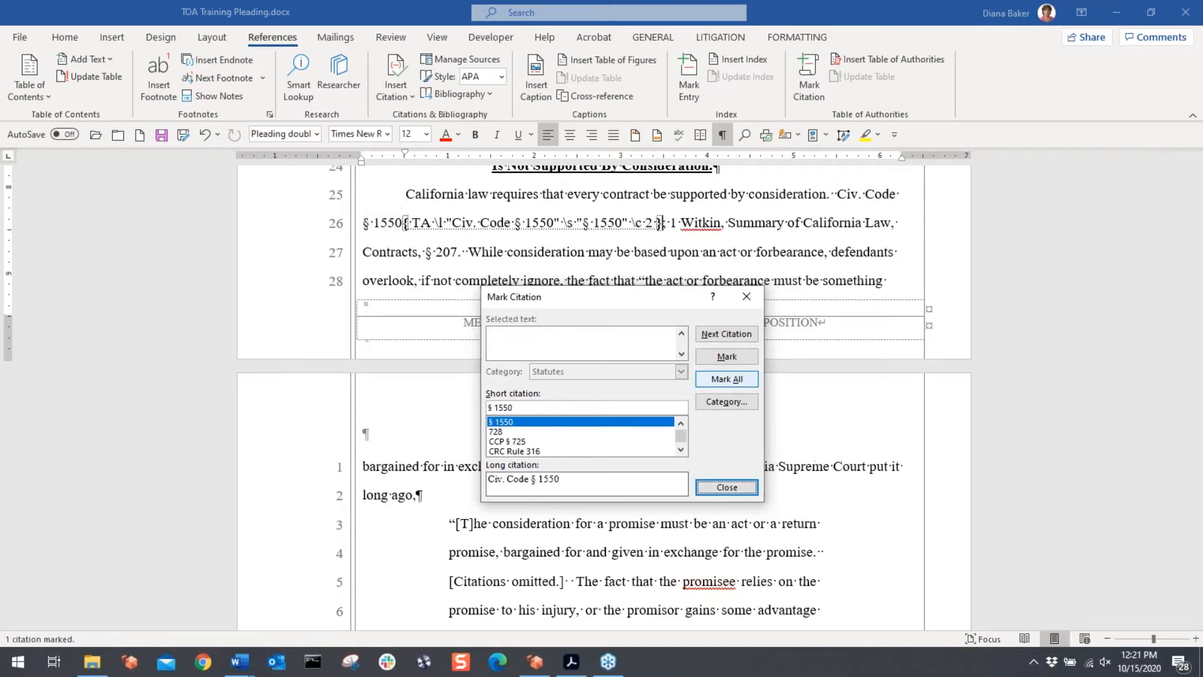
pyautogui.press('Escape')
# Step: Select the citation "1 Witkin, Summary of California Law, Contracts, § 207" and open Mark Citation for it
pyautogui.click(673, 223)
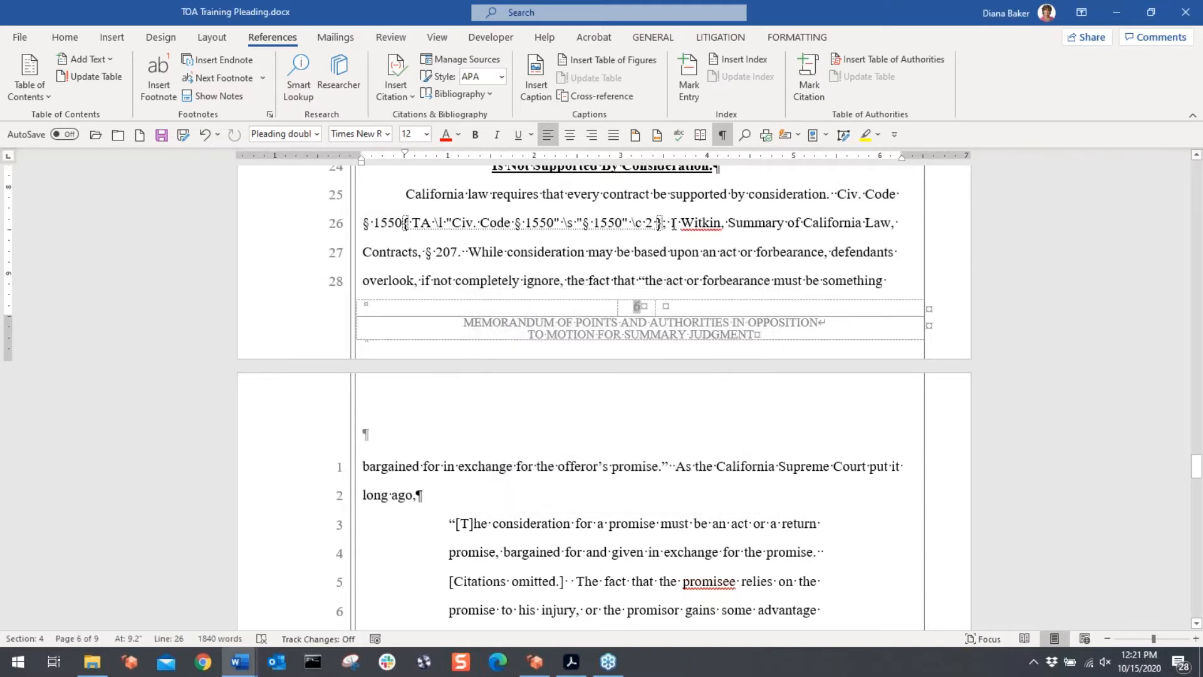
pyautogui.hotkey('ctrl', 'shift', 'Right')
pyautogui.hotkey('ctrl', 'shift', 'Right')
pyautogui.hotkey('ctrl', 'shift', 'Right')
pyautogui.hotkey('ctrl', 'shift', 'Right')
pyautogui.hotkey('ctrl', 'shift', 'Right')
pyautogui.hotkey('ctrl', 'shift', 'Right')
pyautogui.hotkey('ctrl', 'shift', 'Right')
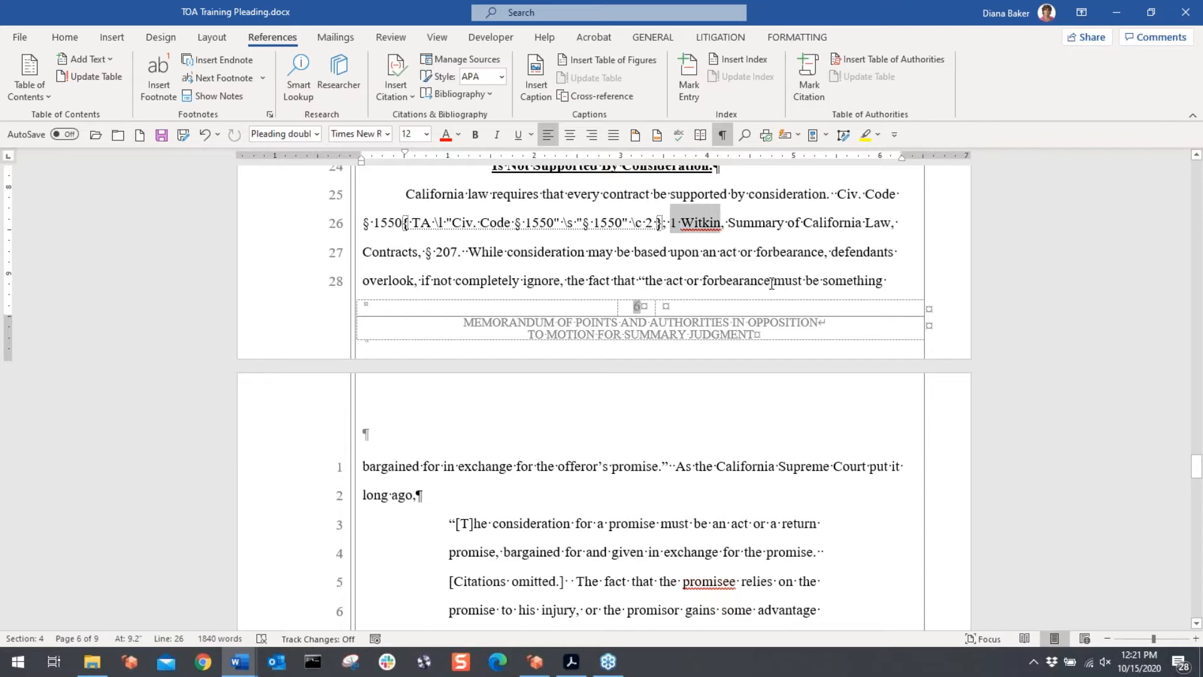
pyautogui.hotkey('ctrl', 'shift', 'Right')
pyautogui.hotkey('ctrl', 'shift', 'Right')
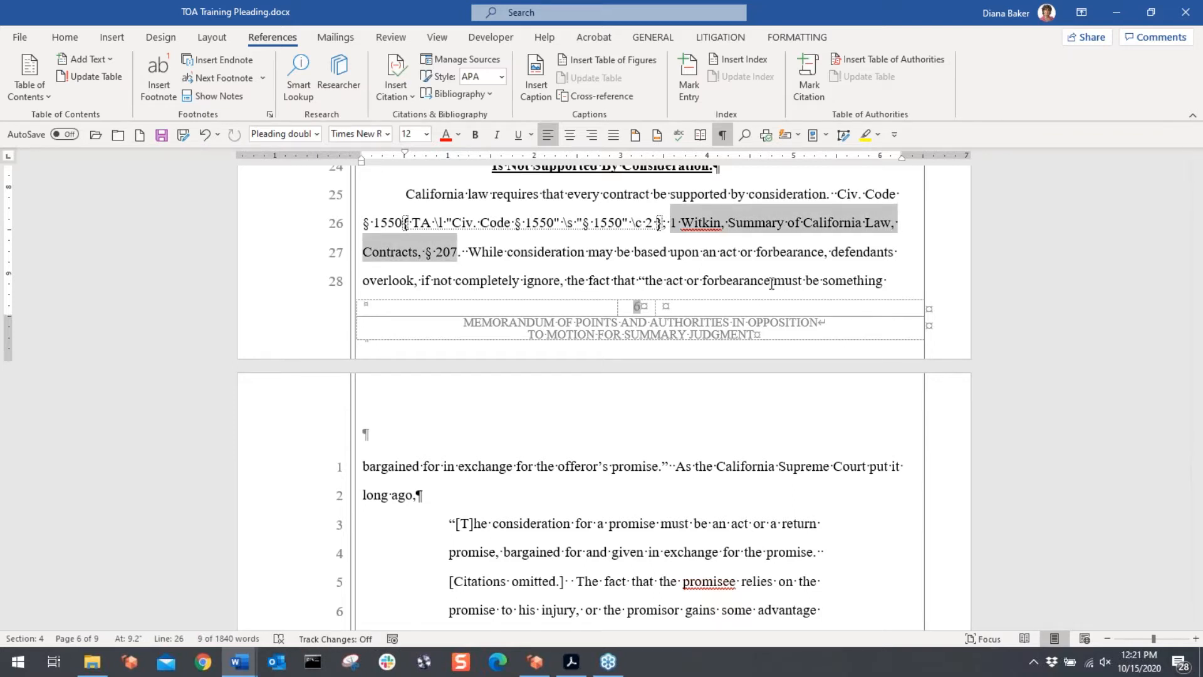
pyautogui.hotkey('alt', 'shift', 'i')
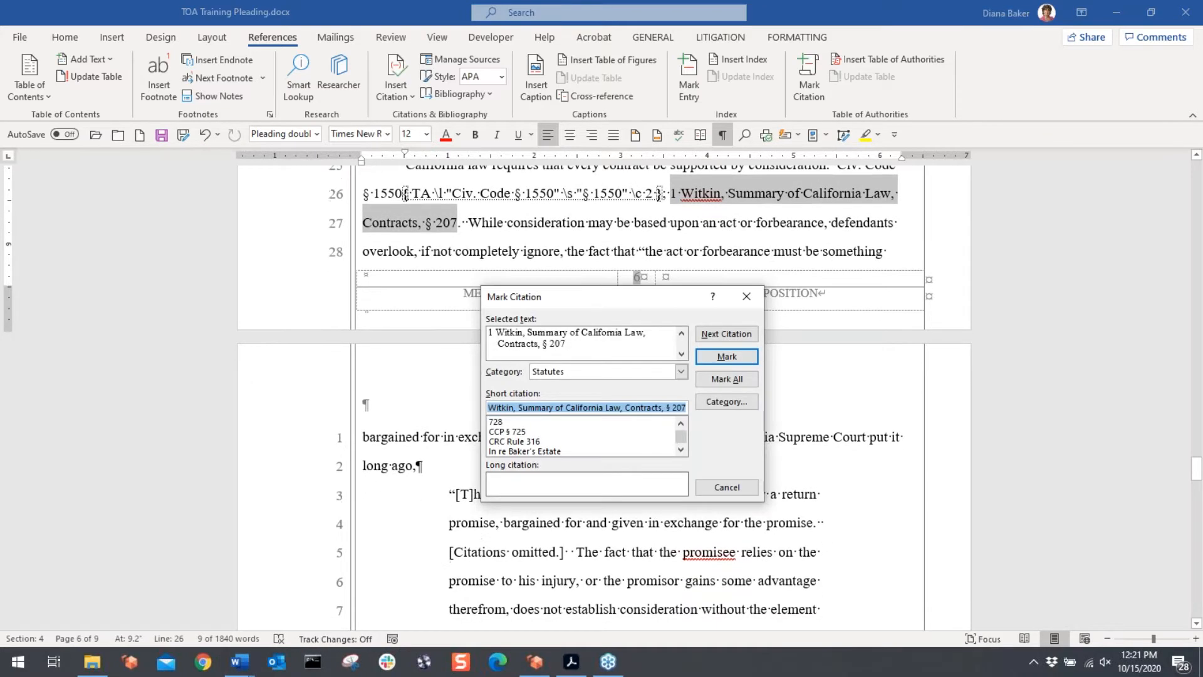
# Step: Mark all occurrences of the Witkin citation in the Other Authorities category, keeping the full text as the short citation
pyautogui.click(680, 373)
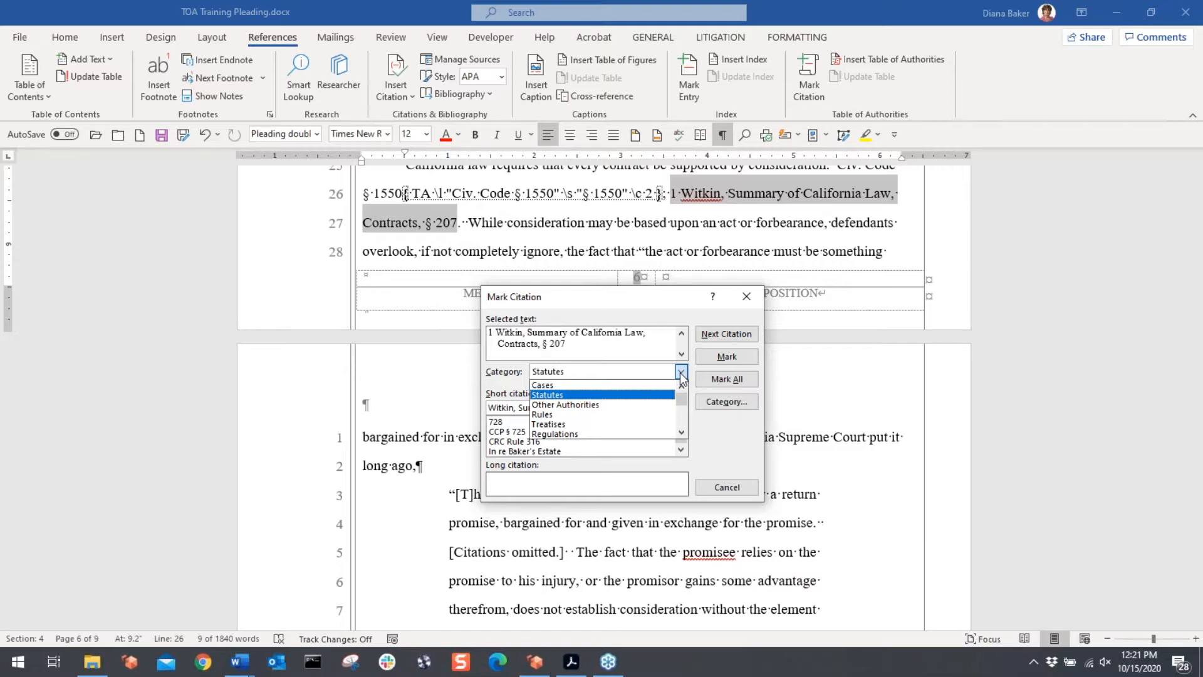
pyautogui.click(567, 405)
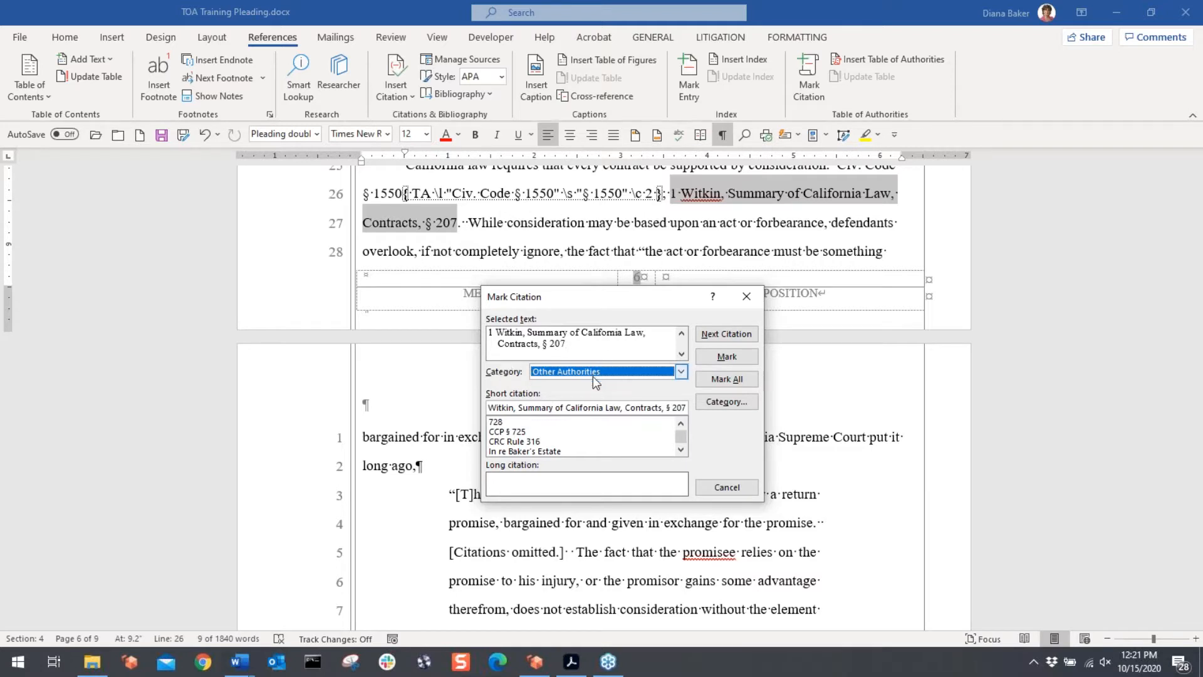
pyautogui.click(590, 408)
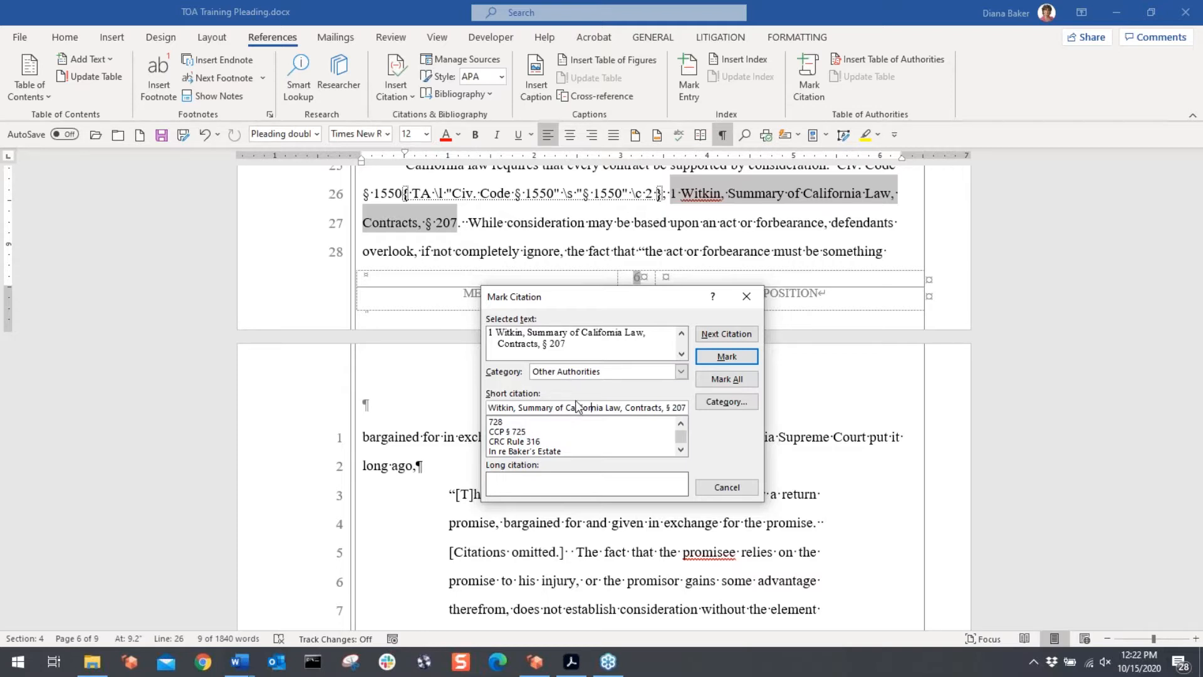
pyautogui.click(717, 379)
pyautogui.click(707, 485)
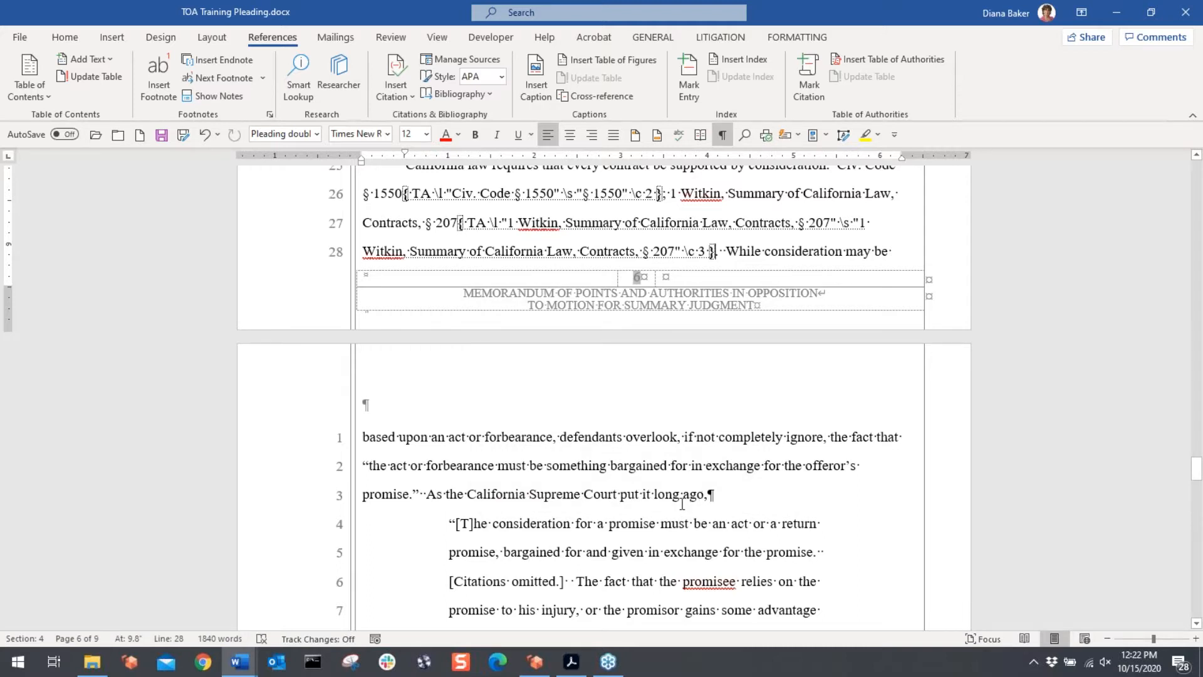
# Step: Select the case citation "Chavez v. Springfield Fire & Marine Insurance Co. (1981) 23 Cal. App. 550" and open Mark Citation for it
pyautogui.scroll(-5, 682, 501)
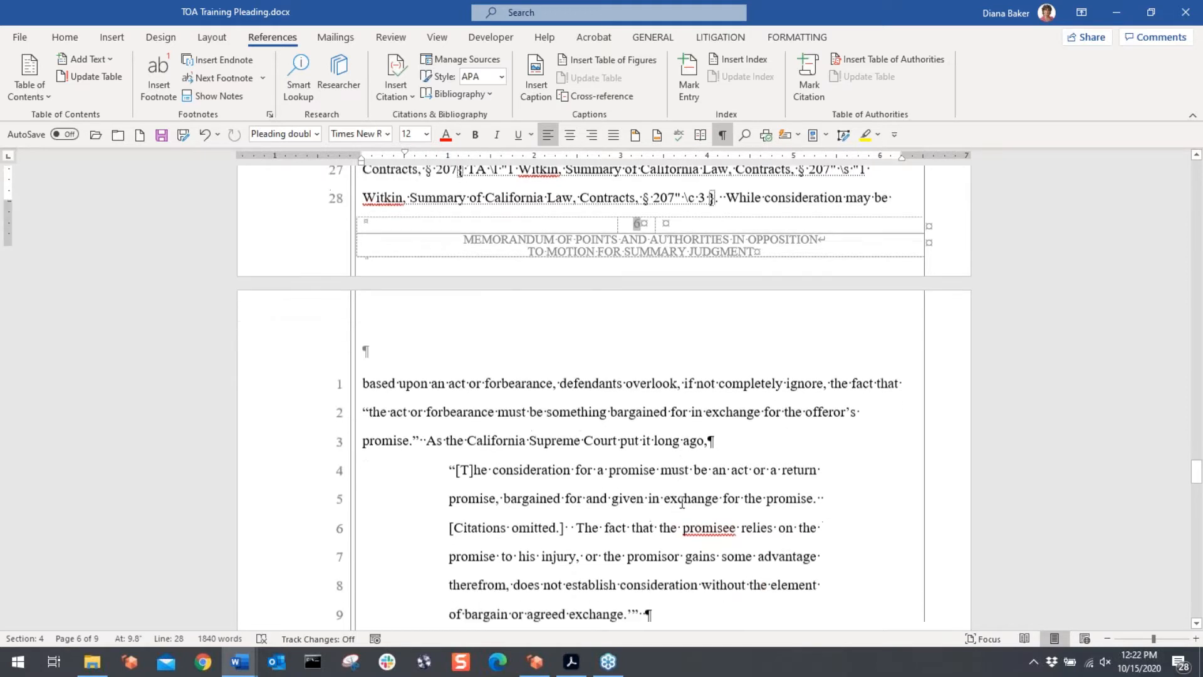
pyautogui.scroll(-1, 620, 364)
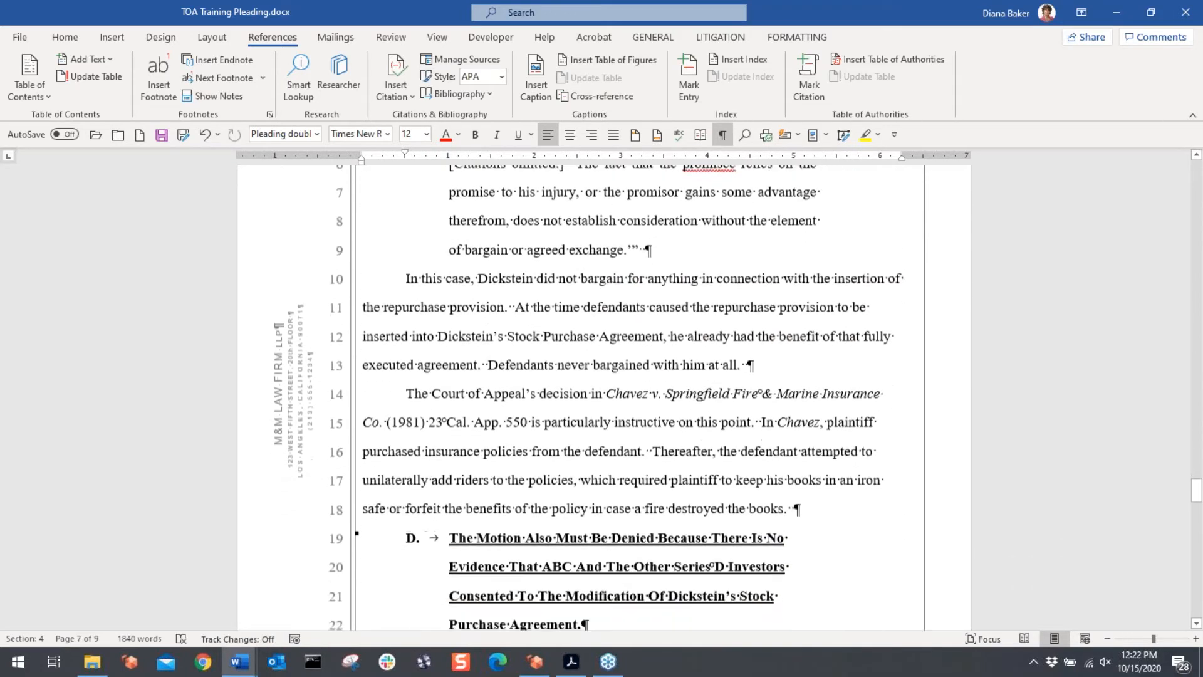
pyautogui.click(606, 340)
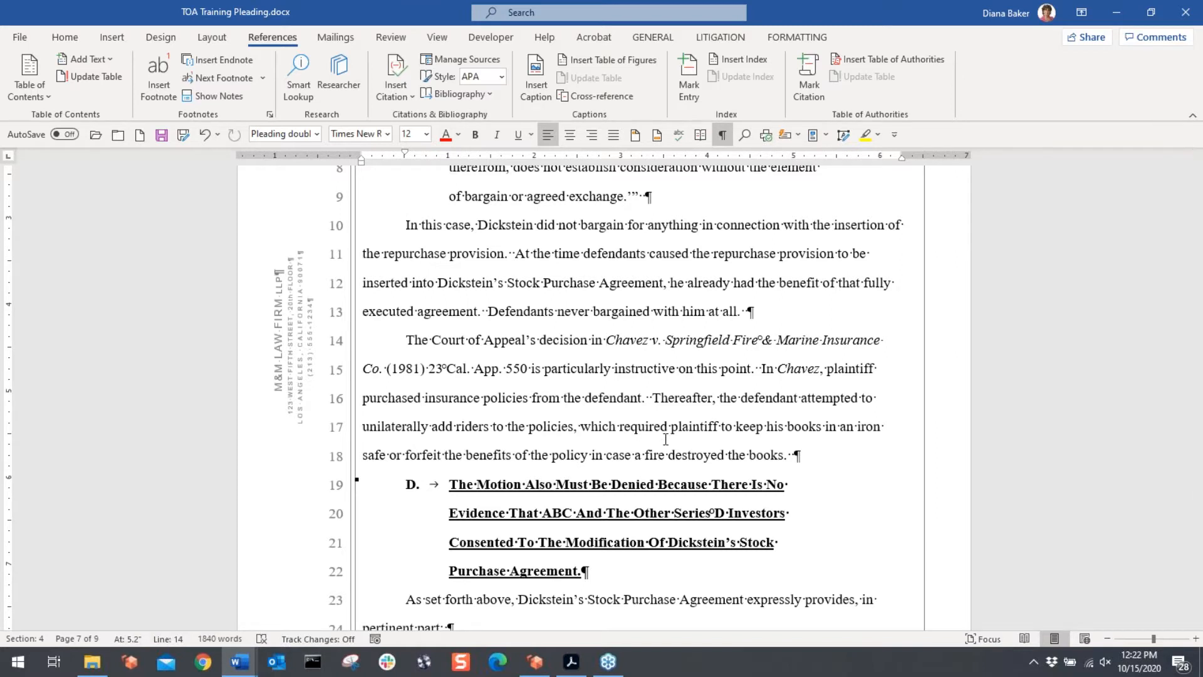
pyautogui.hotkey('ctrl', 'shift', 'Right')
pyautogui.hotkey('ctrl', 'shift', 'Right')
pyautogui.hotkey('ctrl', 'shift', 'Right')
pyautogui.hotkey('ctrl', 'shift', 'Right')
pyautogui.hotkey('ctrl', 'shift', 'Right')
pyautogui.hotkey('ctrl', 'shift', 'Right')
pyautogui.hotkey('ctrl', 'shift', 'Right')
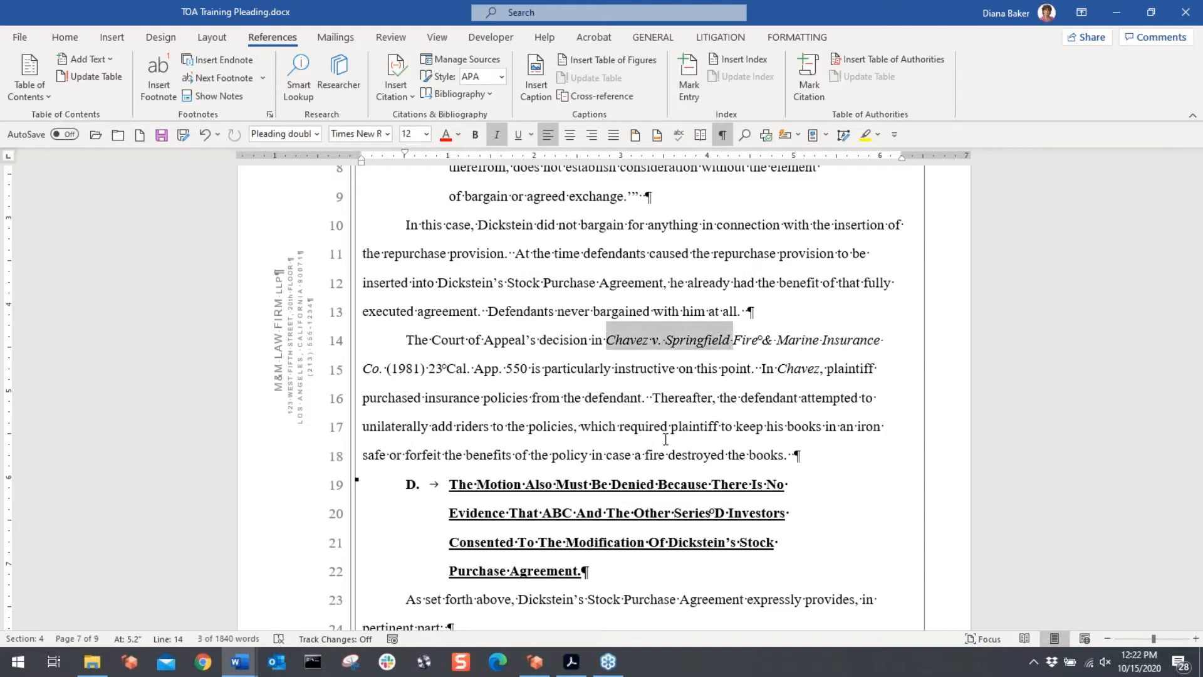
pyautogui.hotkey('ctrl', 'shift', 'Right')
pyautogui.hotkey('ctrl', 'shift', 'Right')
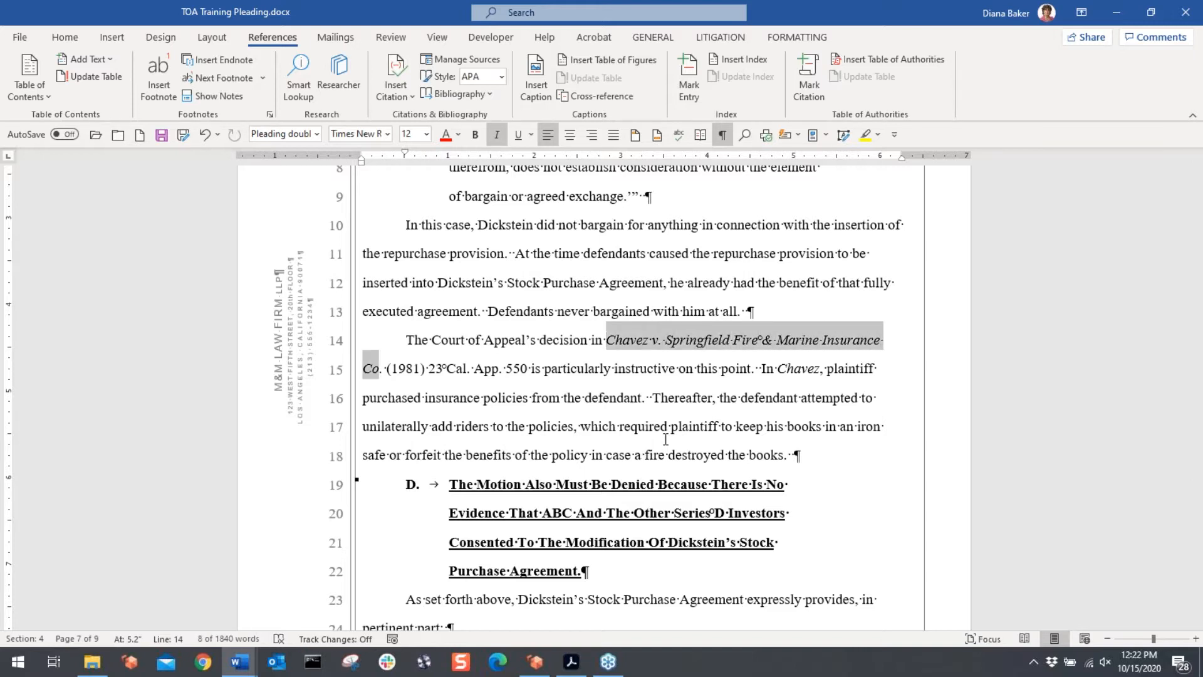
pyautogui.hotkey('ctrl', 'shift', 'Right')
pyautogui.hotkey('ctrl', 'shift', 'Right')
pyautogui.hotkey('ctrl', 'shift', 'Right')
pyautogui.hotkey('ctrl', 'shift', 'Right')
pyautogui.hotkey('ctrl', 'shift', 'Right')
pyautogui.hotkey('ctrl', 'shift', 'Right')
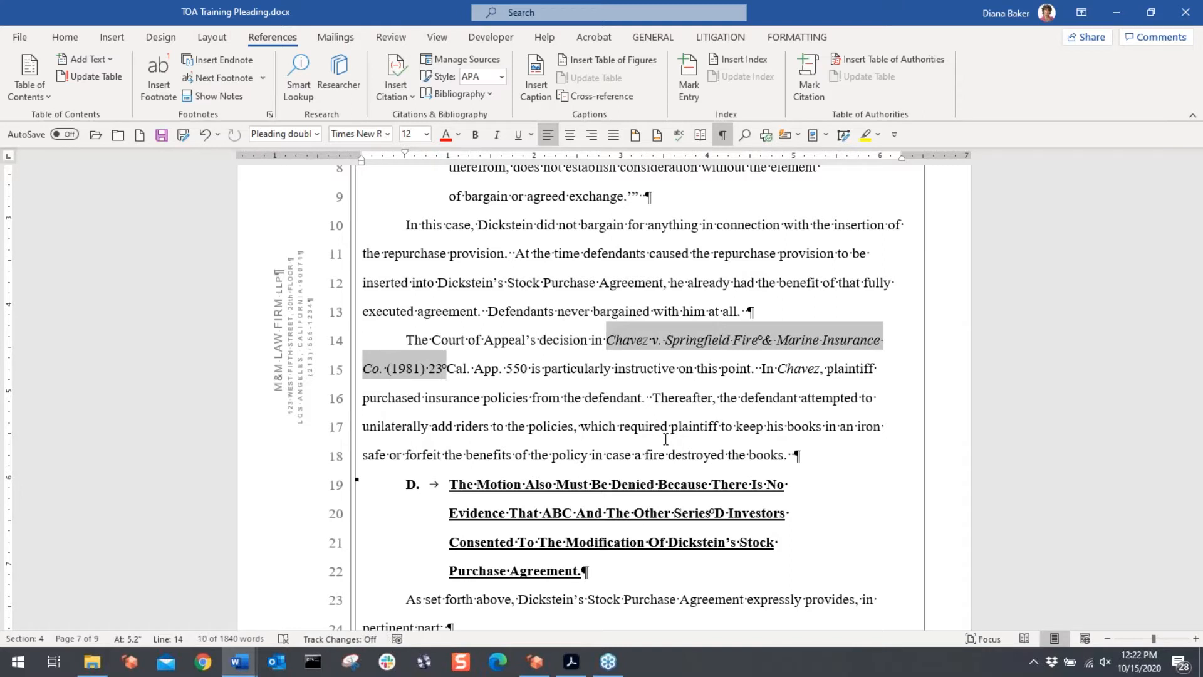
pyautogui.hotkey('ctrl', 'shift', 'Right')
pyautogui.hotkey('ctrl', 'shift', 'Right')
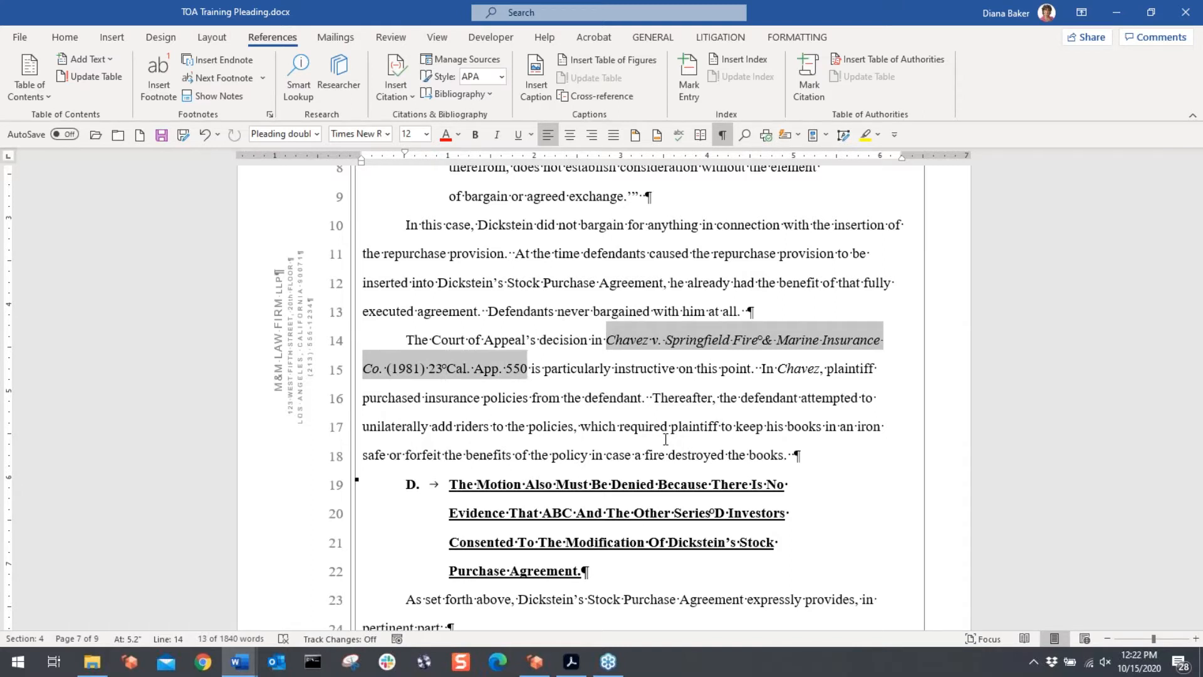
pyautogui.hotkey('alt', 'shift', 'i')
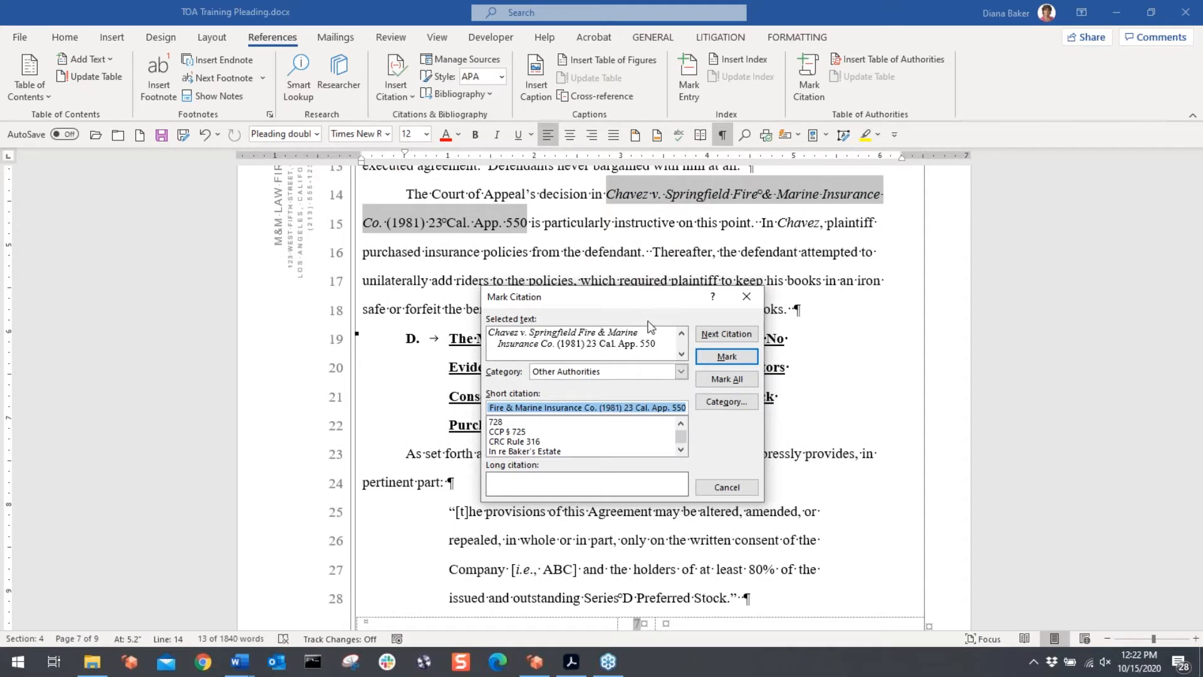
# Step: Set the Chavez citation's category to Cases, keeping the long citation unbroken
pyautogui.click(564, 341)
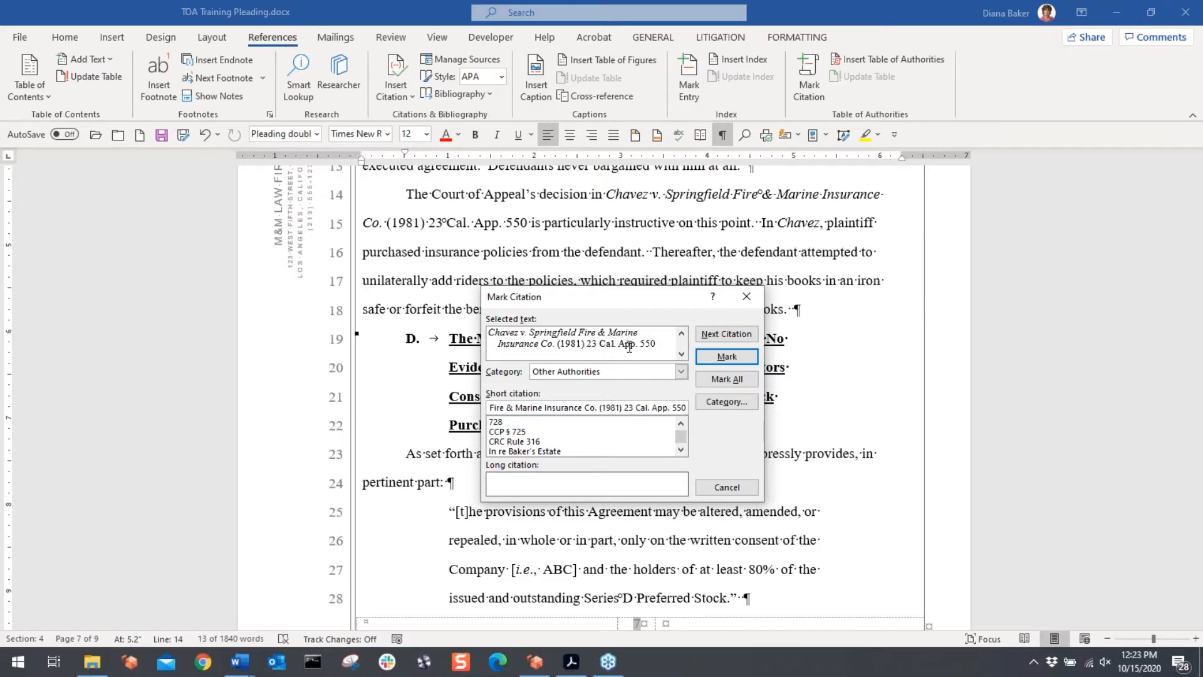
pyautogui.click(512, 341)
pyautogui.click(559, 345)
pyautogui.click(681, 373)
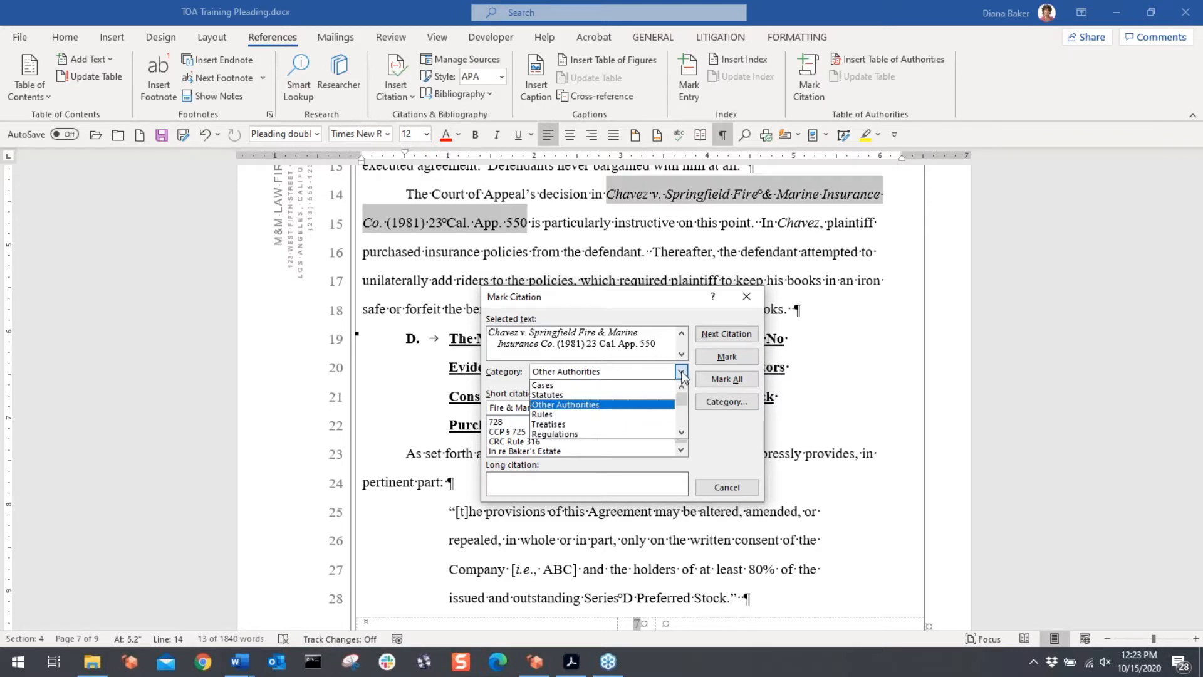
pyautogui.click(557, 386)
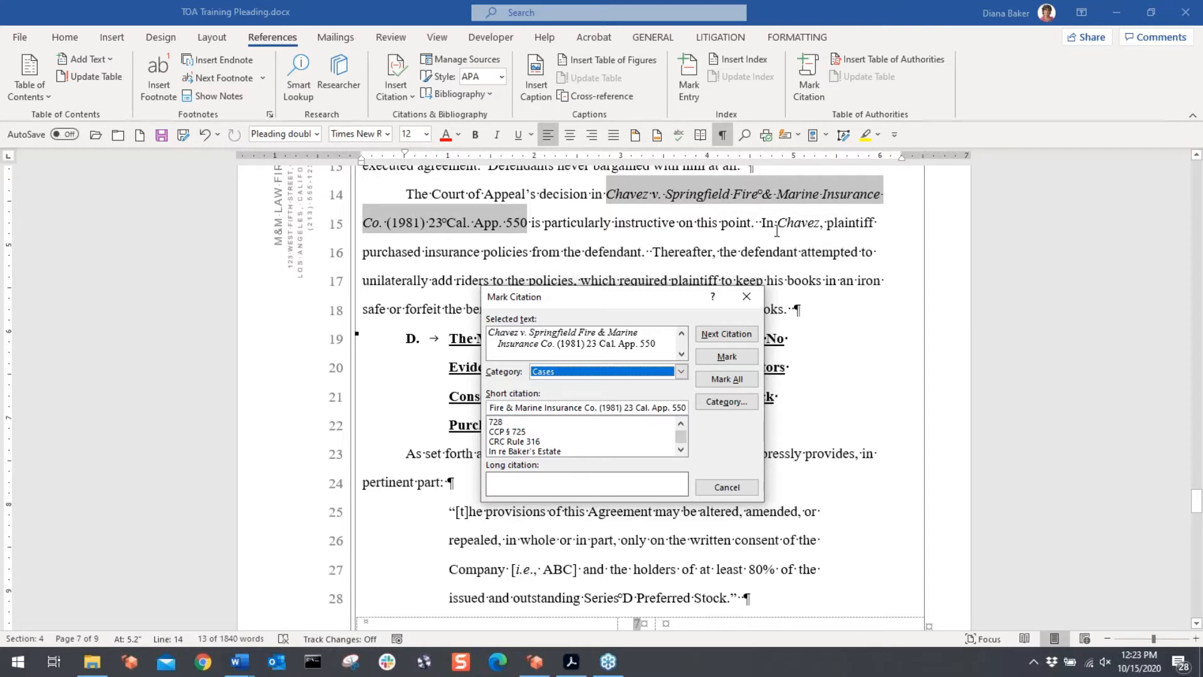
# Step: Shorten the short citation to "Chavez" and mark all occurrences of the case
pyautogui.click(513, 408)
pyautogui.press('Home')
pyautogui.press('Right')
pyautogui.press('Right')
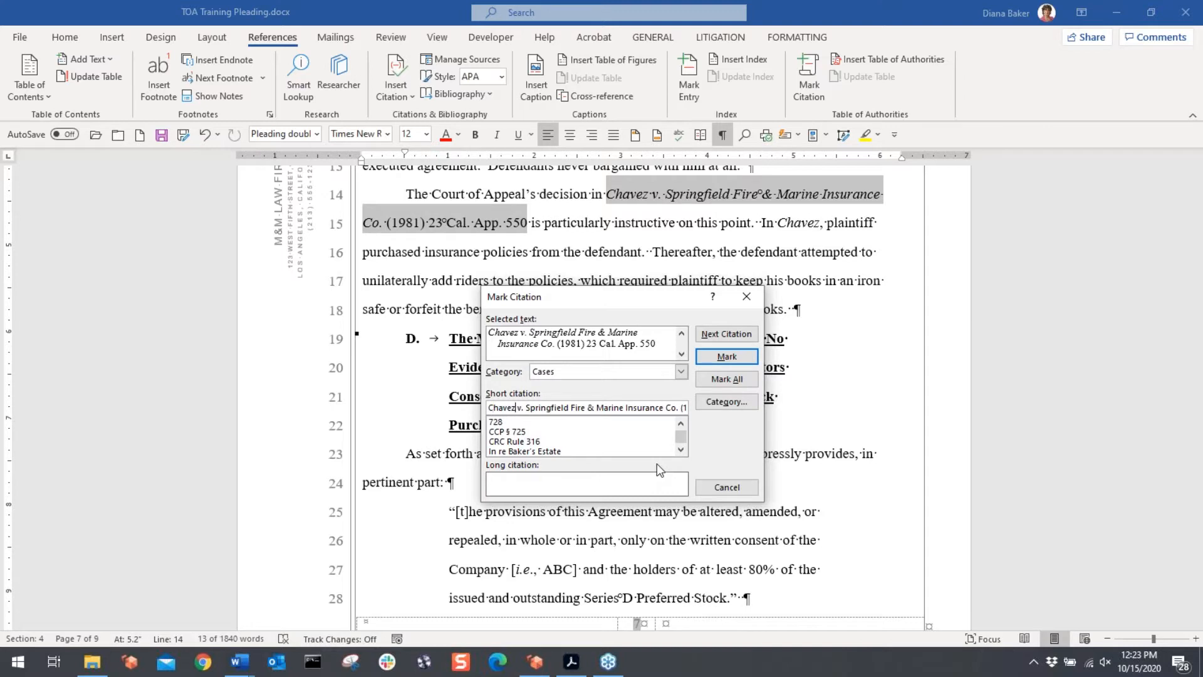
pyautogui.hotkey('shift', 'End')
pyautogui.press('Delete')
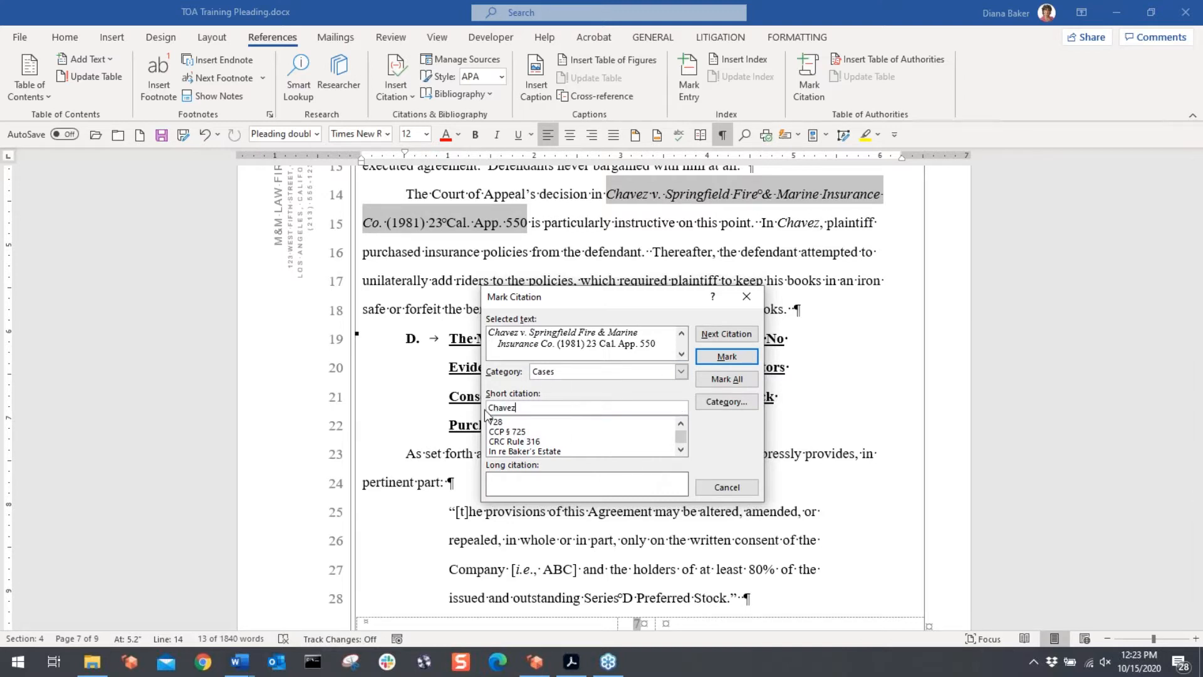
pyautogui.click(728, 380)
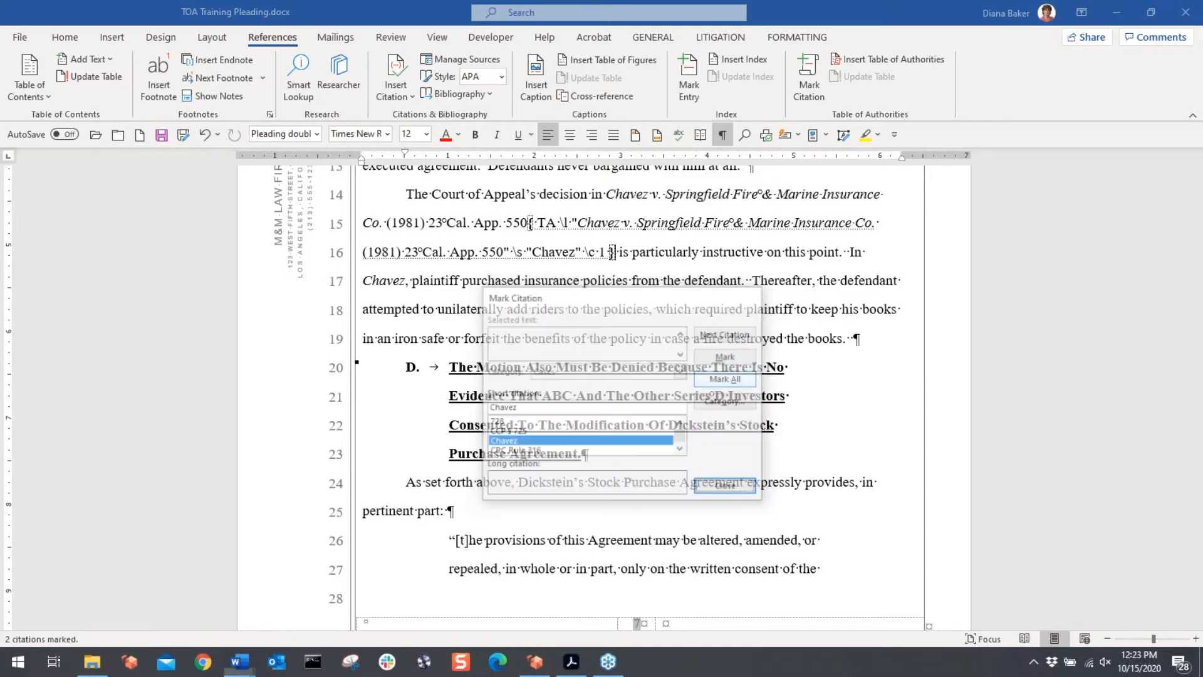
# Step: Open Mark Citation for "Davis v. Rolling Hills Motor Company (1995) 18 Cal.App.3d 123" and break the long citation's line before "(1995)"
pyautogui.scroll(-5, 708, 389)
pyautogui.scroll(-3, 708, 389)
pyautogui.click(561, 355)
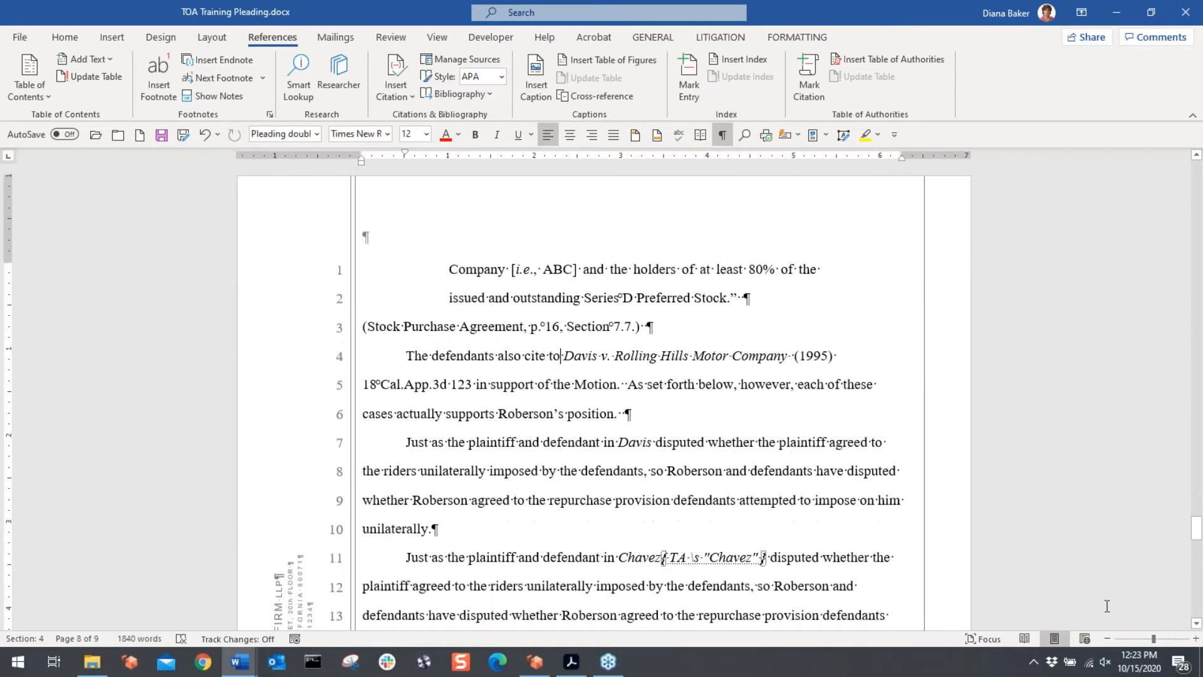
pyautogui.hotkey('ctrl', 'shift', 'Right')
pyautogui.hotkey('ctrl', 'shift', 'Right')
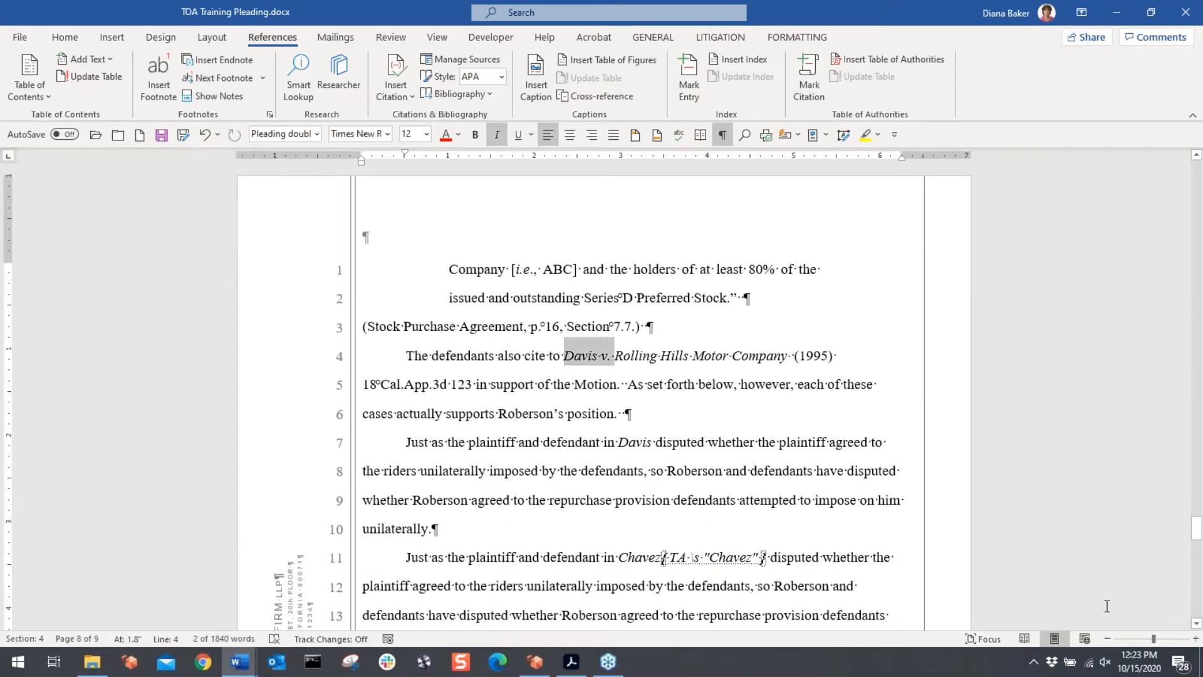
pyautogui.hotkey('ctrl', 'shift', 'Right')
pyautogui.hotkey('ctrl', 'shift', 'Right')
pyautogui.hotkey('ctrl', 'shift', 'Right')
pyautogui.hotkey('ctrl', 'shift', 'Right')
pyautogui.hotkey('ctrl', 'shift', 'Right')
pyautogui.hotkey('ctrl', 'shift', 'Right')
pyautogui.hotkey('ctrl', 'shift', 'Right')
pyautogui.hotkey('ctrl', 'shift', 'Right')
pyautogui.hotkey('ctrl', 'shift', 'Right')
pyautogui.hotkey('ctrl', 'shift', 'Right')
pyautogui.hotkey('ctrl', 'shift', 'Right')
pyautogui.hotkey('ctrl', 'shift', 'Right')
pyautogui.hotkey('ctrl', 'shift', 'Right')
pyautogui.hotkey('shift', 'Left')
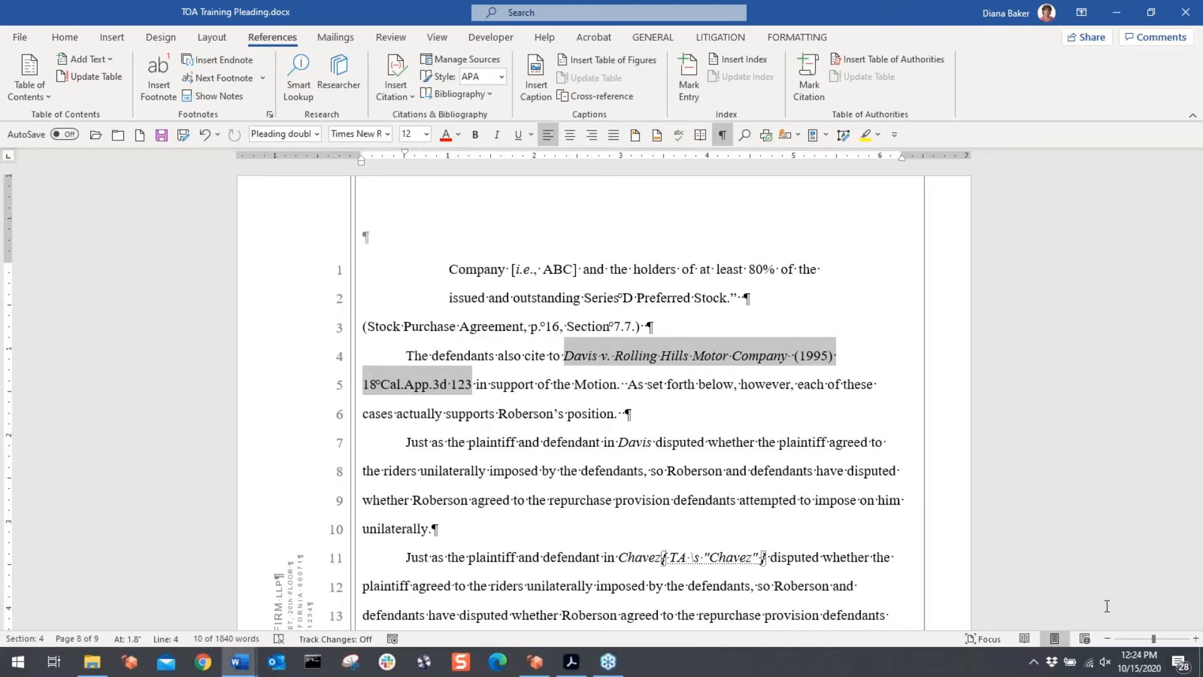
pyautogui.hotkey('alt', 'shift', 'i')
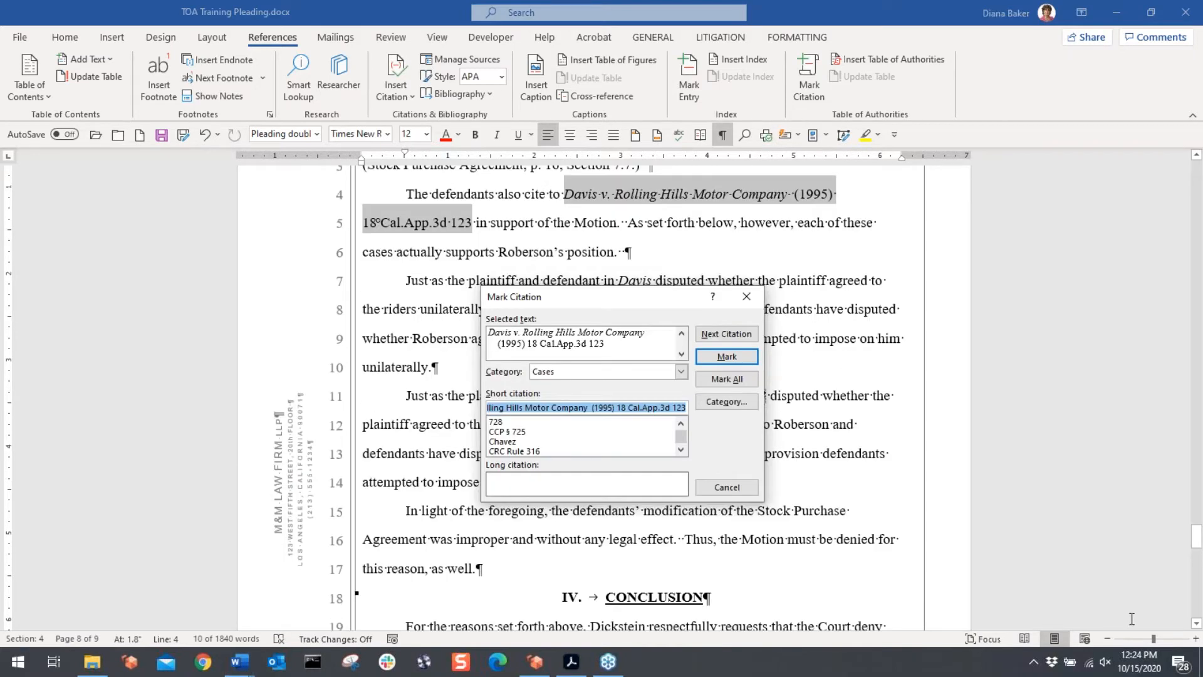
pyautogui.click(644, 334)
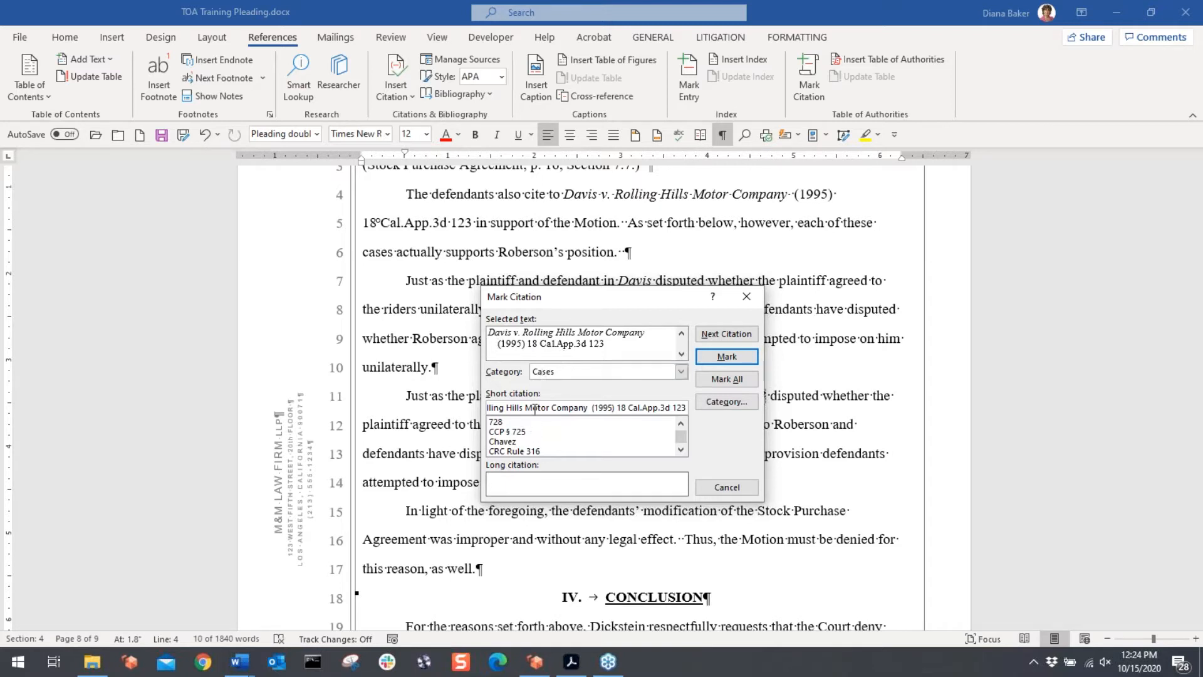
# Step: Shorten the Davis short citation to "Davis" and mark all occurrences of the case
pyautogui.press('Home')
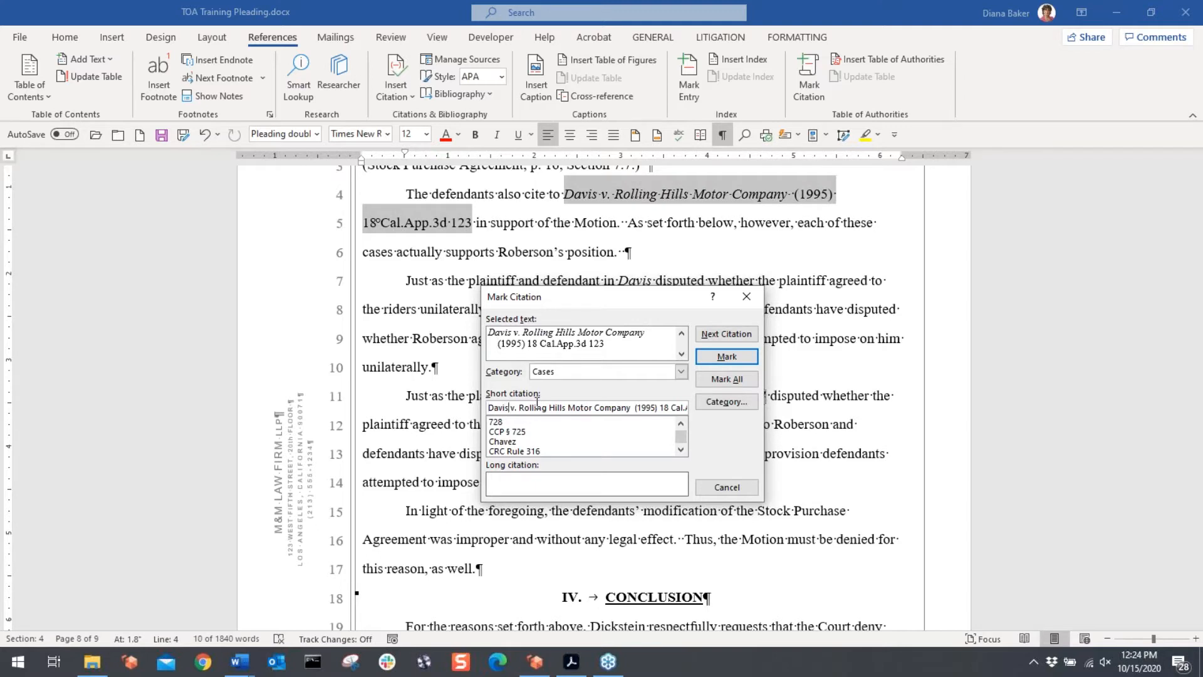
pyautogui.hotkey('shift', 'End')
pyautogui.write('Davis')
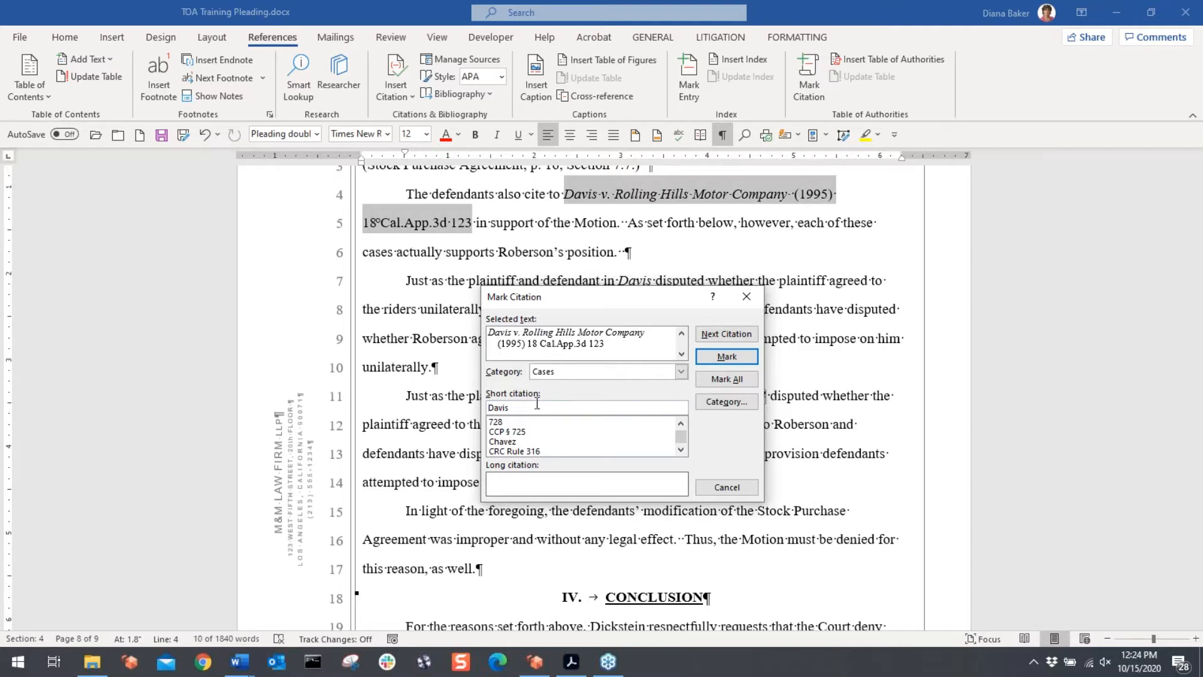
pyautogui.click(740, 378)
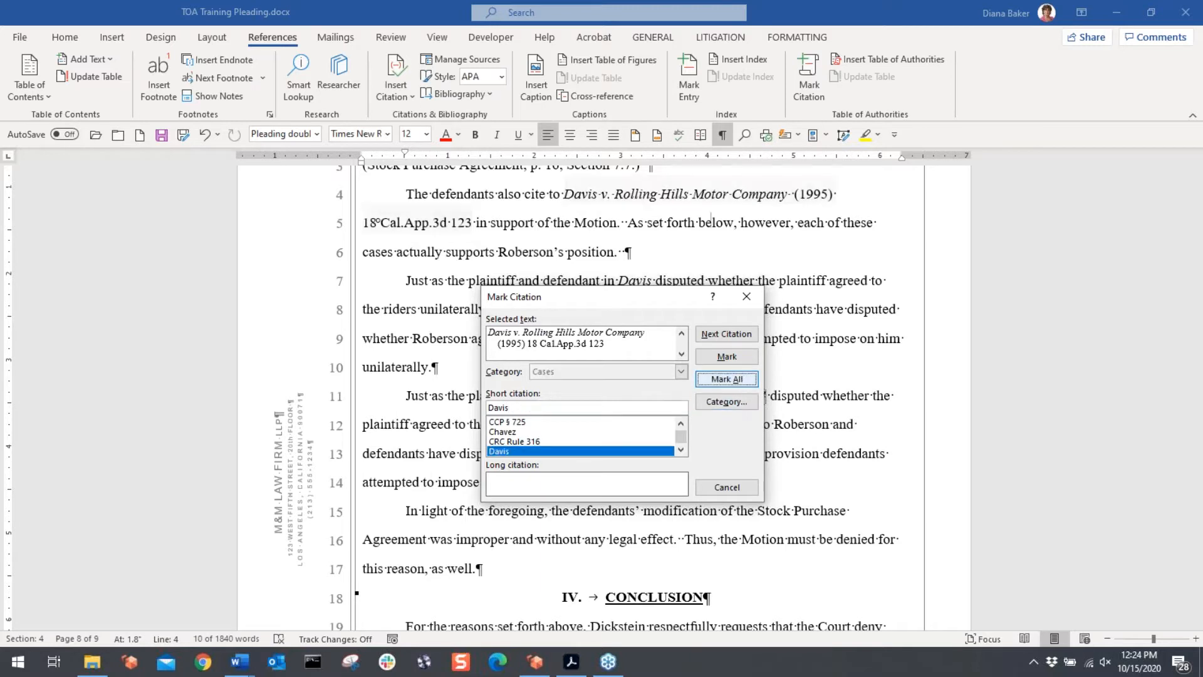
pyautogui.click(747, 292)
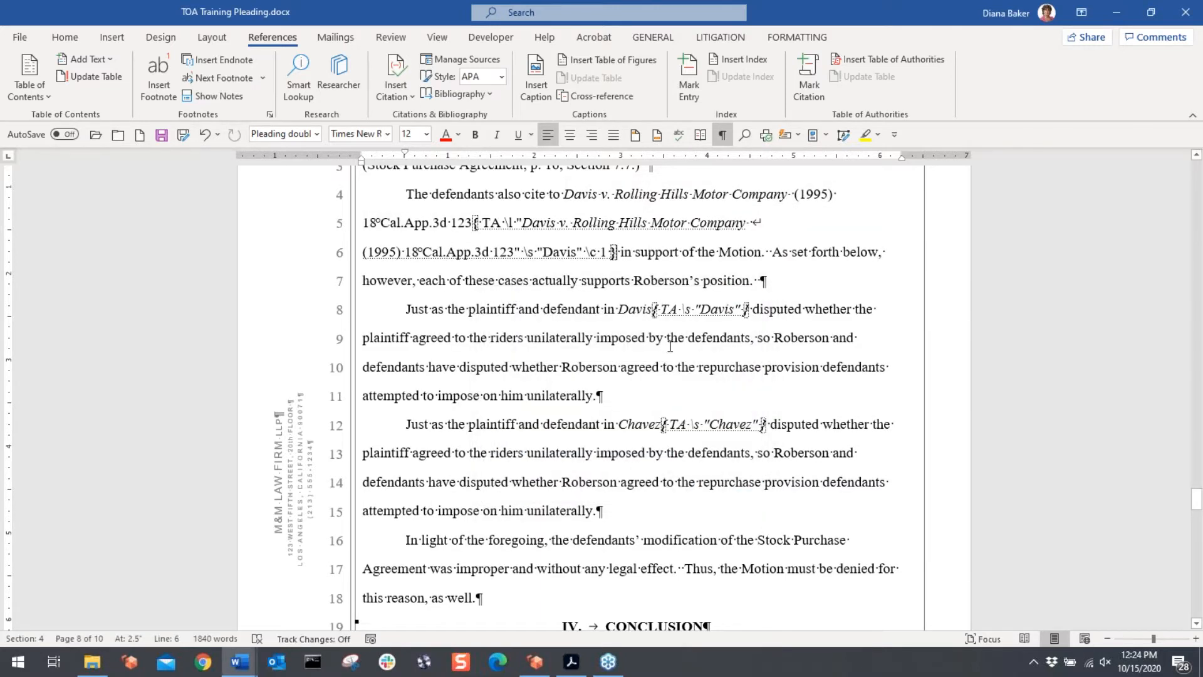
# Step: Examine the inserted long and short Davis citation fields and check the remaining text through the Conclusion for unmarked authorities
pyautogui.scroll(1, 670, 346)
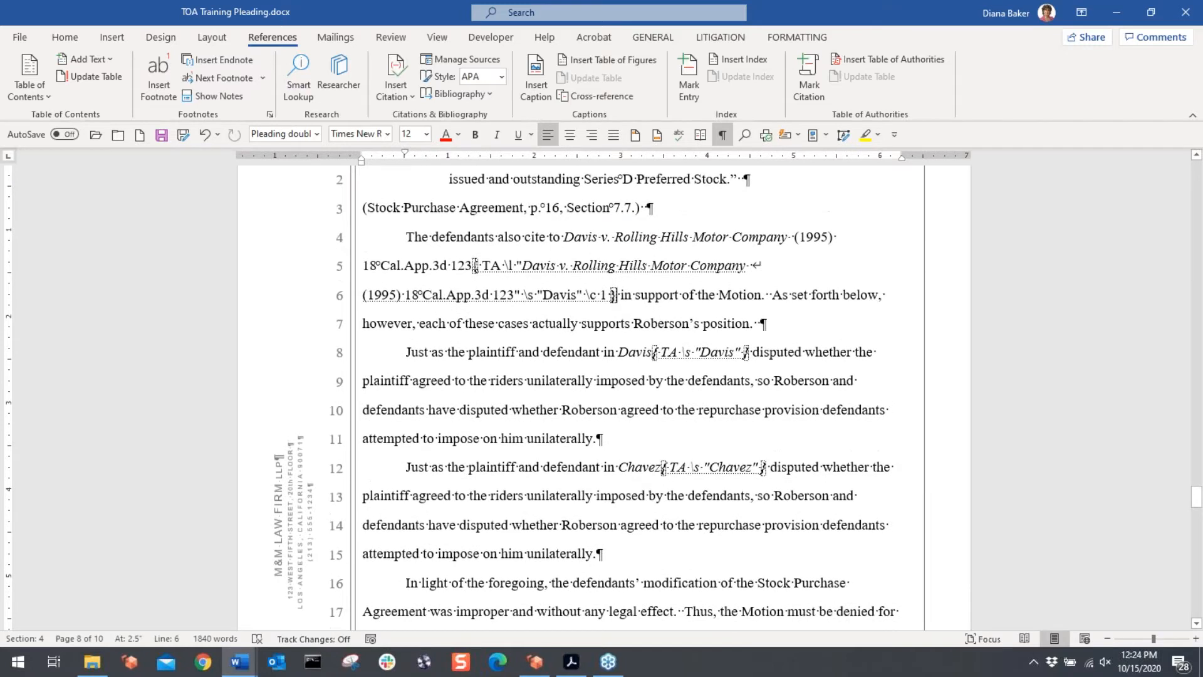
pyautogui.hotkey('shift', 'Right')
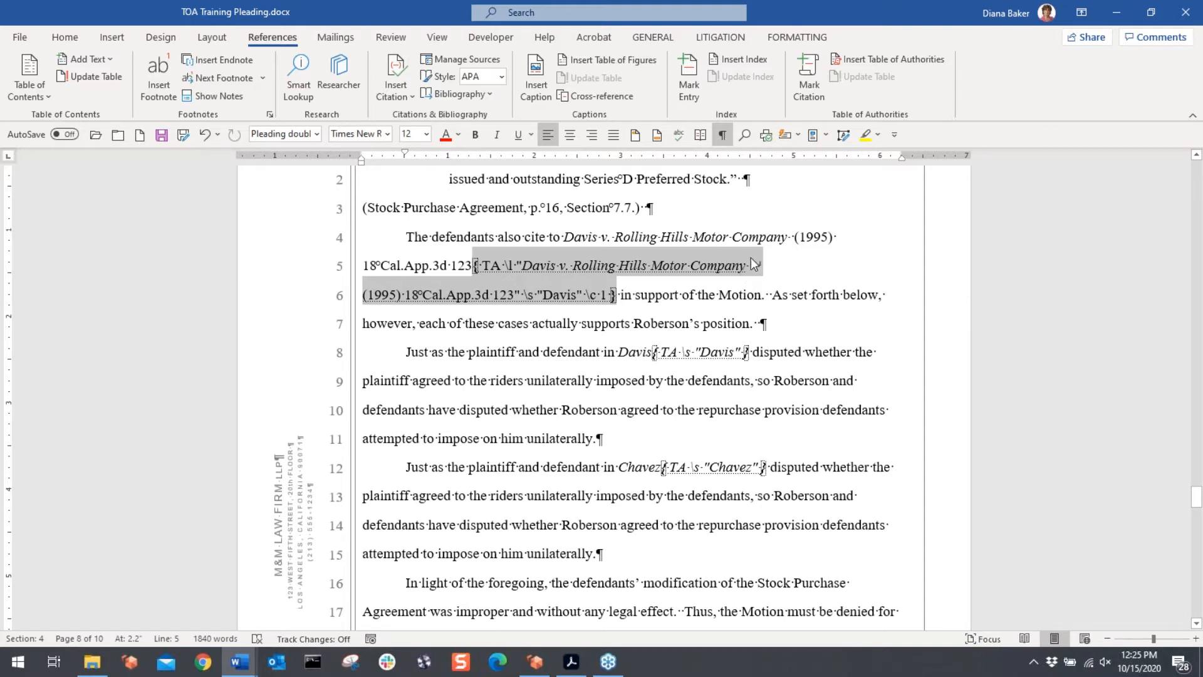
pyautogui.click(645, 266)
pyautogui.scroll(-1, 652, 378)
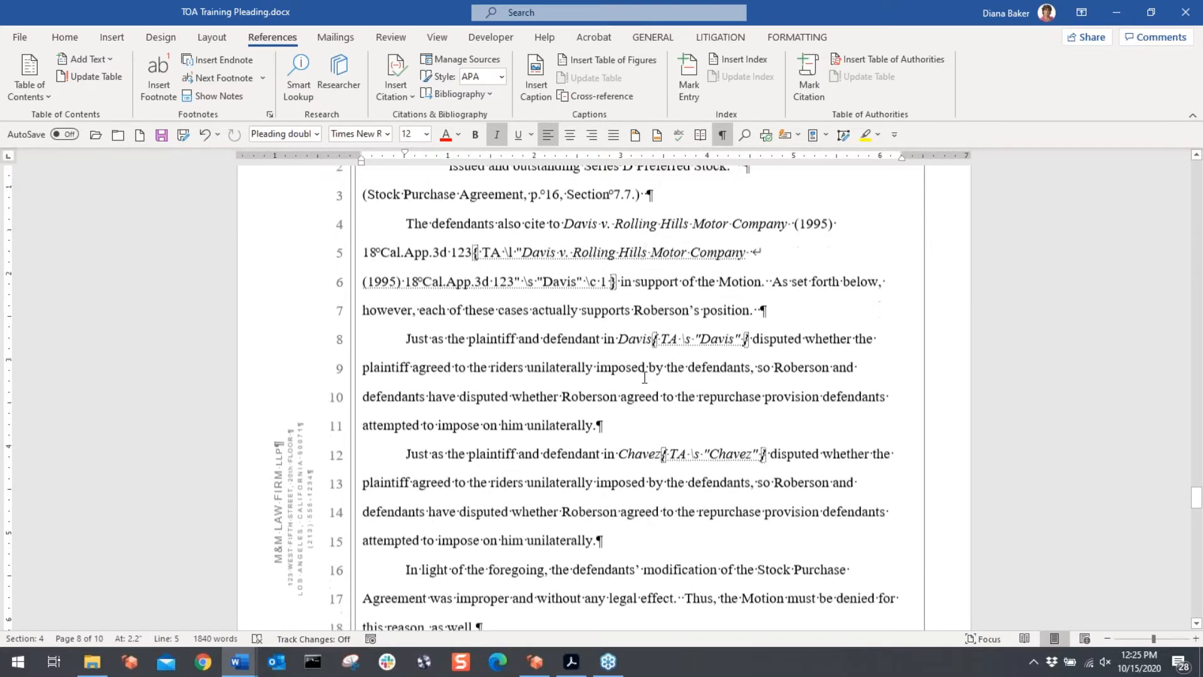
pyautogui.click(702, 308)
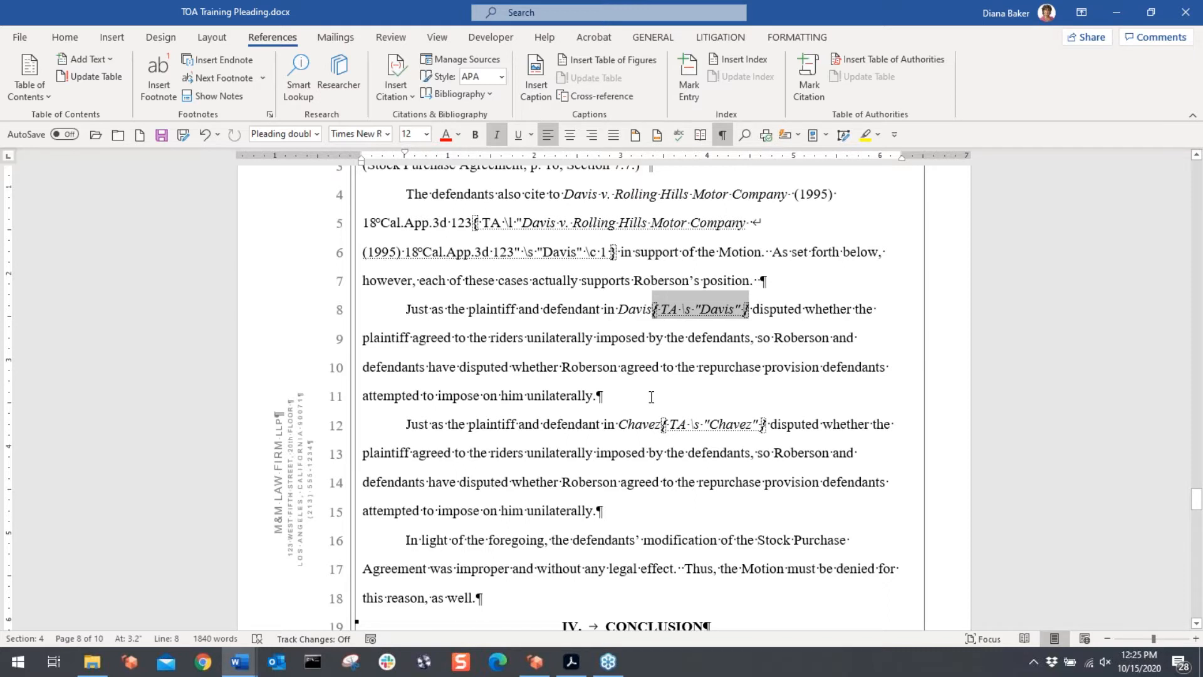
pyautogui.scroll(-2, 652, 396)
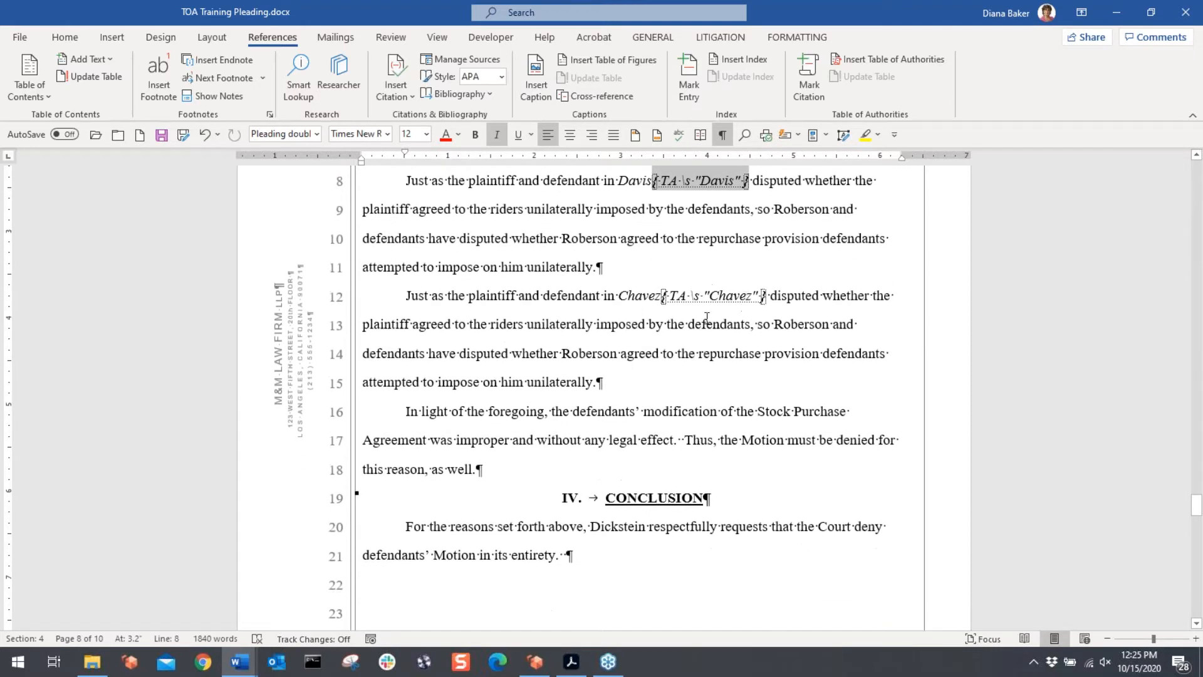
pyautogui.scroll(-5, 491, 397)
pyautogui.scroll(-1, 604, 397)
pyautogui.scroll(5, 603, 397)
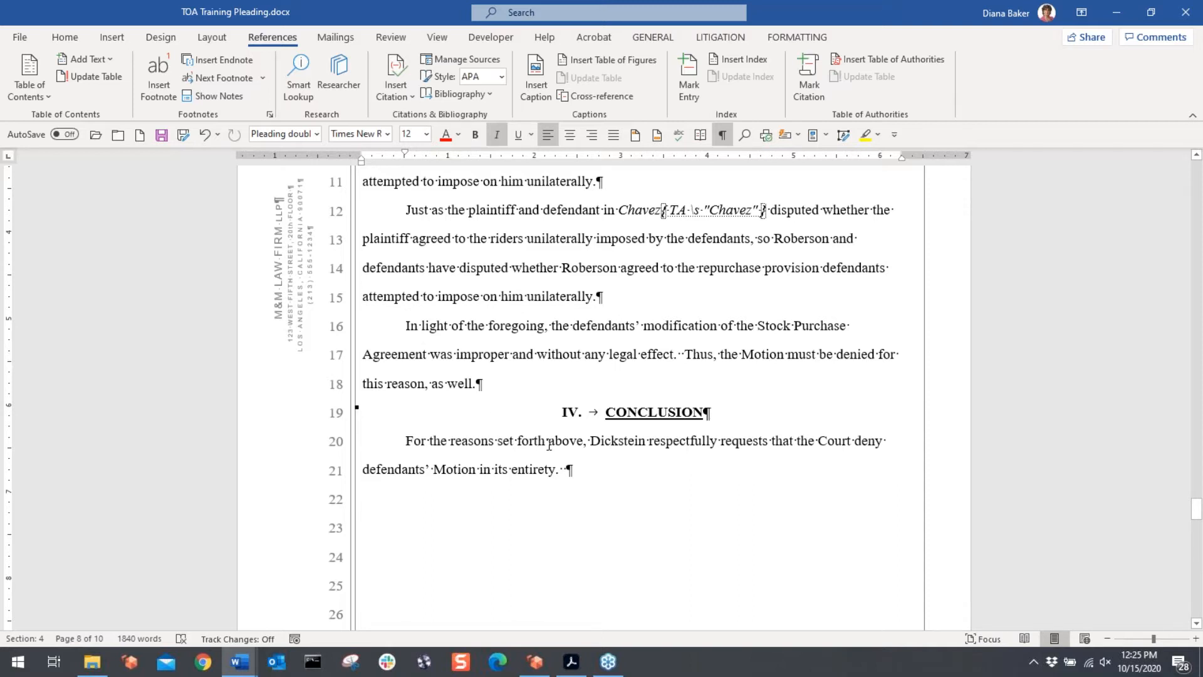
pyautogui.scroll(10, 549, 445)
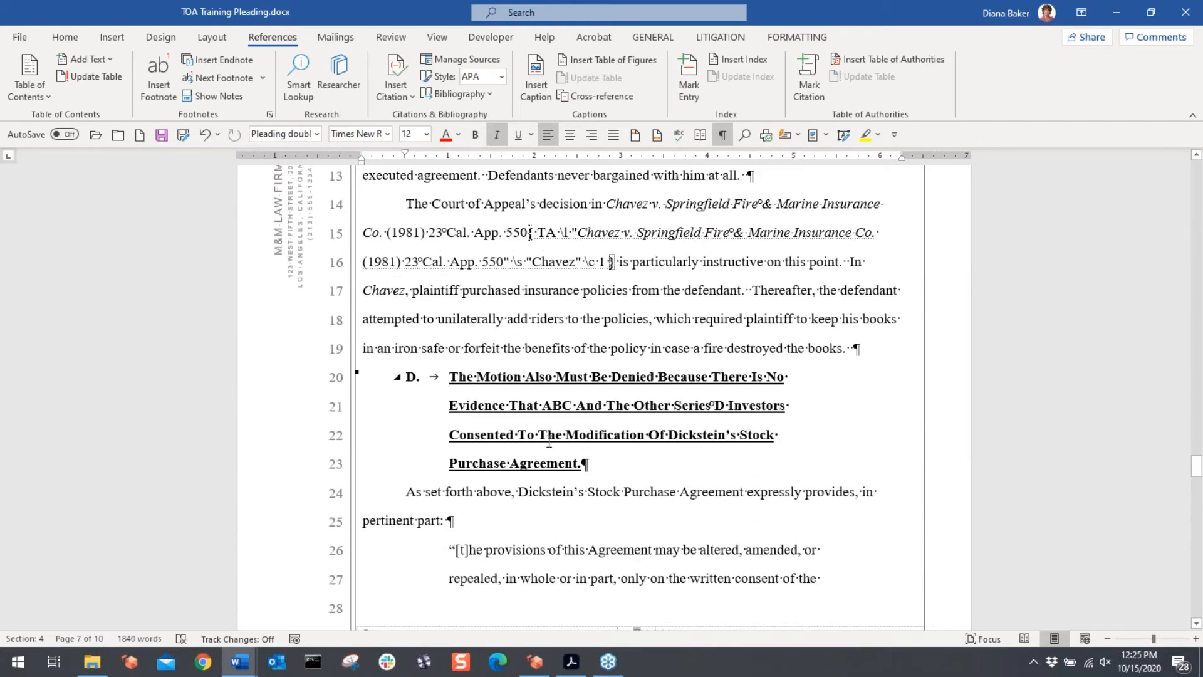
# Step: Go to the Table of Authorities page and add two blank lines below its heading
pyautogui.hotkey('ctrl', 'Home')
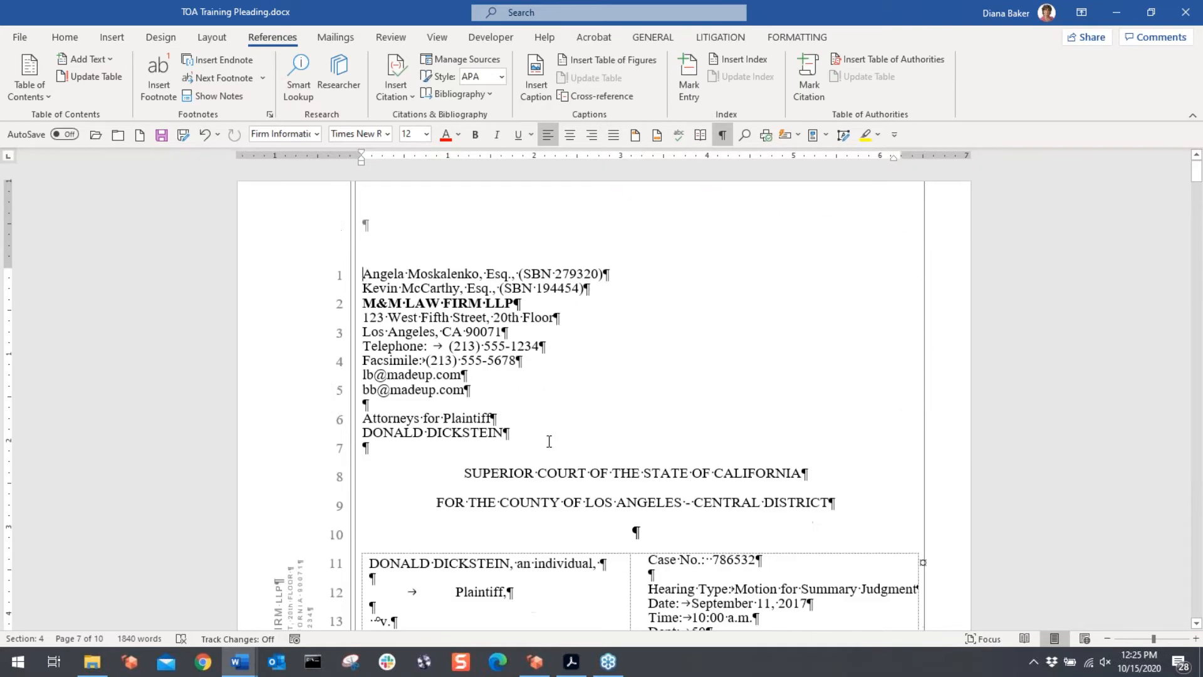
pyautogui.scroll(-3, 559, 361)
pyautogui.scroll(-15, 559, 361)
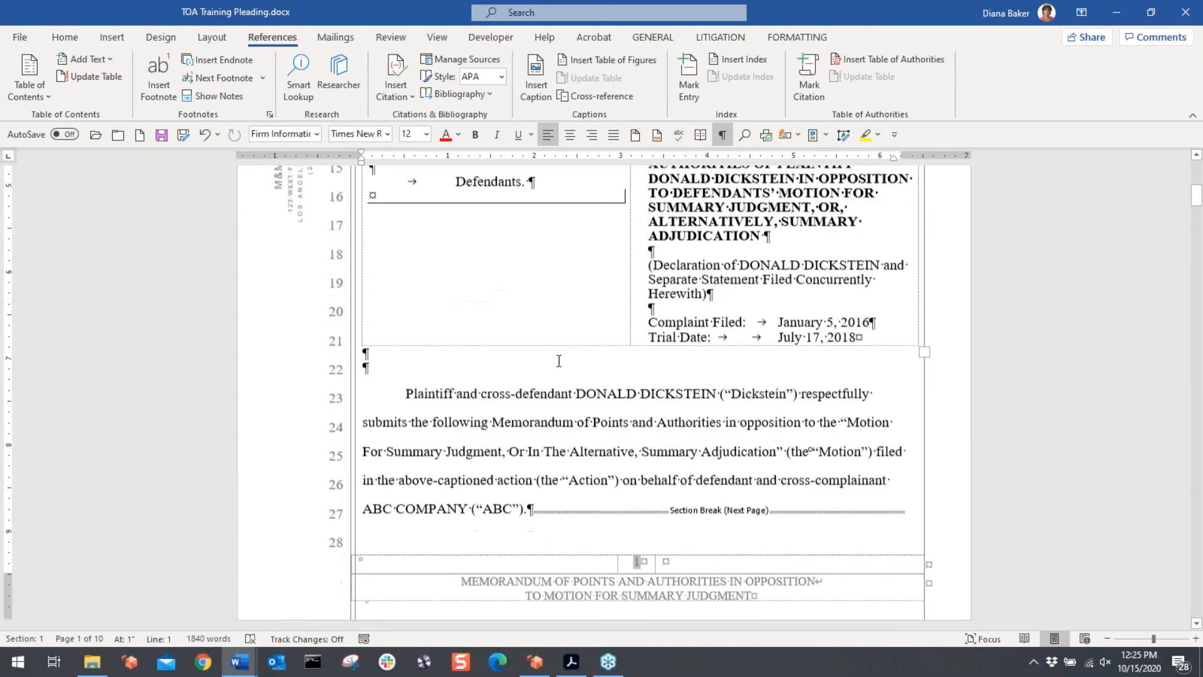
pyautogui.scroll(-8, 559, 361)
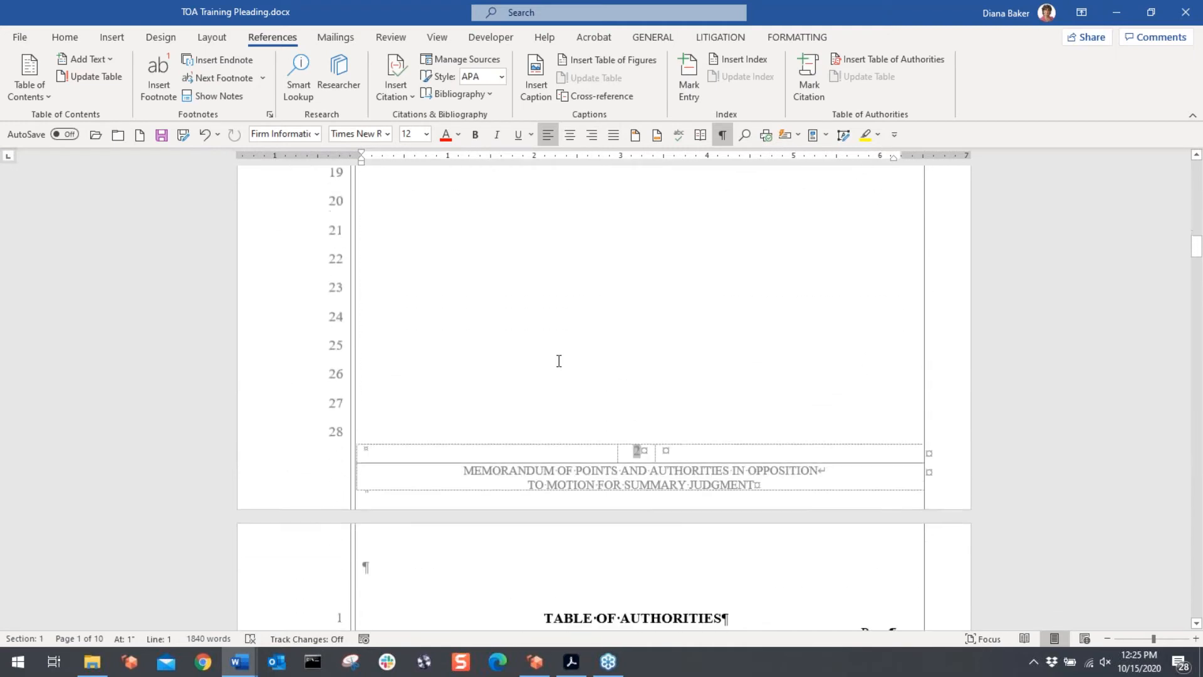
pyautogui.click(413, 222)
pyautogui.press('Return')
pyautogui.press('Return')
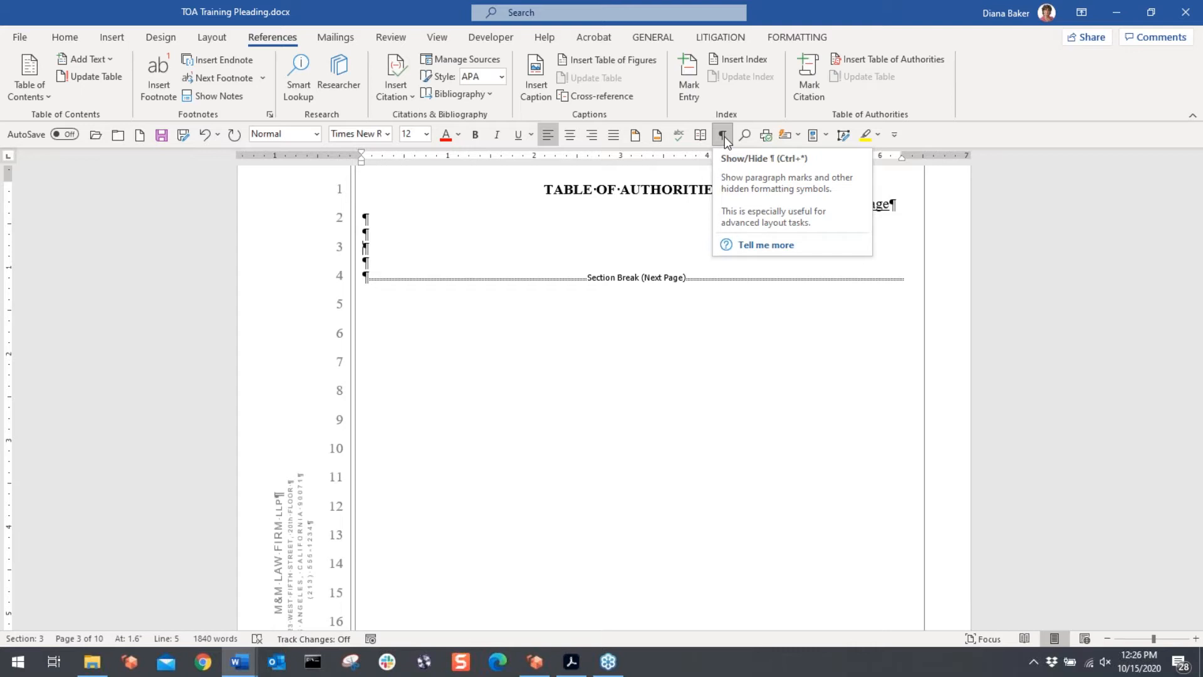
# Step: Examine how the hidden citation codes for OCSC Rule 222, CRC Rule 316 and CCP § 725 take up space on page 5
pyautogui.scroll(-4, 644, 269)
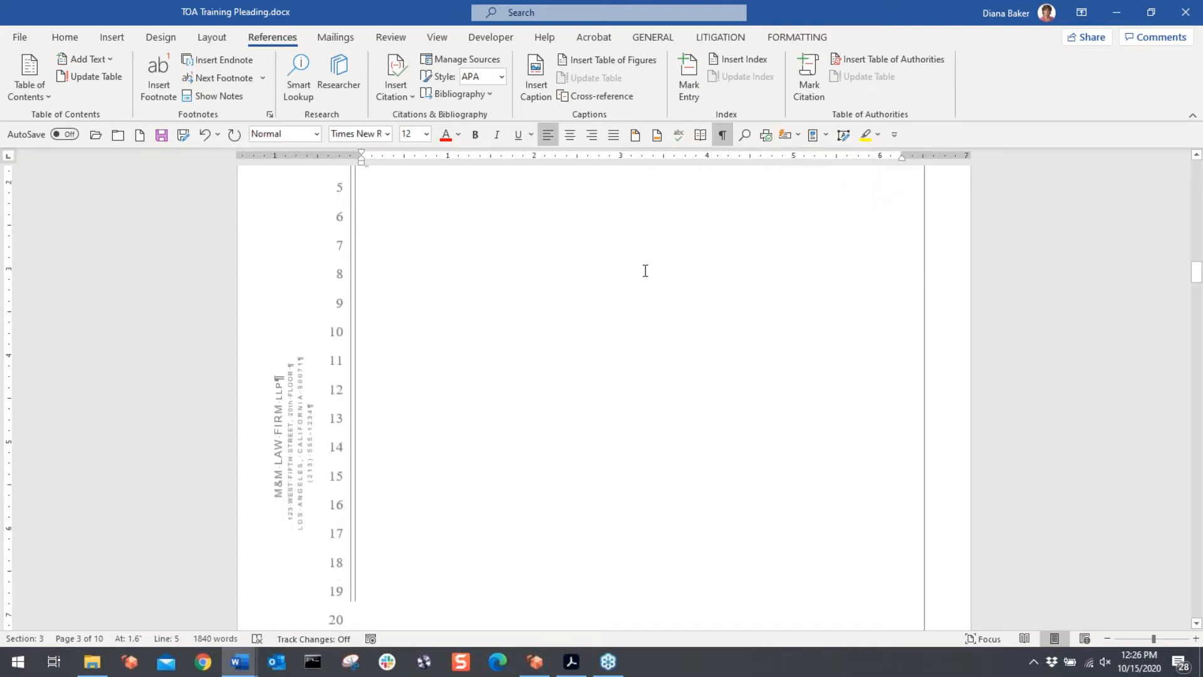
pyautogui.scroll(-10, 645, 296)
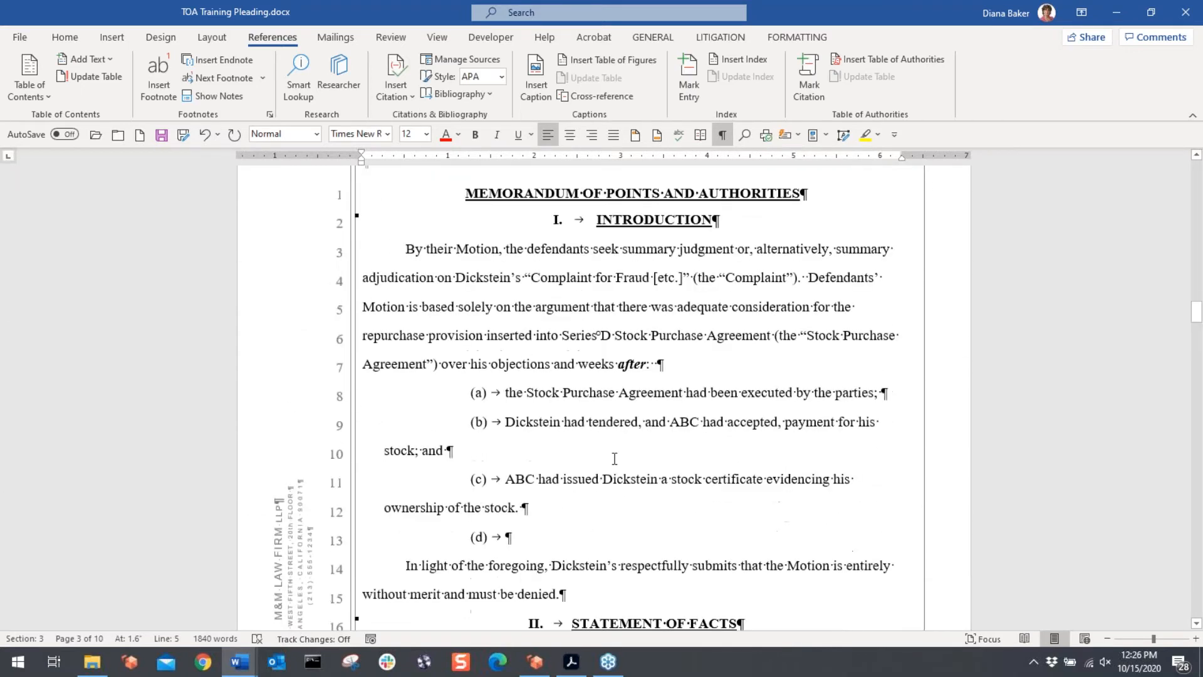
pyautogui.scroll(-10, 616, 459)
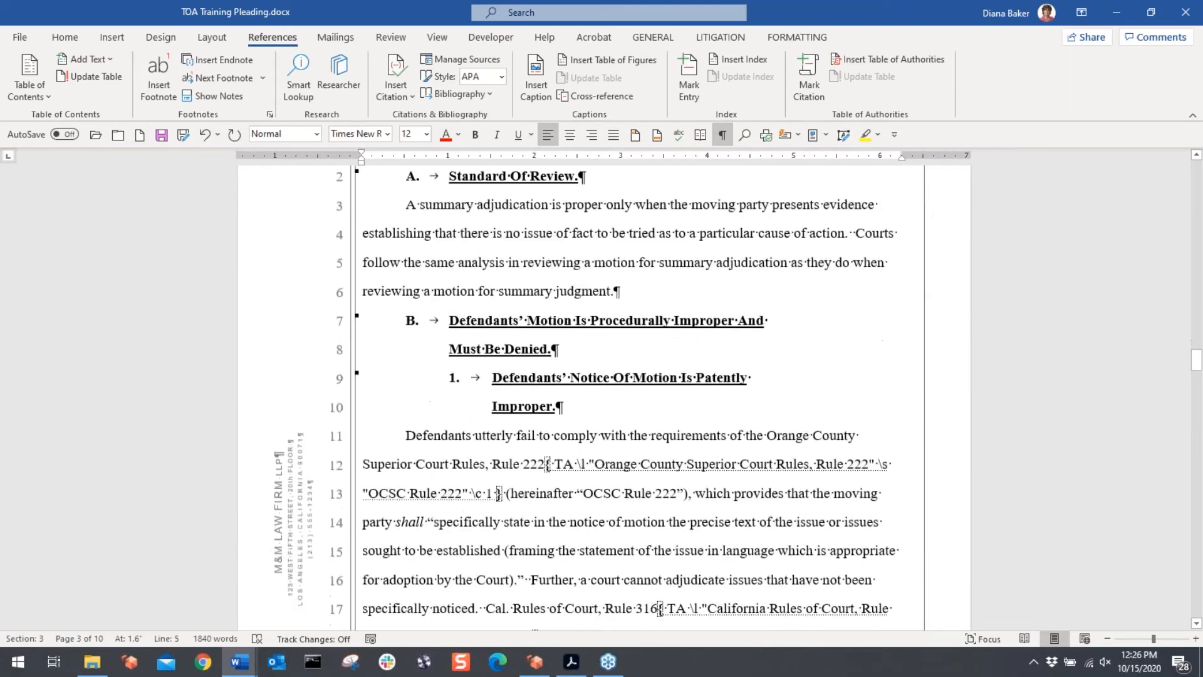
pyautogui.scroll(-1, 596, 363)
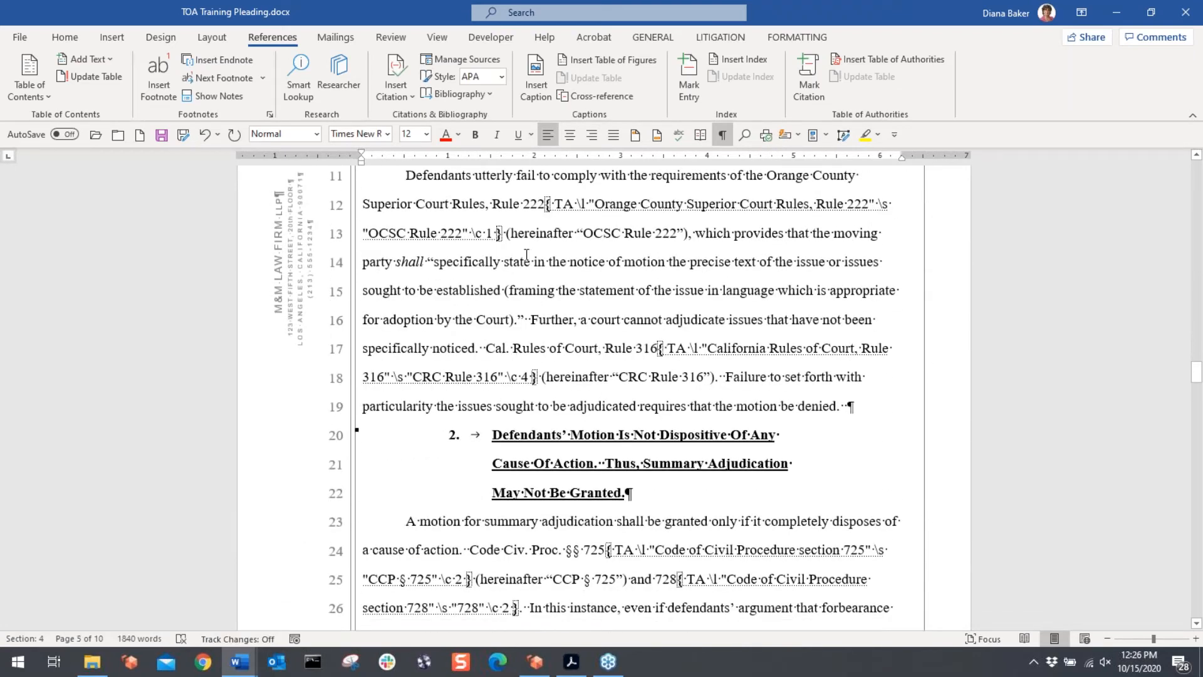
pyautogui.click(547, 201)
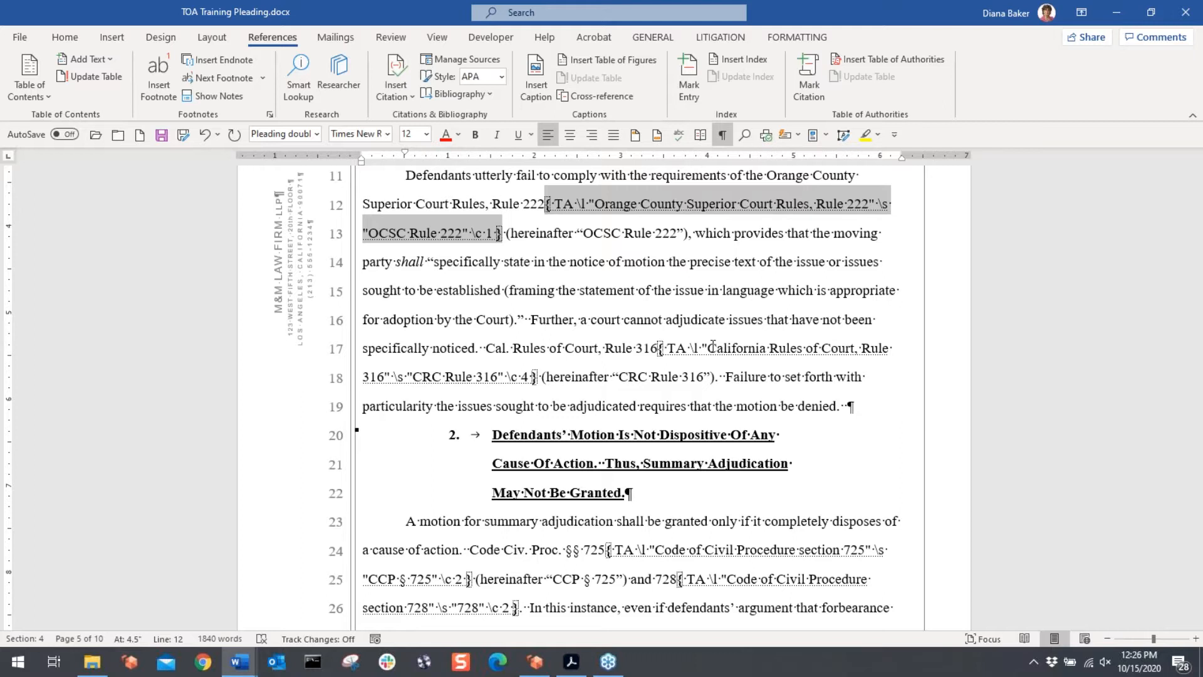
pyautogui.scroll(-3, 717, 348)
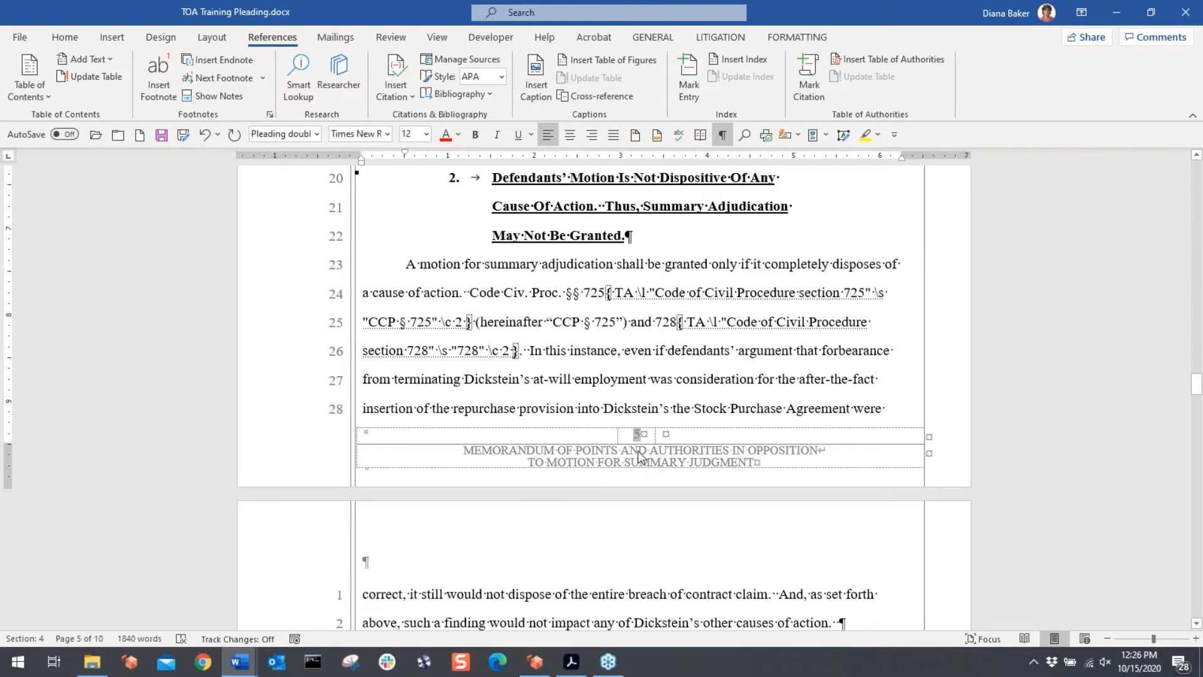
pyautogui.scroll(3, 639, 455)
pyautogui.scroll(2, 632, 399)
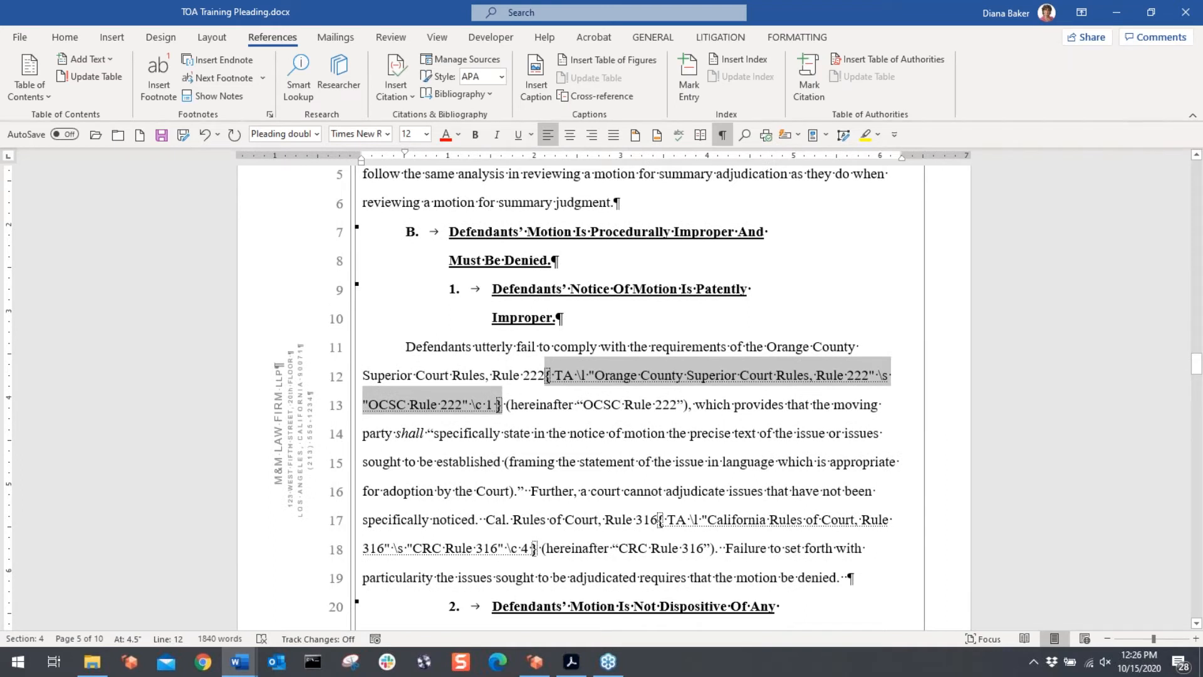
pyautogui.scroll(-1, 626, 392)
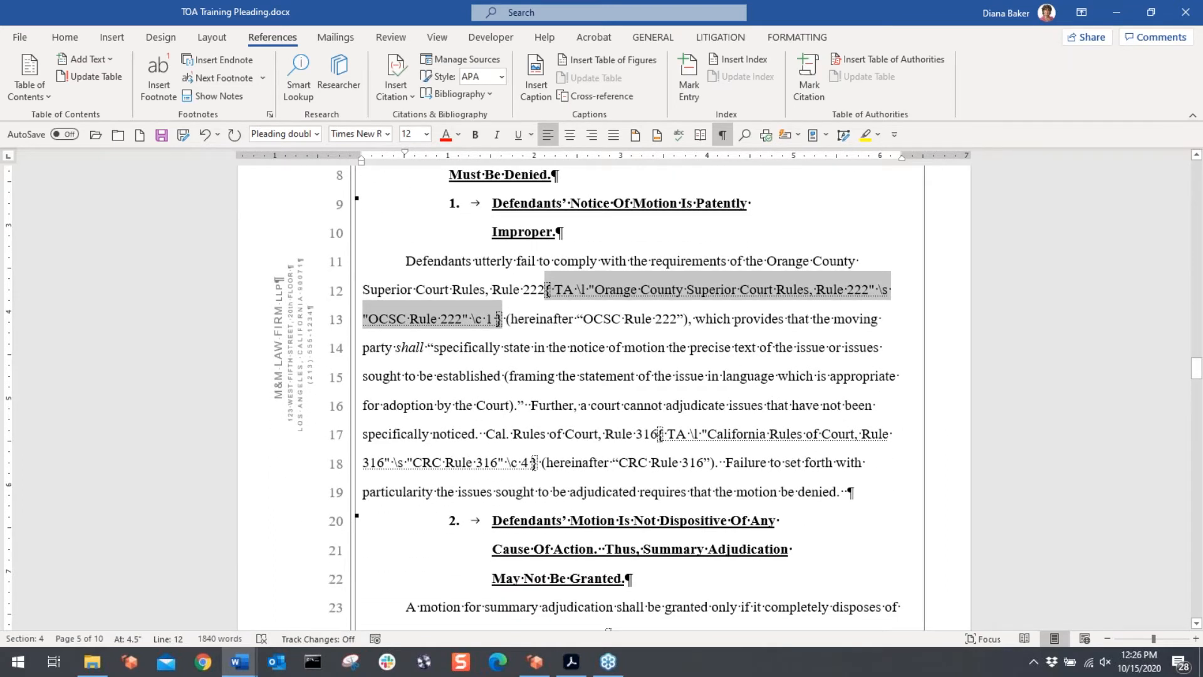
# Step: Compare the last line of the Rule 222 paragraph with formatting marks shown and hidden, using the selected text as reference
pyautogui.moveTo(364, 496); pyautogui.dragTo(856, 493)
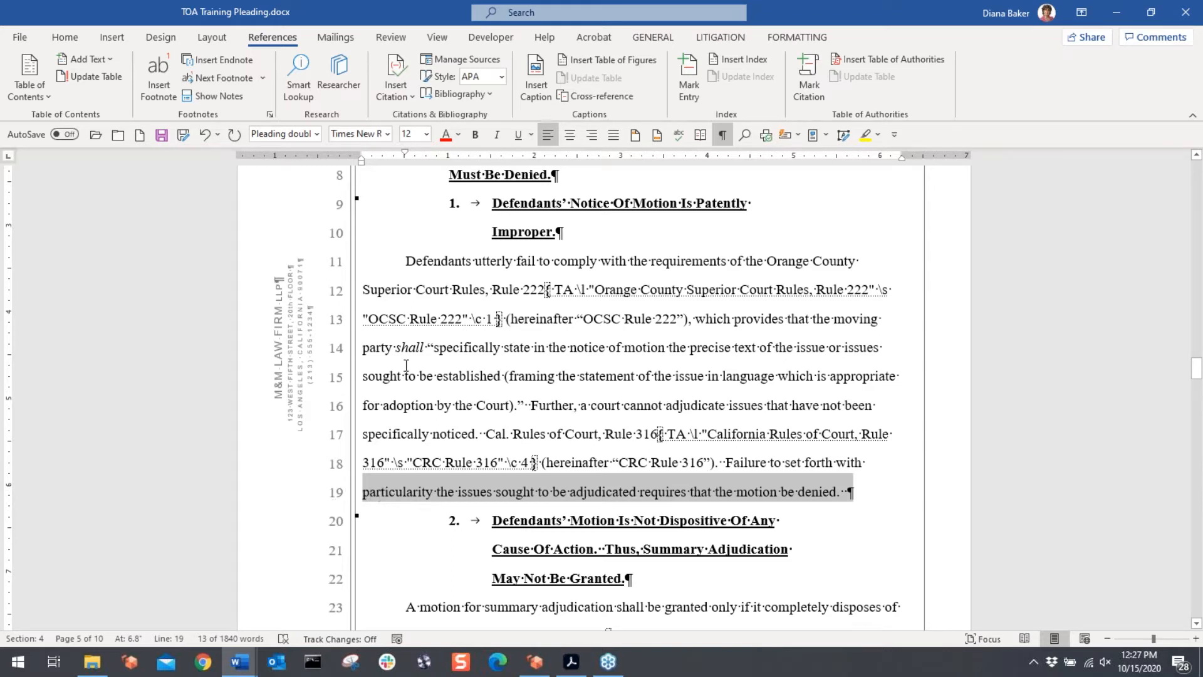
pyautogui.click(722, 139)
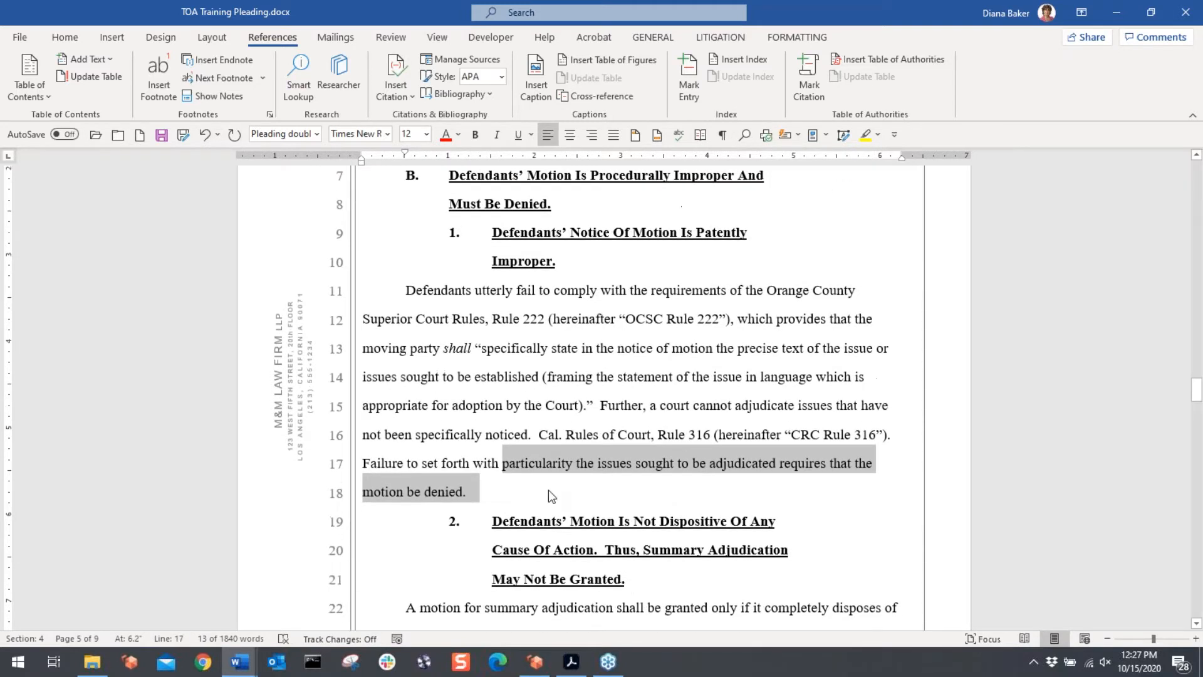
pyautogui.click(375, 493)
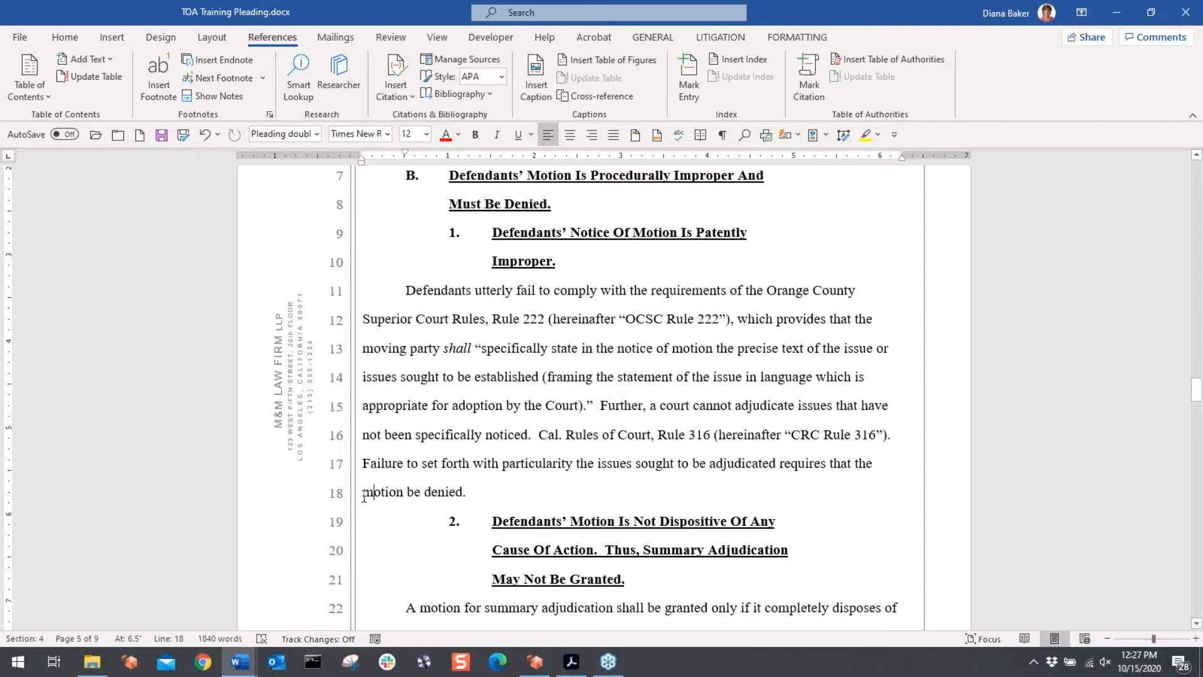
pyautogui.doubleClick(395, 494)
pyautogui.moveTo(425, 497); pyautogui.dragTo(471, 494)
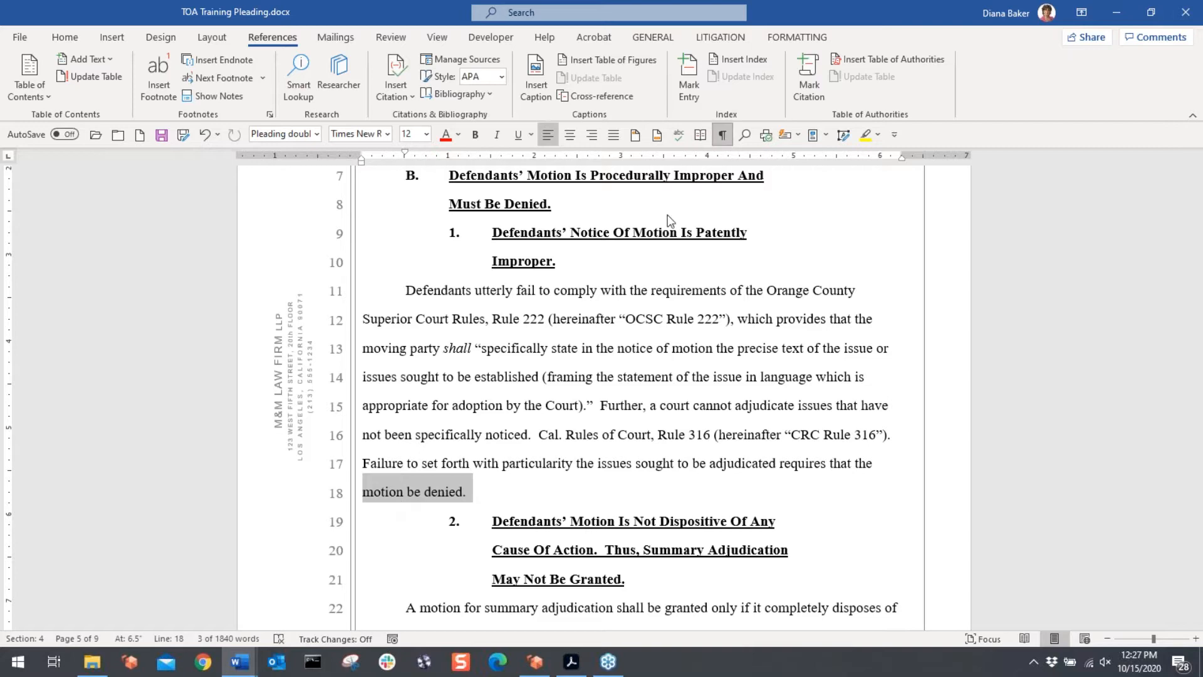
# Step: Place the insertion point on the third blank line below the Table of Authorities heading and hide the formatting marks
pyautogui.scroll(10, 590, 372)
pyautogui.scroll(20, 590, 372)
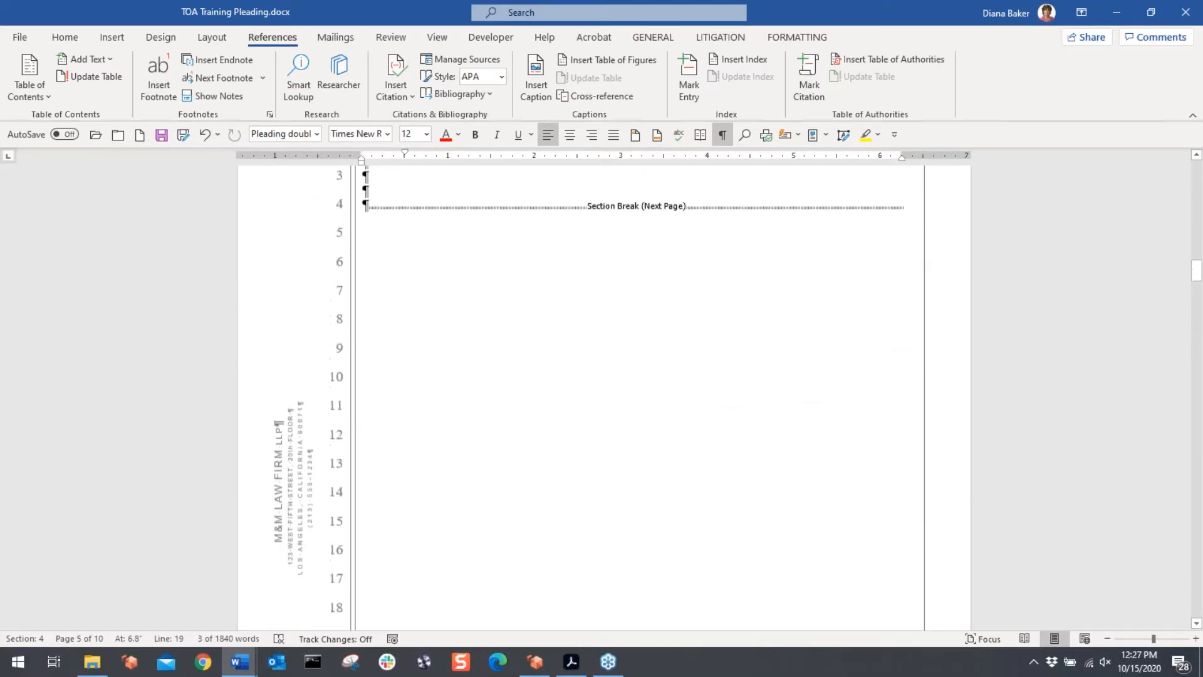
pyautogui.scroll(5, 590, 372)
pyautogui.click(395, 377)
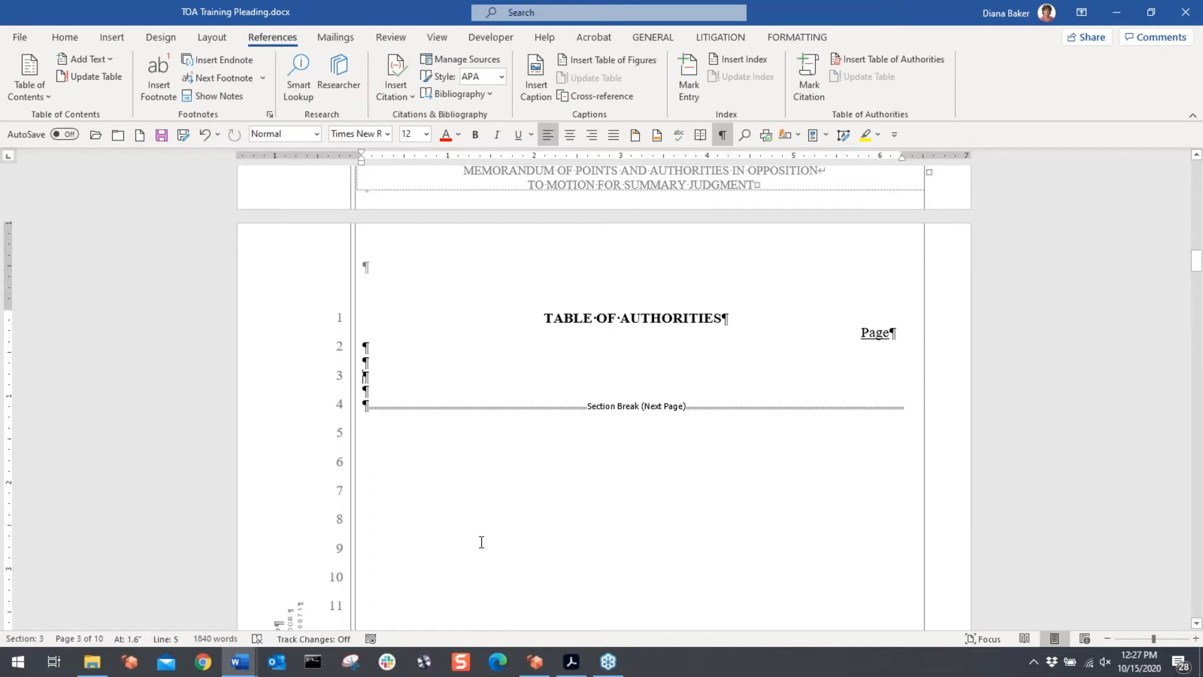
pyautogui.click(723, 135)
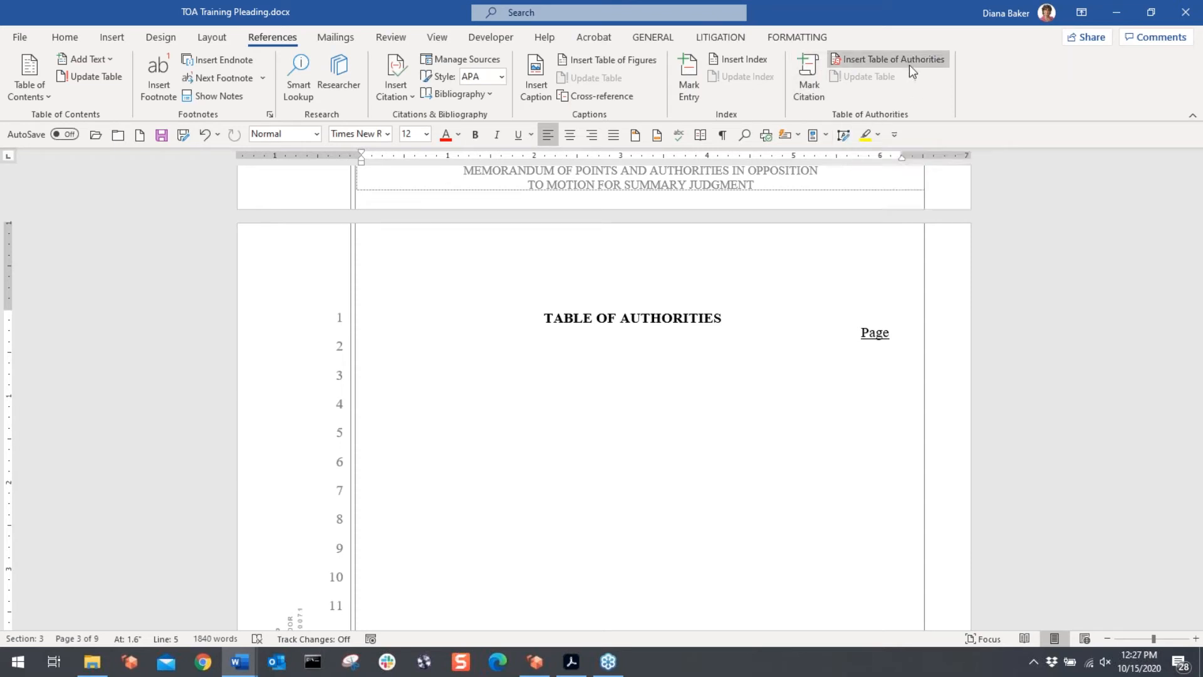
# Step: Insert a table of authorities covering all categories, with passim, original formatting, dotted tab leader and the From template format
pyautogui.click(871, 59)
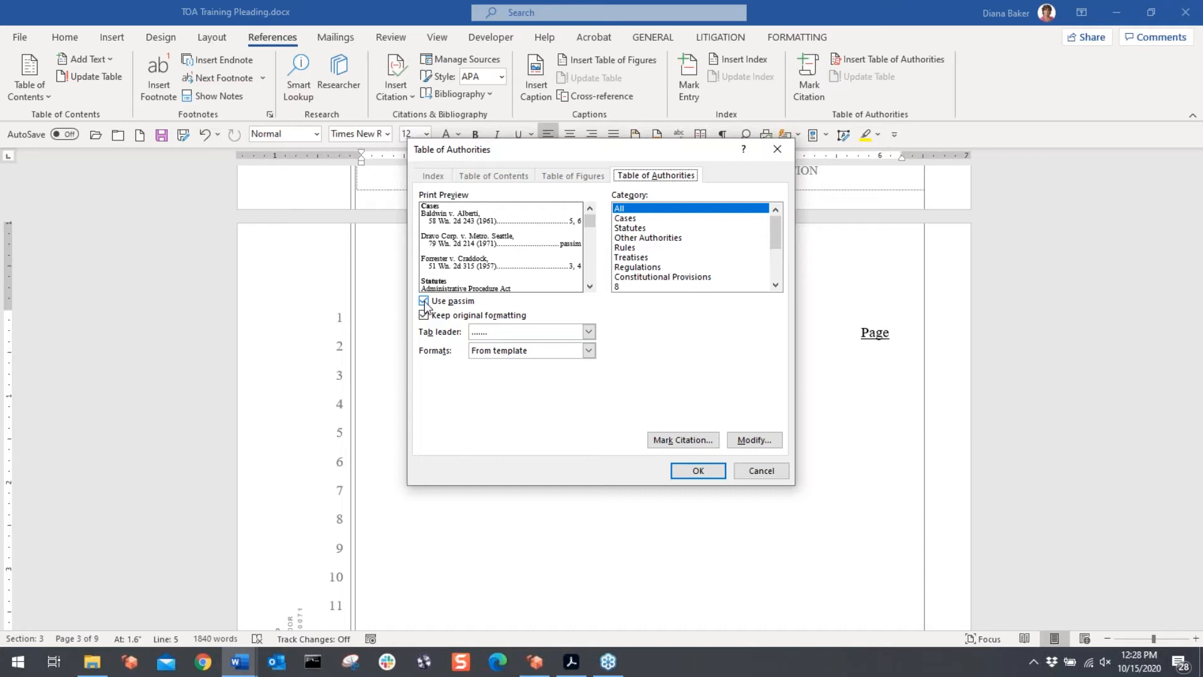
pyautogui.click(424, 301)
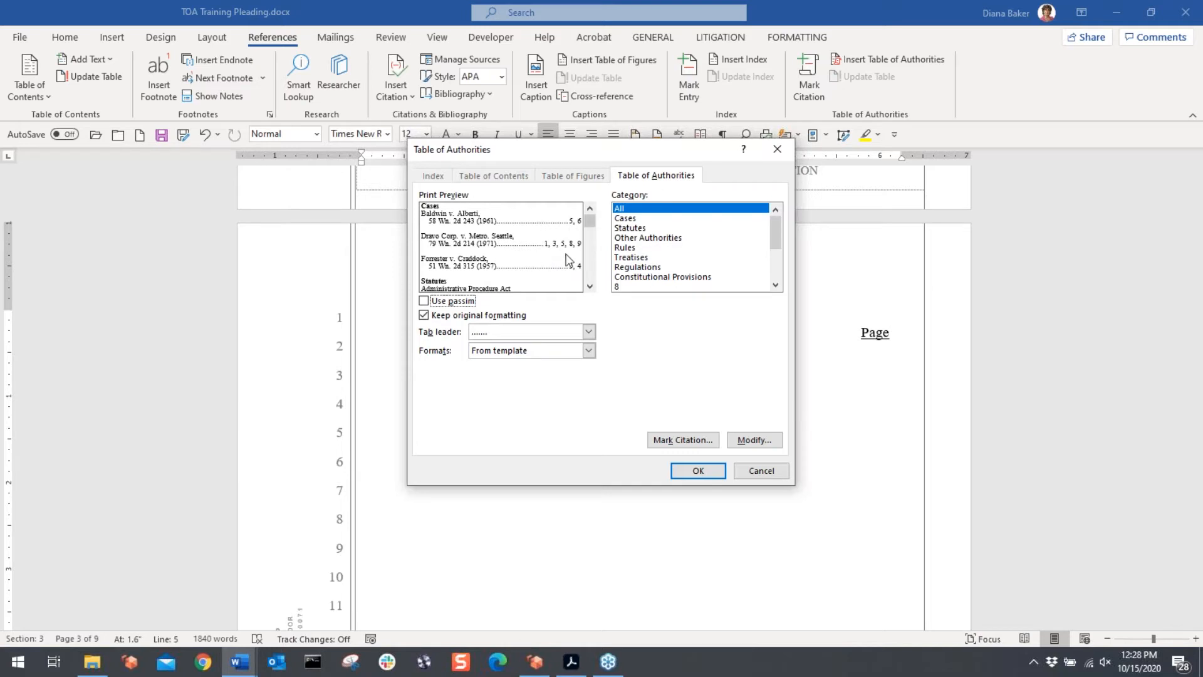
pyautogui.click(424, 302)
pyautogui.click(642, 219)
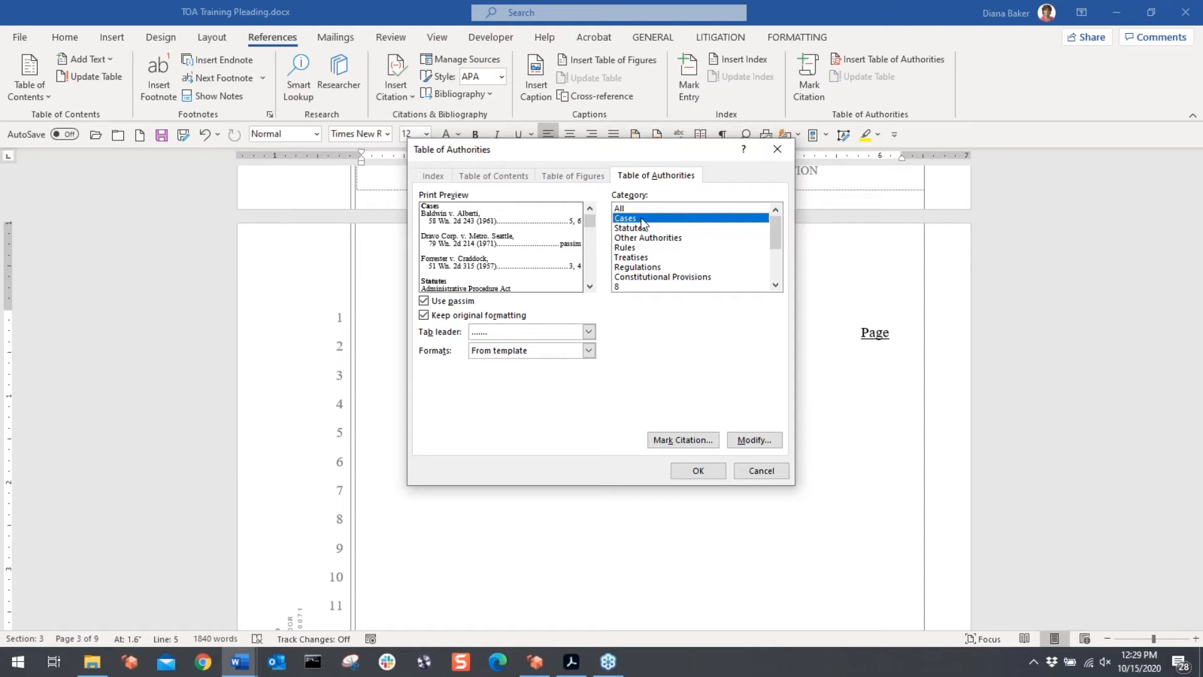
pyautogui.click(637, 211)
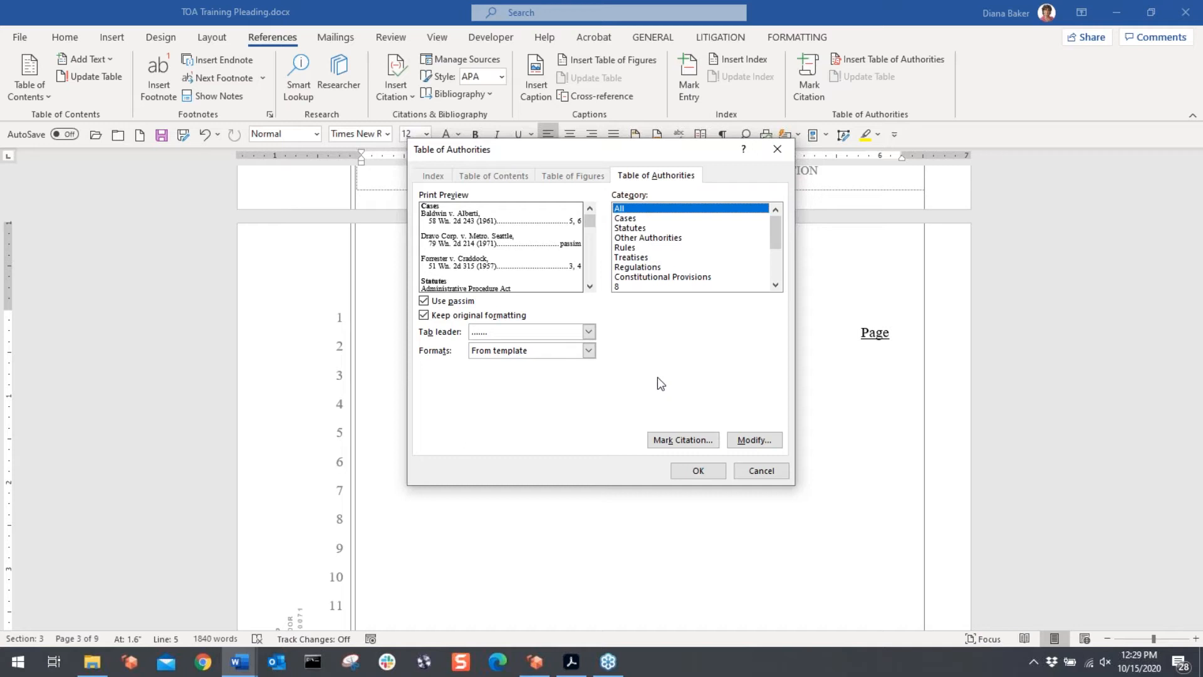
pyautogui.click(712, 473)
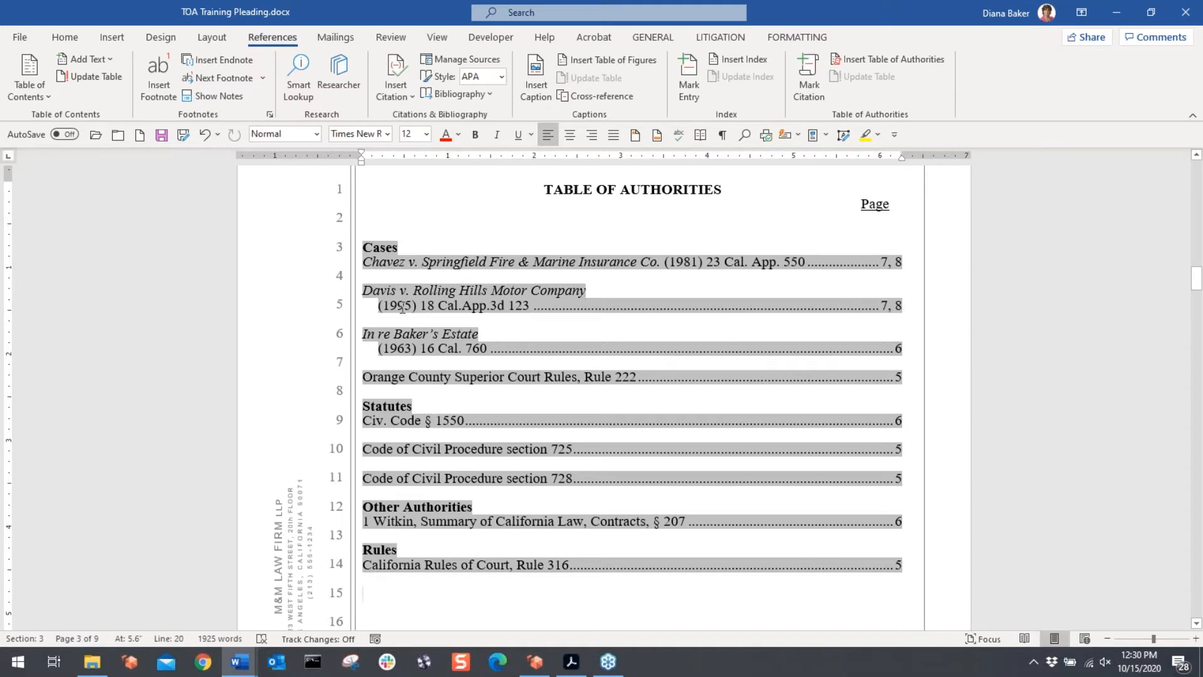
# Step: Add a line break before "(1981)" in the Chavez entry directly within the generated table
pyautogui.moveTo(382, 304); pyautogui.dragTo(531, 307)
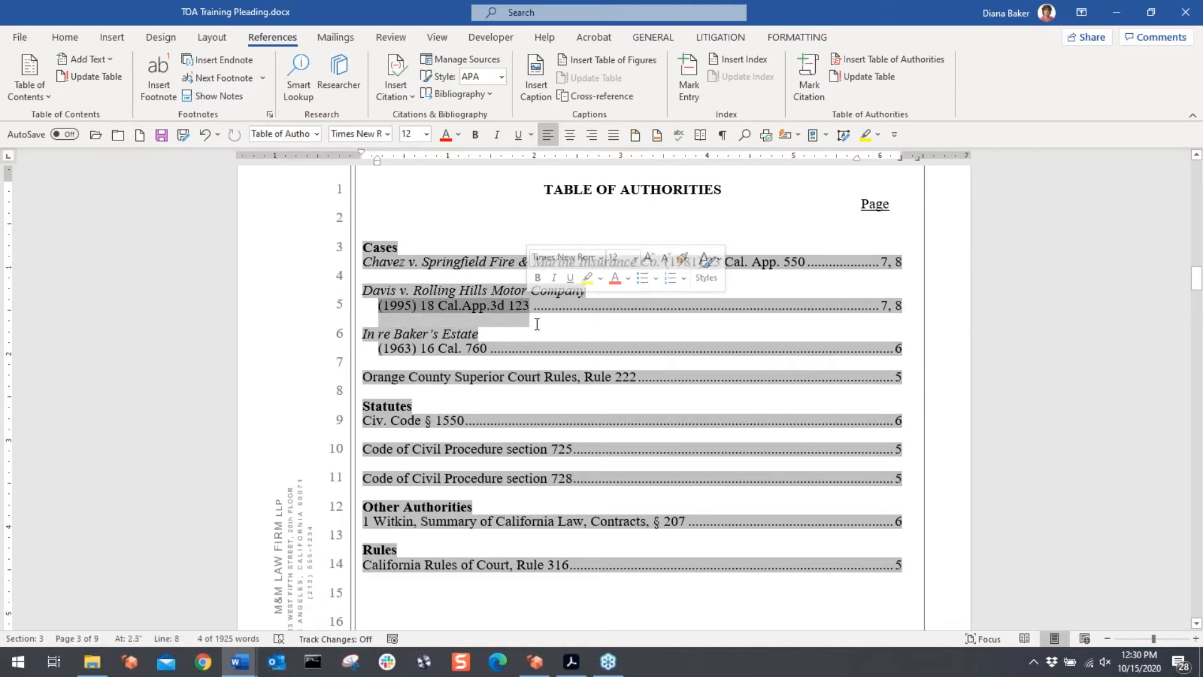
pyautogui.click(505, 275)
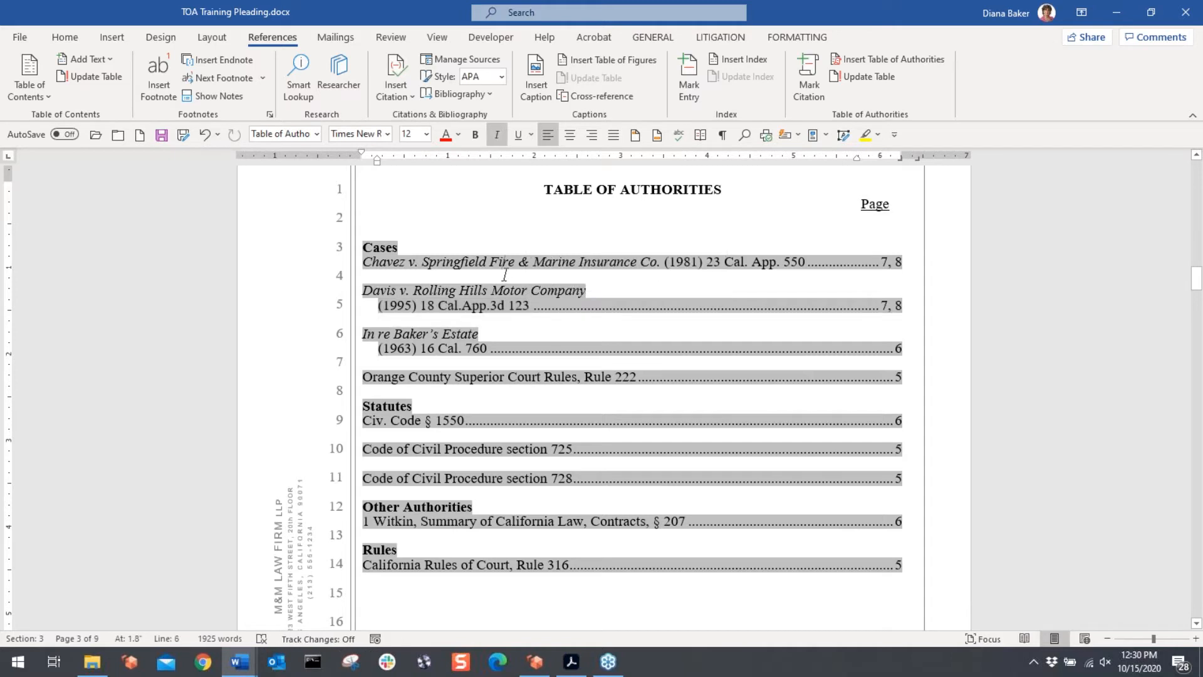
pyautogui.click(666, 262)
pyautogui.hotkey('shift', 'Return')
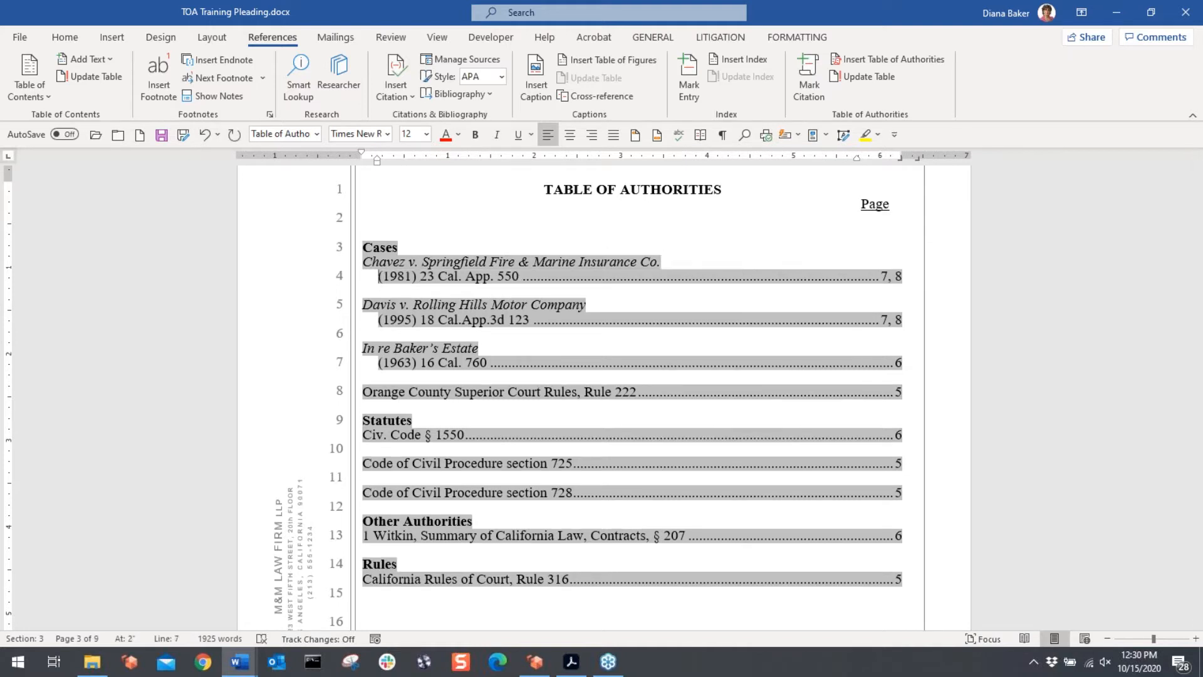
# Step: Show the formatting marks and update the whole generated table of authorities
pyautogui.click(723, 134)
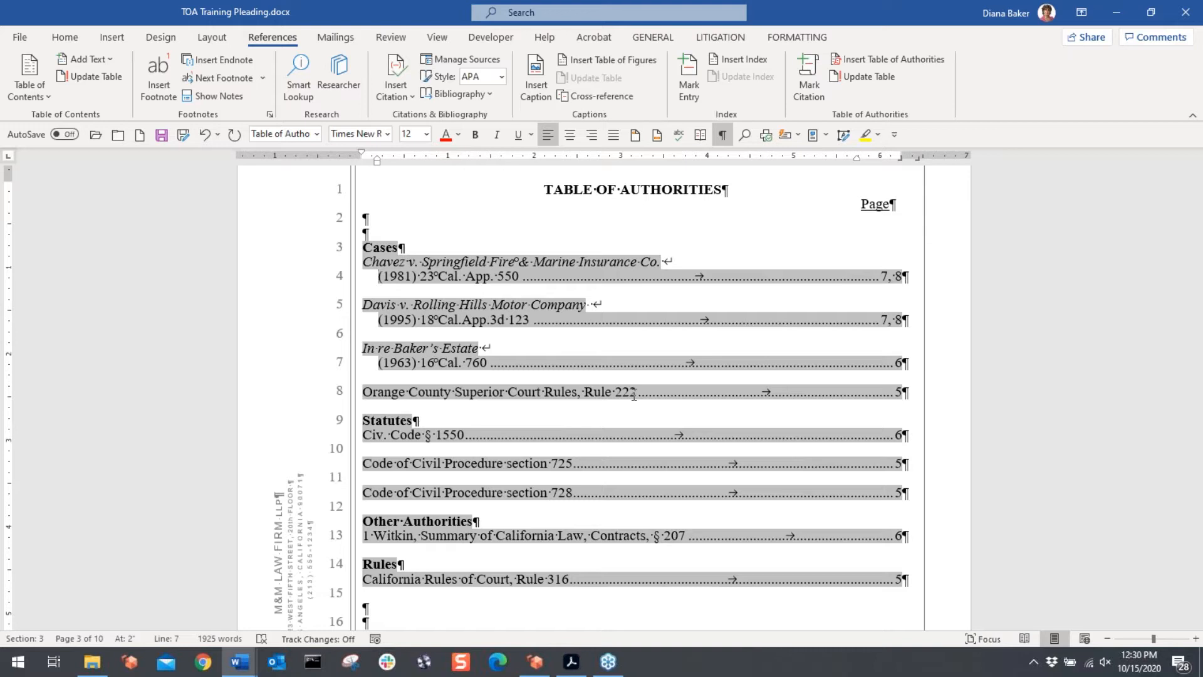
pyautogui.moveTo(363, 247); pyautogui.dragTo(394, 571)
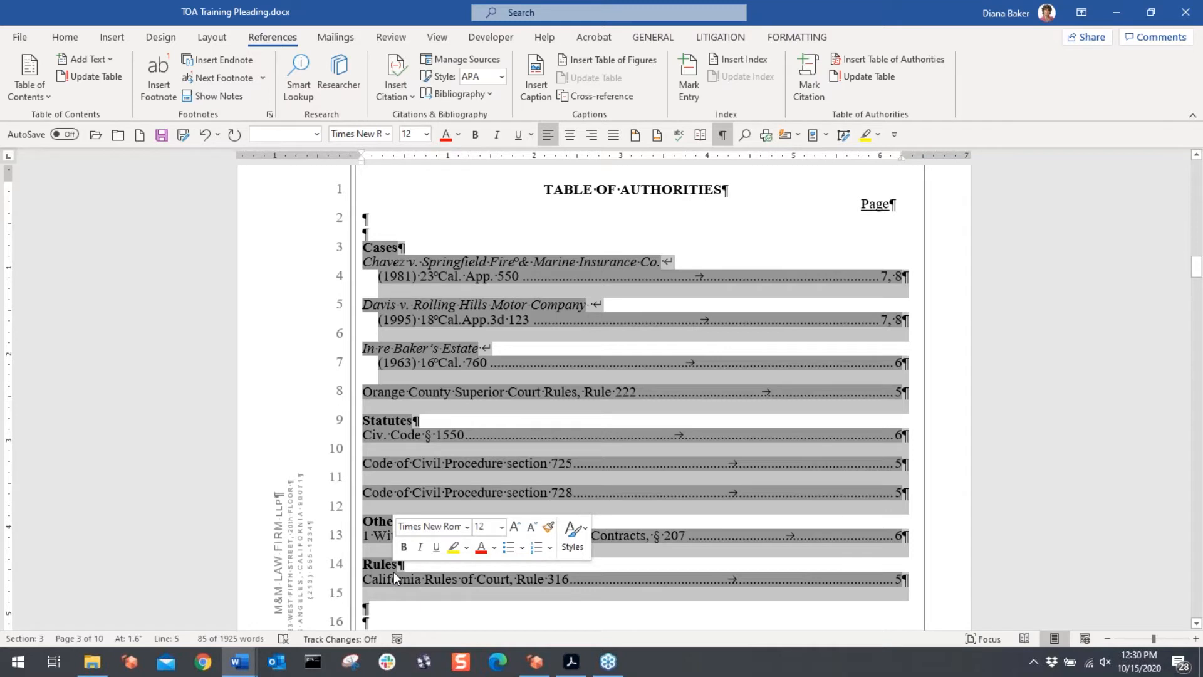
pyautogui.press('F9')
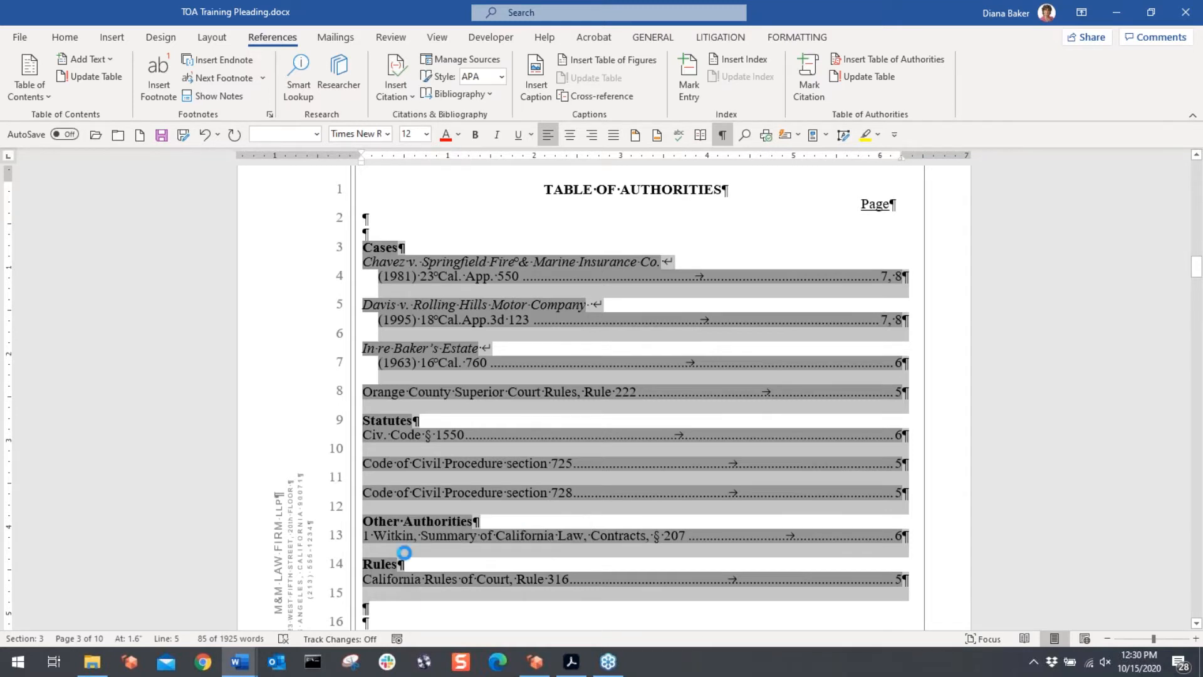
pyautogui.click(568, 264)
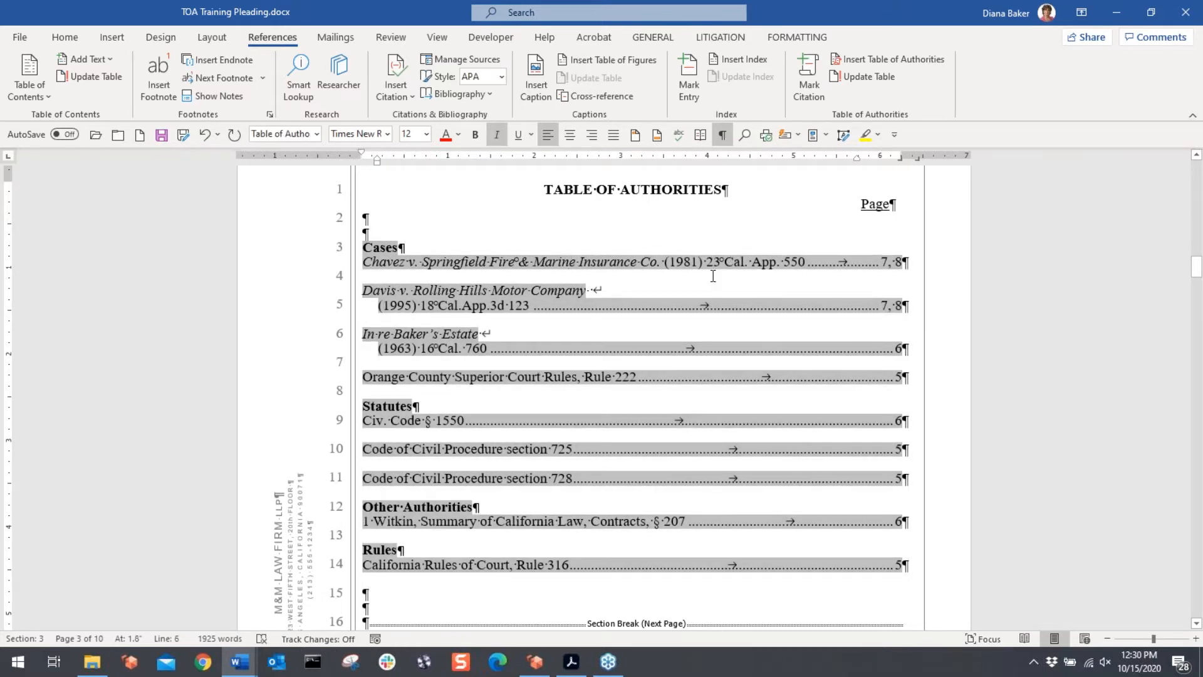
# Step: Find the full Chavez citation with its hidden code in the pleading's body text
pyautogui.hotkey('ctrl', 'pageup')
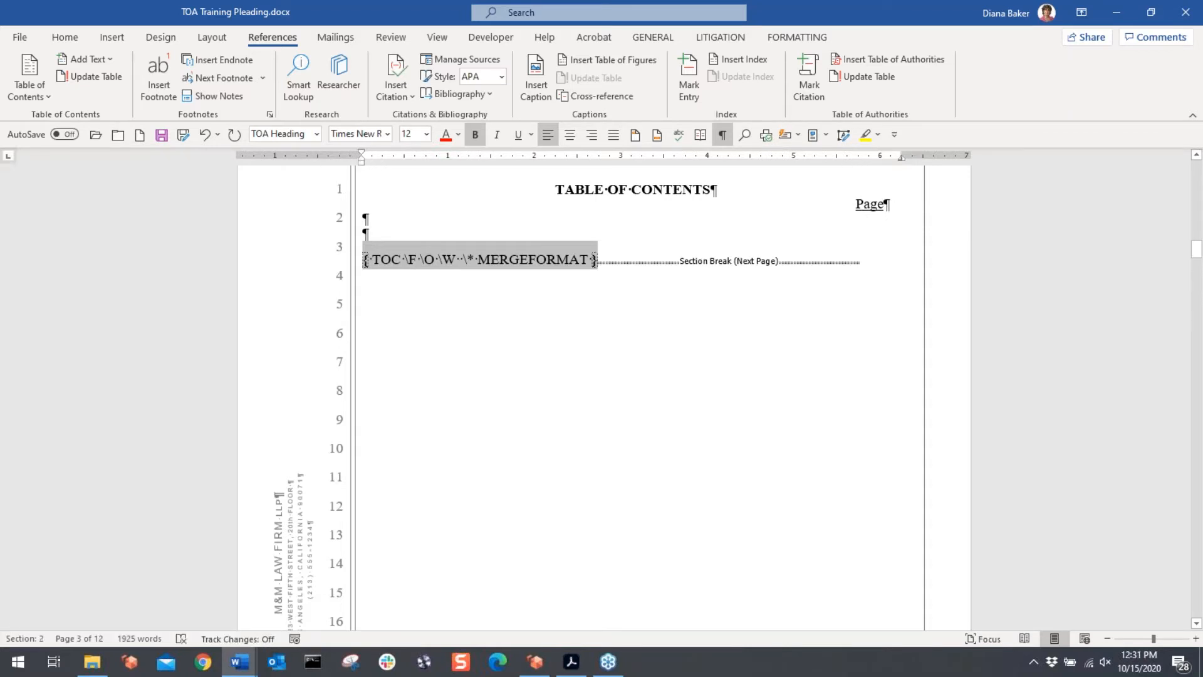
pyautogui.hotkey('ctrl', 'pagedown')
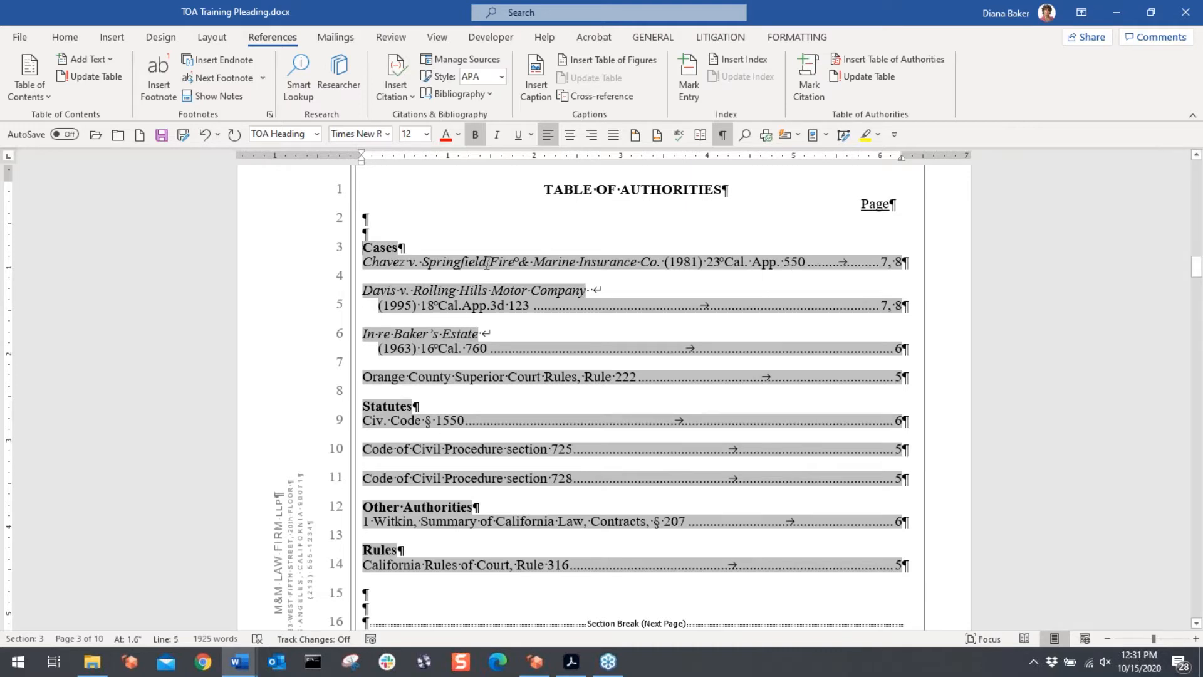
pyautogui.click(414, 590)
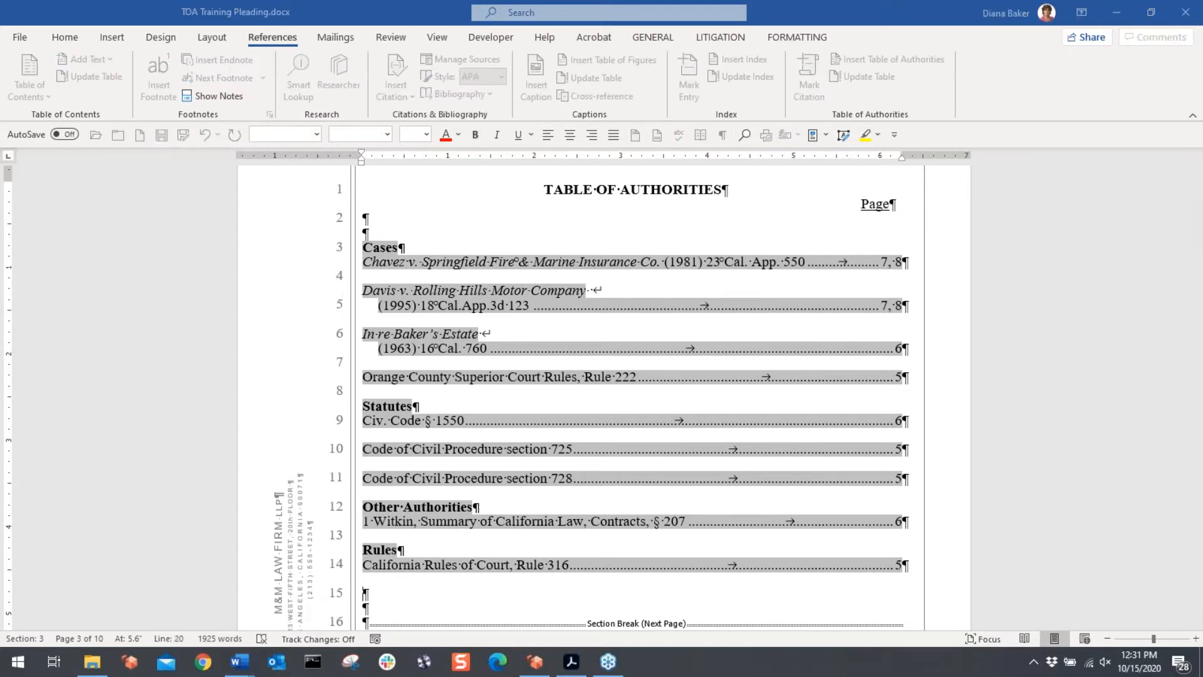
pyautogui.moveTo(1202, 180); pyautogui.dragTo(945, 190)
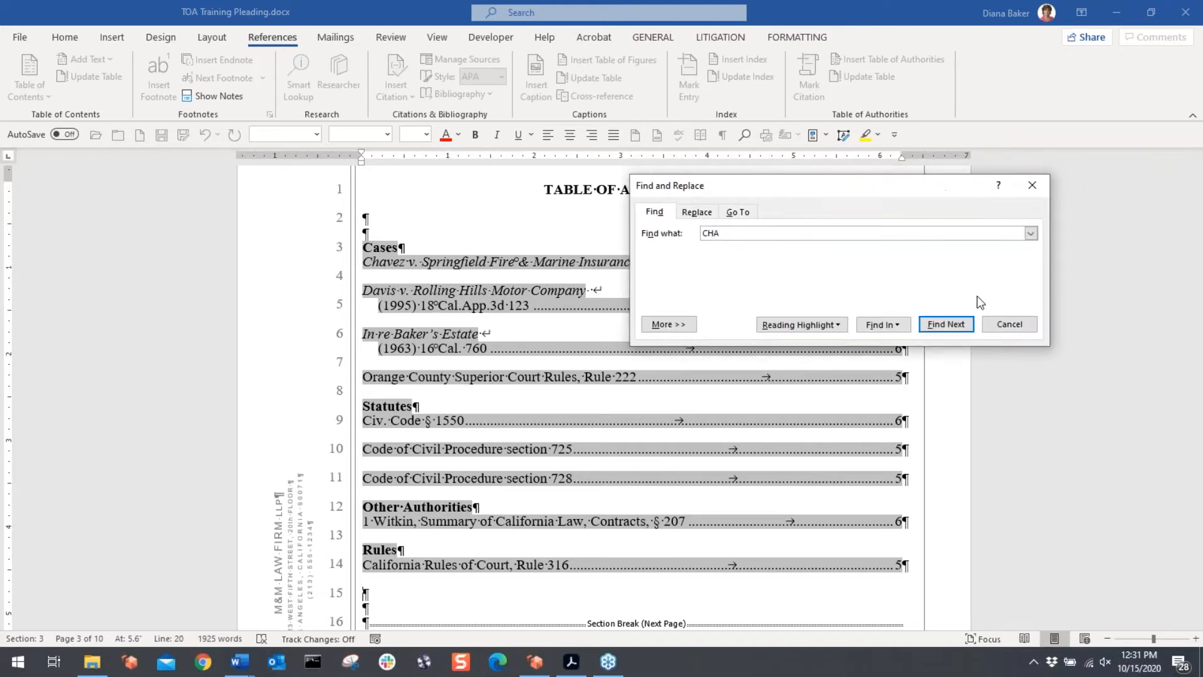
pyautogui.write('VES')
pyautogui.press('BackSpace')
pyautogui.write('z')
pyautogui.press('Return')
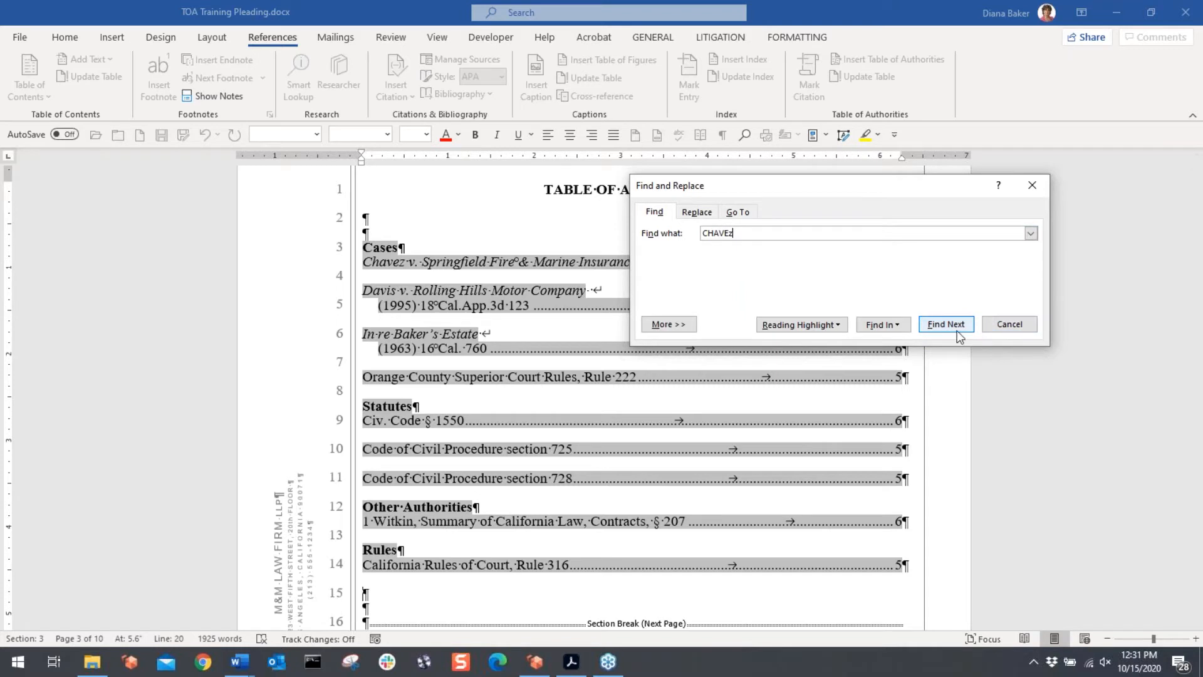
pyautogui.press('Escape')
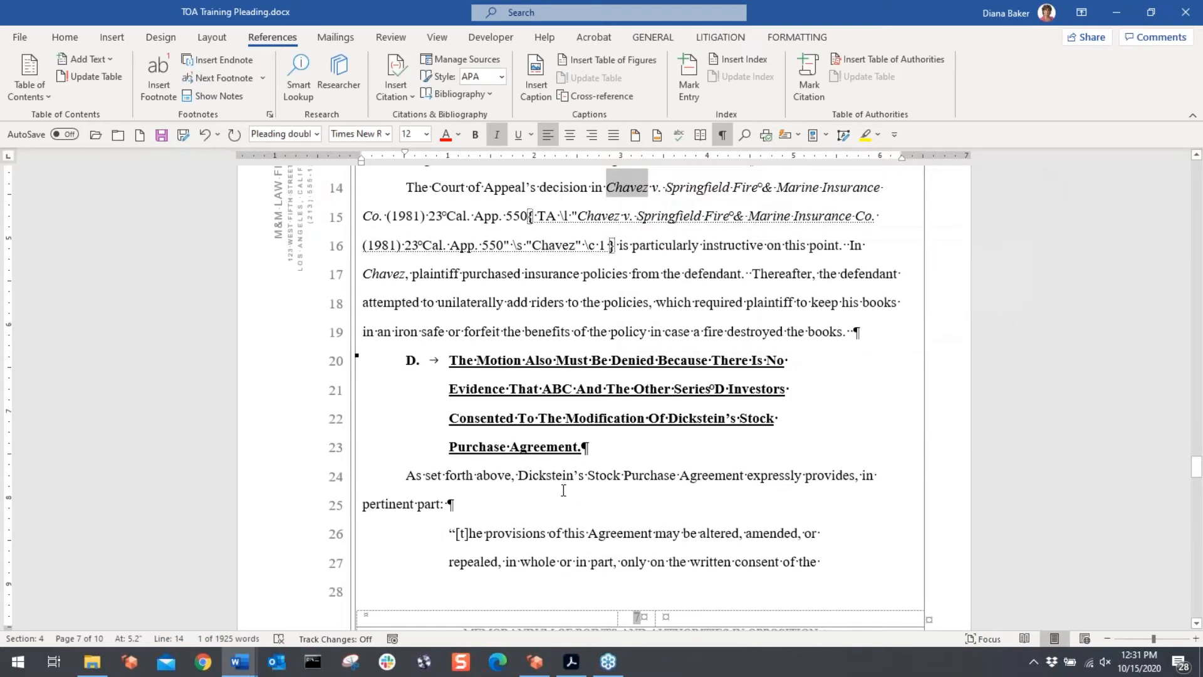
# Step: Examine the hidden TA field after the Chavez citation and its \l long-citation switch
pyautogui.click(569, 242)
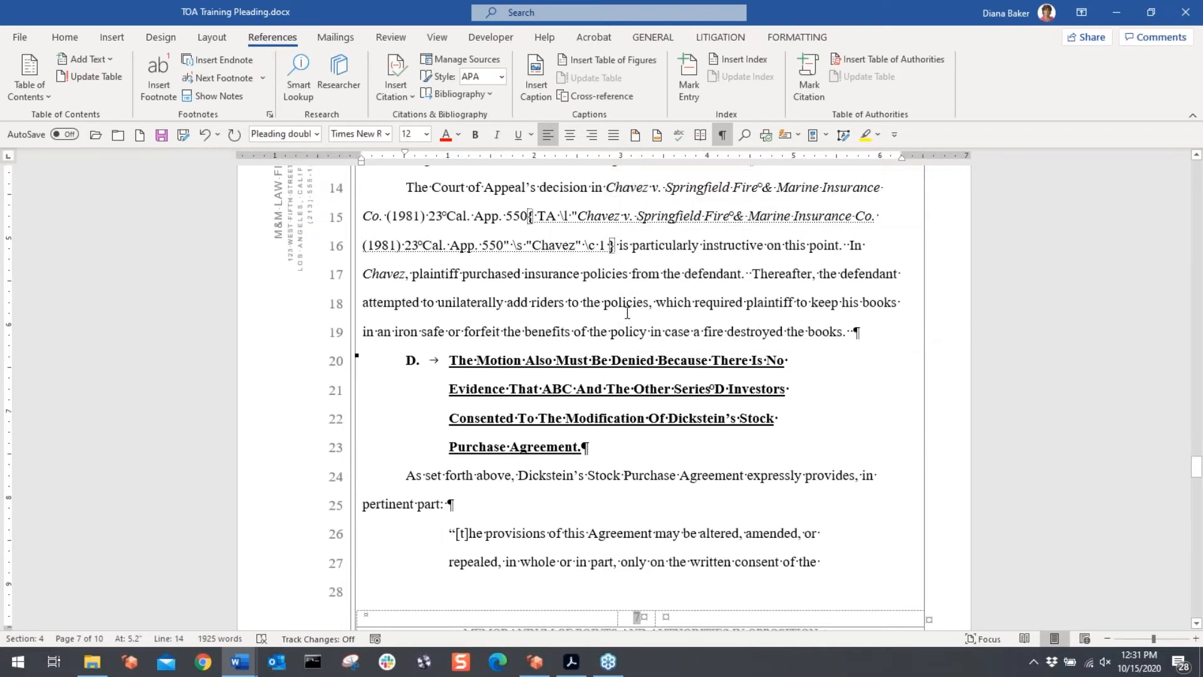
pyautogui.hotkey('shift', 'Right')
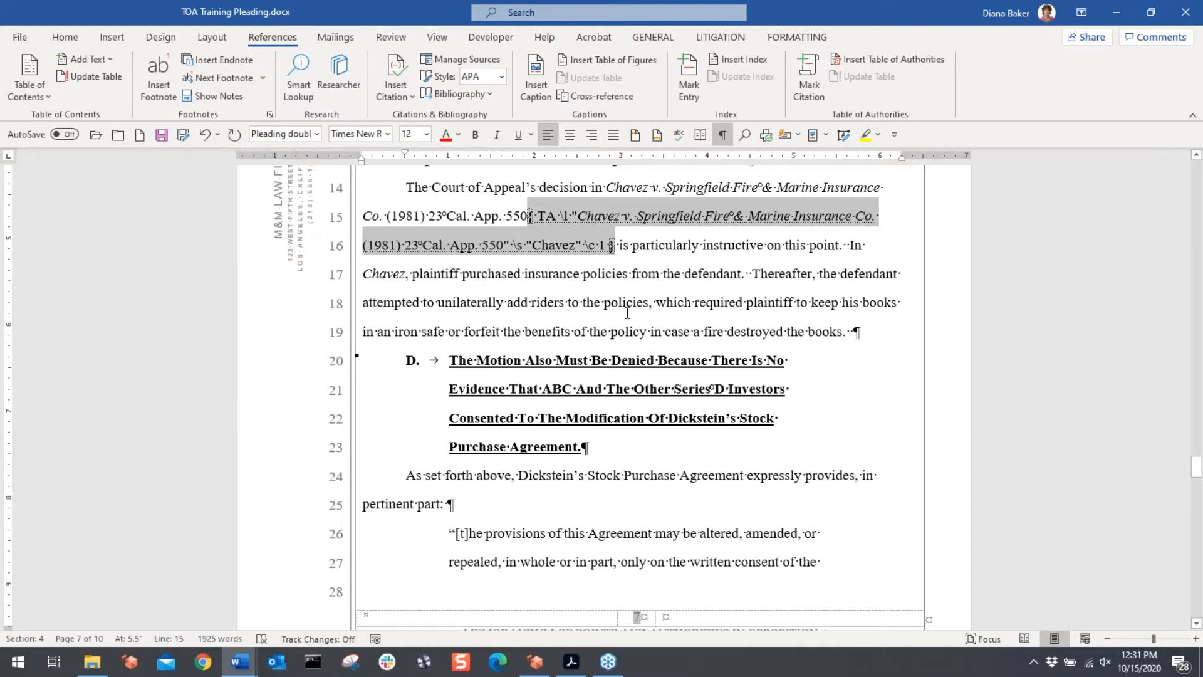
pyautogui.hotkey('alt', 'Tab')
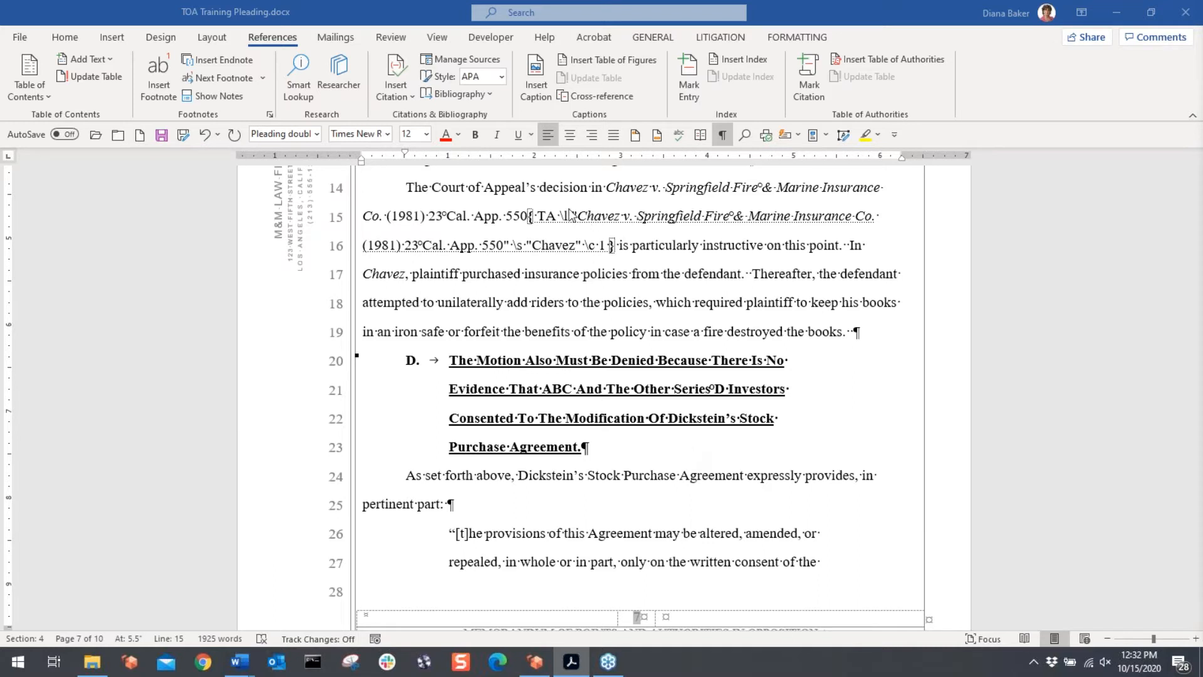
pyautogui.click(532, 217)
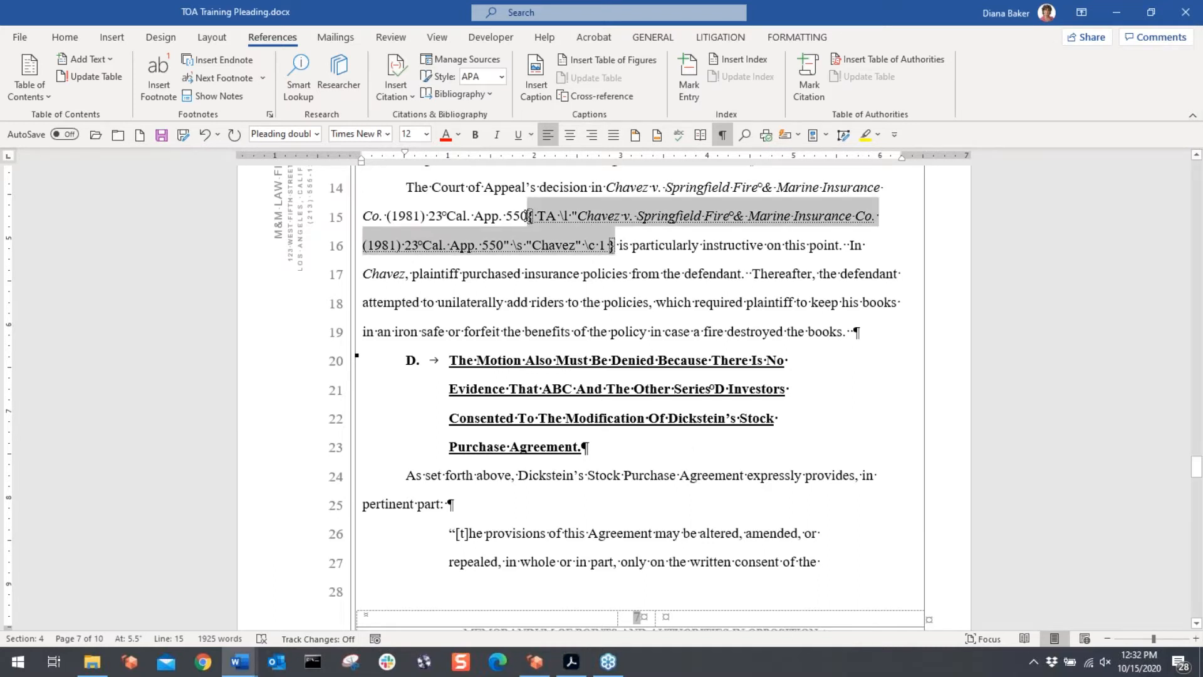
pyautogui.click(558, 212)
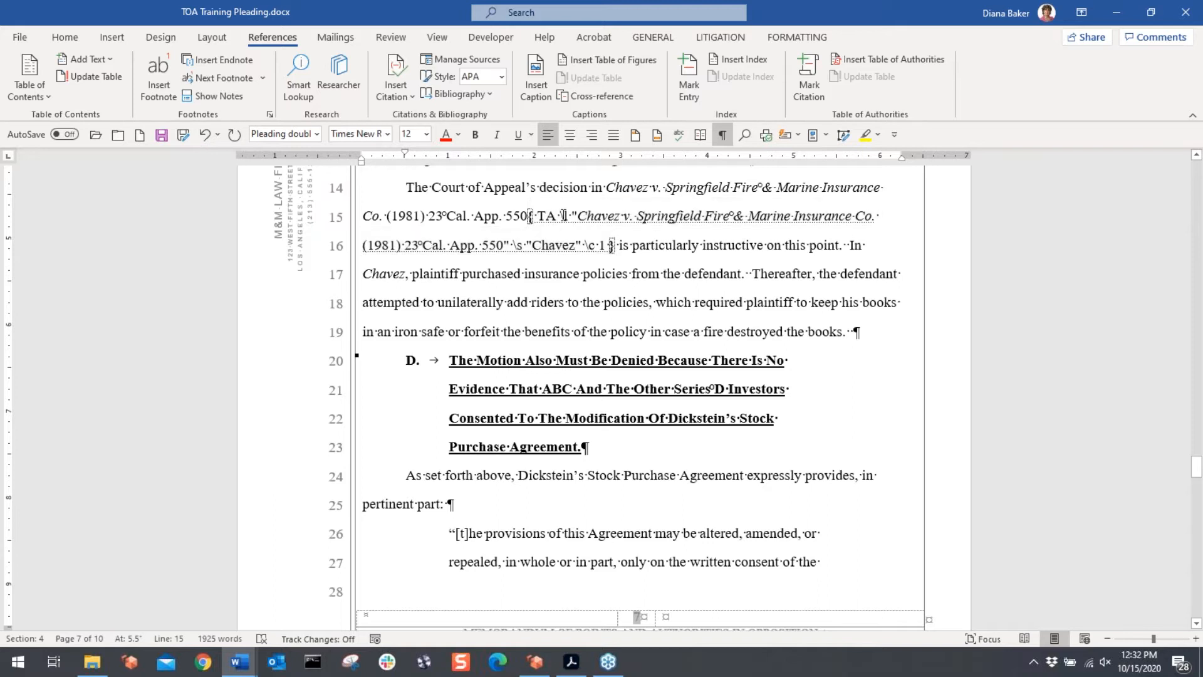
pyautogui.moveTo(561, 216); pyautogui.dragTo(568, 217)
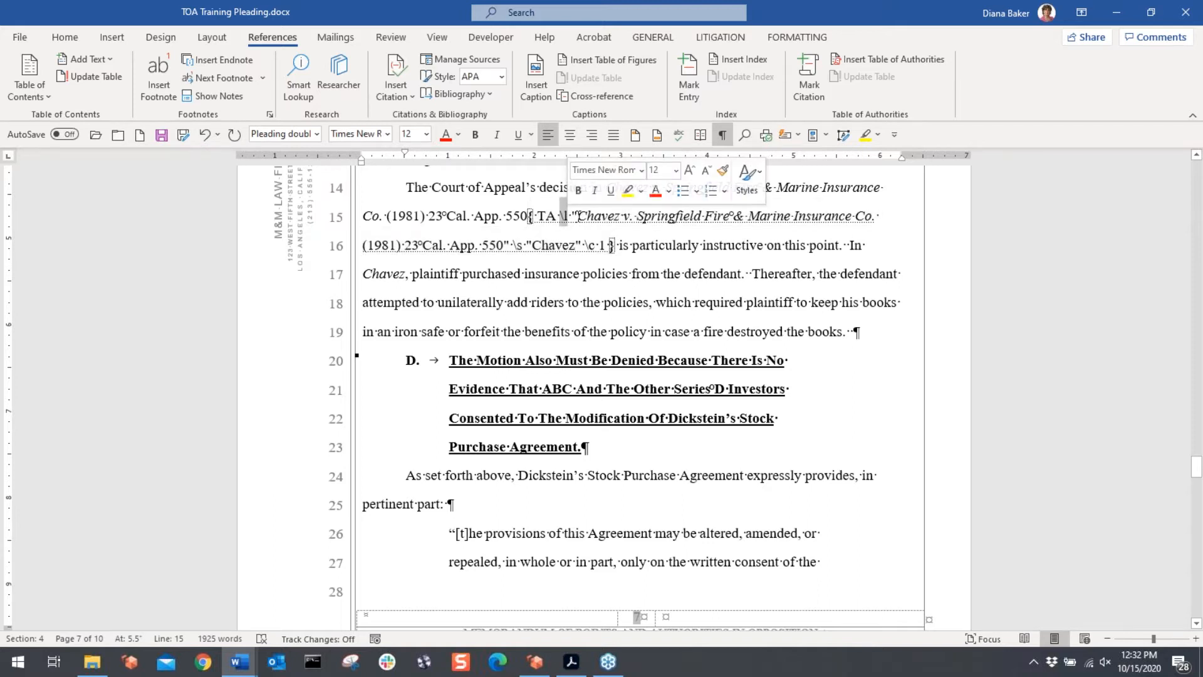
pyautogui.click(577, 216)
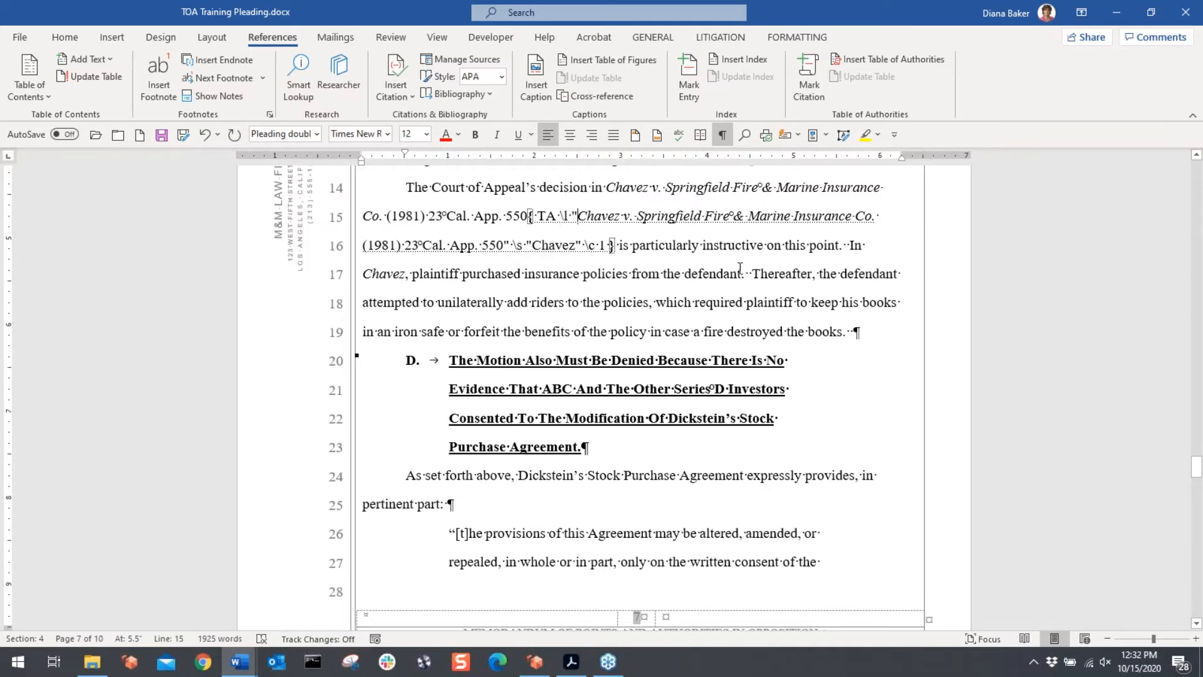
# Step: Highlight the long citation text inside the Chavez TA field, from the case name through "Cal. App. 550"
pyautogui.hotkey('ctrl', 'shift', 'Right')
pyautogui.hotkey('ctrl', 'shift', 'Right')
pyautogui.hotkey('ctrl', 'shift', 'Right')
pyautogui.hotkey('ctrl', 'shift', 'Right')
pyautogui.hotkey('ctrl', 'shift', 'Right')
pyautogui.hotkey('ctrl', 'shift', 'Right')
pyautogui.hotkey('ctrl', 'shift', 'Right')
pyautogui.hotkey('ctrl', 'shift', 'Right')
pyautogui.hotkey('ctrl', 'shift', 'Right')
pyautogui.hotkey('ctrl', 'shift', 'Right')
pyautogui.hotkey('ctrl', 'shift', 'Right')
pyautogui.hotkey('ctrl', 'shift', 'Right')
pyautogui.hotkey('ctrl', 'shift', 'Right')
pyautogui.hotkey('ctrl', 'shift', 'Right')
pyautogui.hotkey('ctrl', 'shift', 'Right')
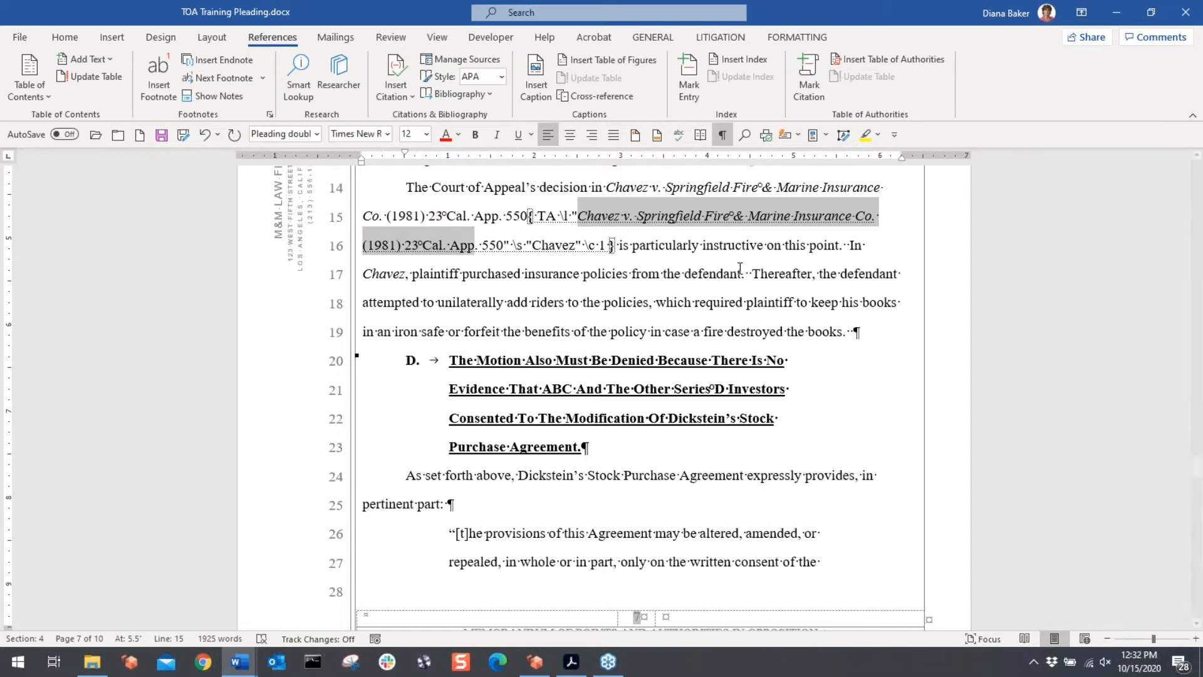
pyautogui.hotkey('shift', 'Right')
pyautogui.hotkey('shift', 'Right')
pyautogui.hotkey('shift', 'Right')
pyautogui.hotkey('shift', 'Right')
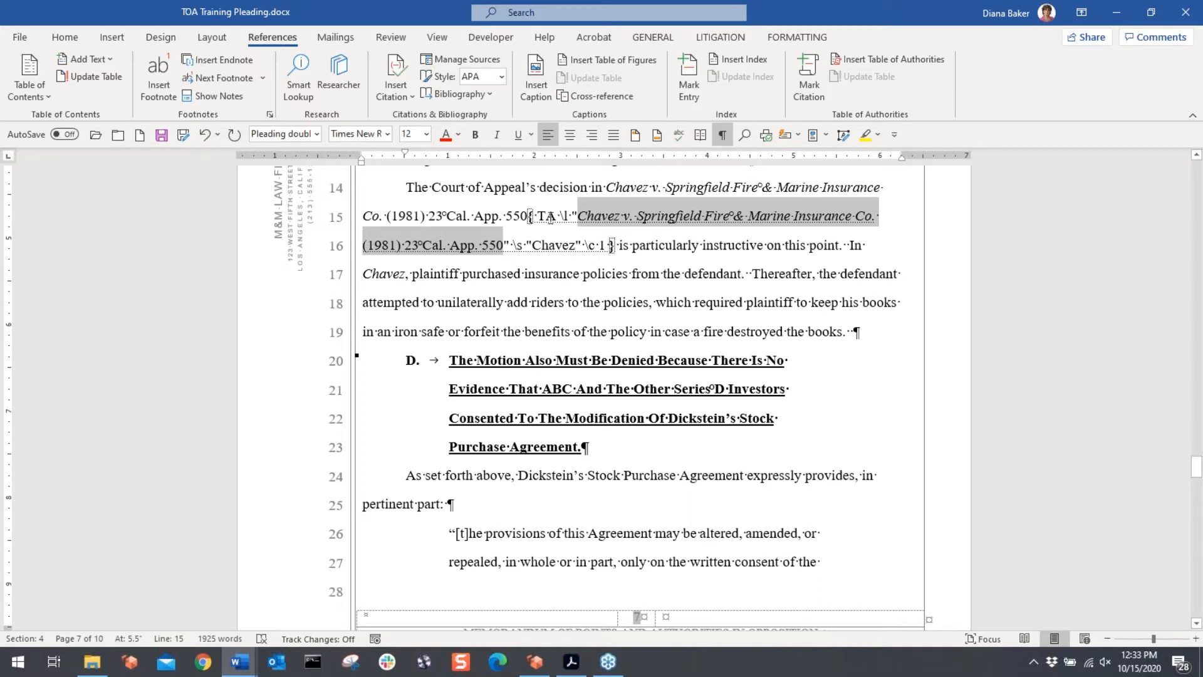
# Step: Insert a manual line break before "(1981)" in the long citation inside the Chavez TA field
pyautogui.click(609, 212)
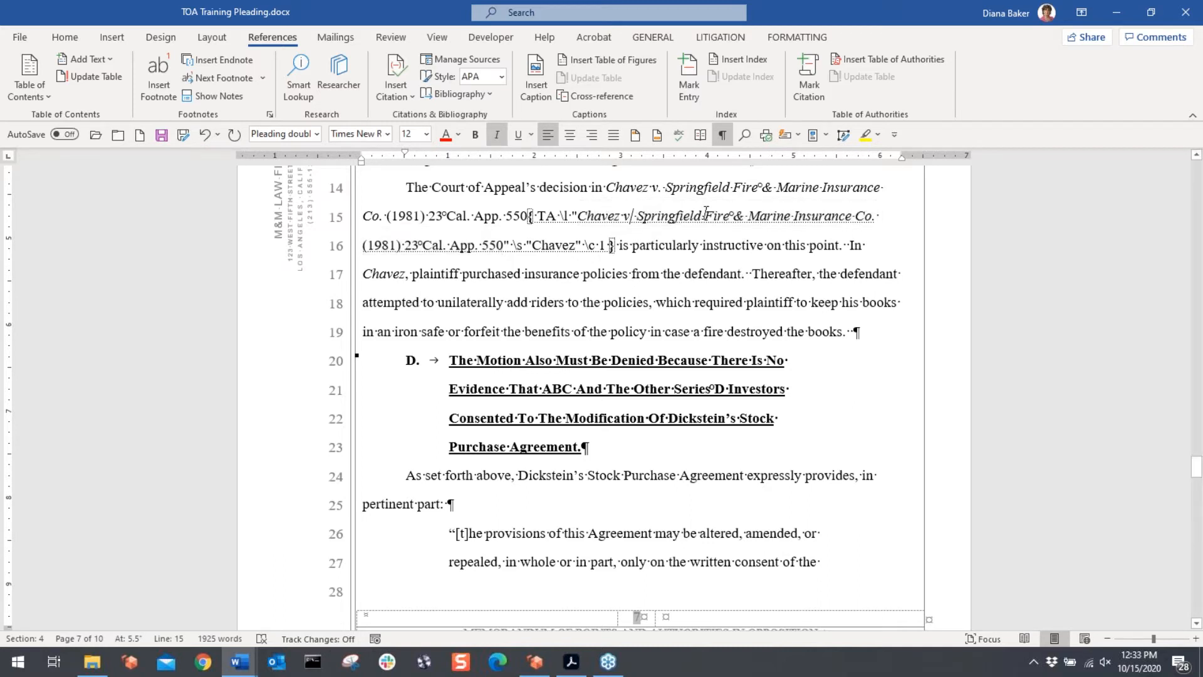
pyautogui.write('.')
pyautogui.click(361, 246)
pyautogui.hotkey('shift', 'Return')
pyautogui.moveTo(880, 217); pyautogui.dragTo(891, 216)
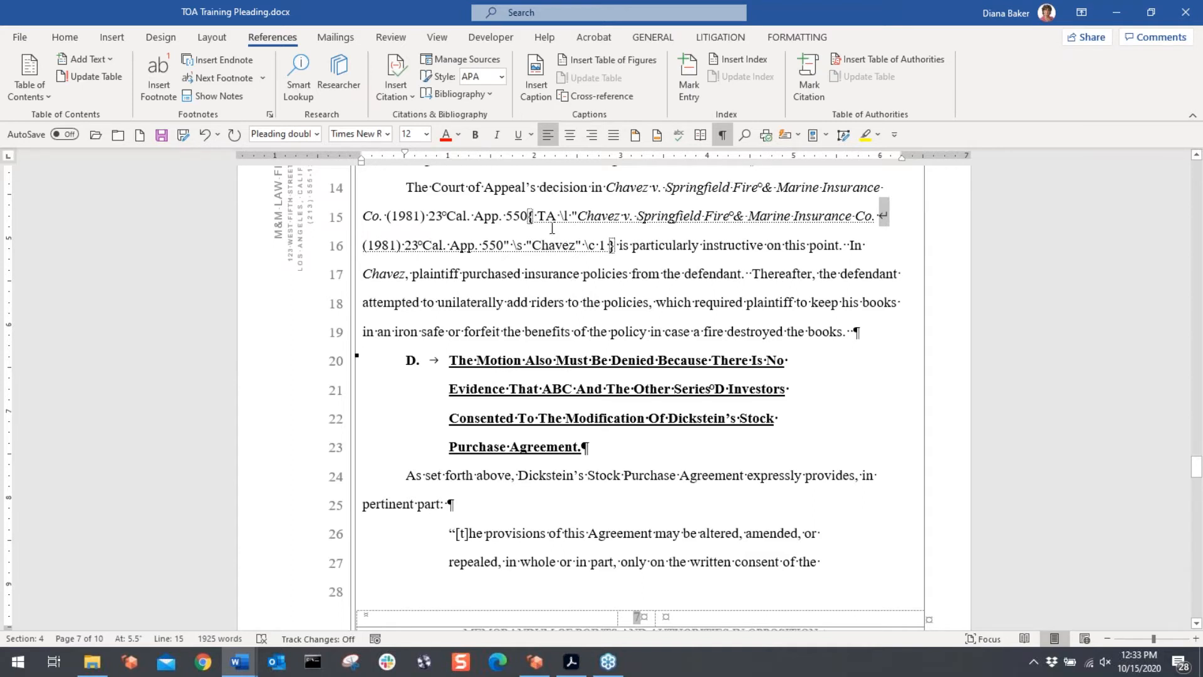
pyautogui.doubleClick(531, 216)
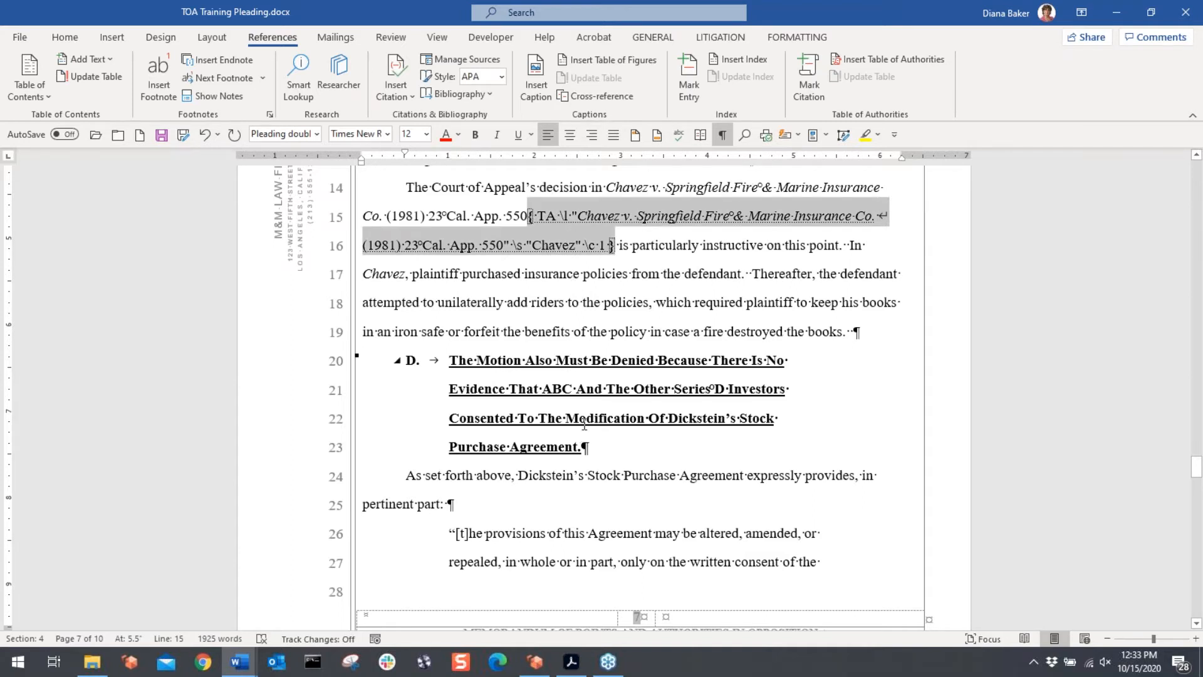
# Step: Hide the formatting marks and update the whole Table of Authorities to apply the Chavez line break
pyautogui.scroll(7, 596, 420)
pyautogui.scroll(15, 598, 418)
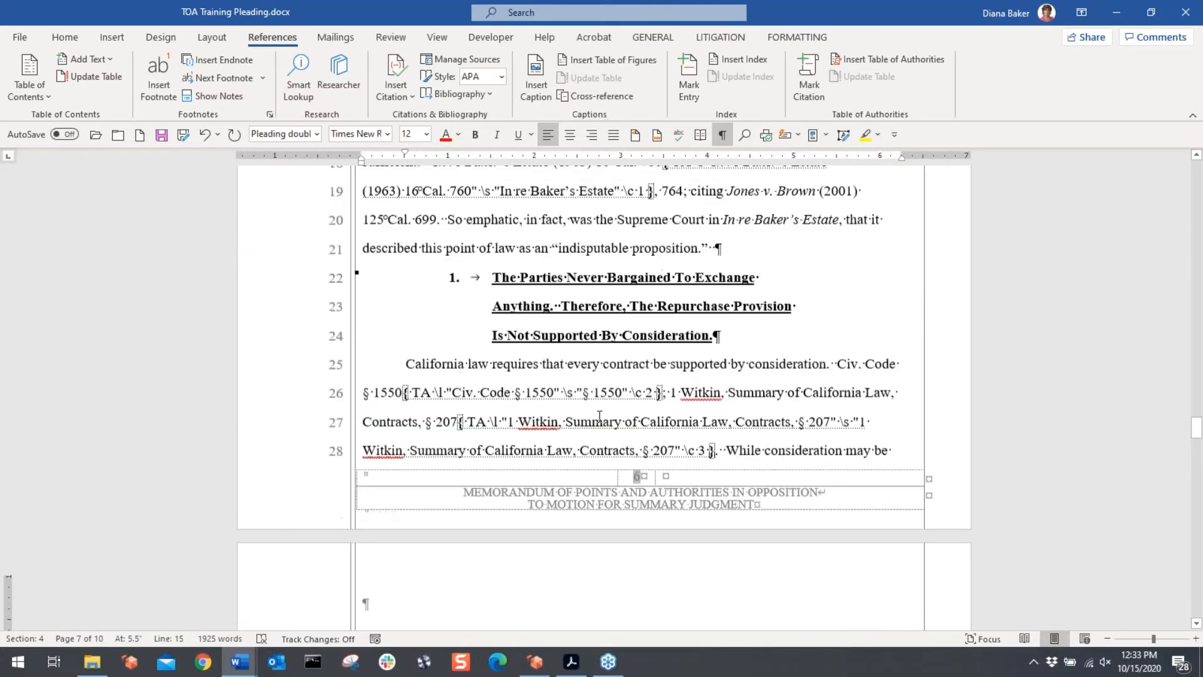
pyautogui.scroll(20, 598, 417)
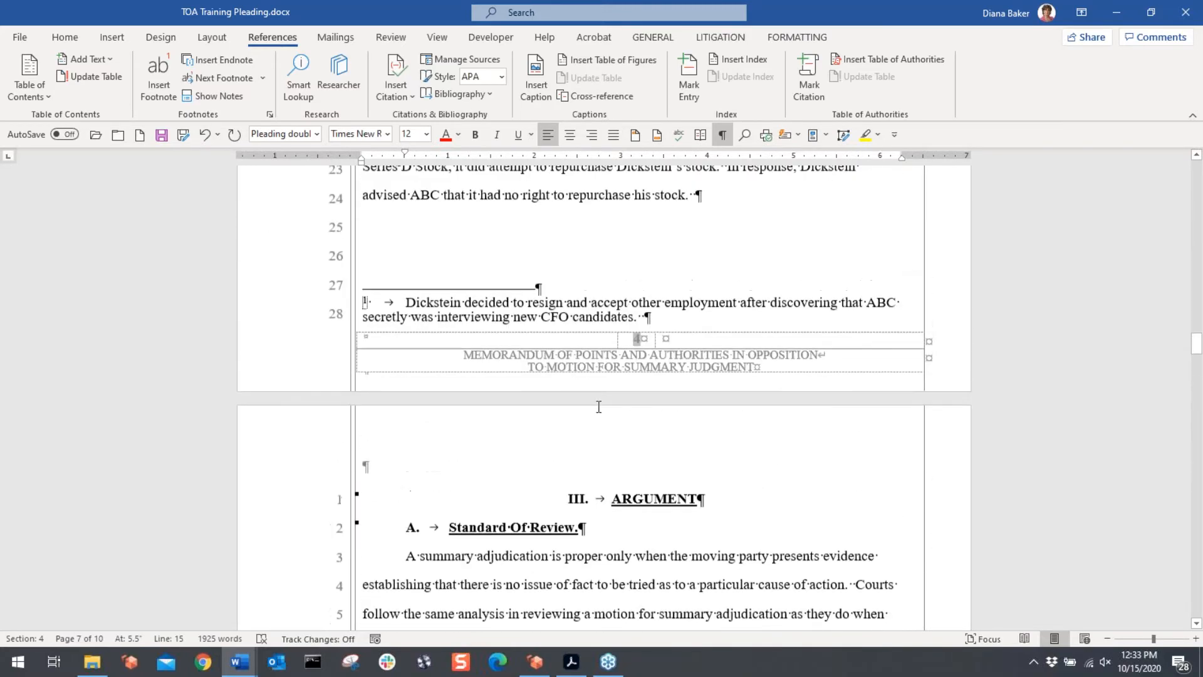
pyautogui.scroll(6, 598, 417)
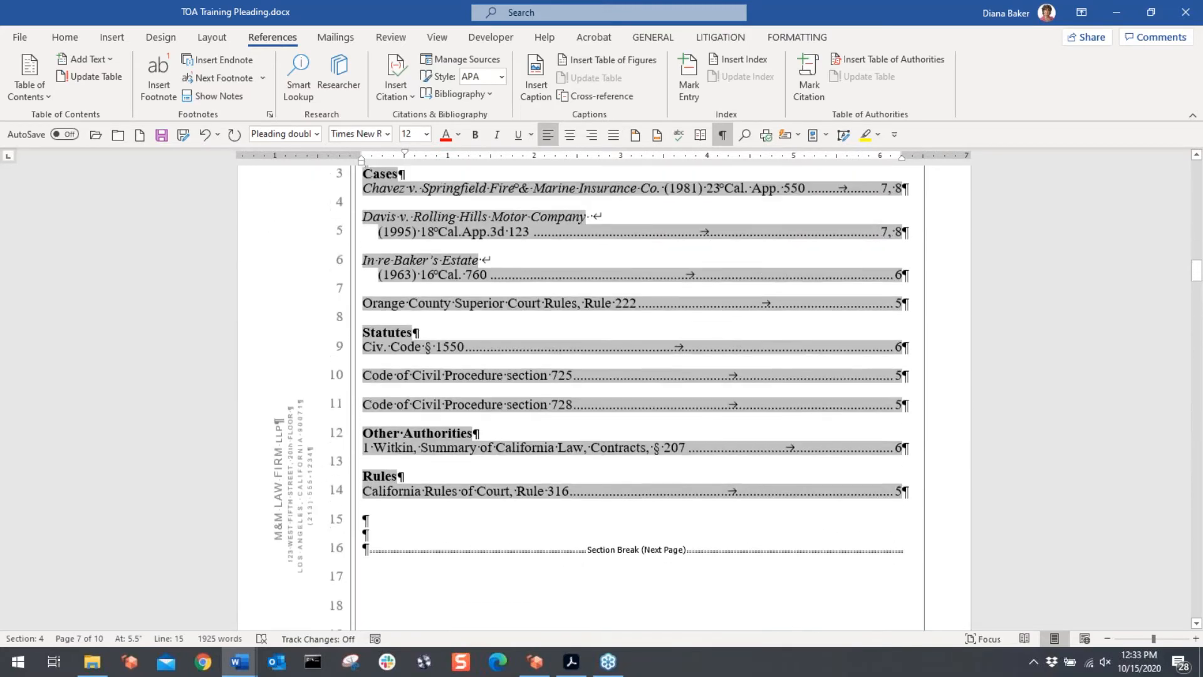
pyautogui.click(722, 136)
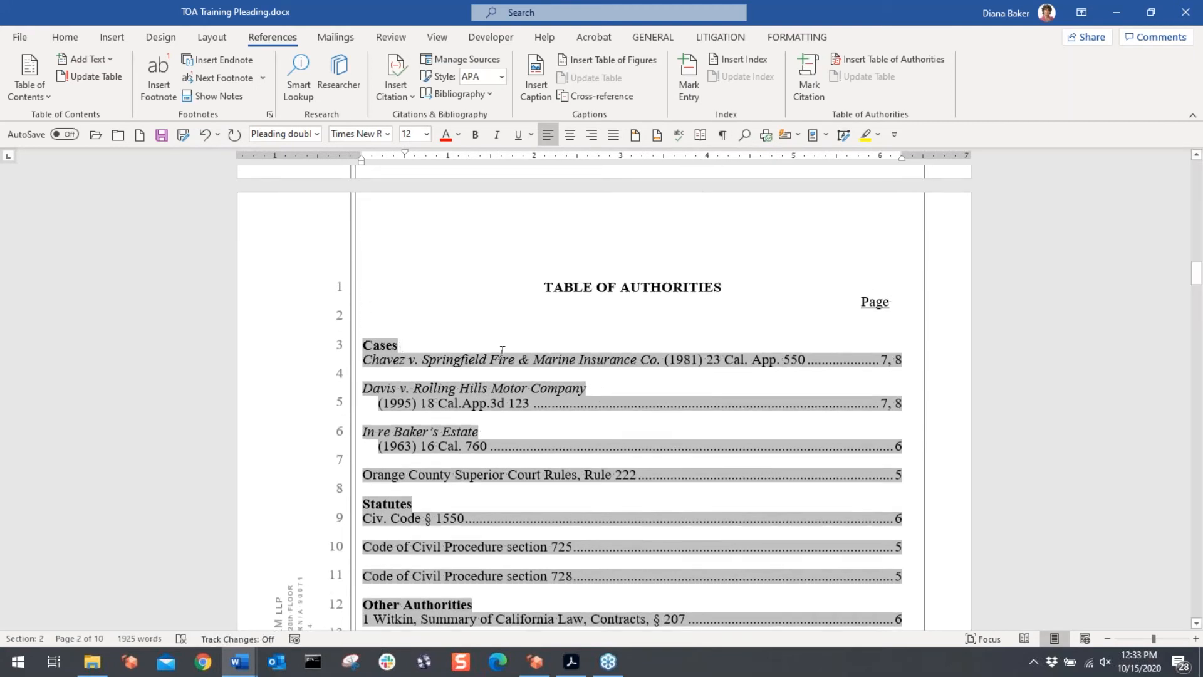
pyautogui.scroll(-3, 384, 268)
pyautogui.moveTo(384, 268); pyautogui.dragTo(390, 559)
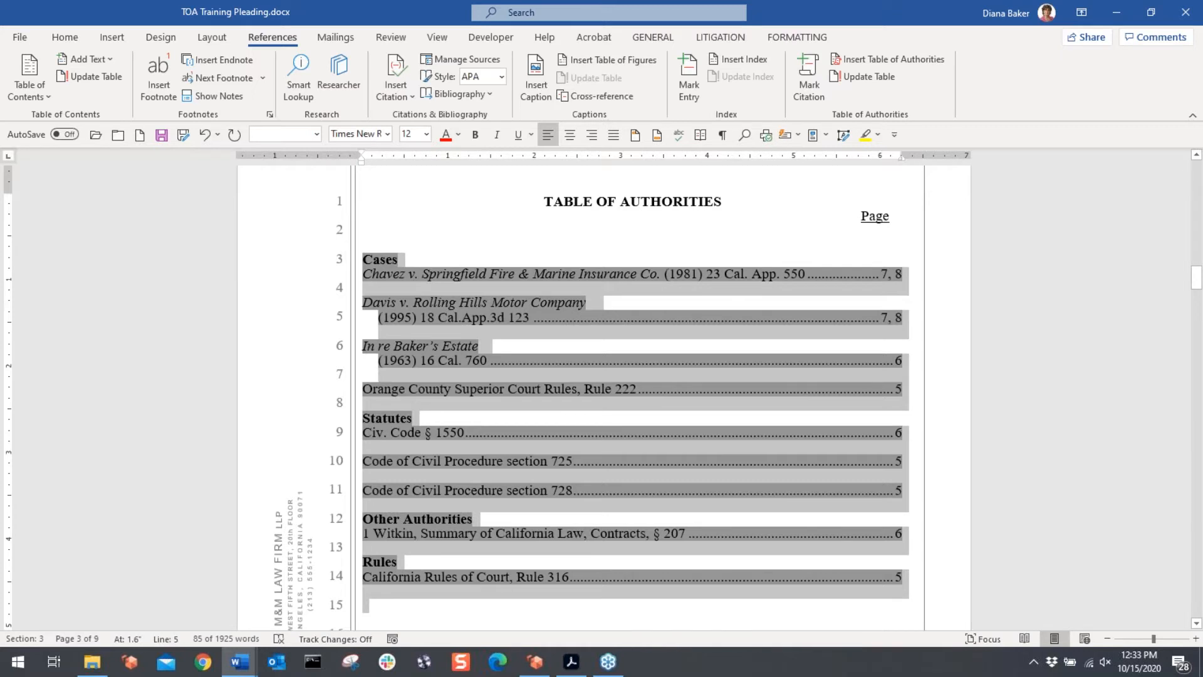
pyautogui.press('F9')
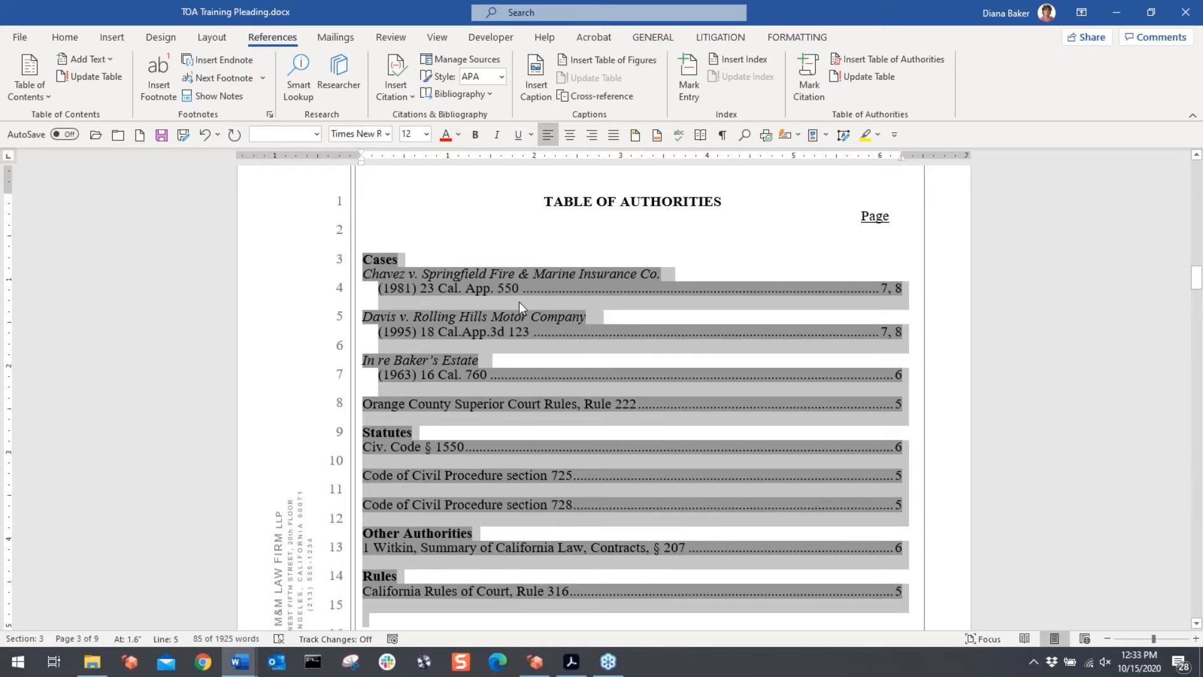
# Step: Show the formatting marks again and review which category each Table of Authorities entry falls under
pyautogui.click(723, 134)
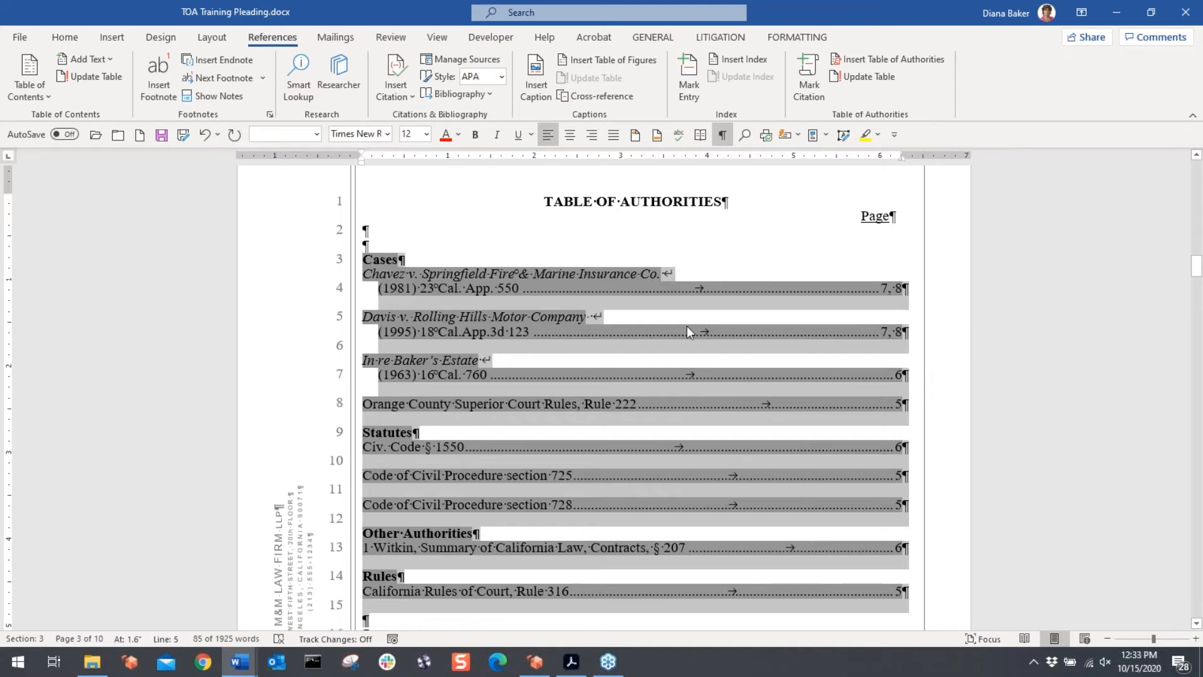
pyautogui.scroll(-3, 688, 329)
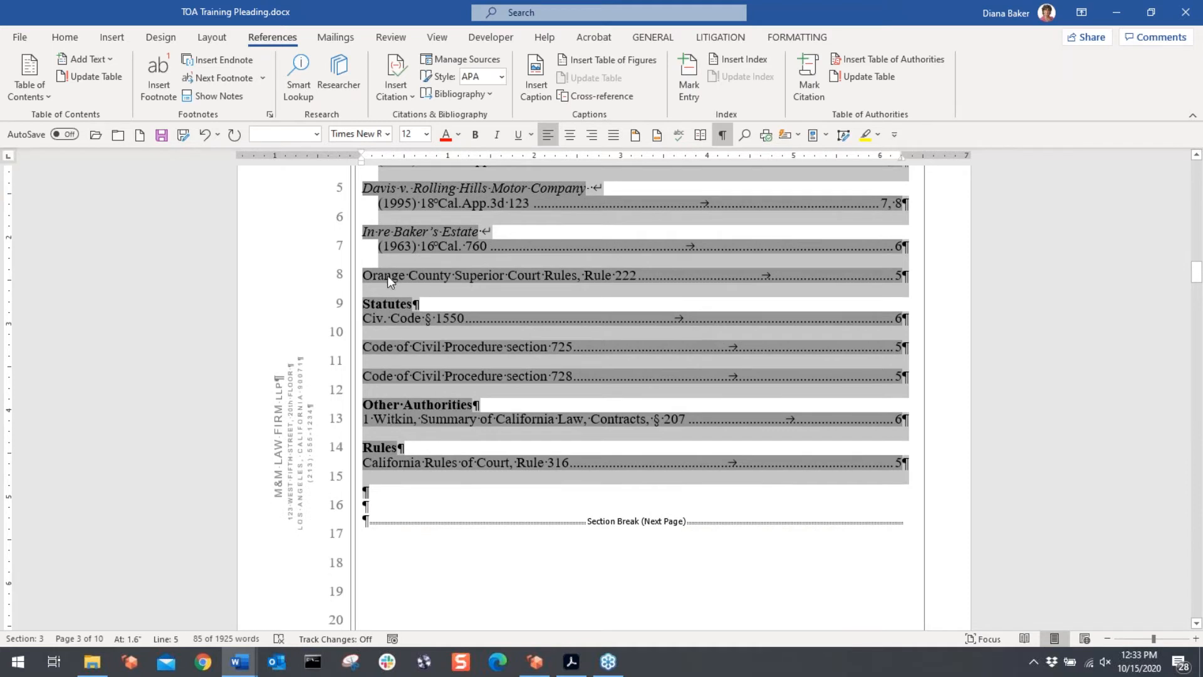
pyautogui.scroll(2, 473, 288)
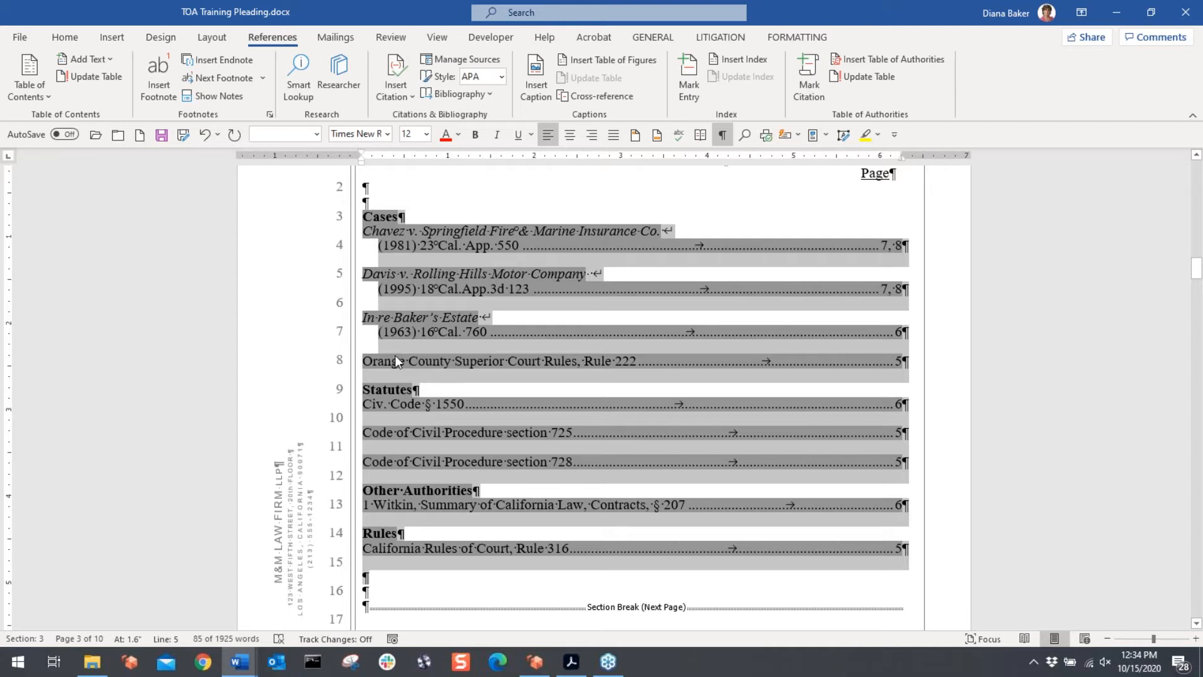
pyautogui.scroll(-1, 397, 364)
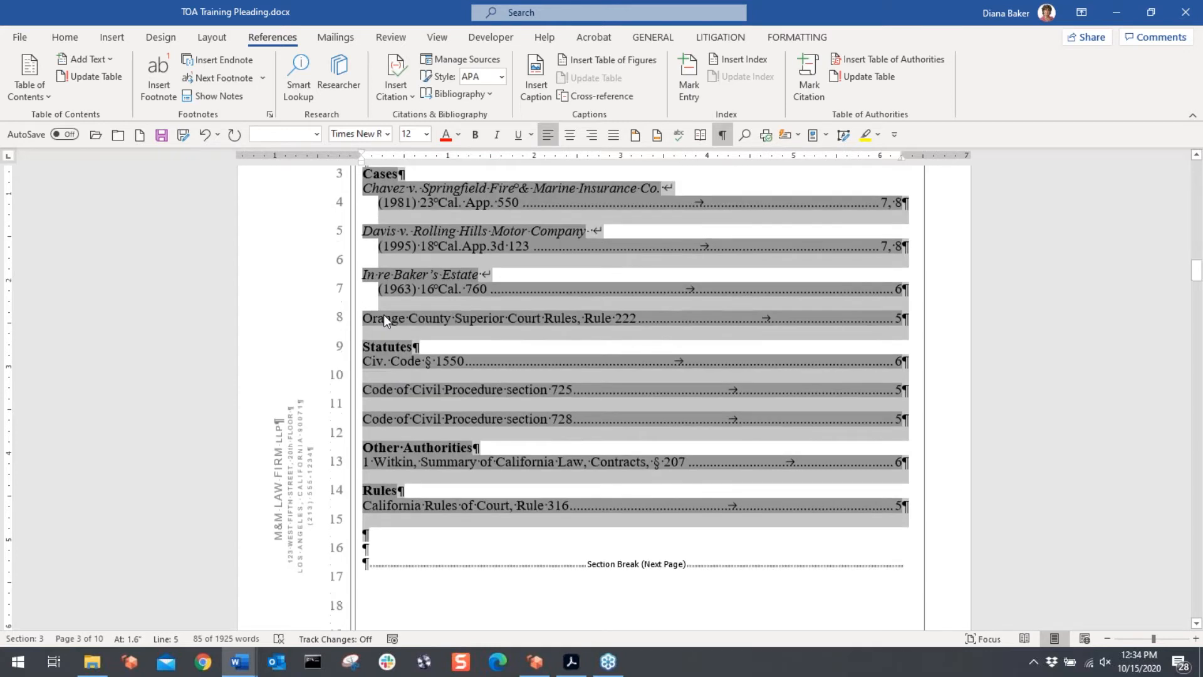
# Step: Try to move the "Orange County Superior Court Rules, Rule 222" entry from Cases to the start of Rules directly in the table
pyautogui.click(383, 317)
pyautogui.moveTo(364, 318); pyautogui.dragTo(914, 315)
pyautogui.hotkey('ctrl', 'c')
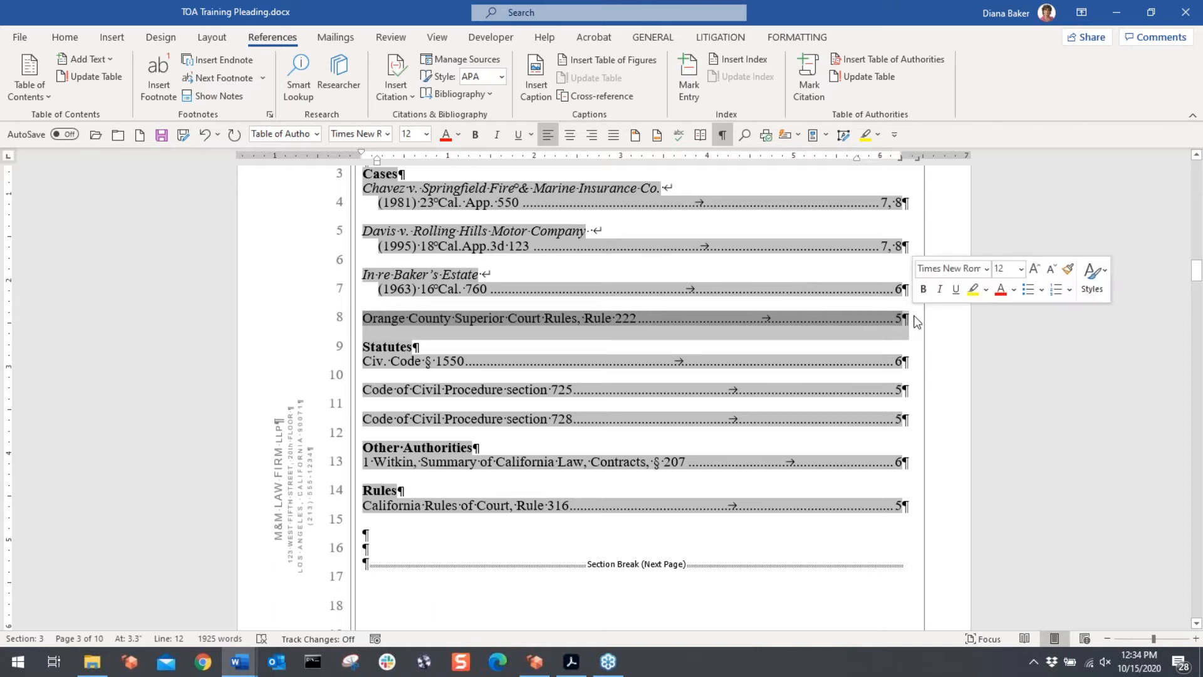
pyautogui.press('Delete')
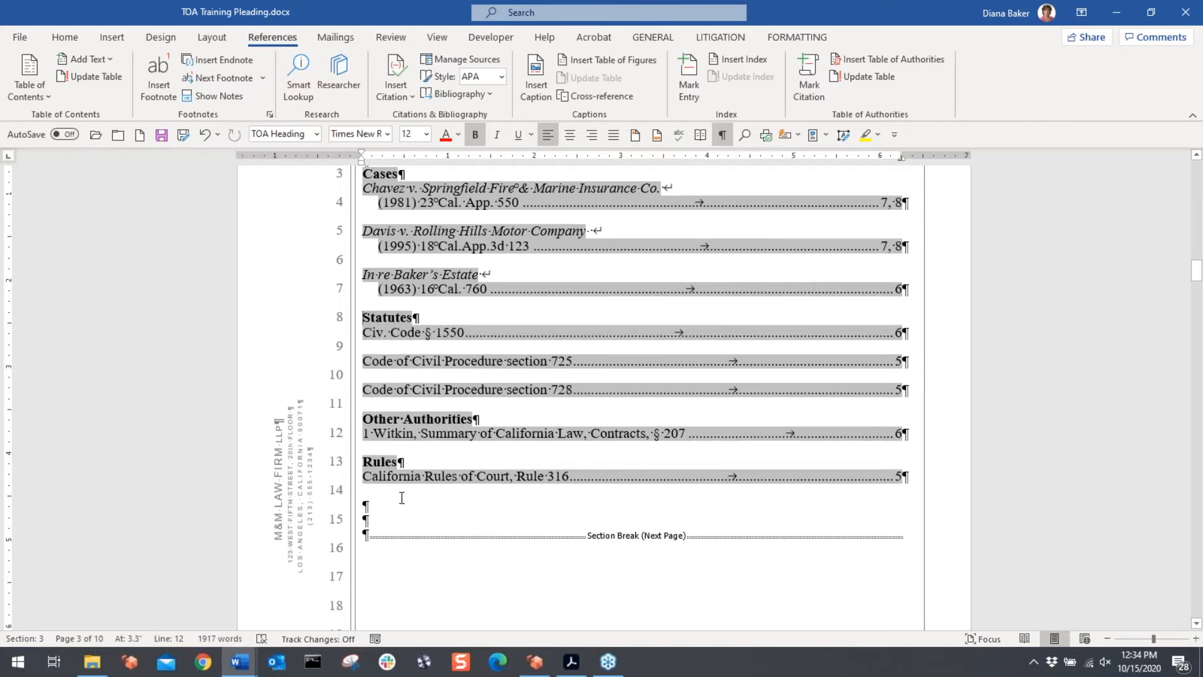
pyautogui.click(470, 542)
pyautogui.press('Return')
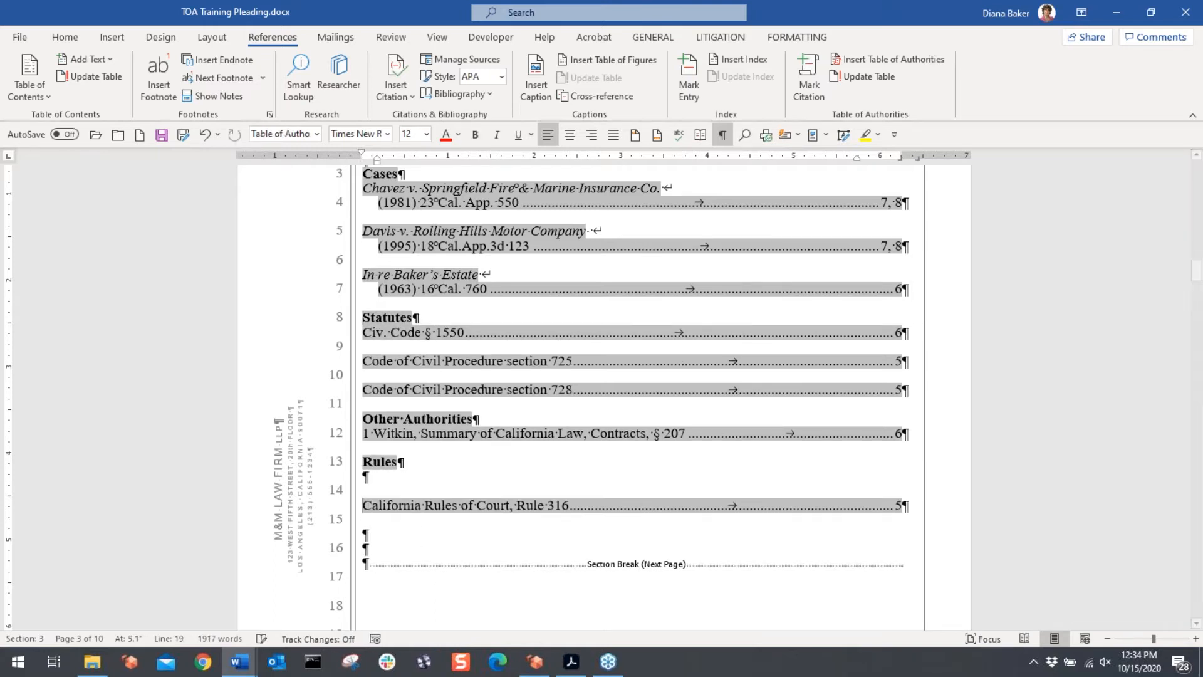
pyautogui.hotkey('ctrl', 'v')
pyautogui.press('Delete')
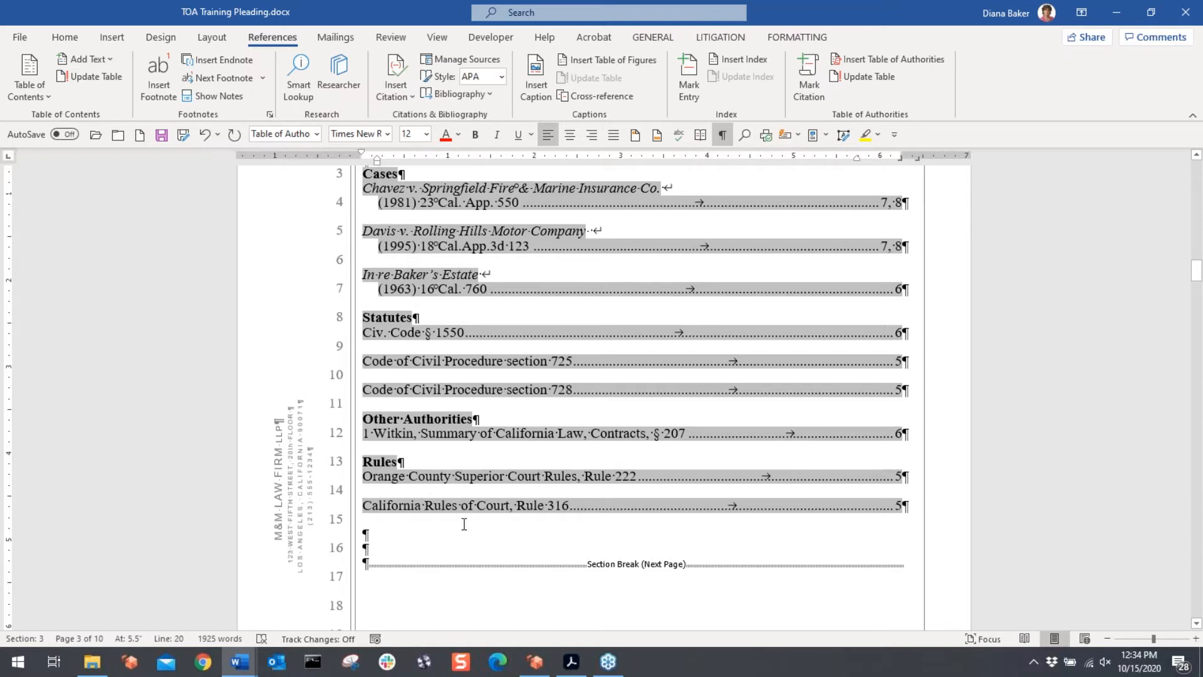
# Step: Remove the moved Rule 222 entry from Rules and restore it as the last entry under Cases
pyautogui.hotkey('shift', 'Up')
pyautogui.press('Delete')
pyautogui.press('Delete')
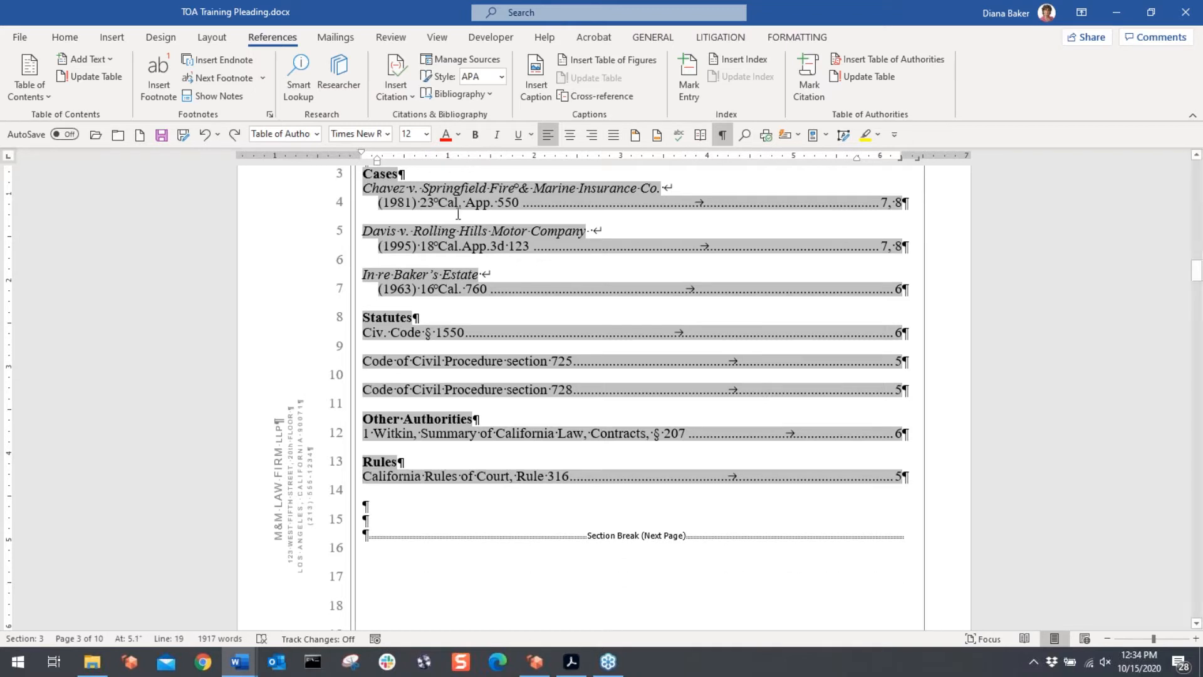
pyautogui.hotkey('ctrl', 'v')
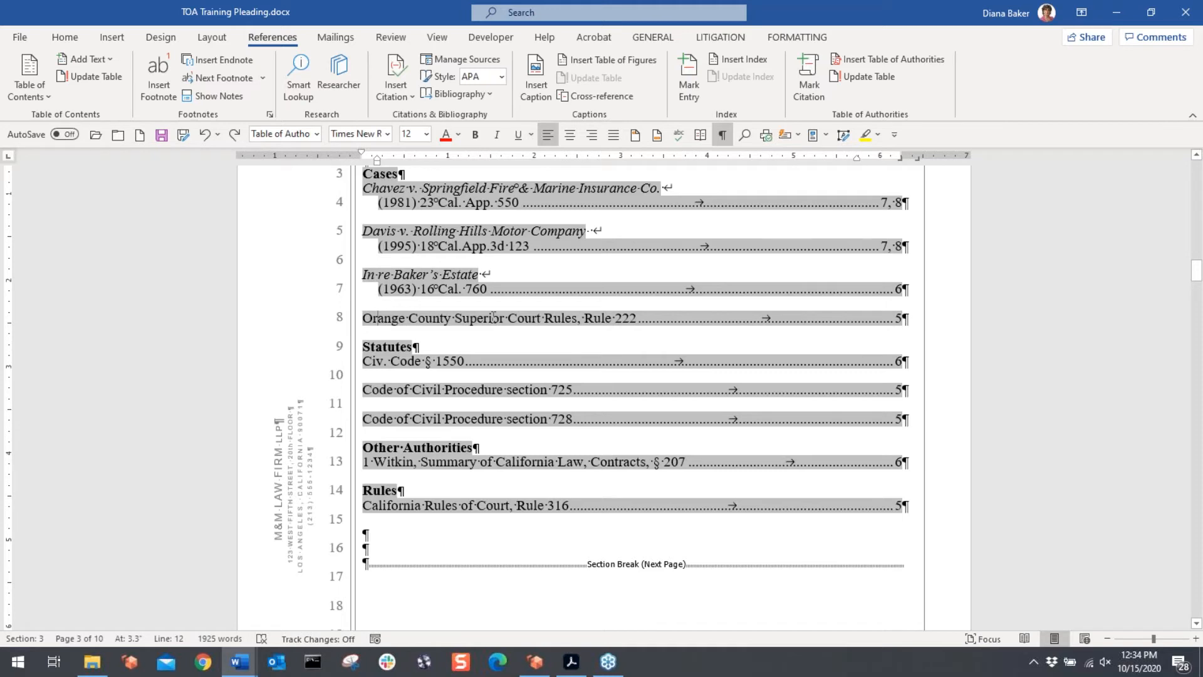
# Step: Search for "222" to find the Orange County Superior Court Rules citation in the body and select its hidden TA field
pyautogui.click(442, 555)
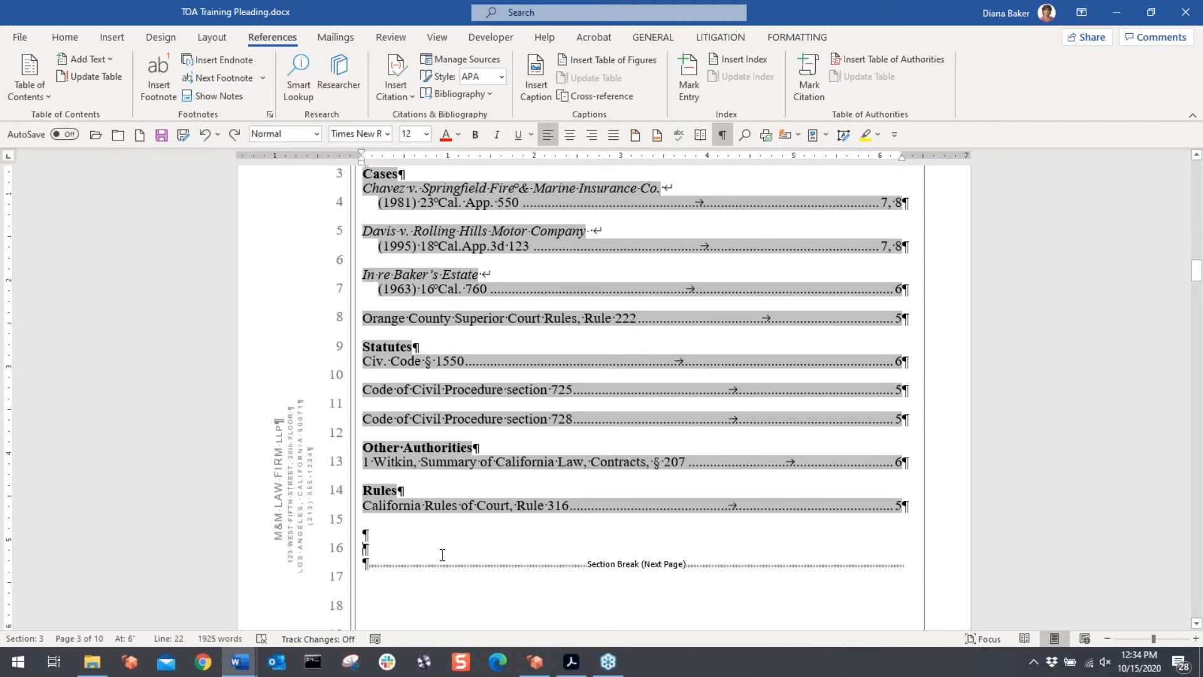
pyautogui.hotkey('ctrl', 'f')
pyautogui.write('222')
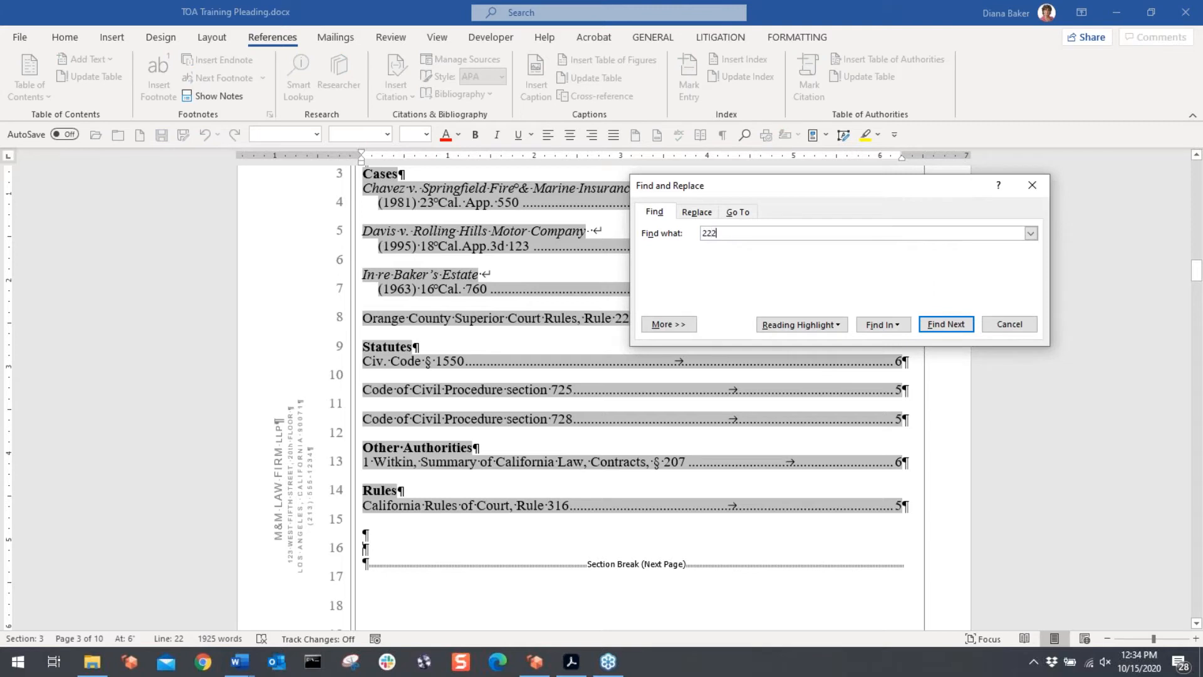
pyautogui.click(940, 329)
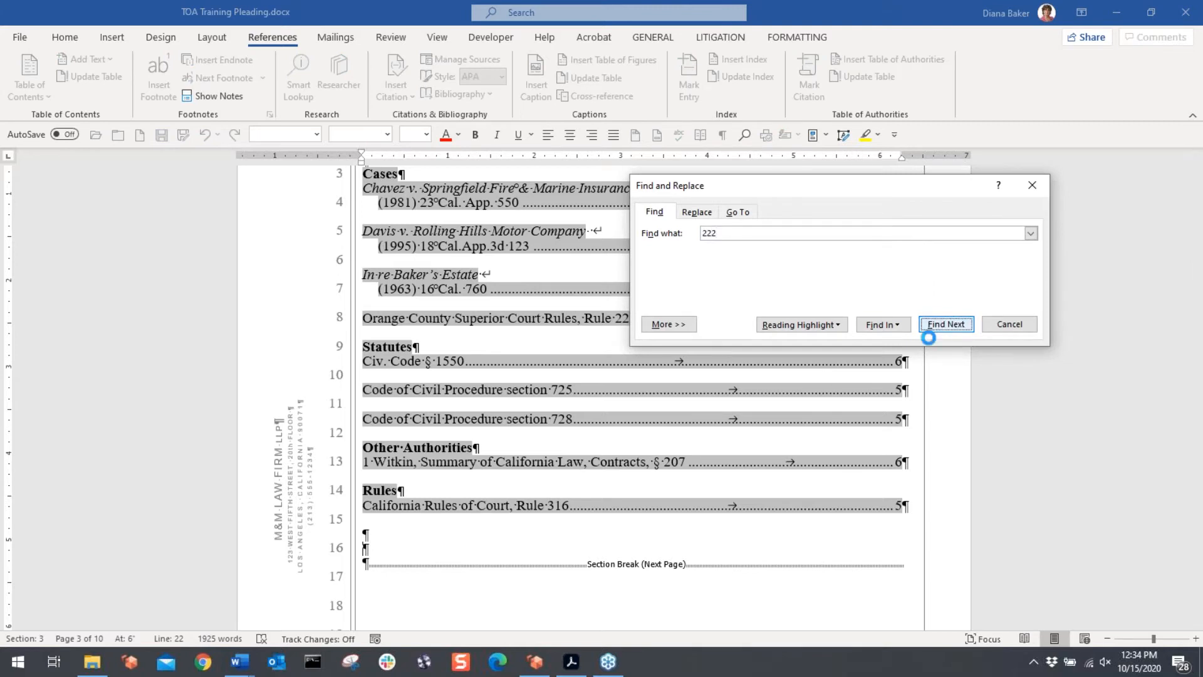
pyautogui.scroll(-3, 681, 533)
pyautogui.click(1010, 324)
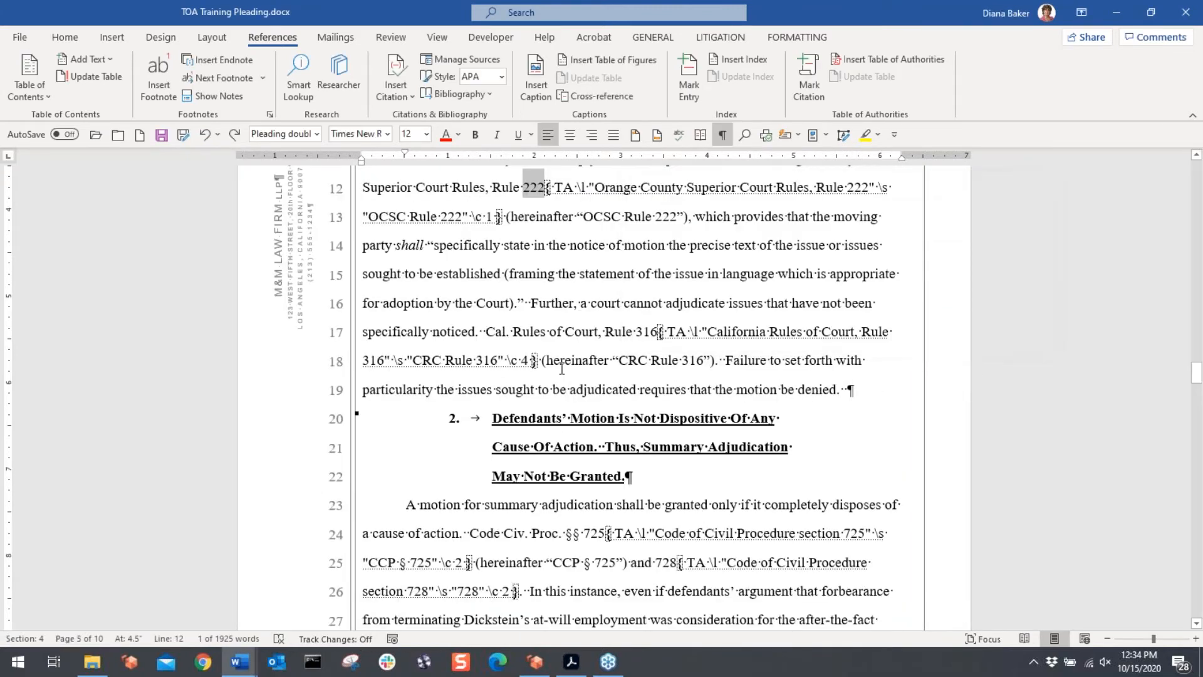
pyautogui.scroll(1, 562, 368)
pyautogui.click(551, 226)
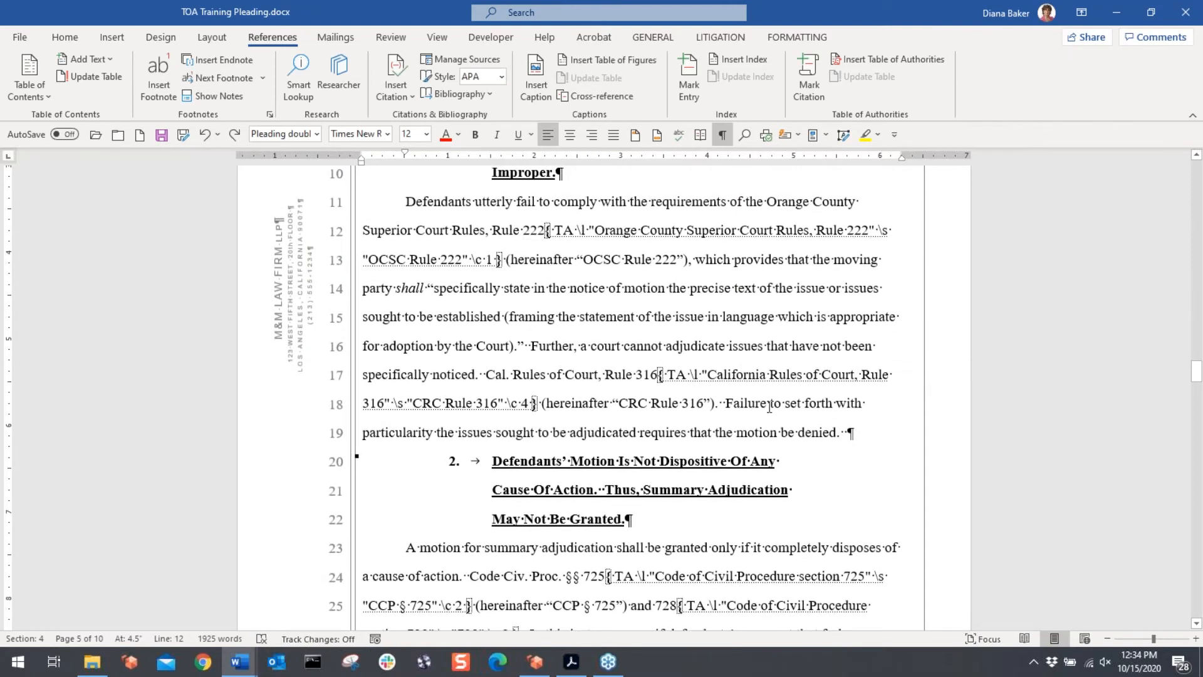
pyautogui.hotkey('shift', 'Right')
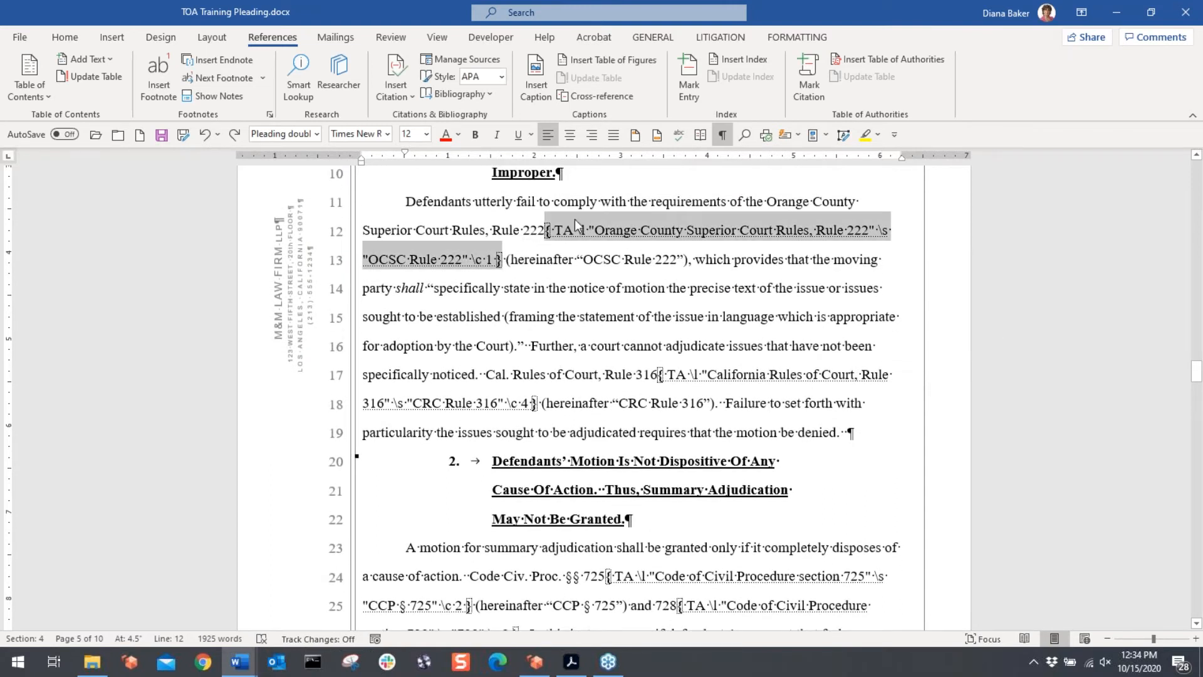
# Step: Highlight the long citation "Orange County Superior Court Rules, Rule 222" inside its TA field
pyautogui.click(594, 231)
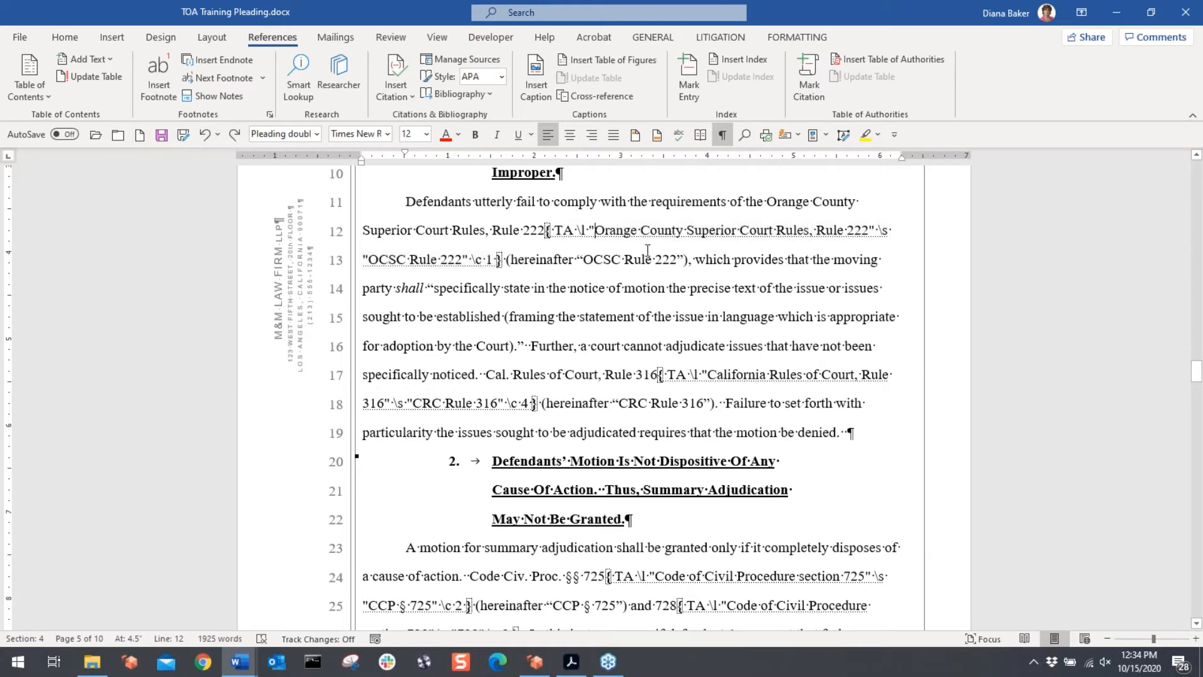
pyautogui.hotkey('ctrl', 'shift', 'Right')
pyautogui.hotkey('ctrl', 'shift', 'Right')
pyautogui.hotkey('ctrl', 'shift', 'Right')
pyautogui.hotkey('ctrl', 'shift', 'Right')
pyautogui.hotkey('ctrl', 'shift', 'Right')
pyautogui.hotkey('ctrl', 'shift', 'Right')
pyautogui.hotkey('ctrl', 'shift', 'Right')
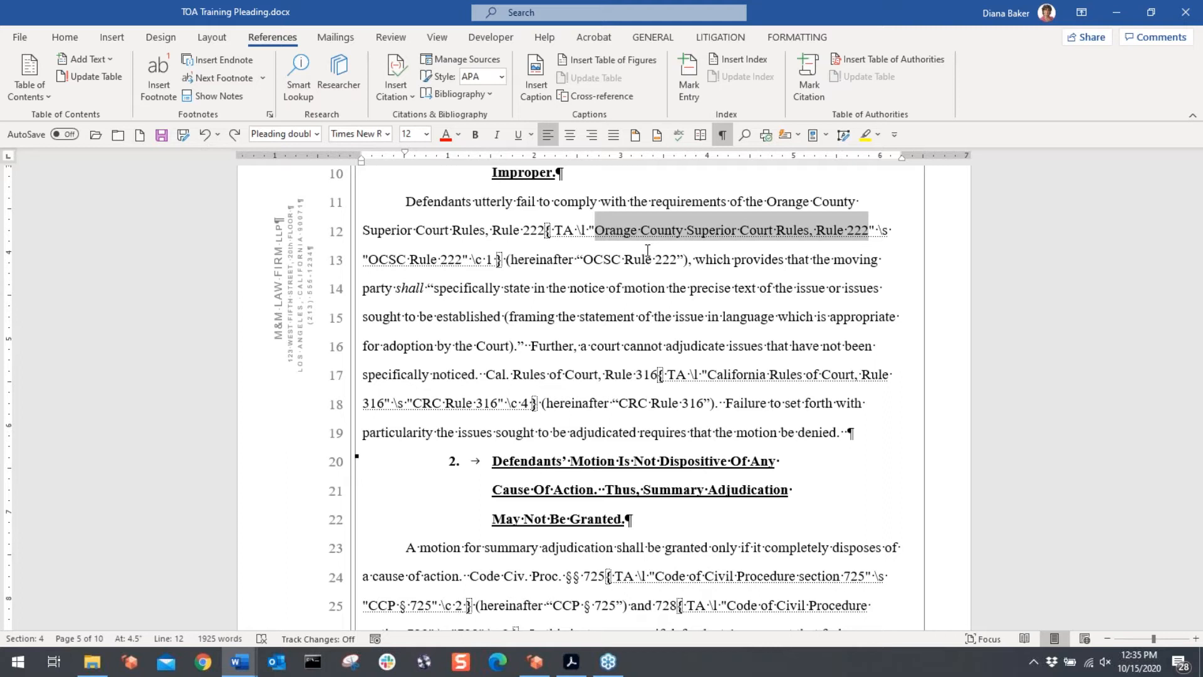
# Step: Examine the \s switch and highlight the short citation "OCSC Rule 222" inside the same TA field
pyautogui.press('Right')
pyautogui.press('Right')
pyautogui.press('Right')
pyautogui.hotkey('shift', 'Right')
pyautogui.hotkey('shift', 'Right')
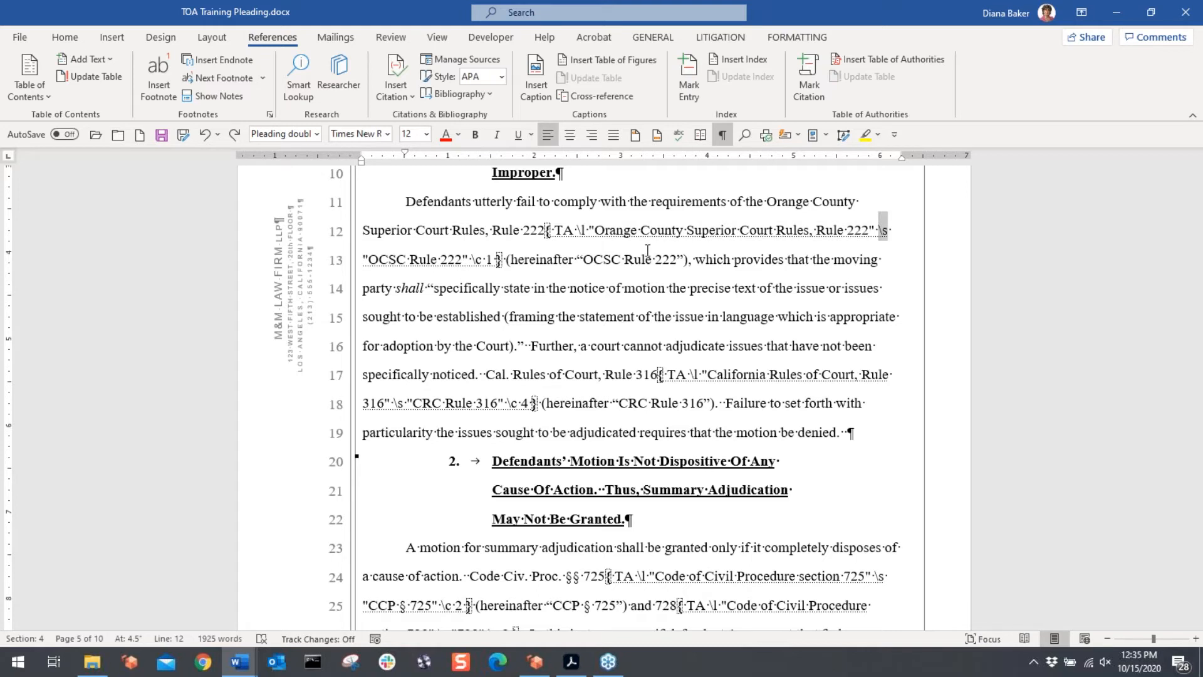
pyautogui.press('Right')
pyautogui.press('Right')
pyautogui.hotkey('ctrl', 'shift', 'Right')
pyautogui.hotkey('ctrl', 'shift', 'Right')
pyautogui.hotkey('ctrl', 'shift', 'Right')
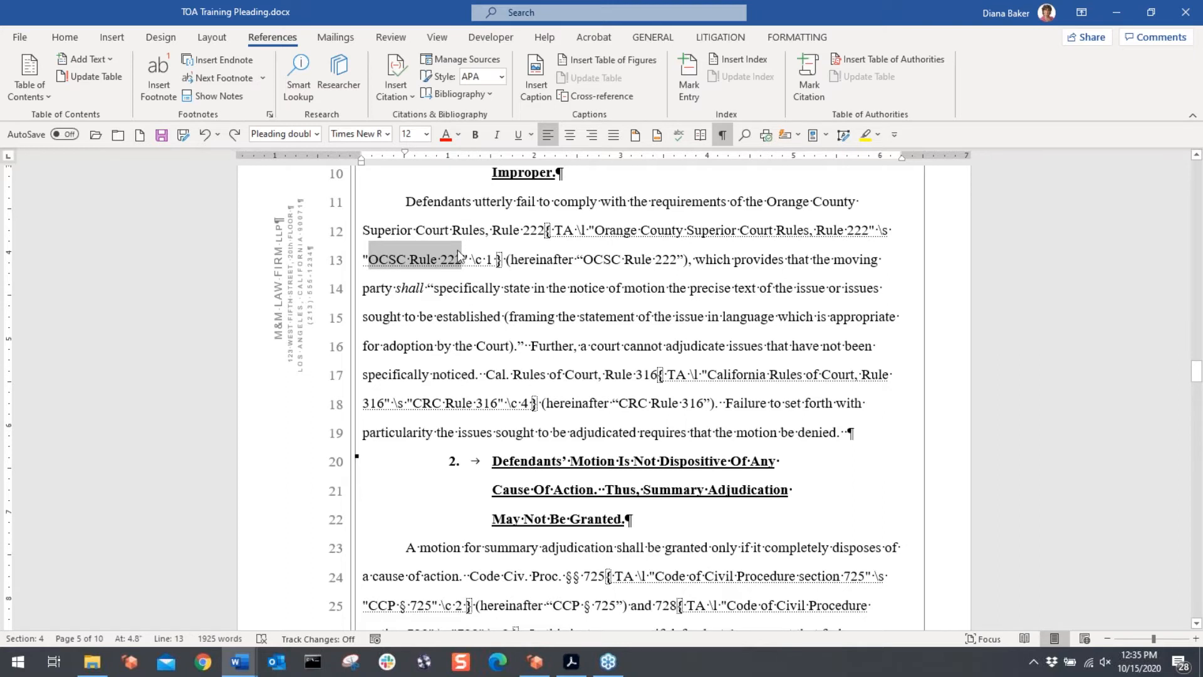
# Step: Highlight the \c category switch with its number in the Rule 222 TA field
pyautogui.click(476, 258)
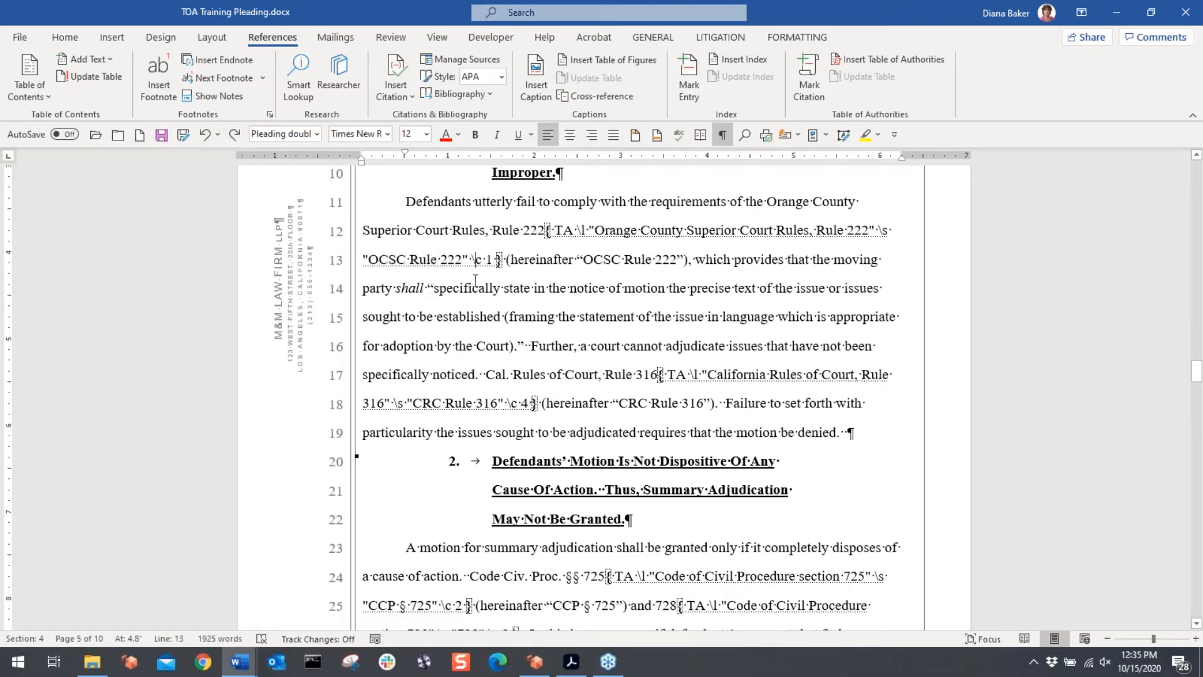
pyautogui.hotkey('shift', 'Right')
pyautogui.hotkey('shift', 'Right')
pyautogui.hotkey('shift', 'Right')
pyautogui.hotkey('shift', 'Right')
pyautogui.hotkey('alt', 'Tab')
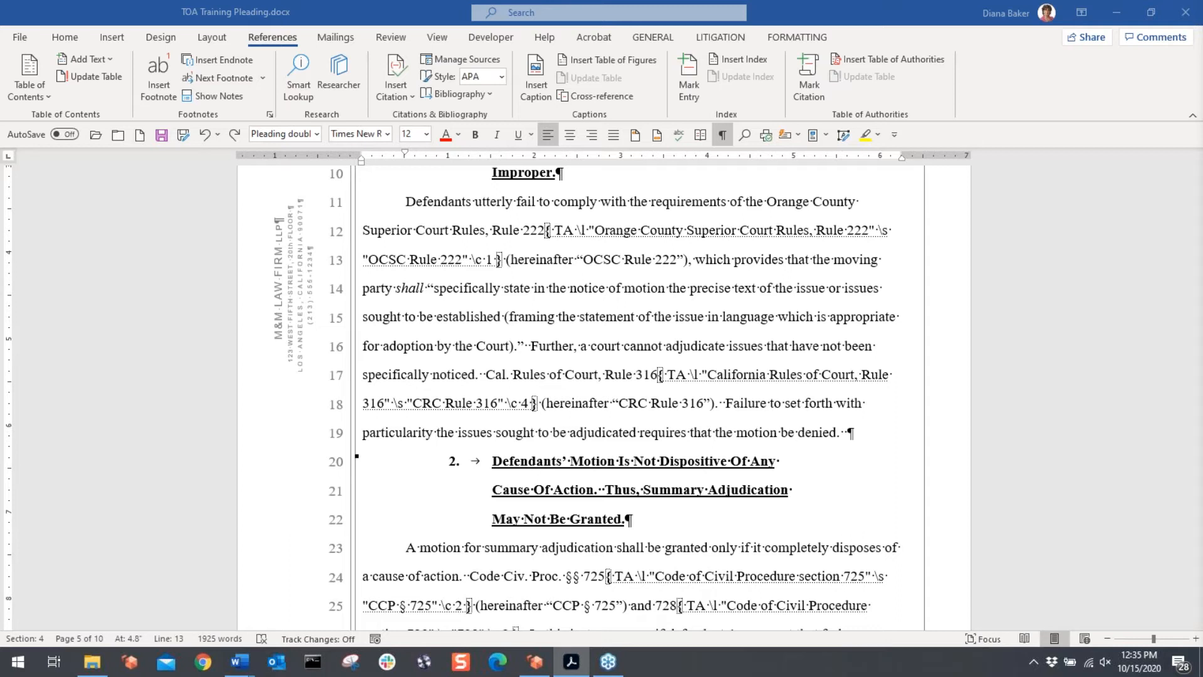
pyautogui.moveTo(494, 260); pyautogui.dragTo(472, 260)
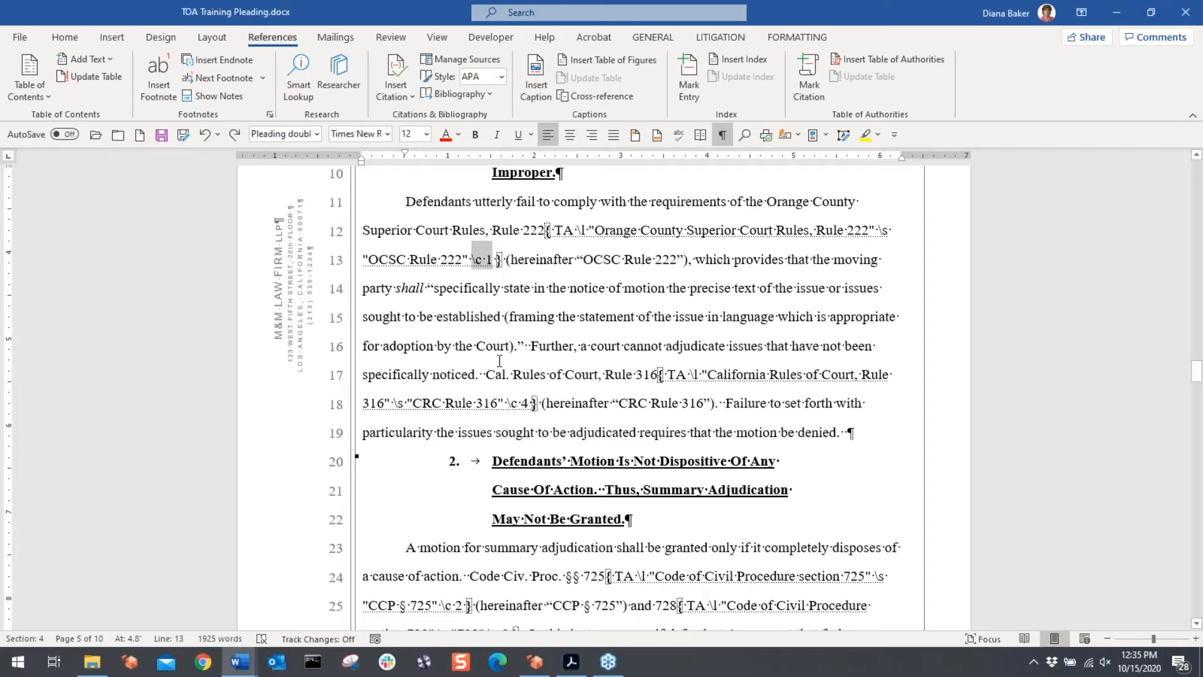
# Step: Change the category number after \c to 4 in the Orange County Rule 222 TA field
pyautogui.click(488, 261)
pyautogui.press('Delete')
pyautogui.write('4')
# Step: Hide the formatting marks and update the whole Table of Authorities to apply Rule 222's new category
pyautogui.scroll(20, 483, 349)
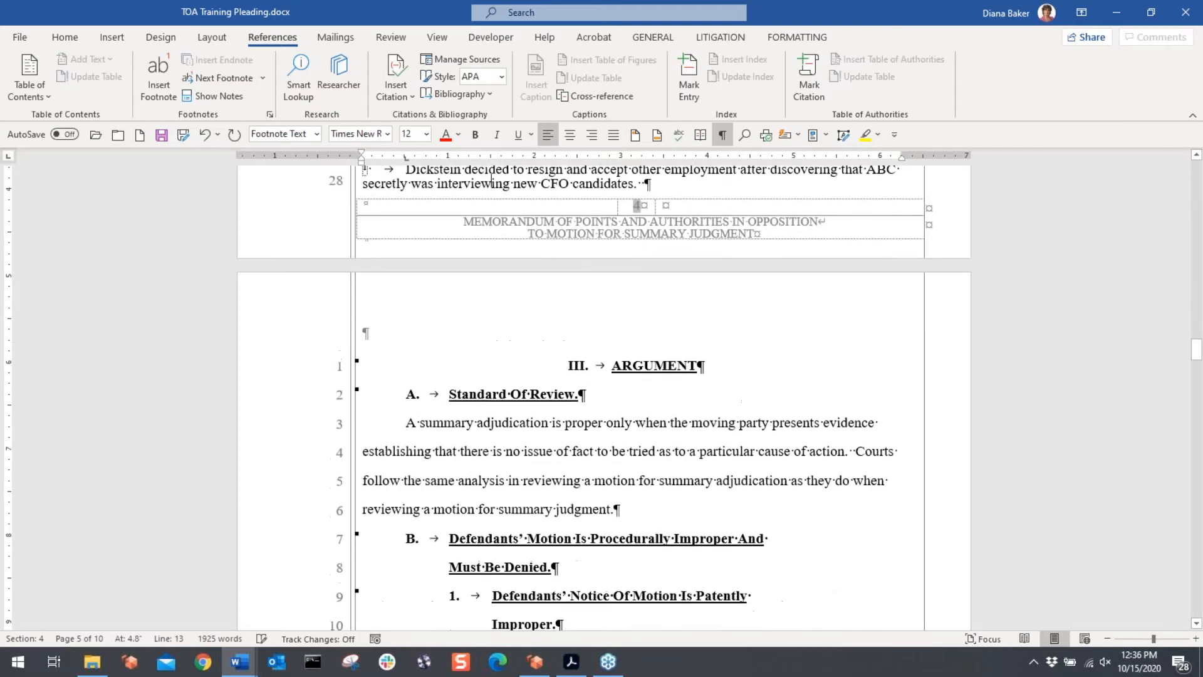
pyautogui.press('pageup')
pyautogui.press('pagedown')
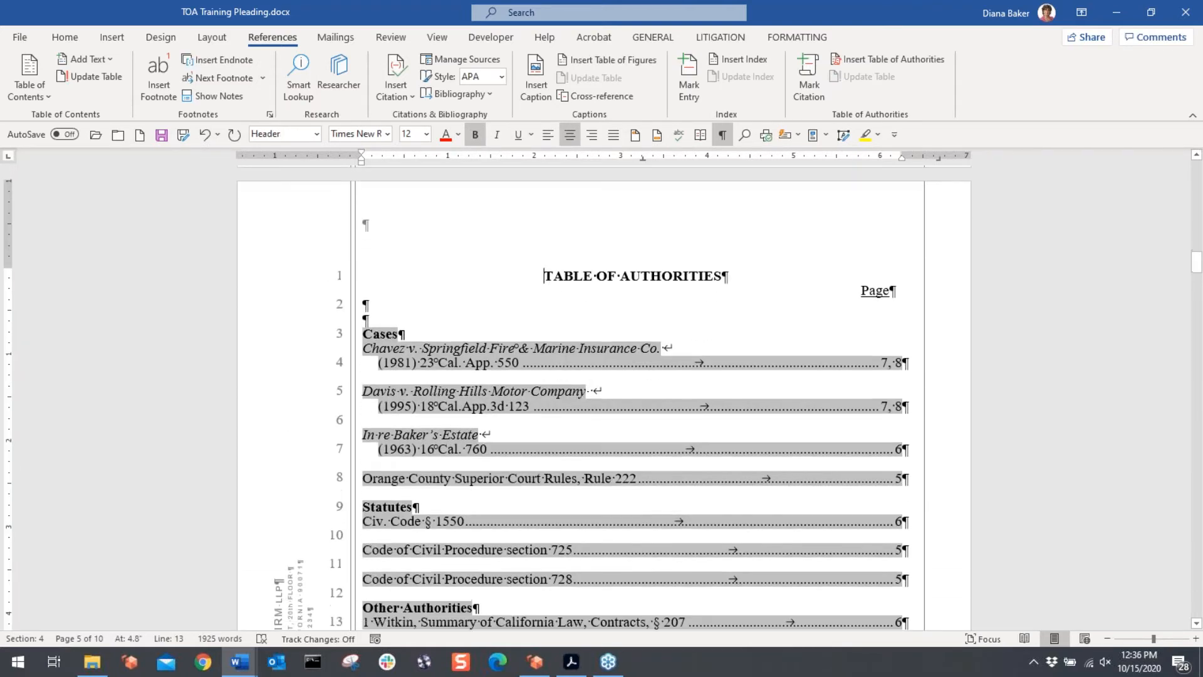
pyautogui.scroll(-2, 516, 462)
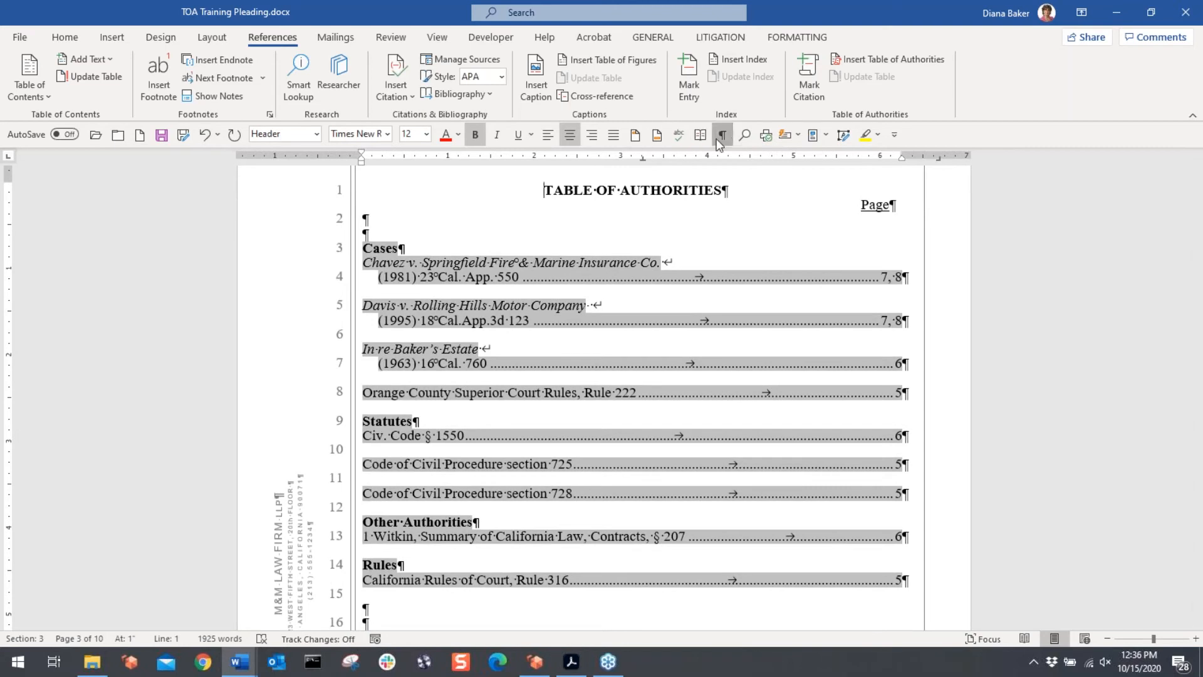
pyautogui.click(723, 134)
pyautogui.moveTo(384, 437); pyautogui.dragTo(394, 592)
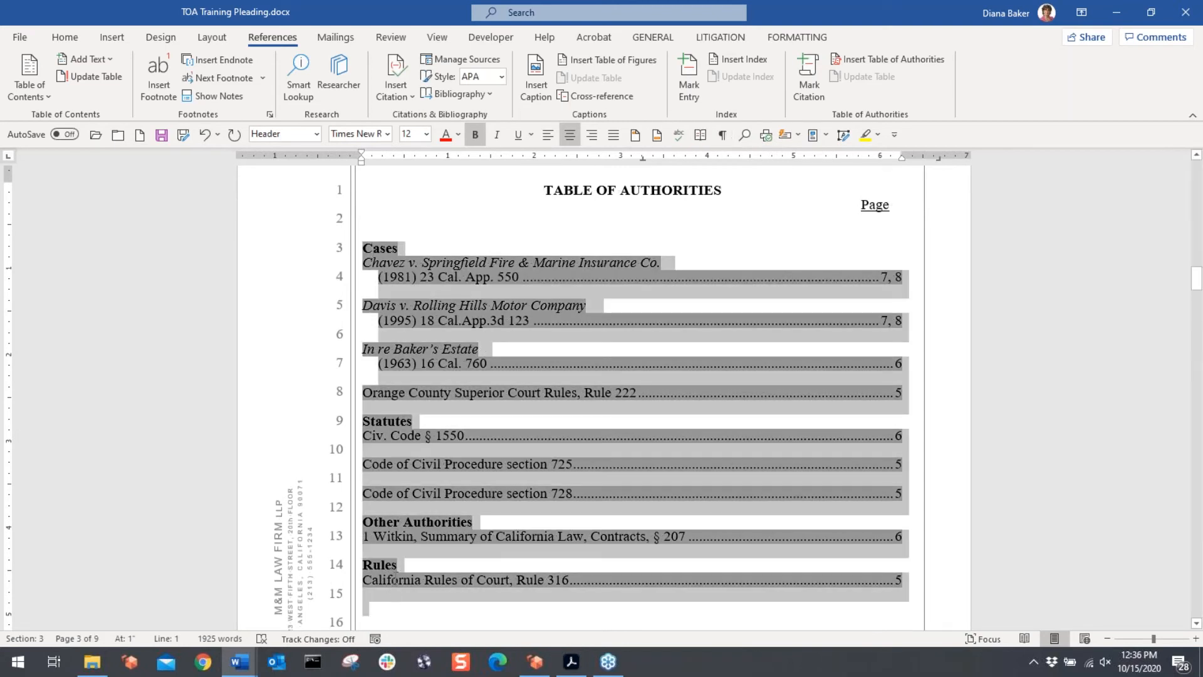
pyautogui.press('F9')
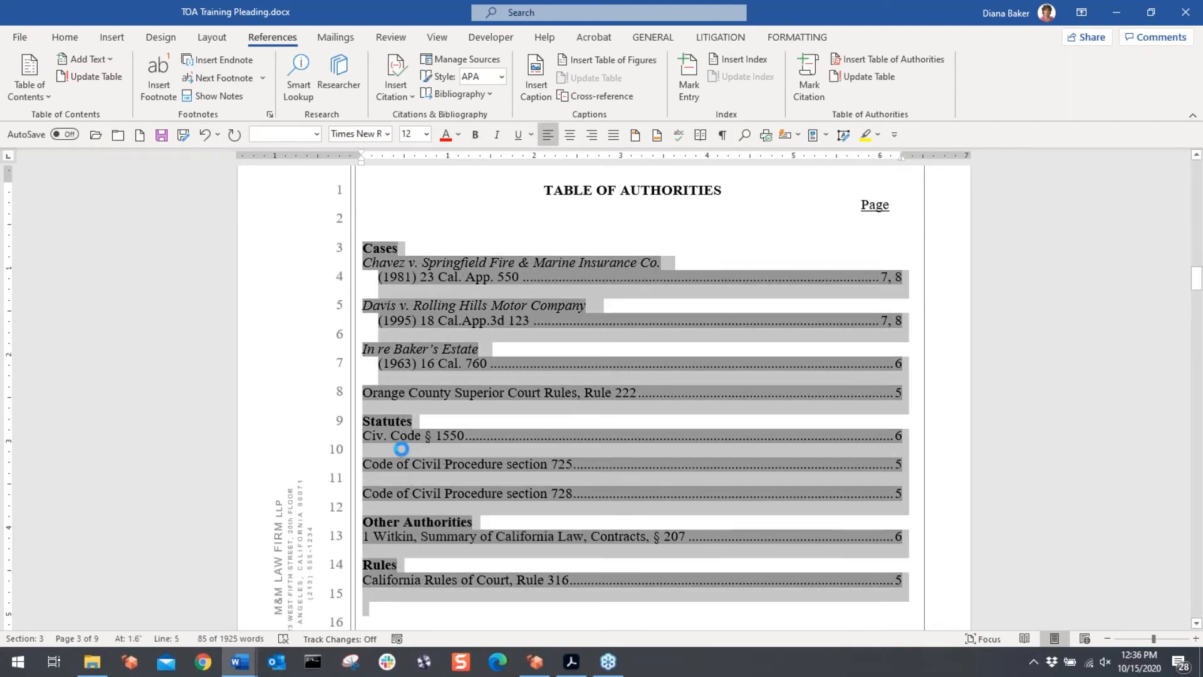
pyautogui.click(404, 363)
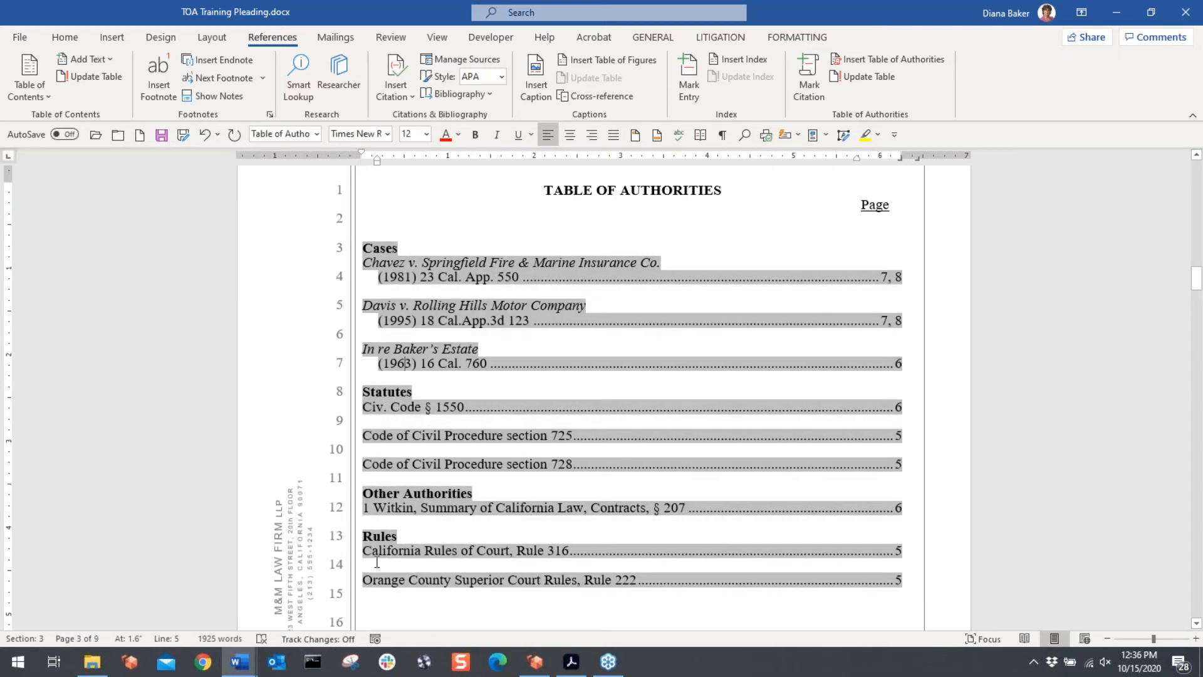
# Step: Highlight the California Rules of Court, Rule 316 and Civ. Code § entries in the Table of Authorities, and show the formatting marks
pyautogui.moveTo(365, 549); pyautogui.dragTo(572, 553)
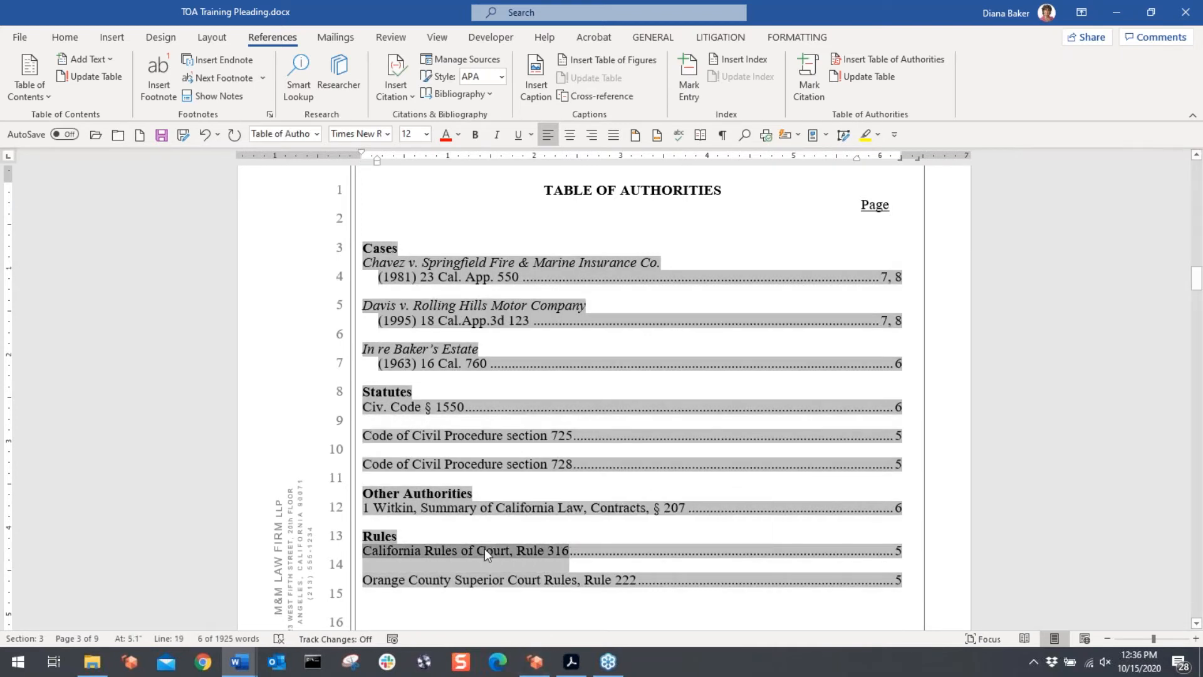
pyautogui.click(723, 134)
pyautogui.scroll(-1, 623, 449)
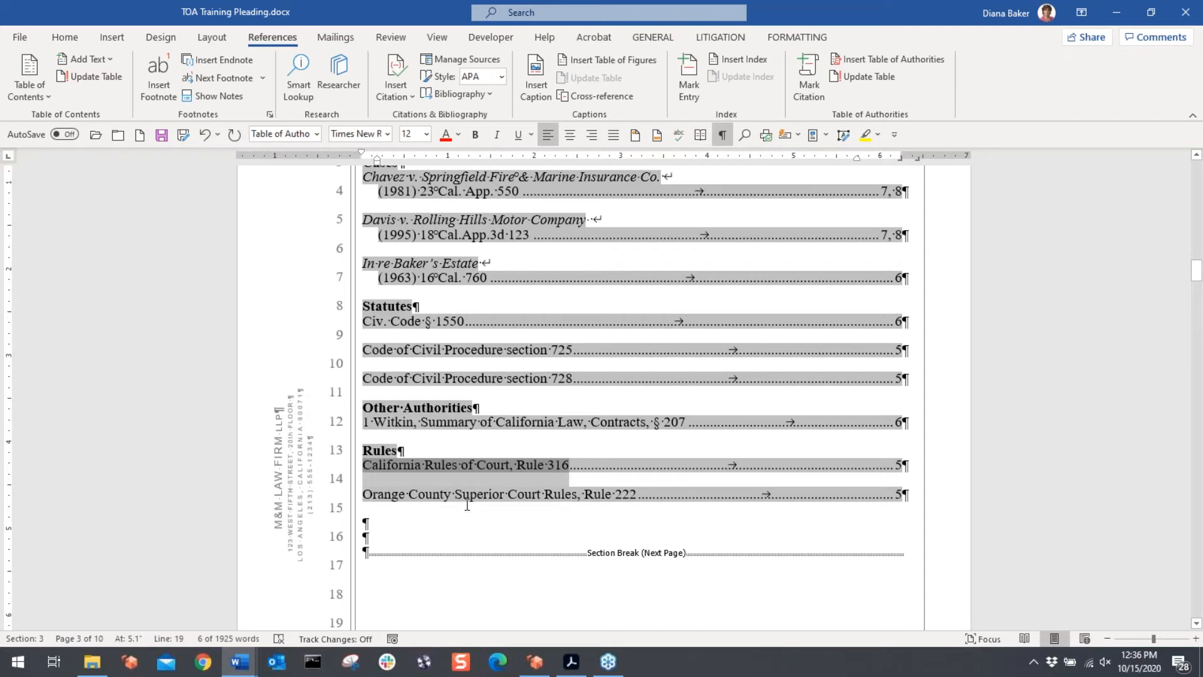
pyautogui.moveTo(363, 321); pyautogui.dragTo(432, 324)
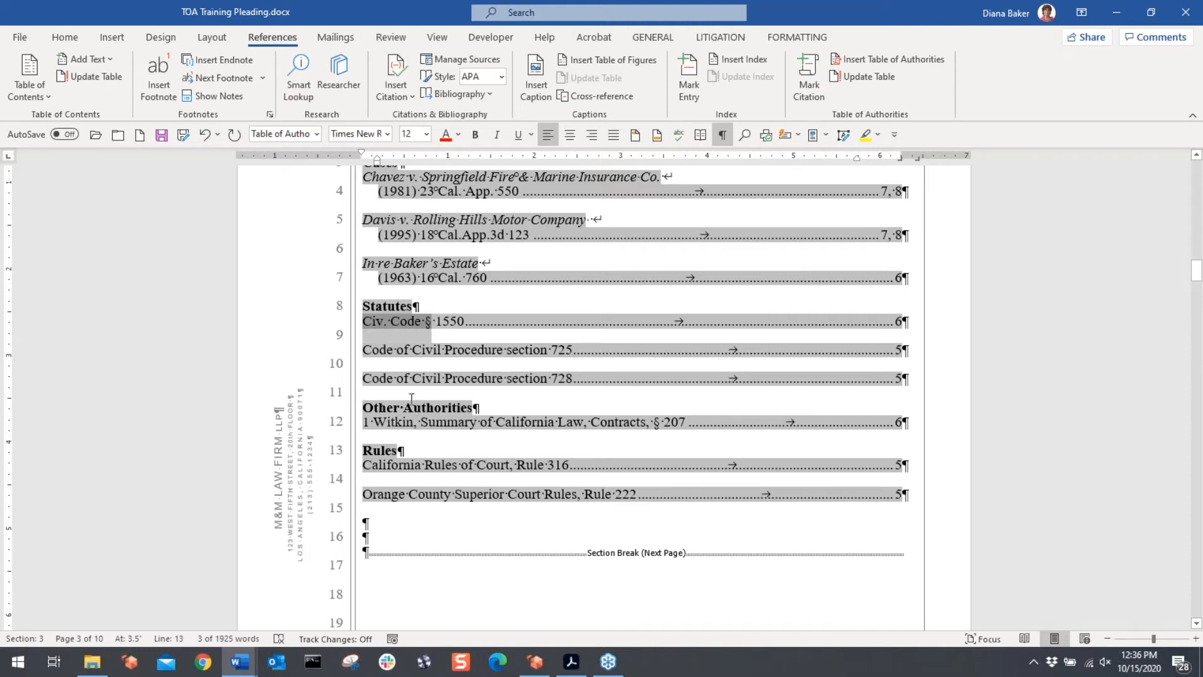
pyautogui.click(411, 531)
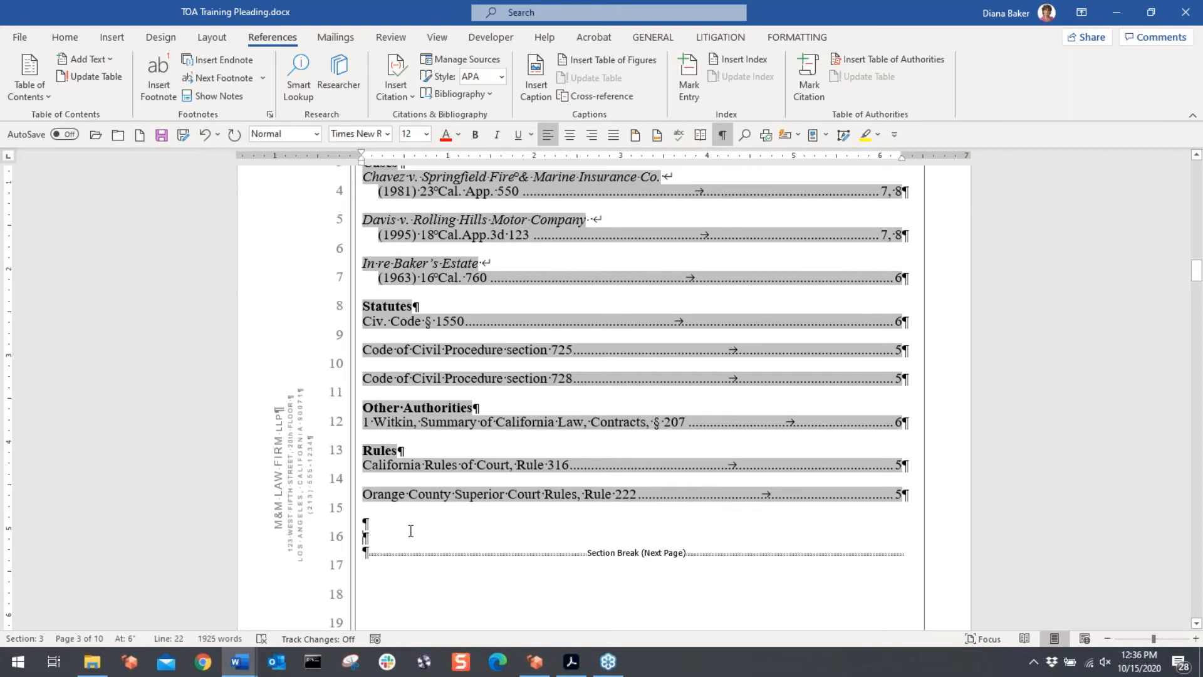
# Step: Find 1550 in the body text and highlight the long citation "Civ. Code § 1550" inside its TA field
pyautogui.hotkey('ctrl', 'f')
pyautogui.write('1550')
pyautogui.press('Return')
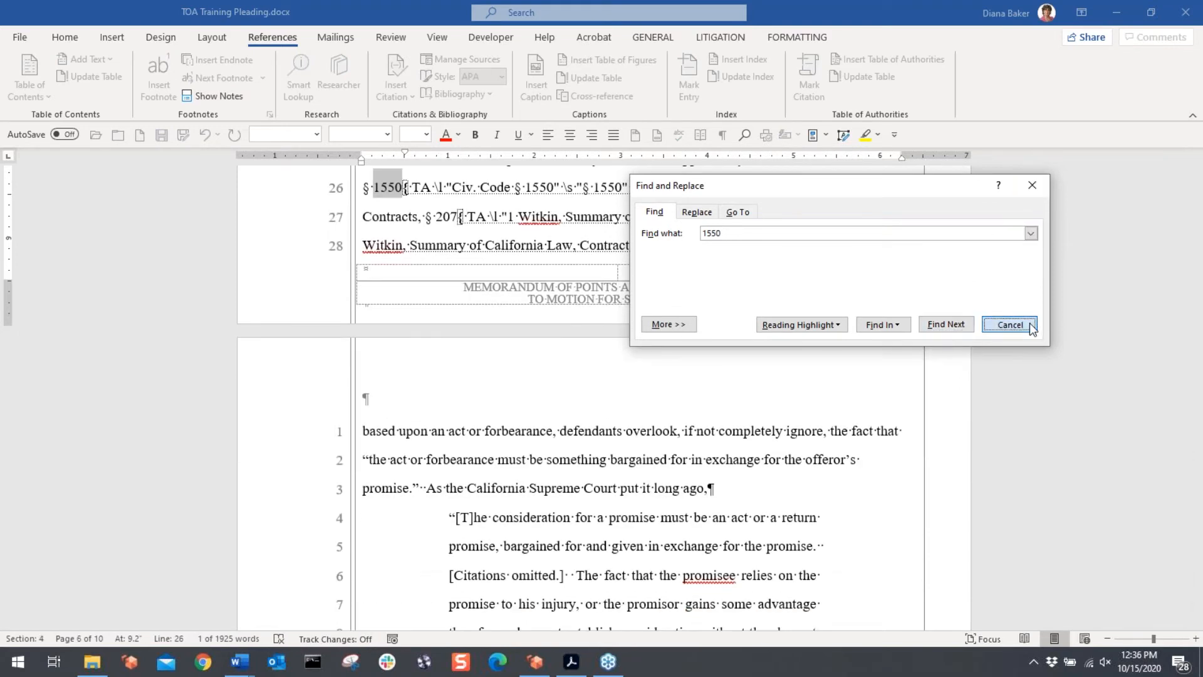
pyautogui.click(1010, 324)
pyautogui.scroll(1, 752, 376)
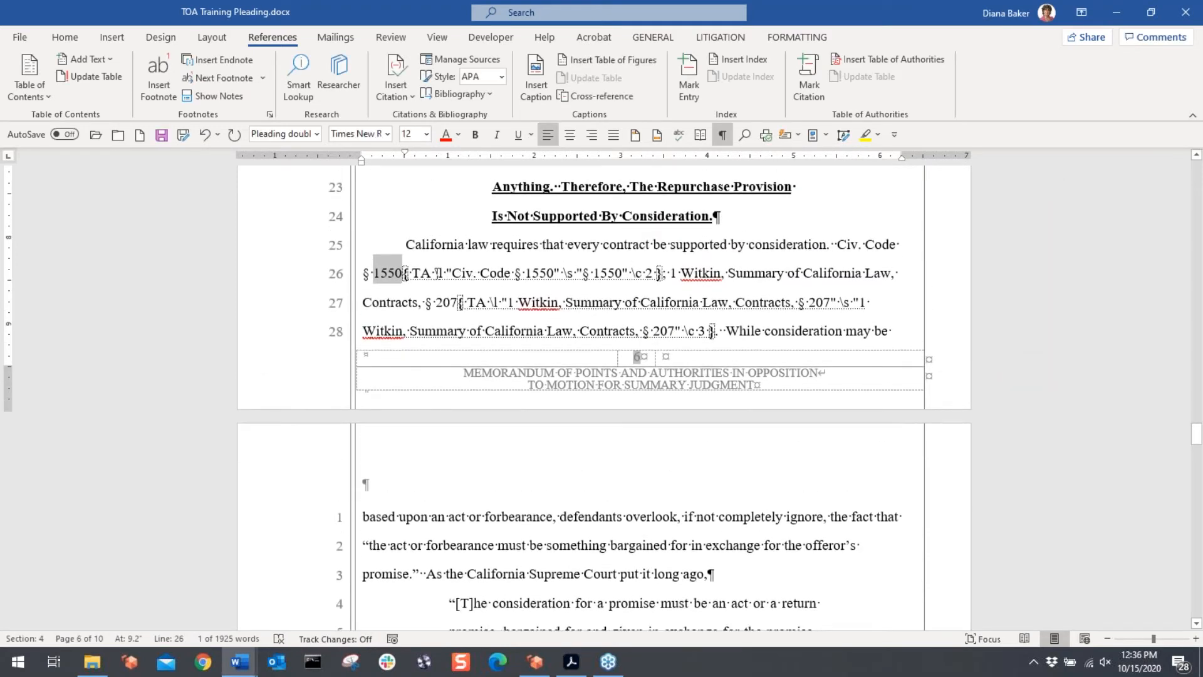
pyautogui.moveTo(437, 273); pyautogui.dragTo(554, 273)
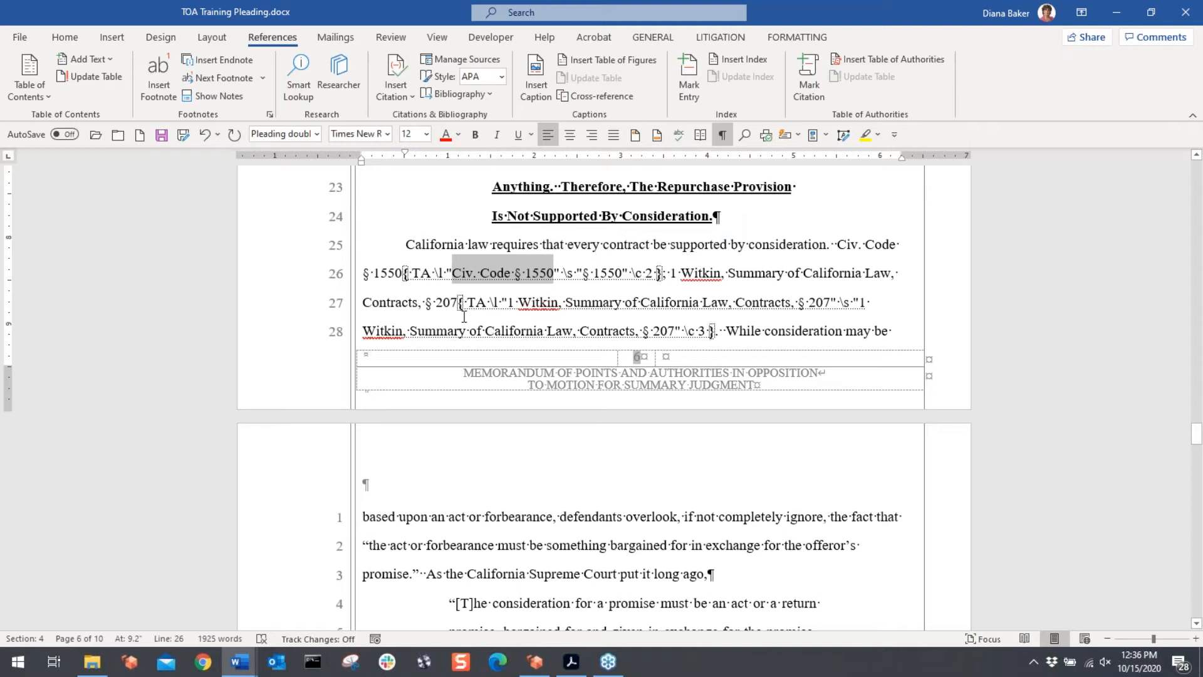
# Step: Change the long citation in the § 1550 TA field to "Civil Code section 1550"
pyautogui.click(476, 282)
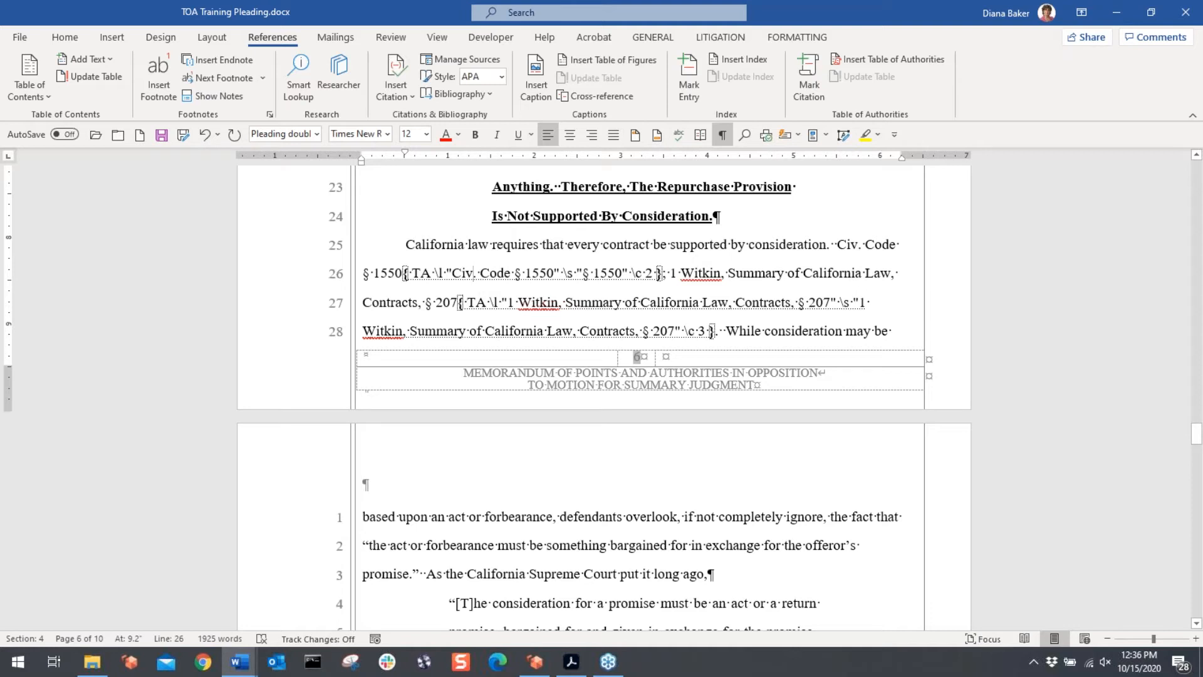
pyautogui.write('IL')
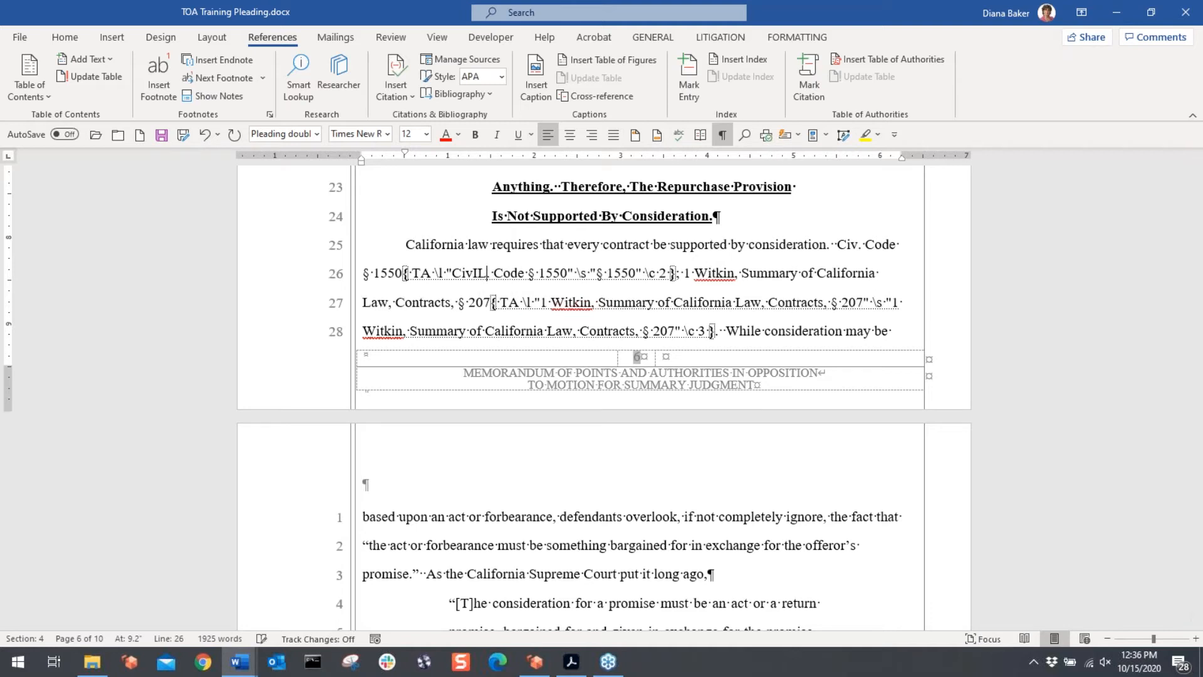
pyautogui.press('BackSpace')
pyautogui.press('BackSpace')
pyautogui.press('Delete')
pyautogui.write('il')
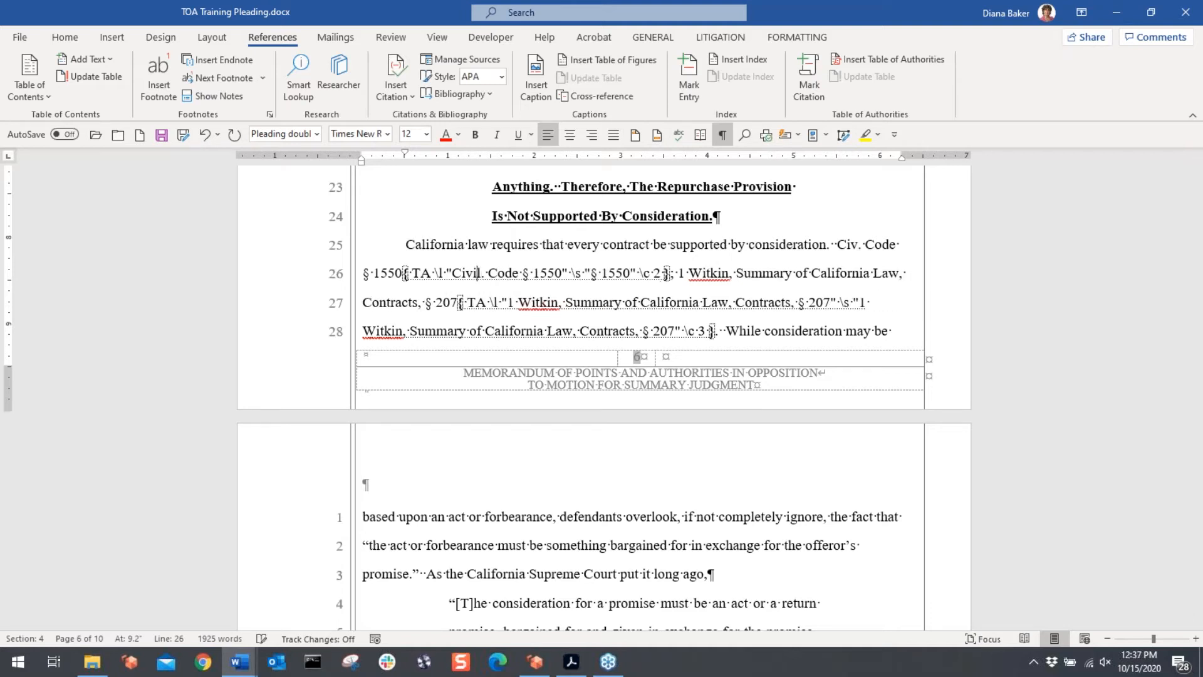
pyautogui.click(518, 274)
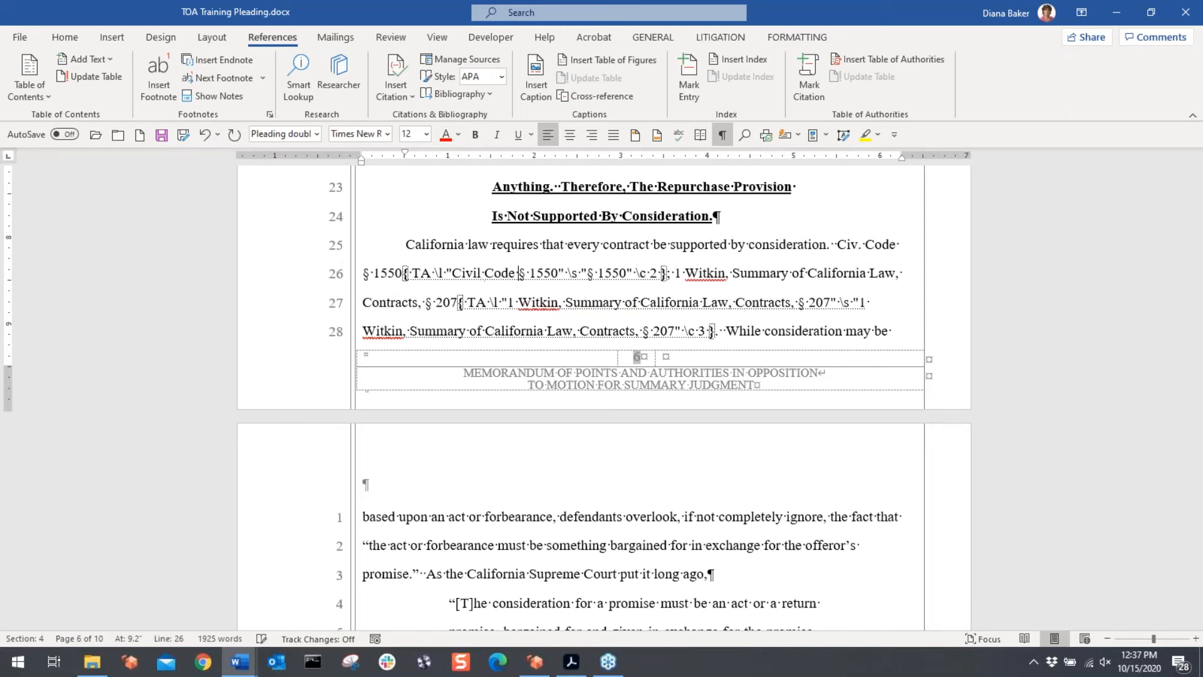
pyautogui.write('section')
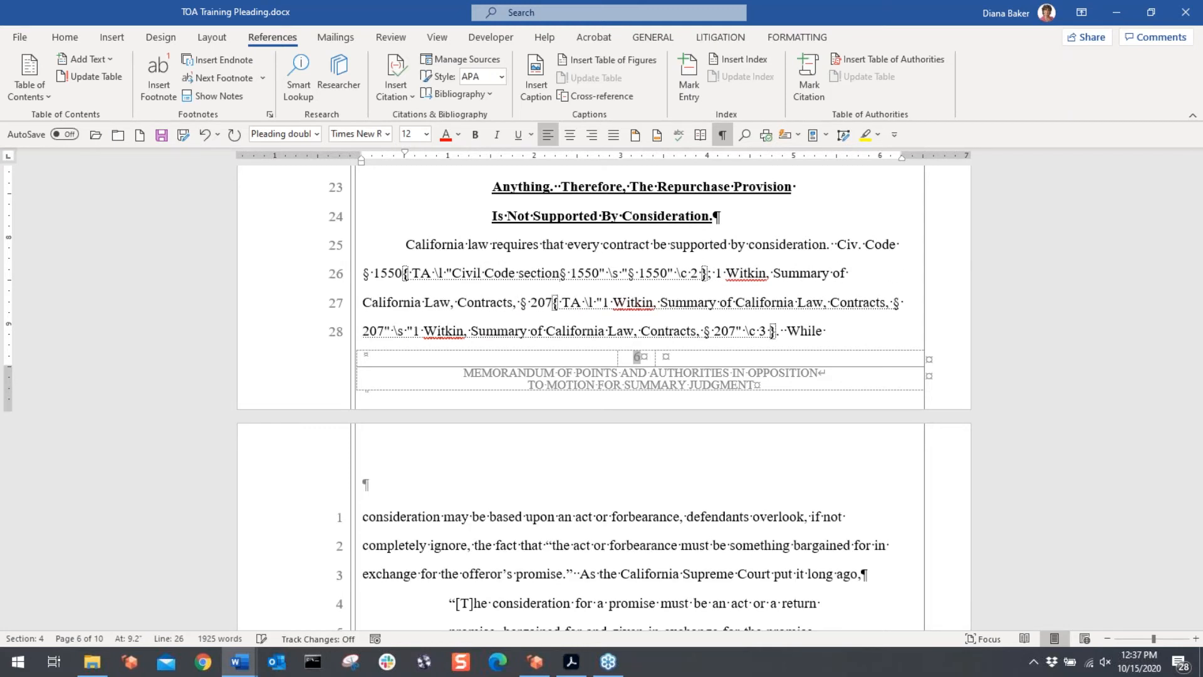
pyautogui.press('Delete')
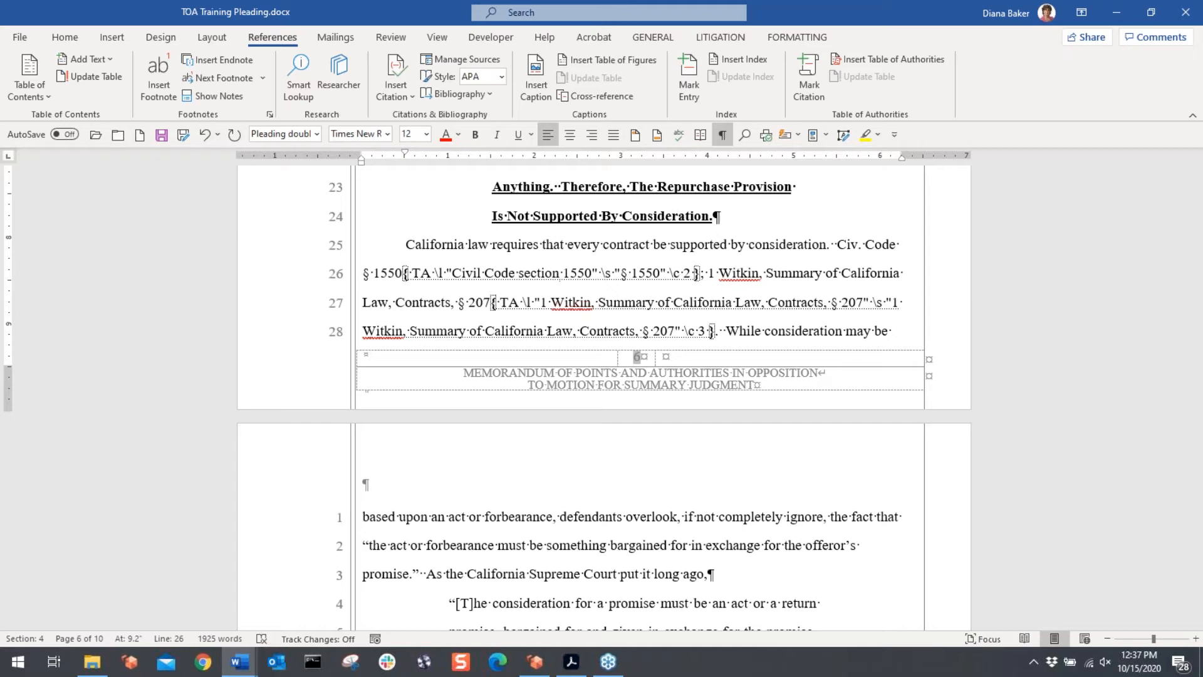
# Step: Hide the formatting marks and update the Table of Authorities to apply the reworded Civil Code entry
pyautogui.hotkey('ctrl', 'Home')
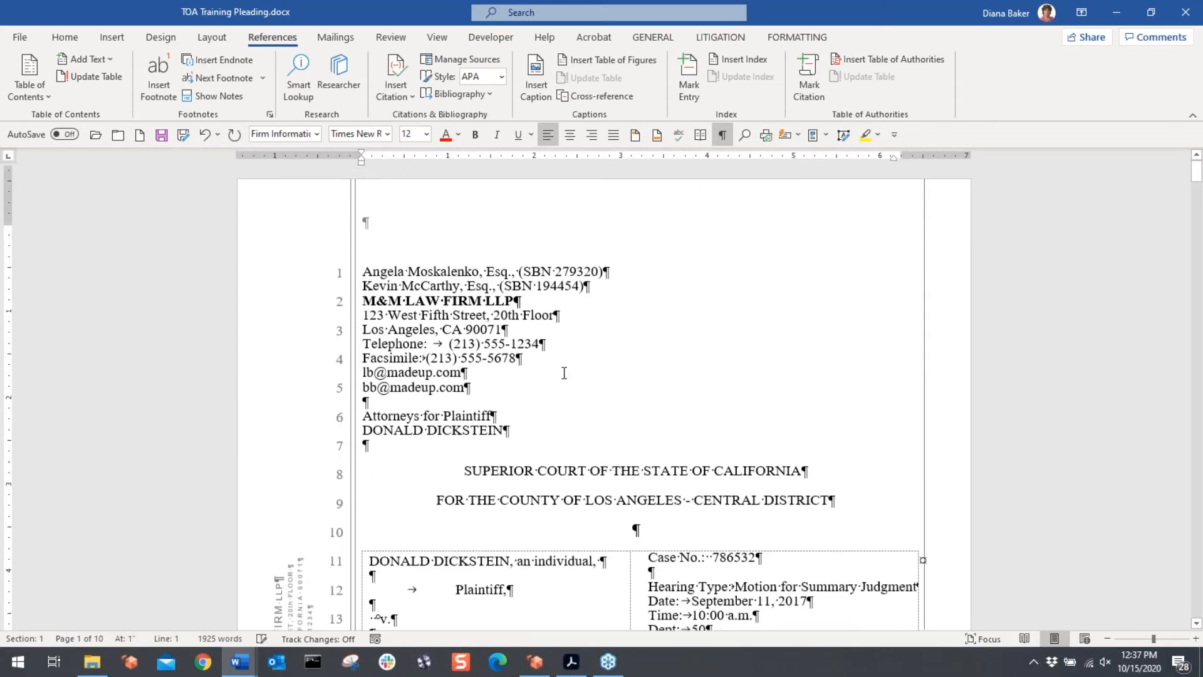
pyautogui.scroll(-6, 568, 383)
pyautogui.scroll(-10, 568, 383)
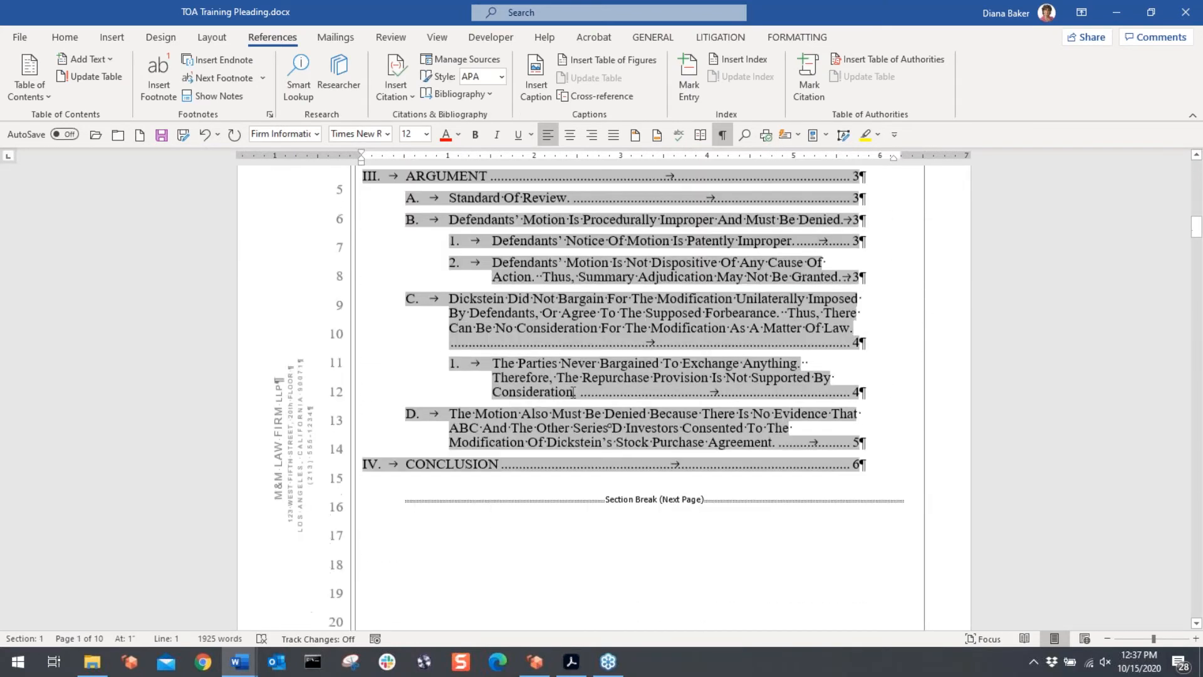
pyautogui.scroll(-8, 567, 473)
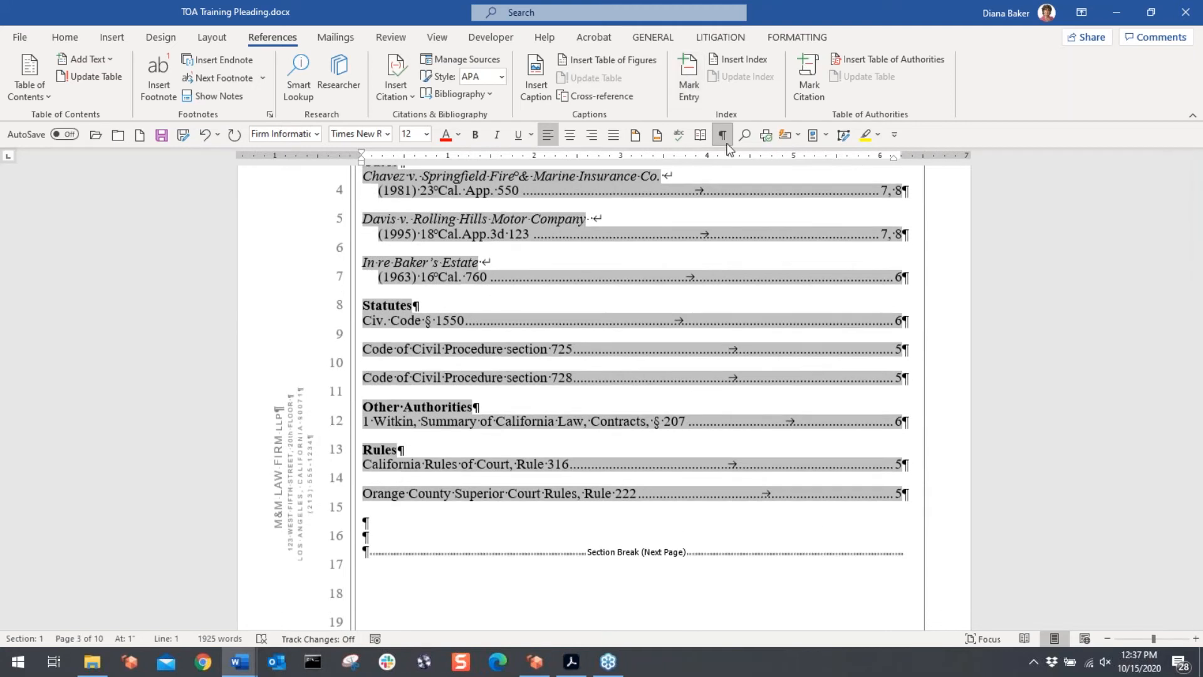
pyautogui.click(724, 139)
pyautogui.scroll(2, 608, 349)
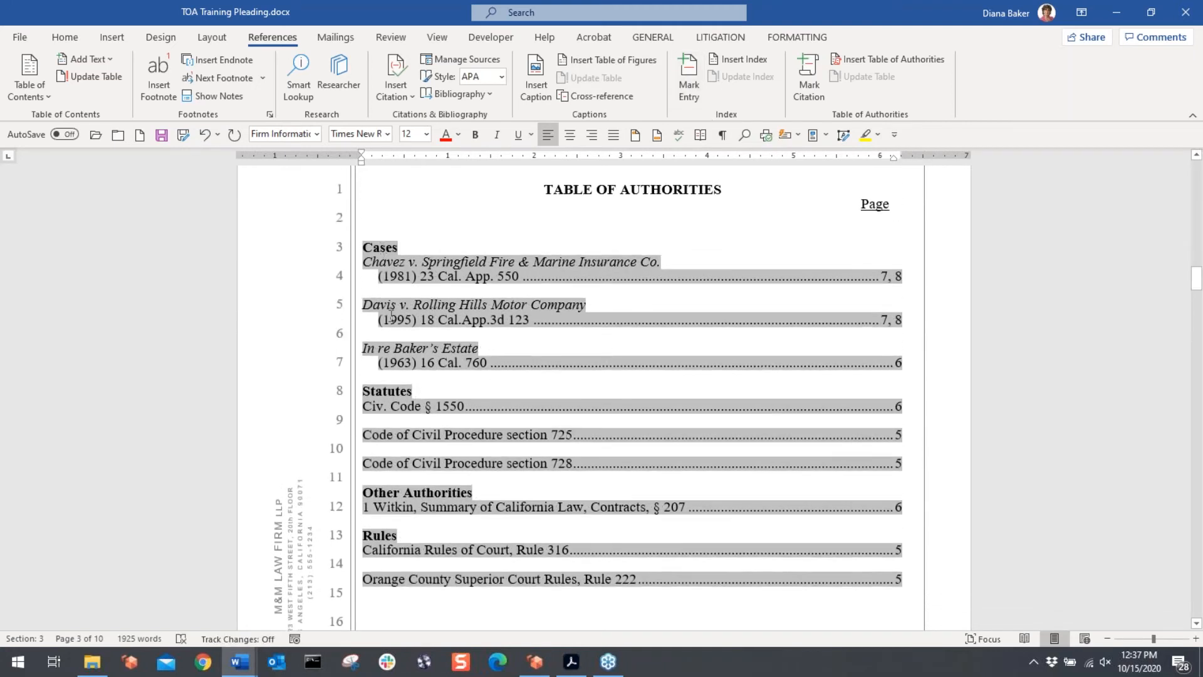
pyautogui.click(403, 560)
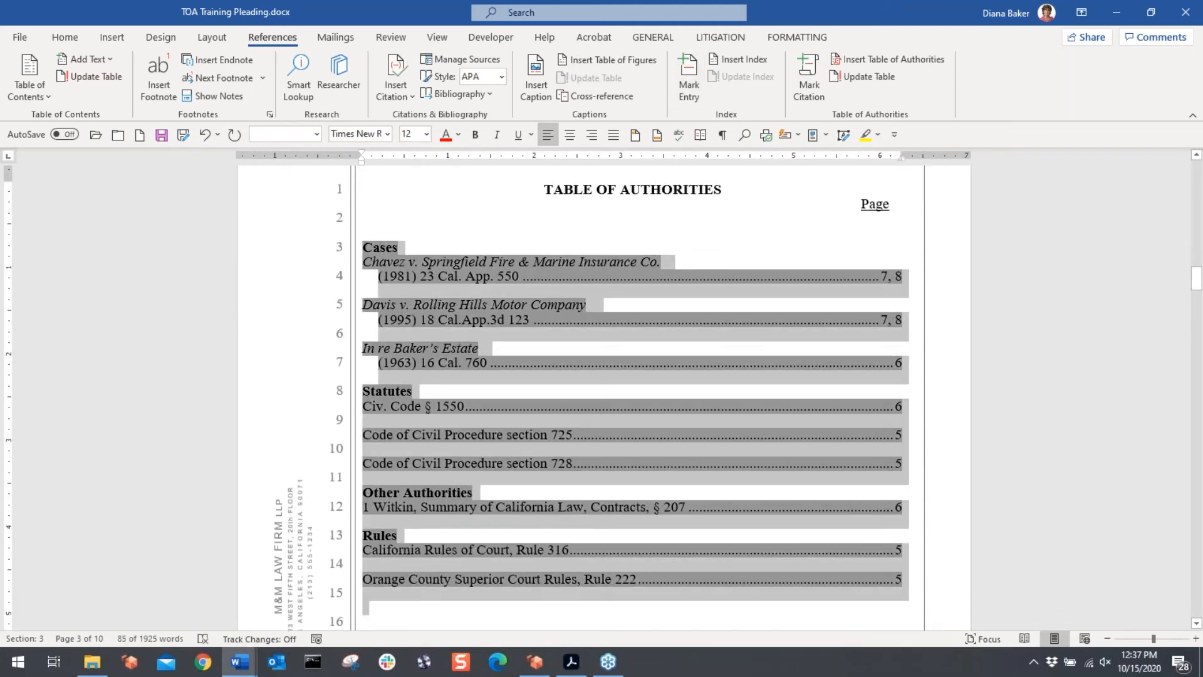
pyautogui.press('F9')
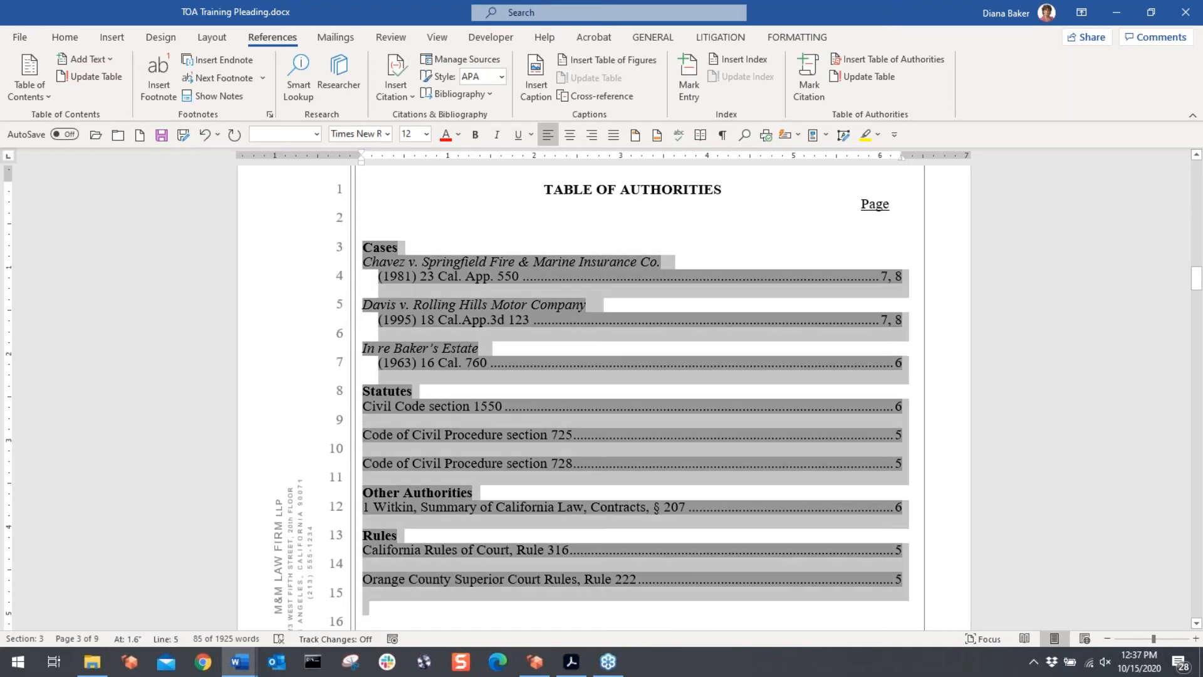
pyautogui.click(503, 406)
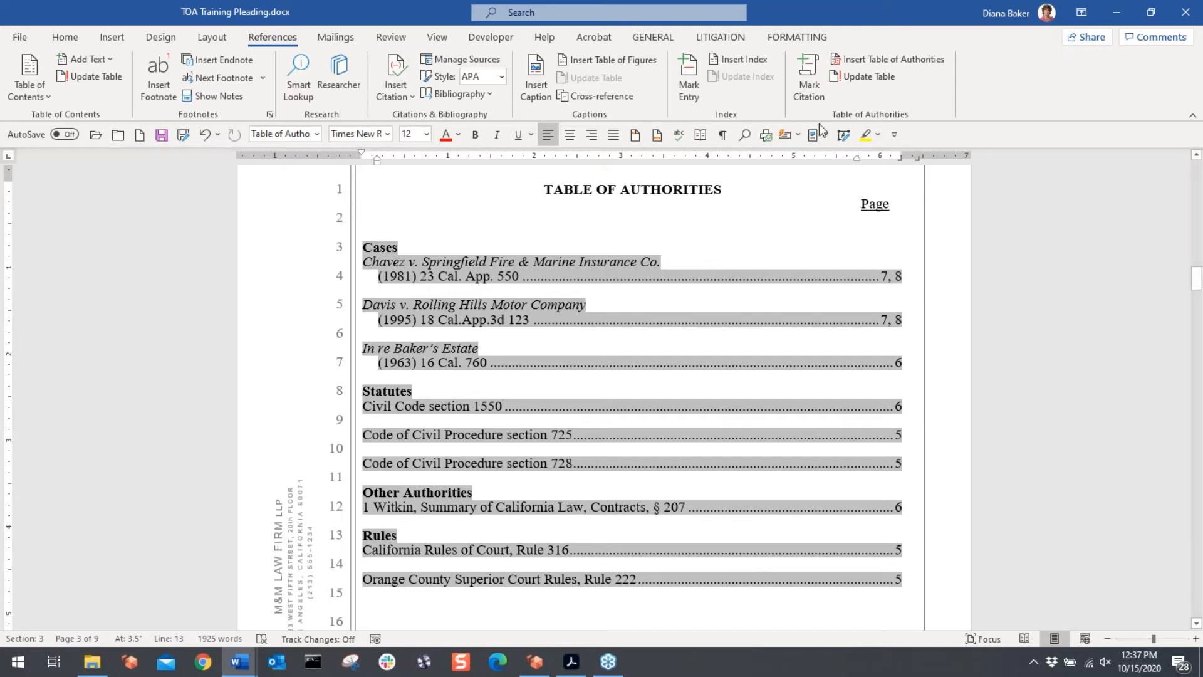
# Step: Show the formatting marks and review the TA fields in the argument section as far as the In re Baker's Estate citation
pyautogui.click(723, 134)
pyautogui.scroll(-15, 692, 357)
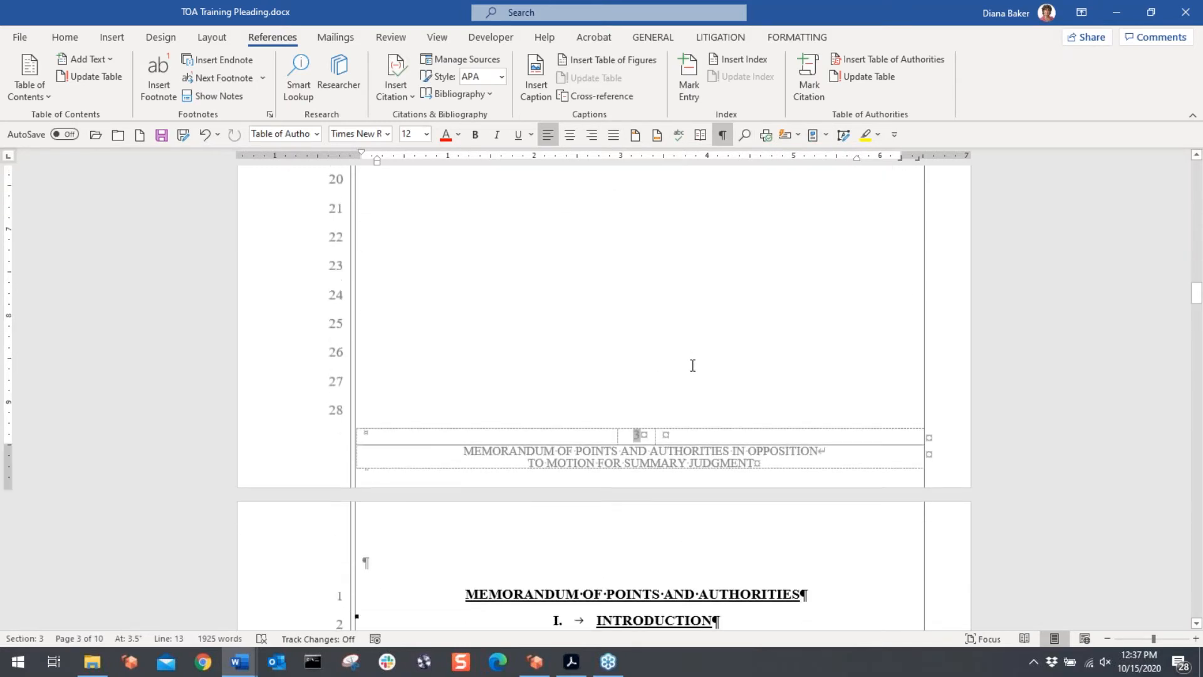
pyautogui.scroll(-12, 693, 370)
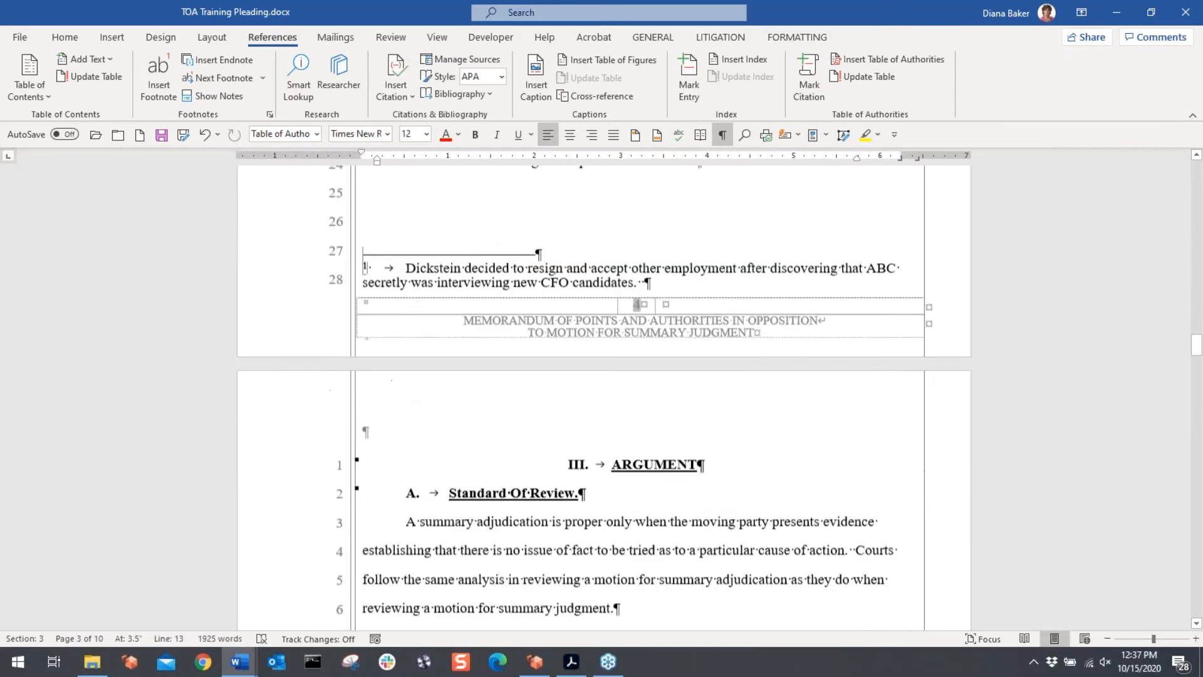
pyautogui.scroll(-3, 469, 480)
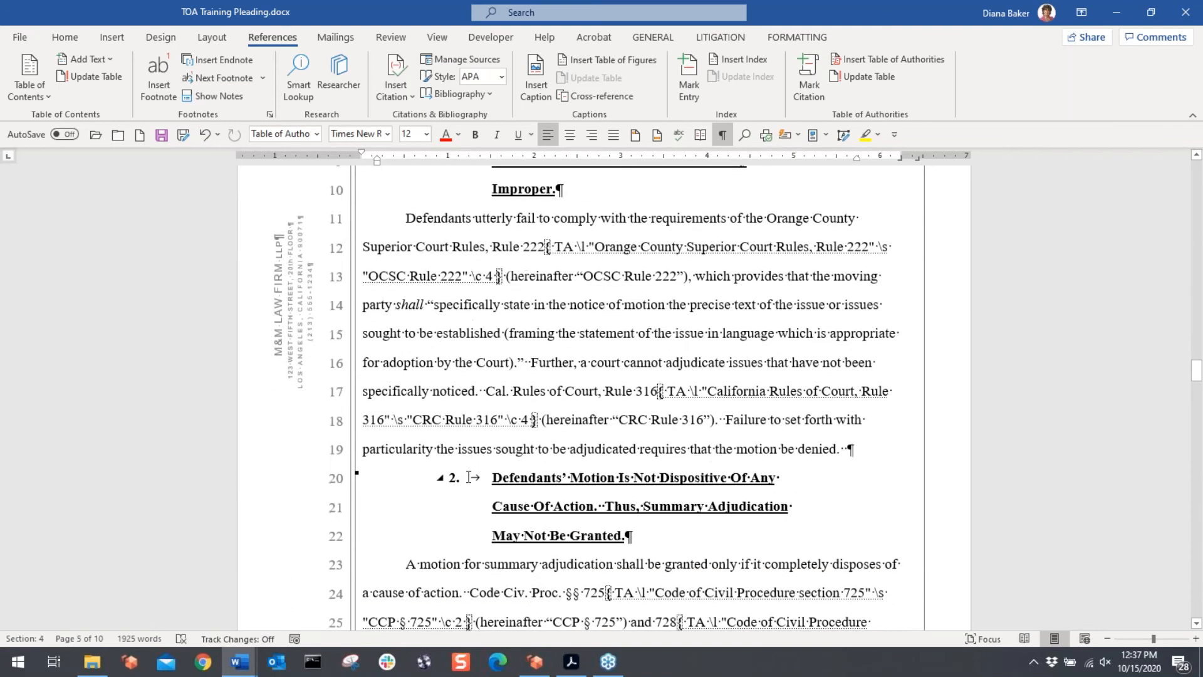
pyautogui.scroll(-10, 470, 478)
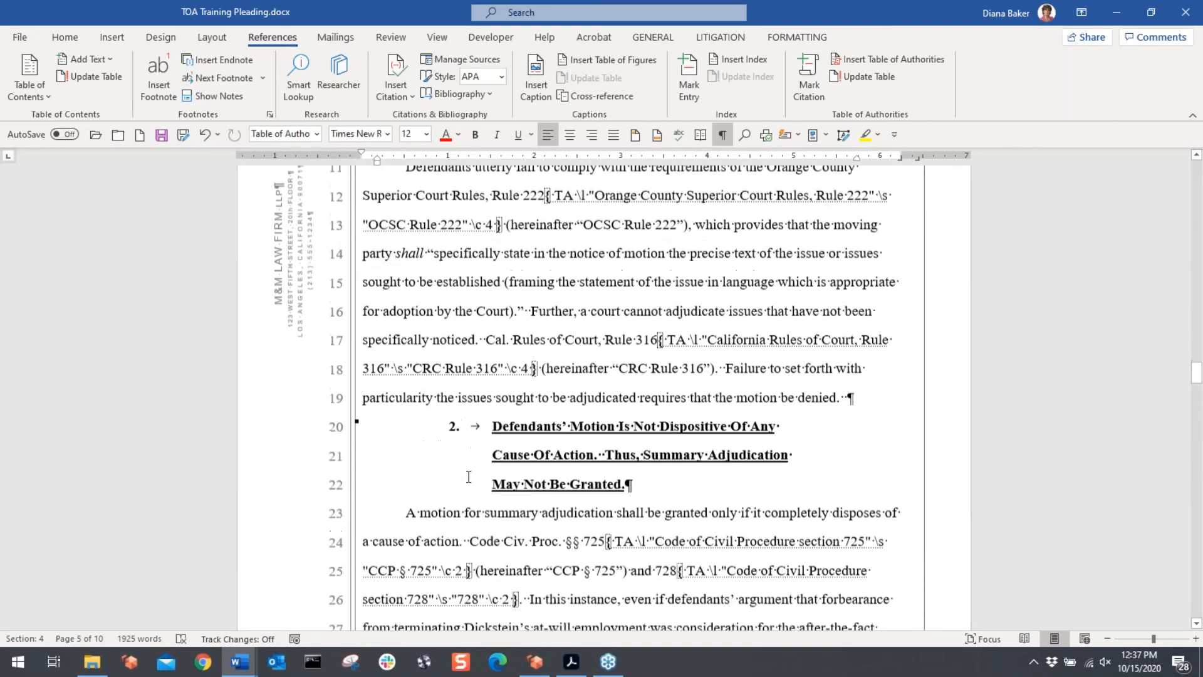
pyautogui.scroll(-4, 508, 490)
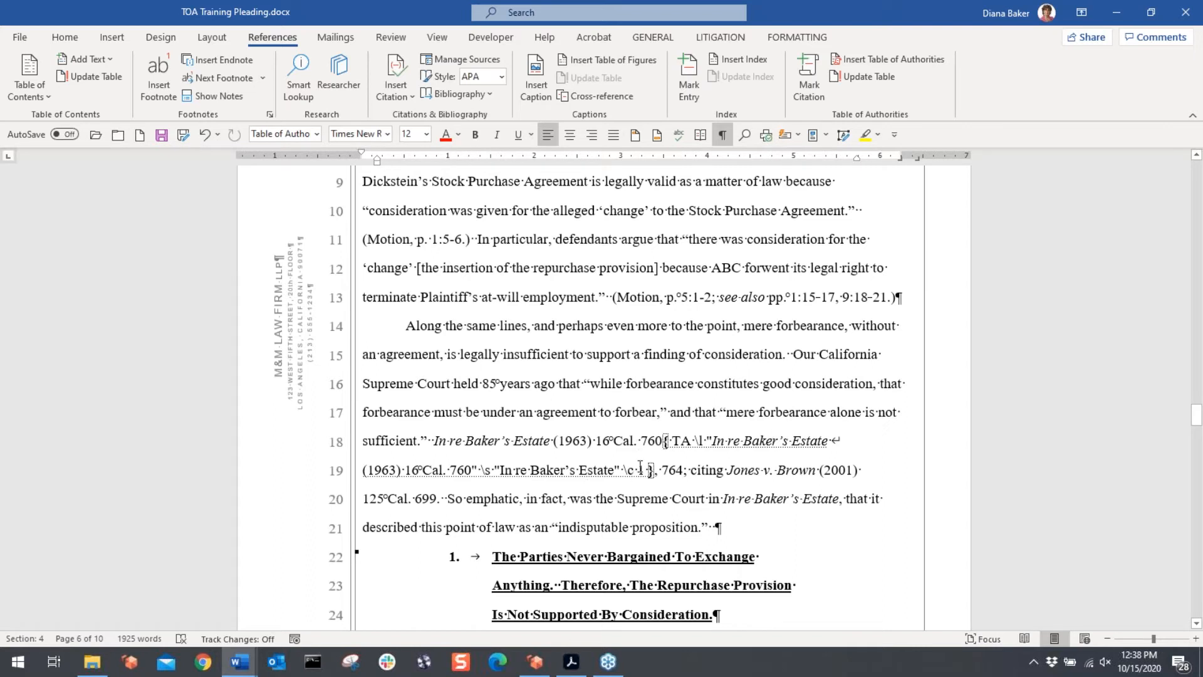
# Step: Highlight the second mention of In re Baker's Estate and check it for a TA field with formatting marks hidden and shown
pyautogui.click(722, 134)
pyautogui.scroll(-1, 761, 276)
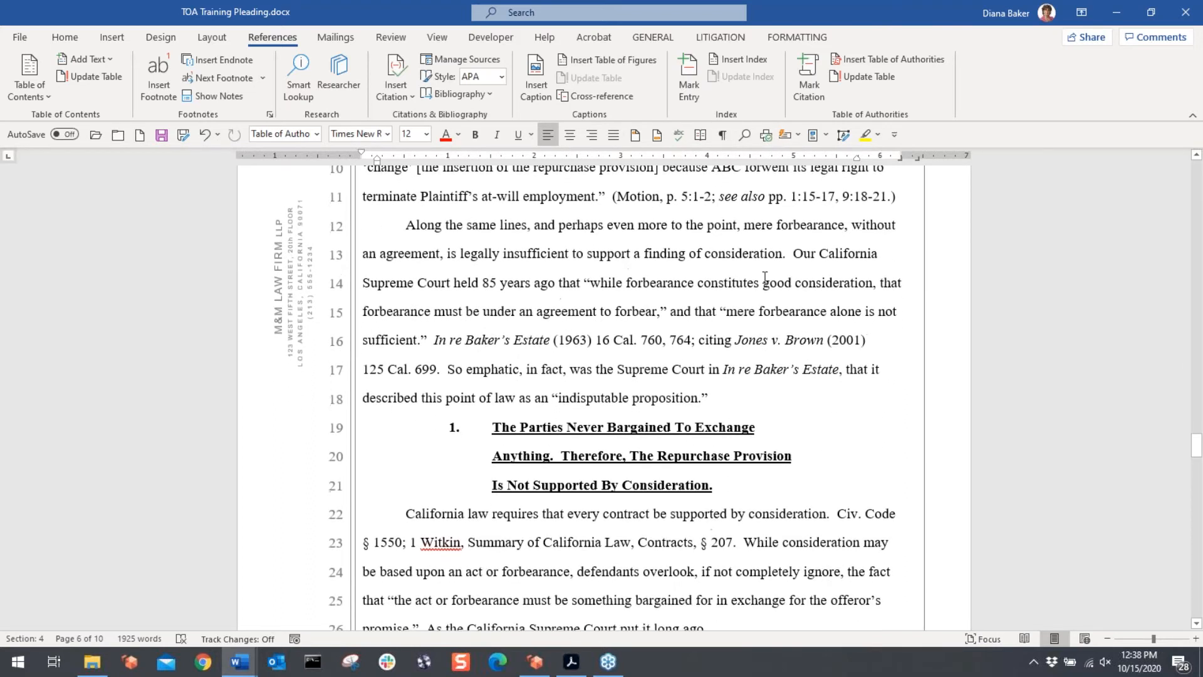
pyautogui.moveTo(722, 369); pyautogui.dragTo(821, 367)
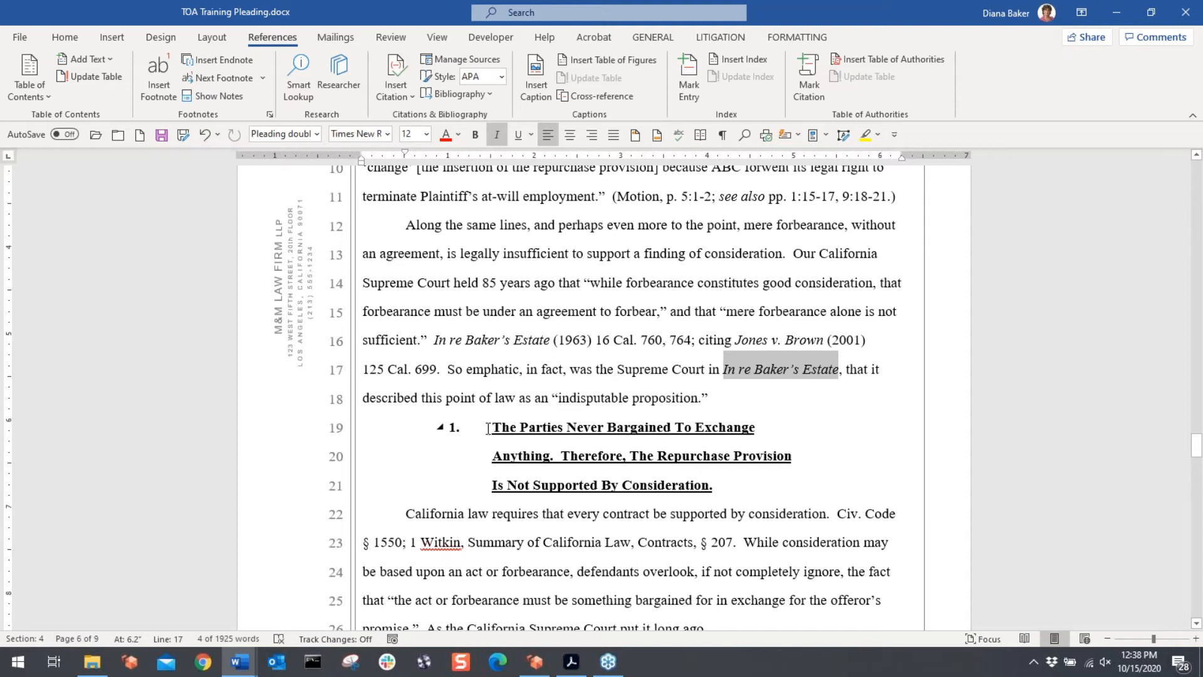
pyautogui.click(722, 135)
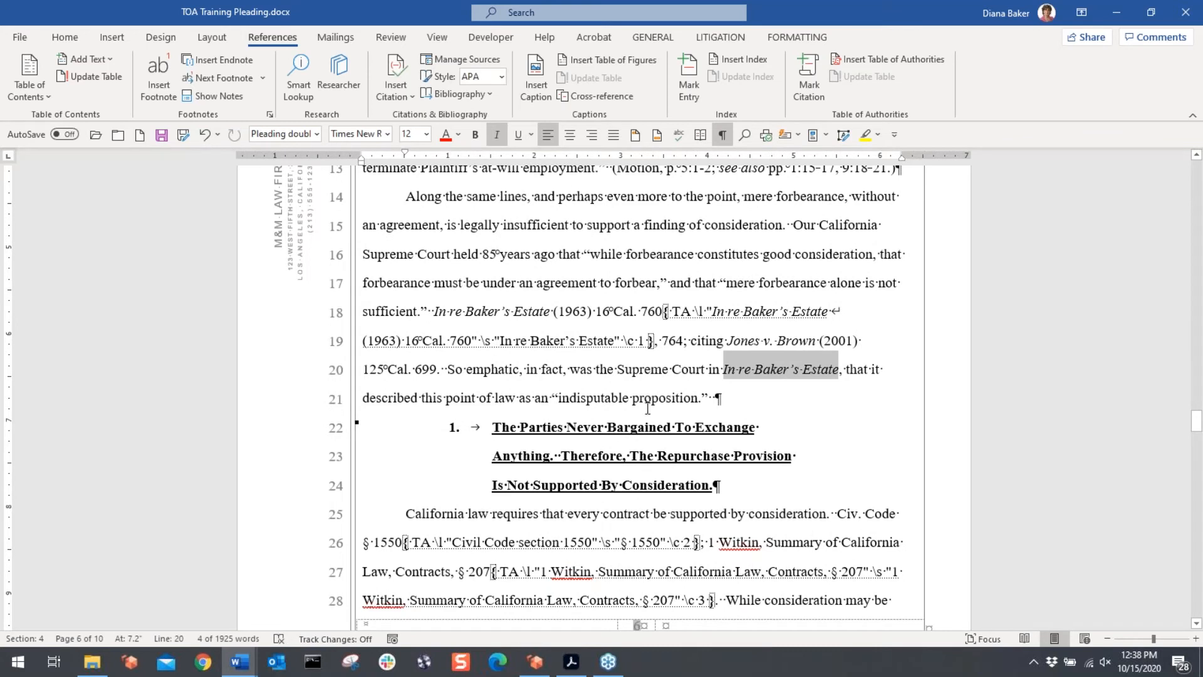
# Step: Split the paragraph before "So emphatic" and insert random filler text there with =rand()
pyautogui.click(449, 370)
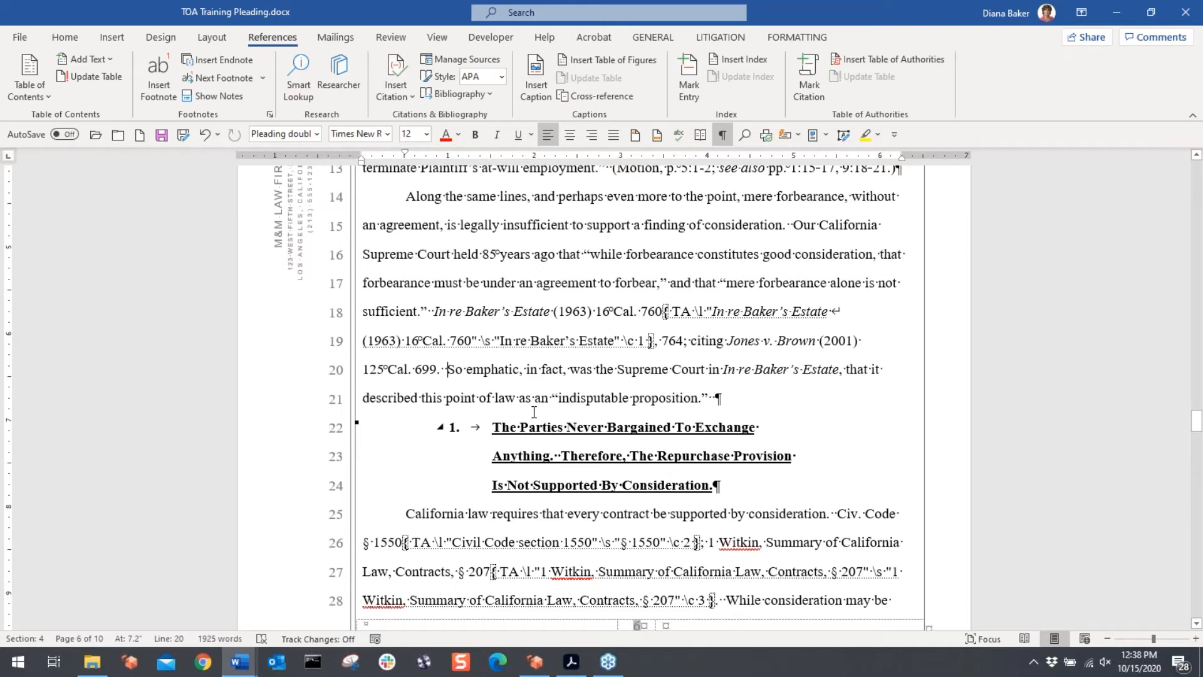
pyautogui.press('Return')
pyautogui.press('Return')
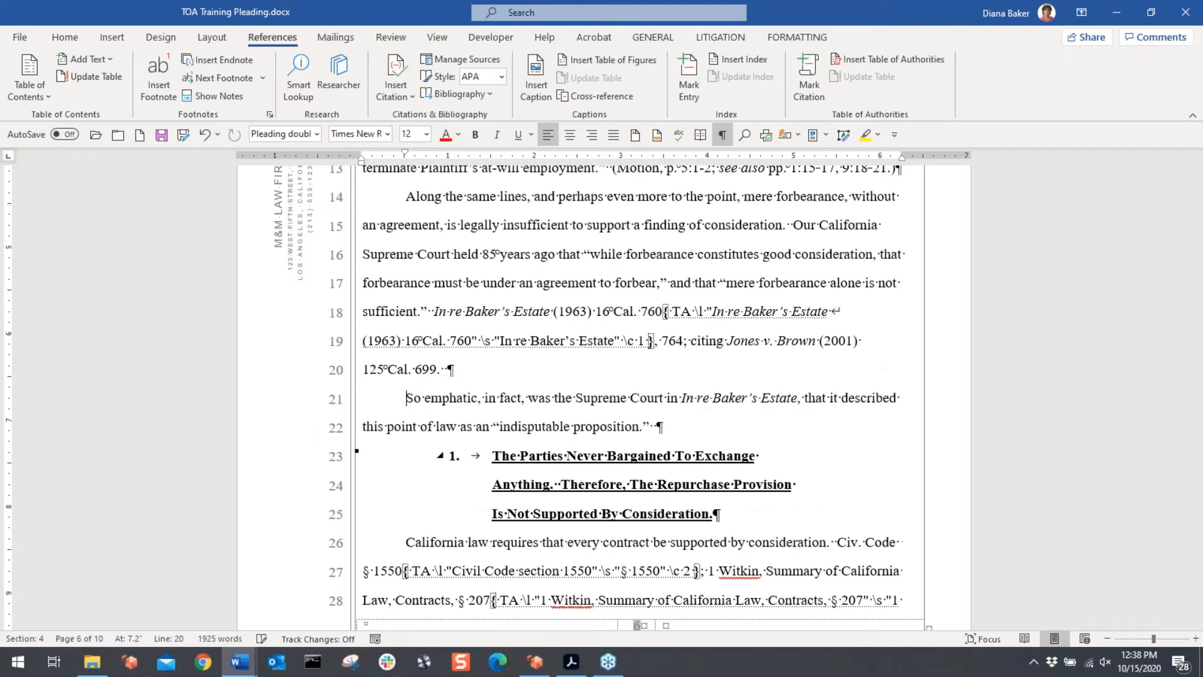
pyautogui.click(408, 396)
pyautogui.write('=rand()')
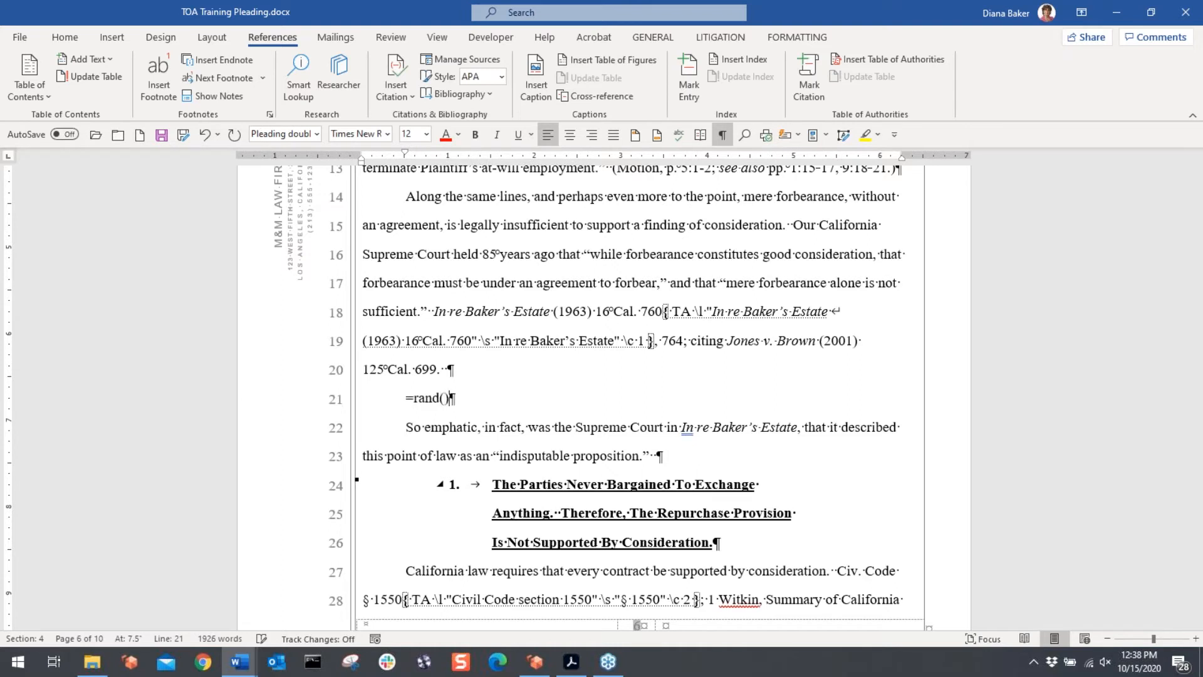
pyautogui.press('Return')
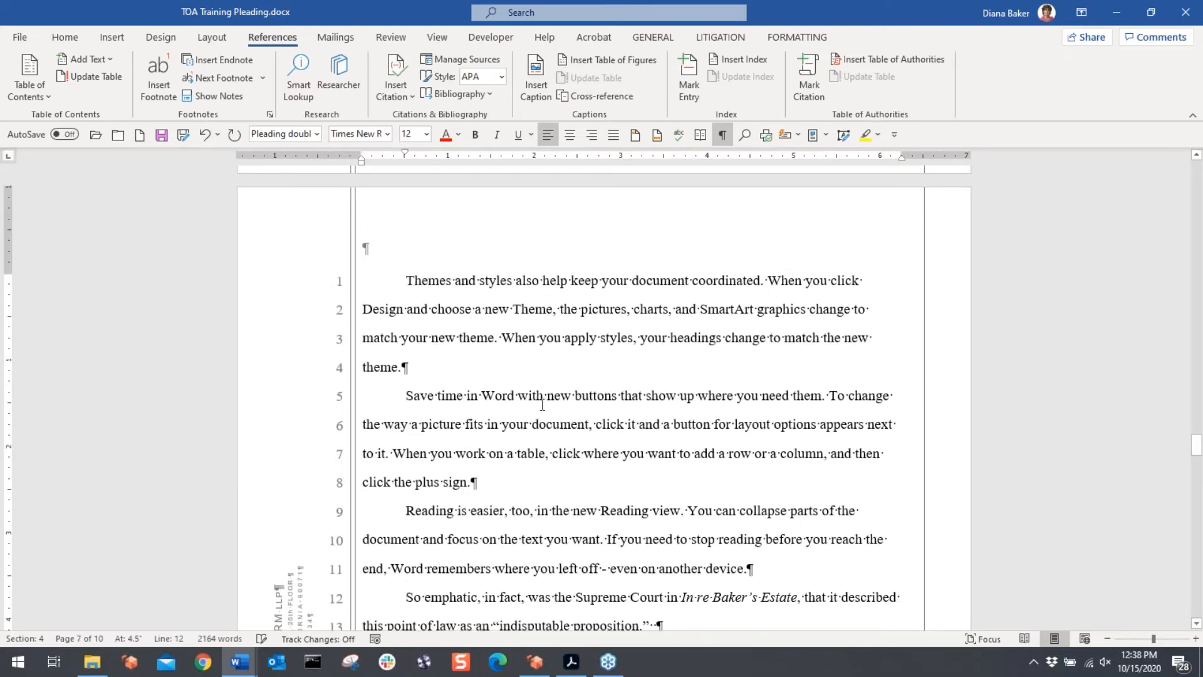
# Step: Highlight In re Baker's Estate in the "So emphatic" paragraph and compare its page with that of the marked citation
pyautogui.scroll(-2, 761, 511)
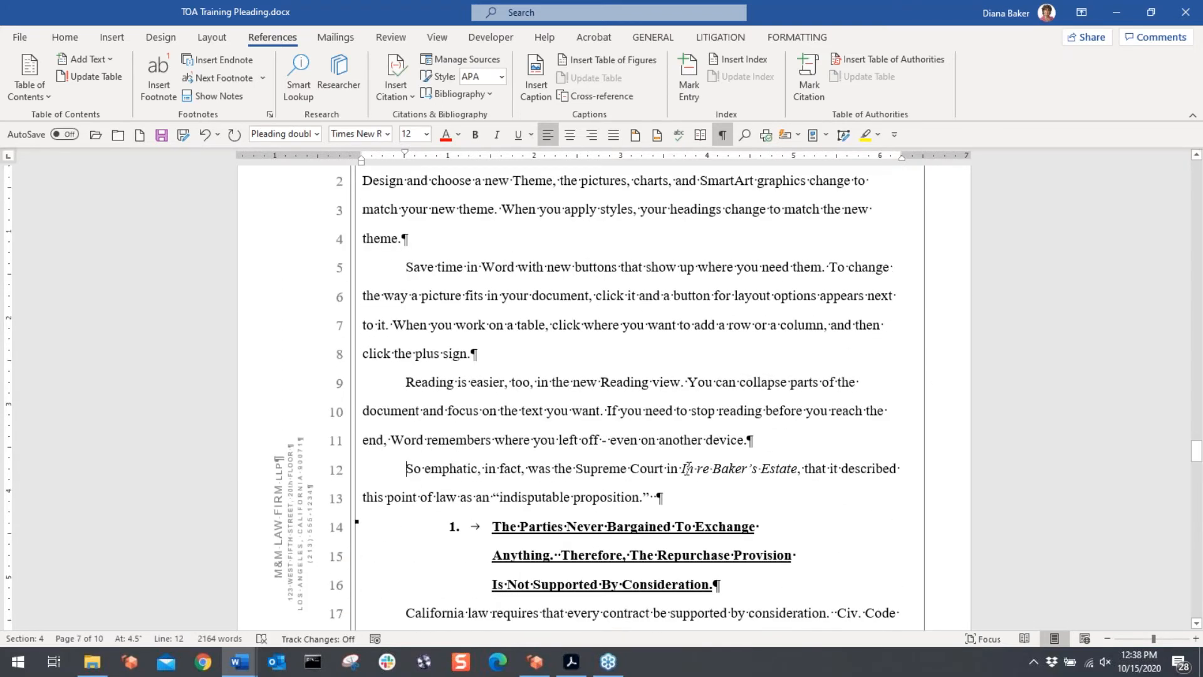
pyautogui.moveTo(682, 470); pyautogui.dragTo(794, 472)
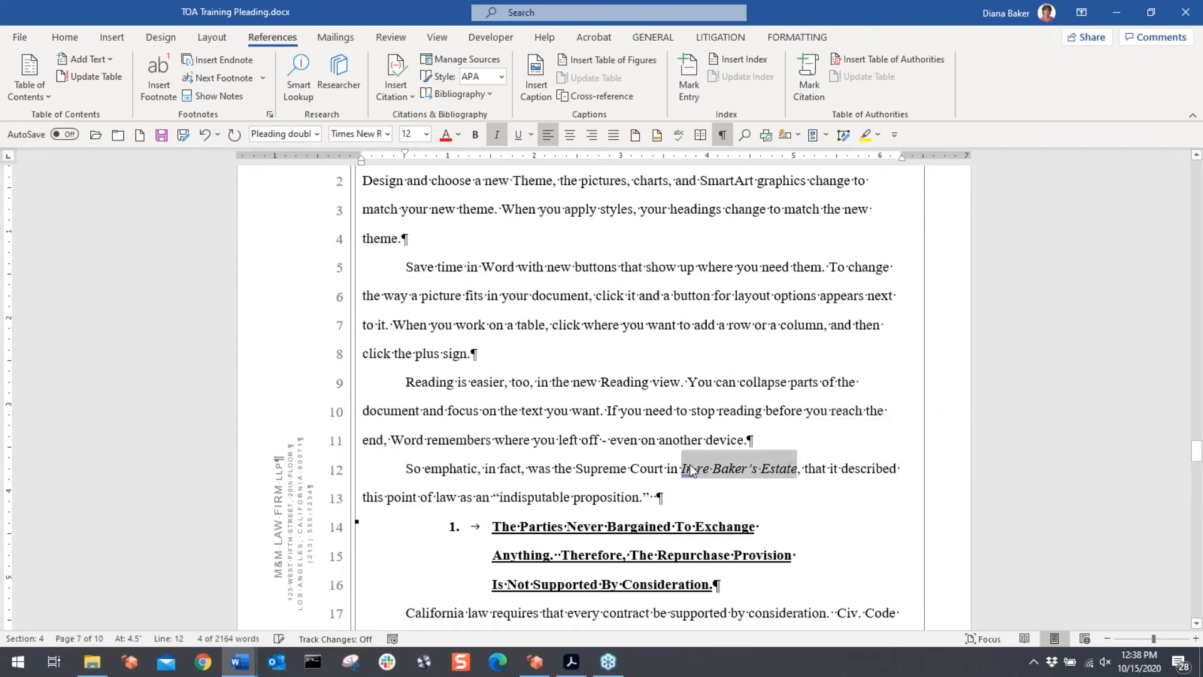
pyautogui.scroll(1, 690, 464)
pyautogui.scroll(10, 690, 464)
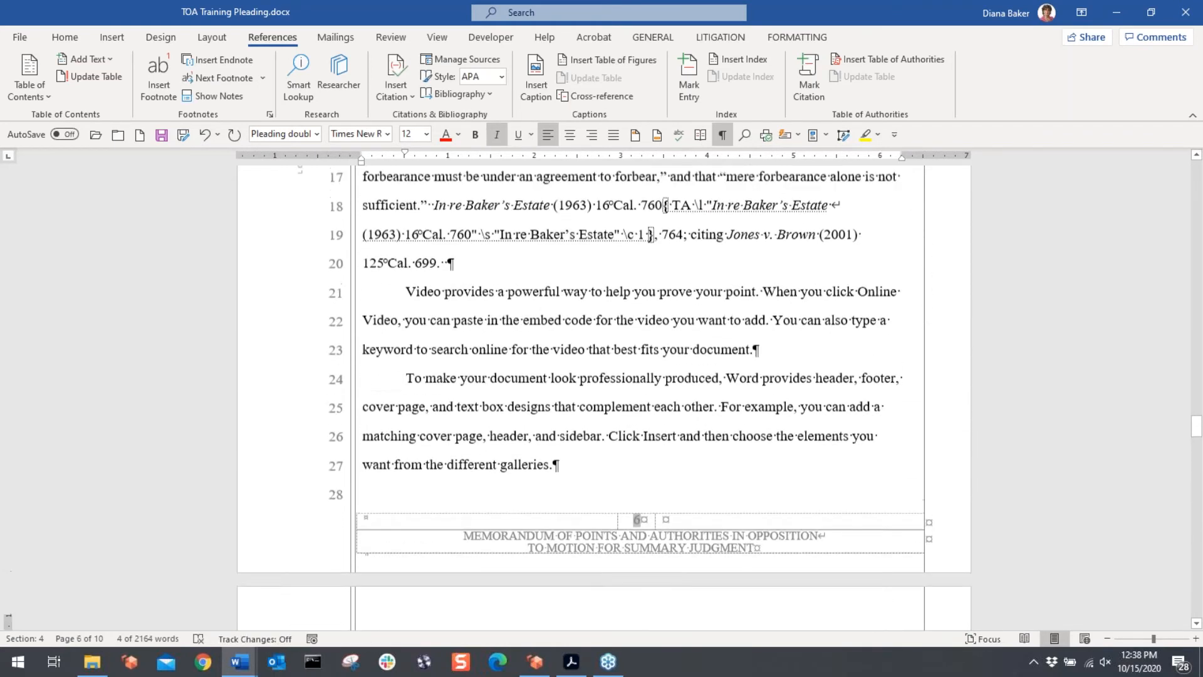
# Step: Mark In re Baker's Estate in the "So emphatic" paragraph as a single citation using the short citation "In re Baker's Estate", and highlight its TA field
pyautogui.scroll(-10, 592, 326)
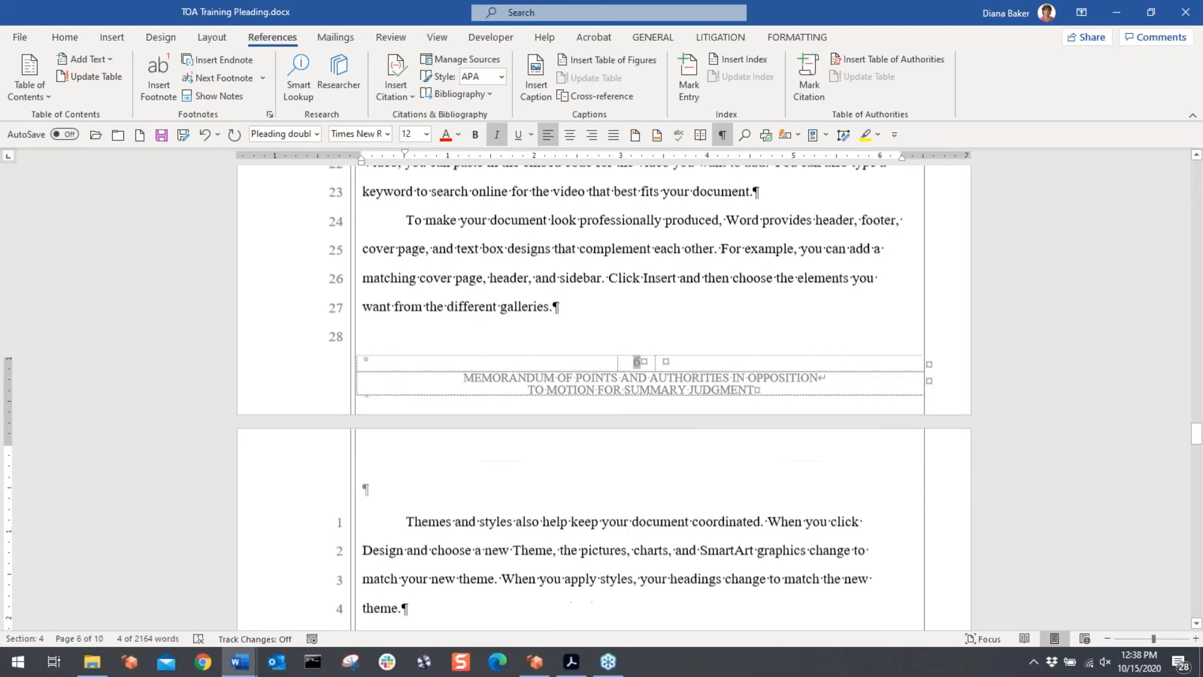
pyautogui.scroll(-1, 656, 406)
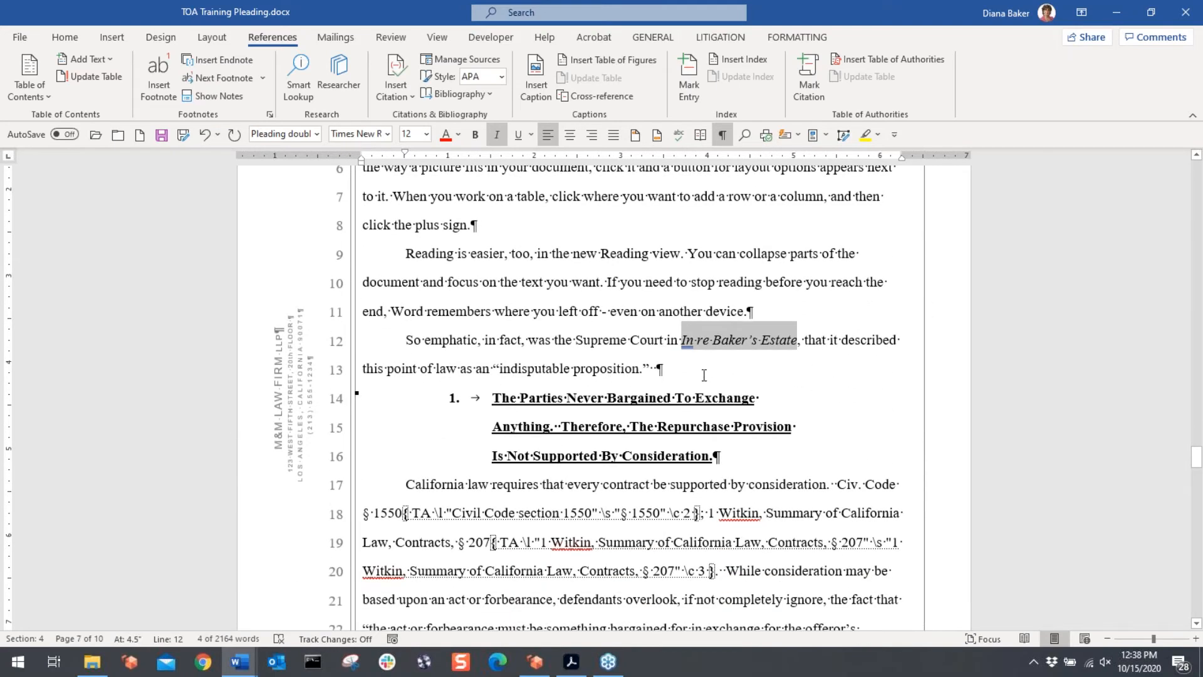
pyautogui.click(729, 341)
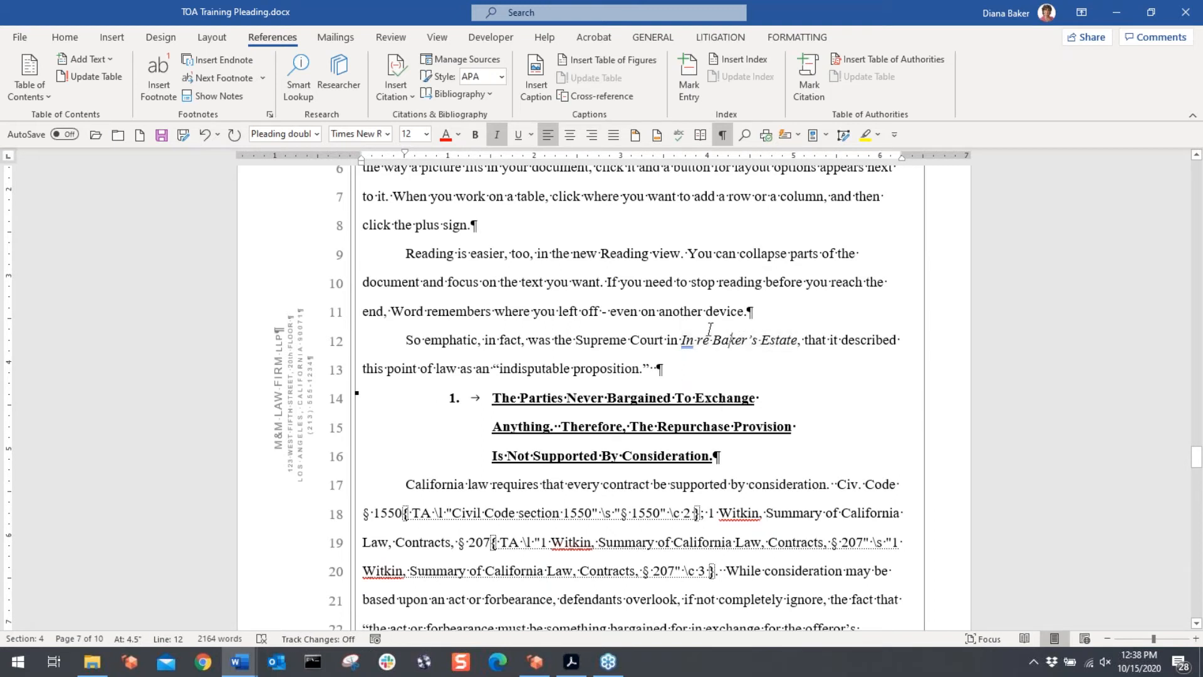
pyautogui.click(683, 340)
pyautogui.hotkey('ctrl', 'shift', 'Right')
pyautogui.hotkey('ctrl', 'shift', 'Right')
pyautogui.hotkey('ctrl', 'shift', 'Right')
pyautogui.hotkey('ctrl', 'shift', 'Right')
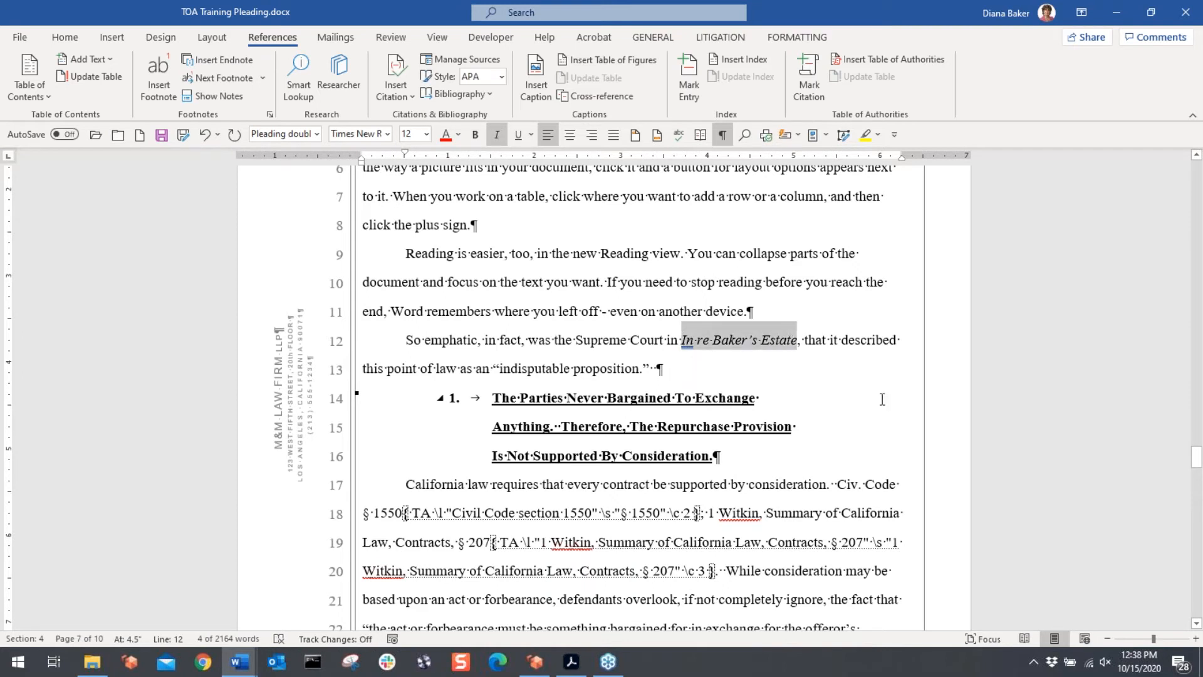
pyautogui.hotkey('alt', 'shift', 'i')
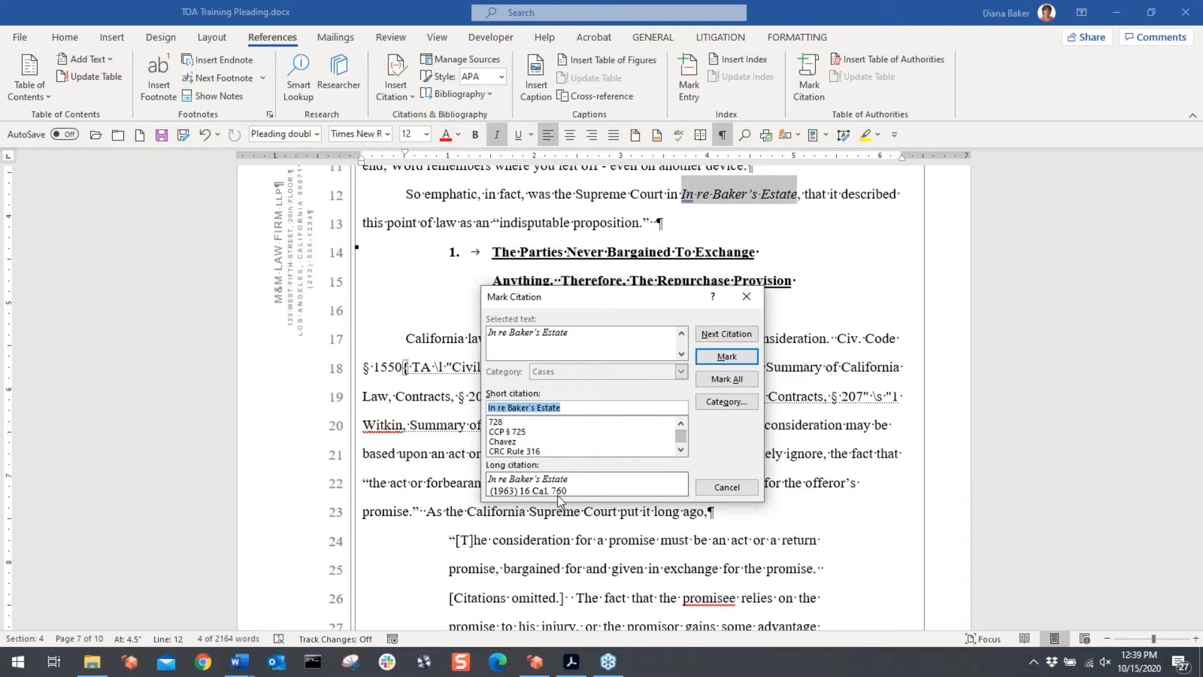
pyautogui.moveTo(561, 408); pyautogui.dragTo(489, 408)
pyautogui.click(737, 358)
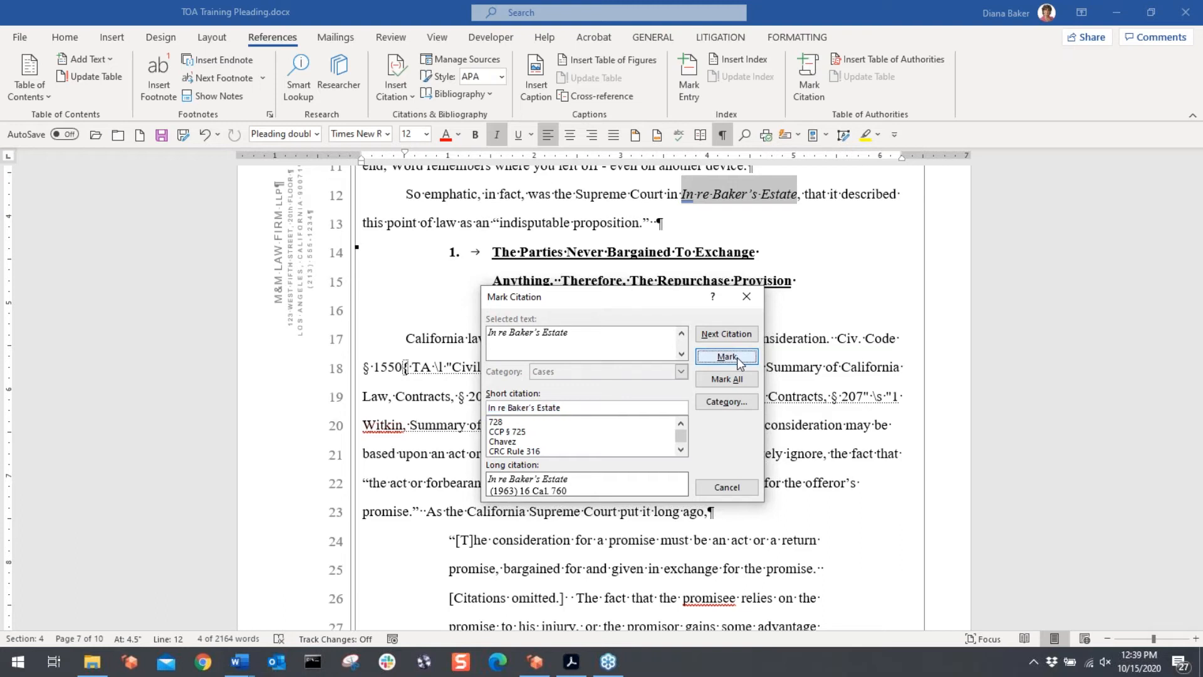
pyautogui.click(728, 488)
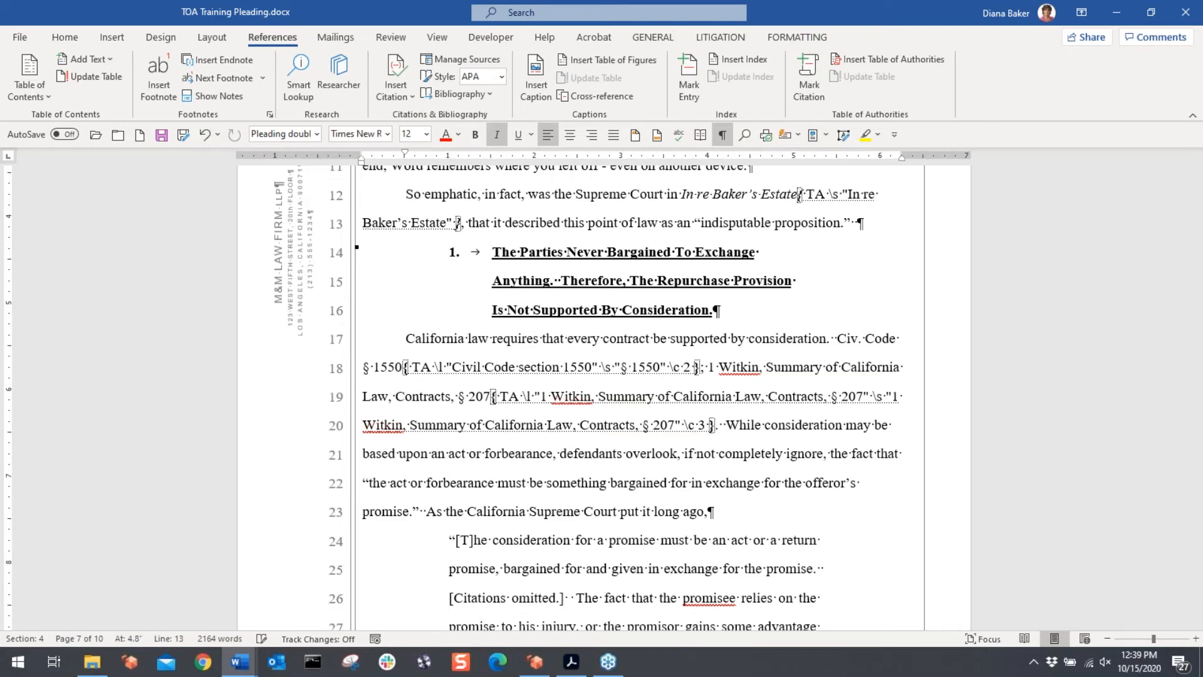
pyautogui.click(800, 194)
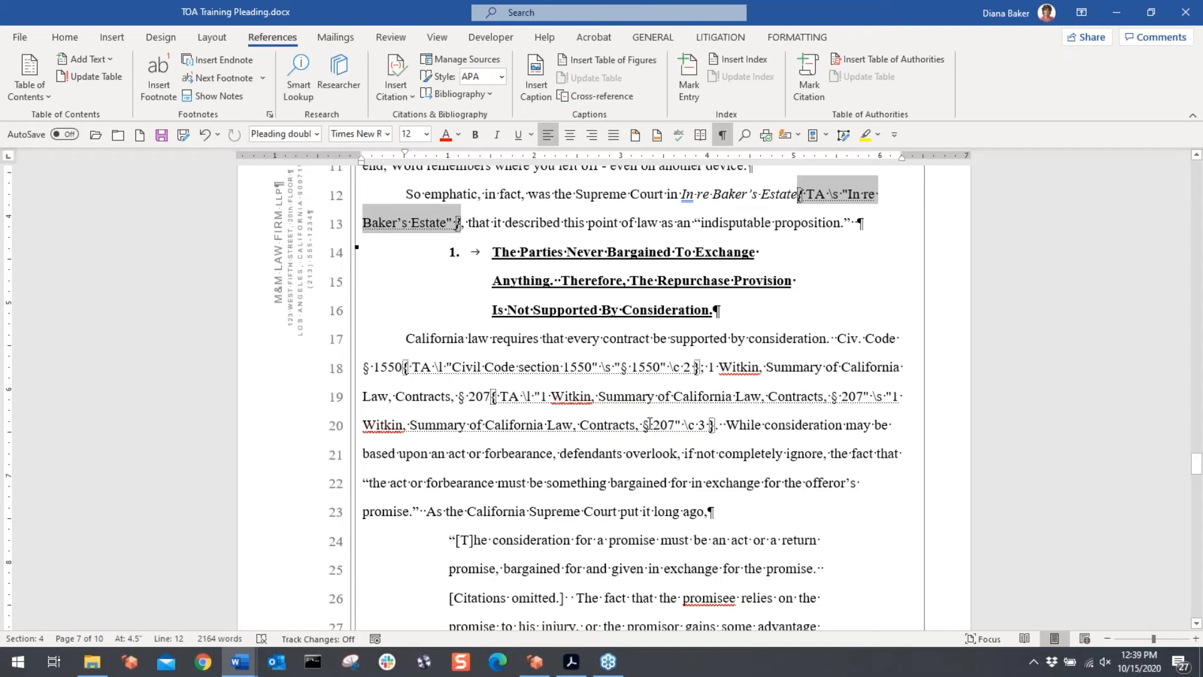
# Step: Hide the formatting marks and insert random filler text with =rand() at the end of the "Just as the plaintiff and defendant in Chavez" paragraph
pyautogui.scroll(-2, 650, 424)
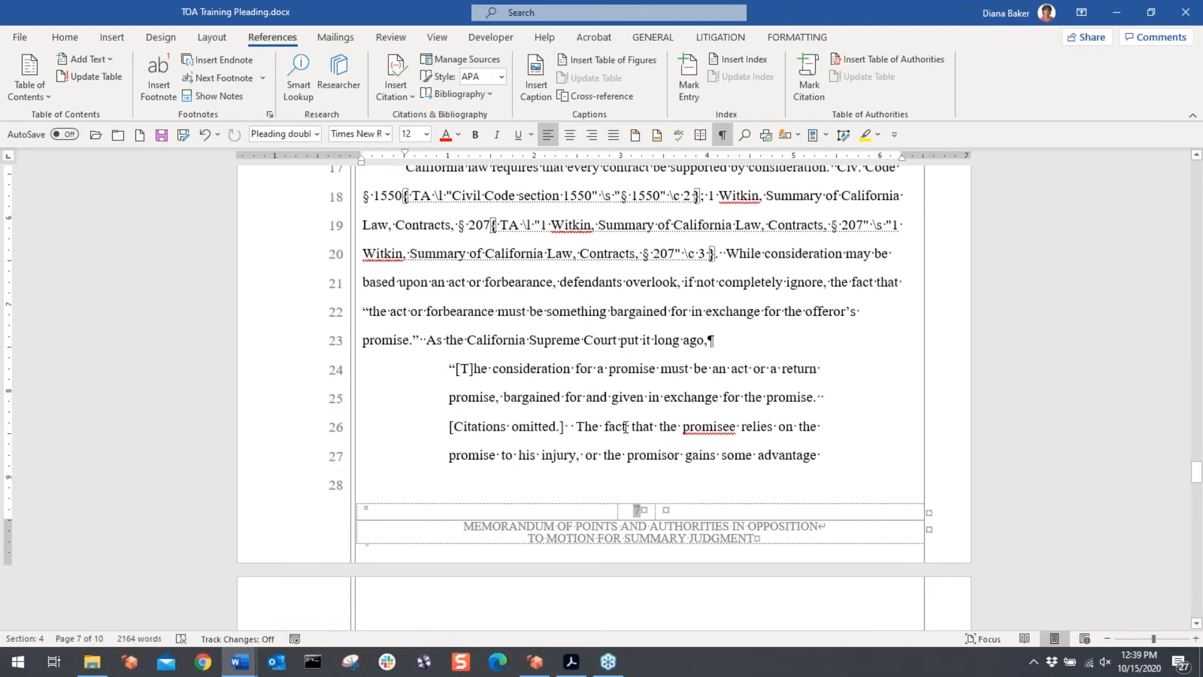
pyautogui.scroll(2, 625, 428)
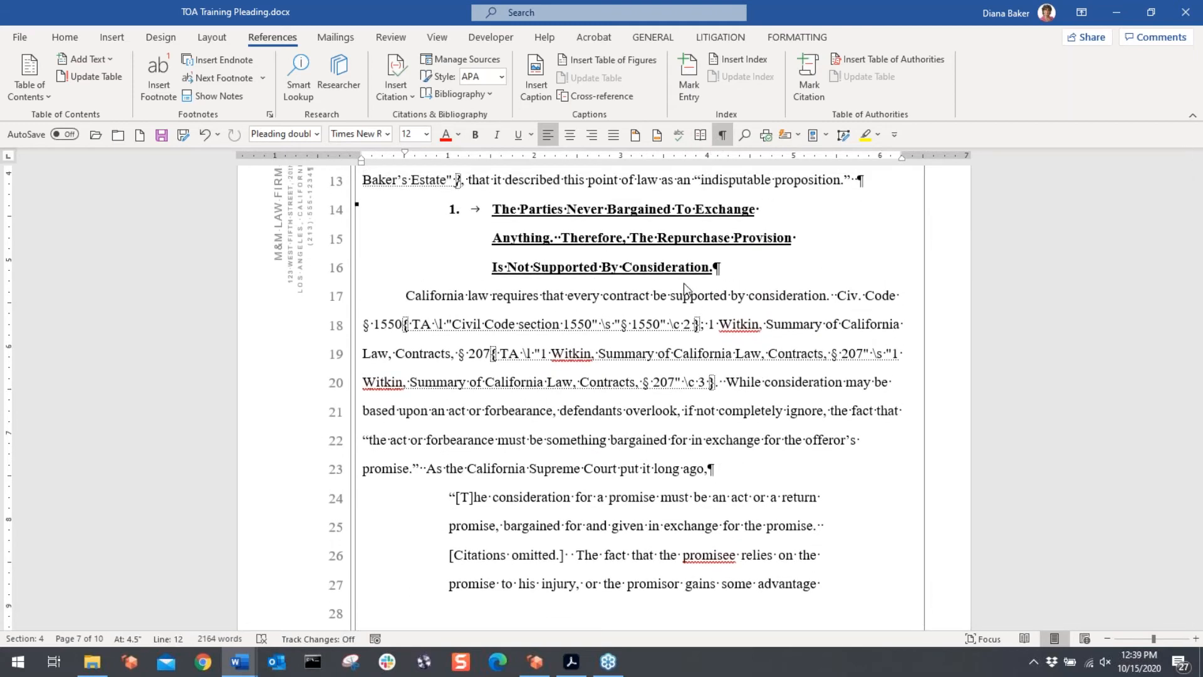
pyautogui.hotkey('ctrl', 'shift', '8')
pyautogui.scroll(-3, 685, 351)
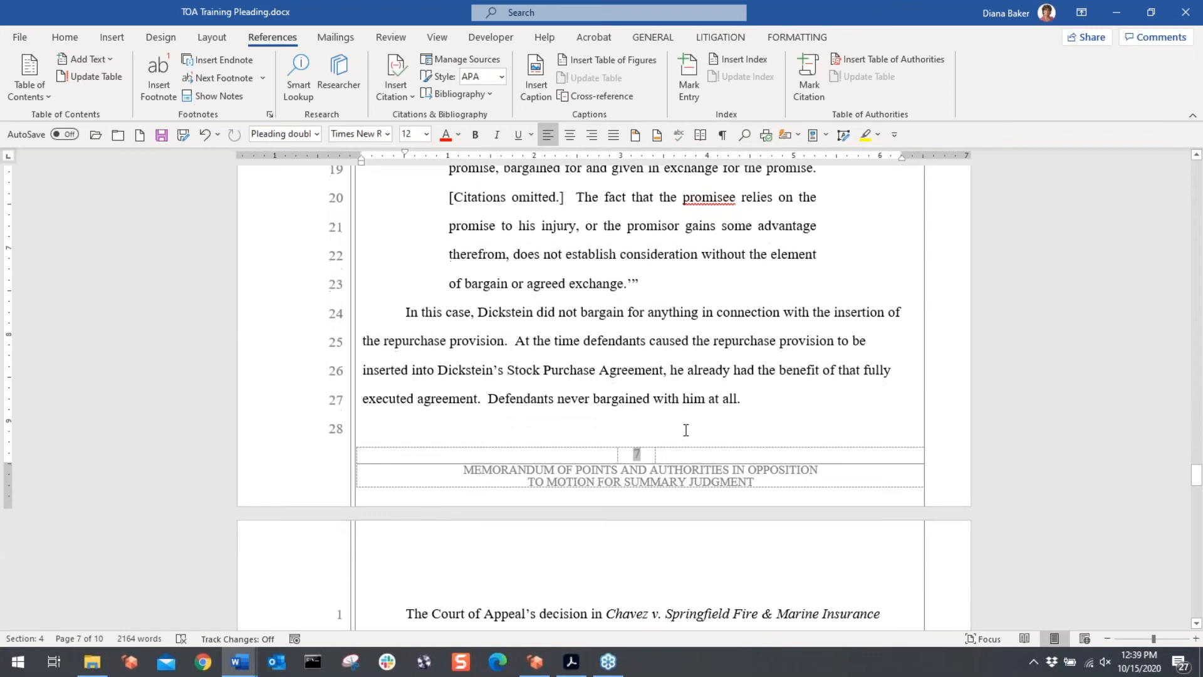
pyautogui.scroll(-8, 687, 430)
pyautogui.scroll(-8, 688, 435)
pyautogui.scroll(7, 604, 398)
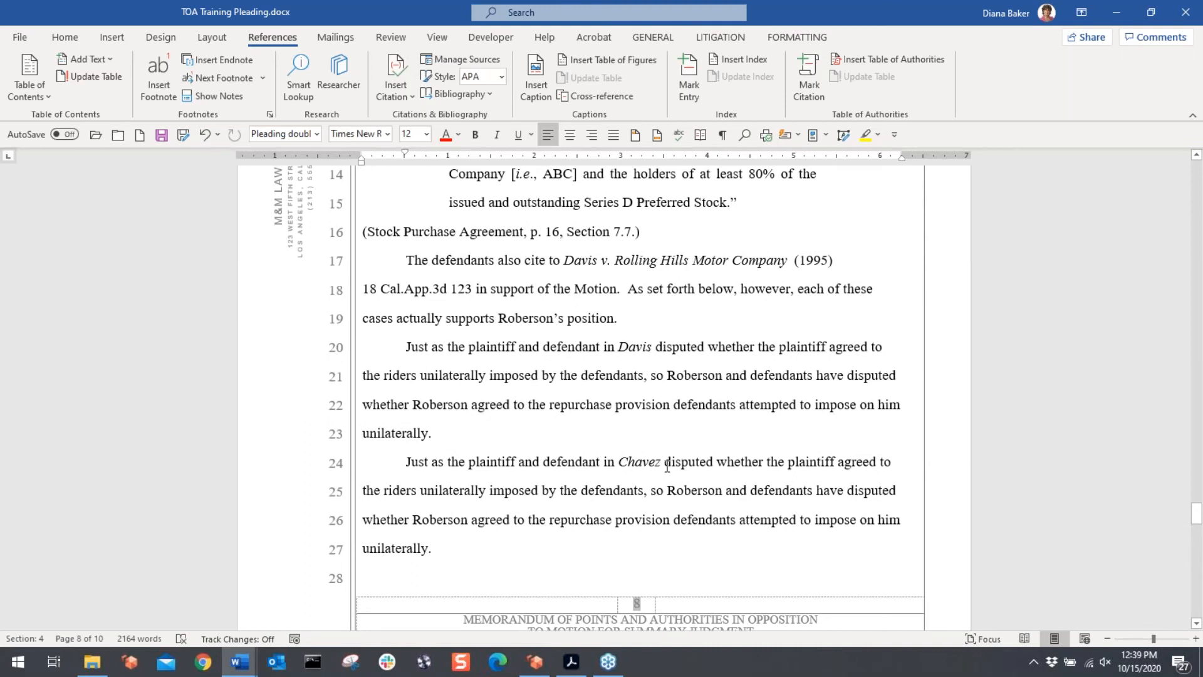
pyautogui.click(444, 552)
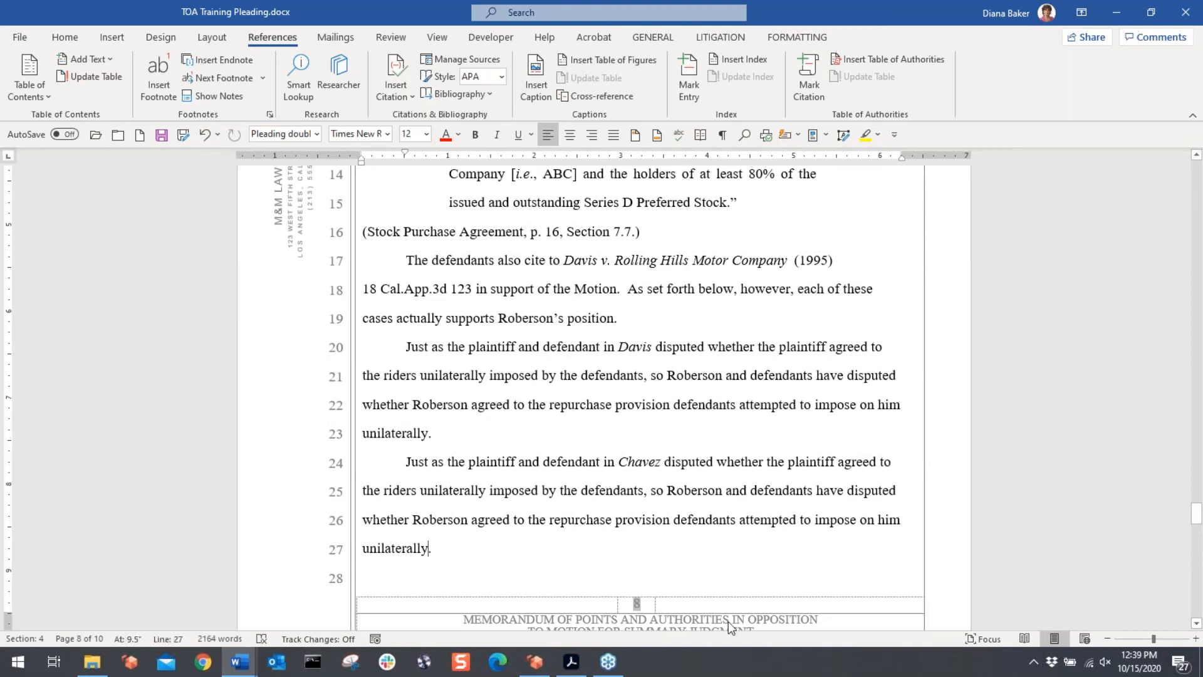
pyautogui.click(458, 549)
pyautogui.write('=ran')
pyautogui.press('BackSpace')
pyautogui.press('BackSpace')
pyautogui.press('BackSpace')
pyautogui.press('BackSpace')
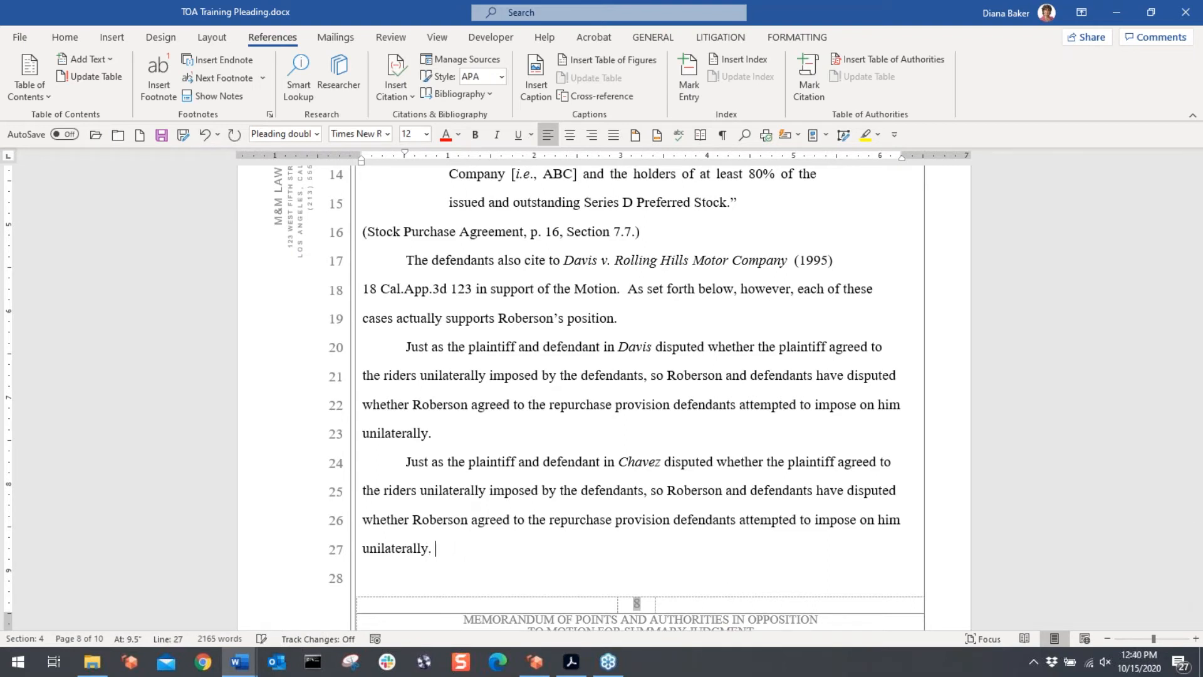
pyautogui.write('=rand()')
pyautogui.press('Return')
pyautogui.scroll(10, 436, 534)
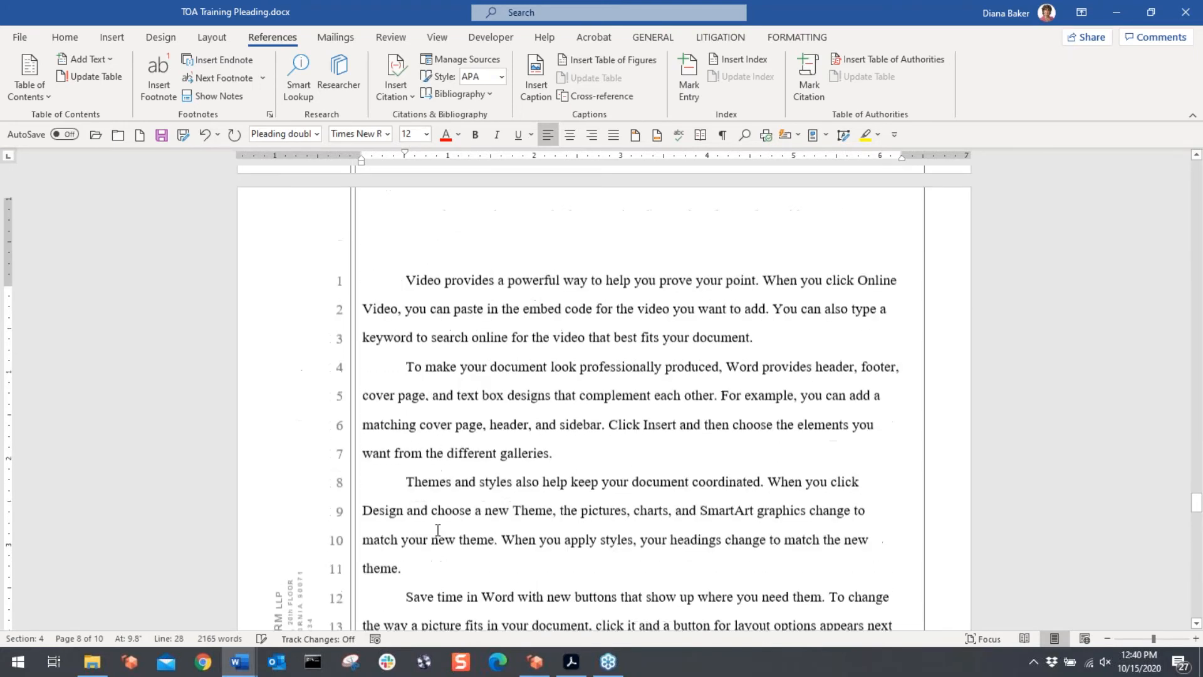
# Step: Show the formatting marks and add "Id. at 123." after the first filler sentences at the end of the Chavez paragraph
pyautogui.click(461, 430)
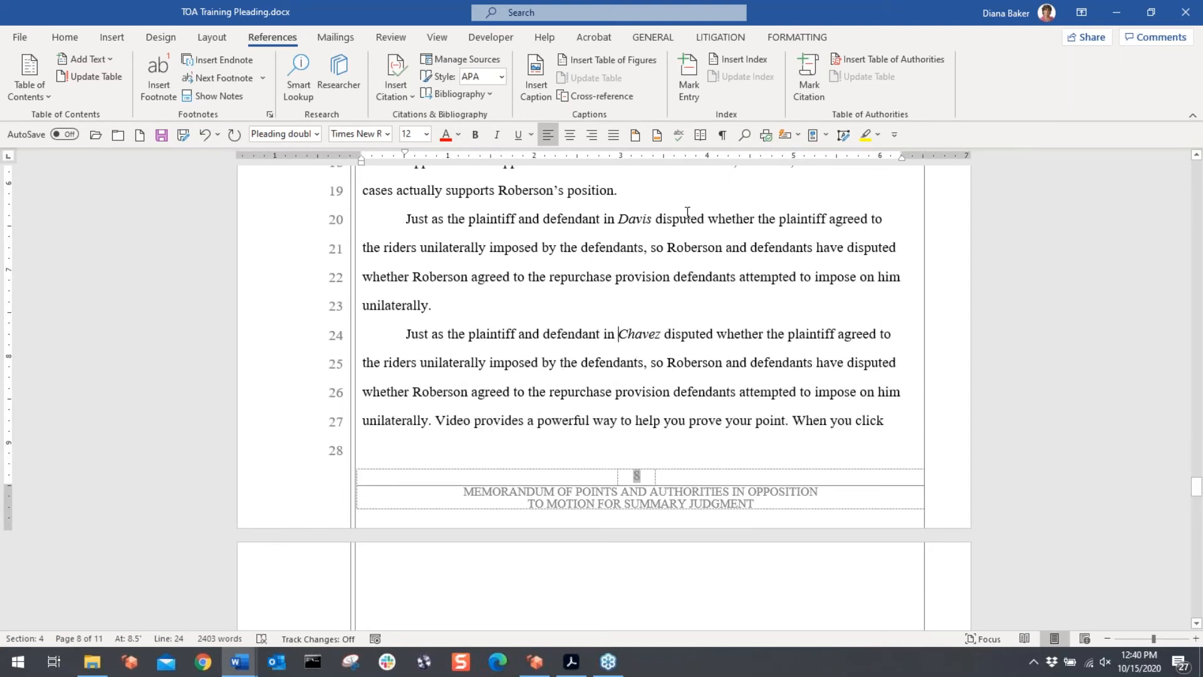
pyautogui.click(723, 132)
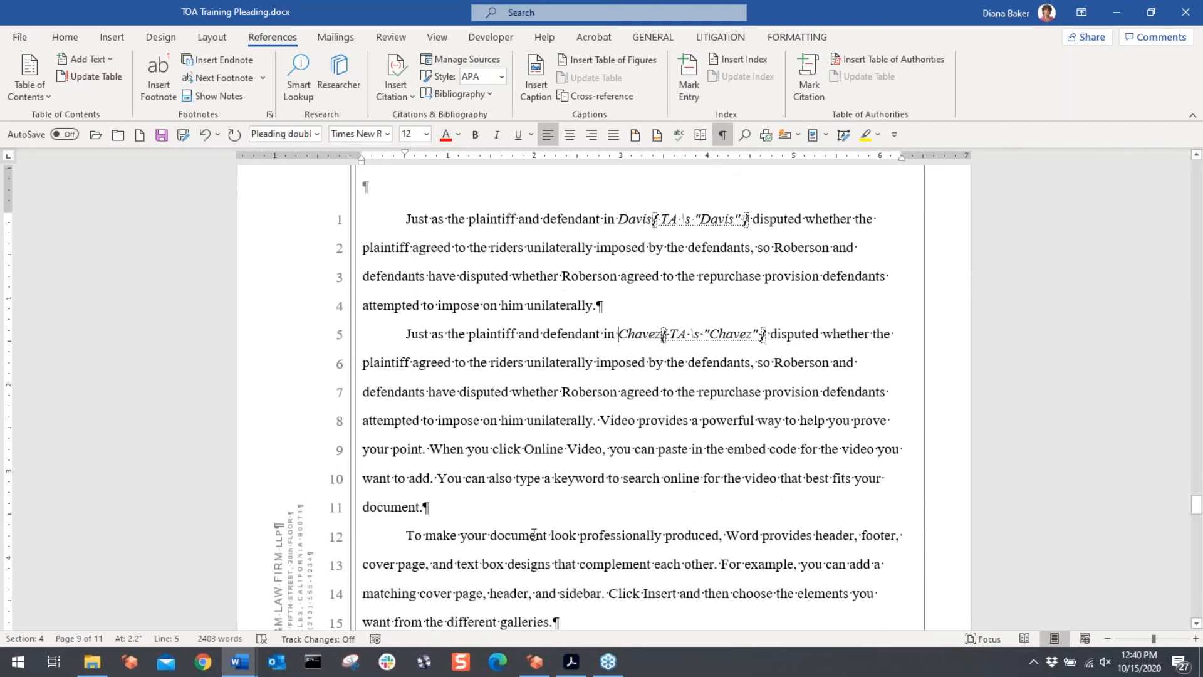
pyautogui.click(458, 501)
pyautogui.write('Id. At')
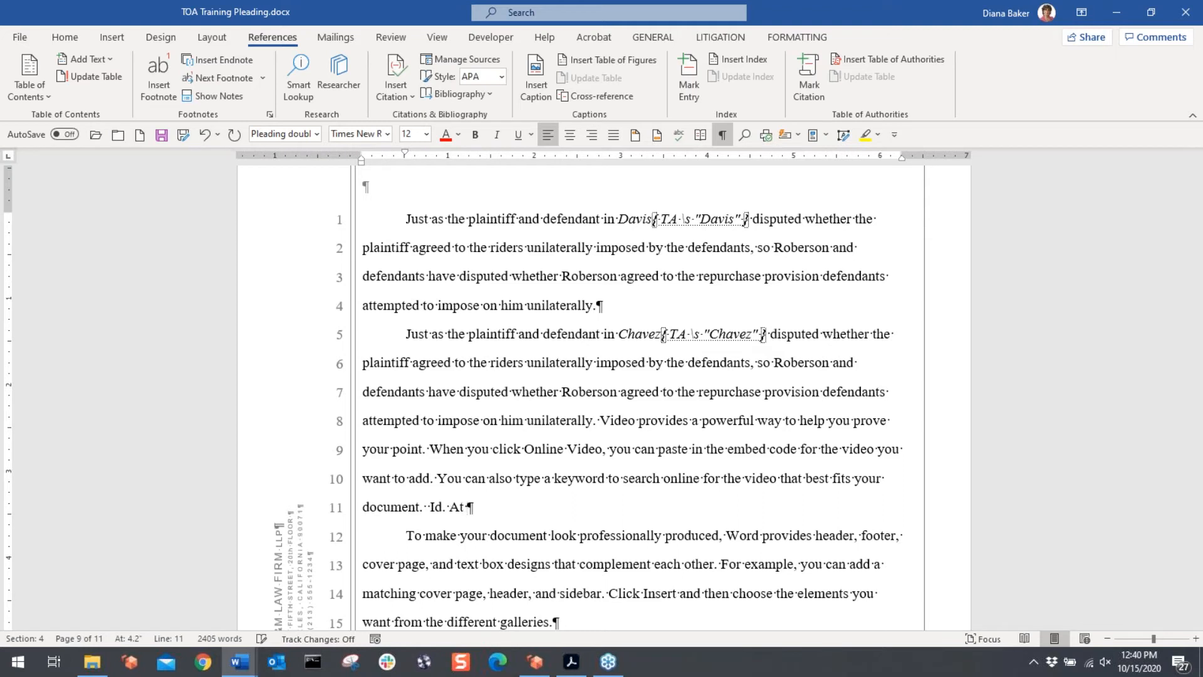
pyautogui.press('BackSpace')
pyautogui.press('BackSpace')
pyautogui.press('BackSpace')
pyautogui.write('AT')
pyautogui.press('BackSpace')
pyautogui.press('BackSpace')
pyautogui.write('at 123.')
# Step: Highlight "Id. at 123" and the Chavez mention, and compare the pages they fall on with formatting marks hidden
pyautogui.moveTo(432, 505); pyautogui.dragTo(476, 509)
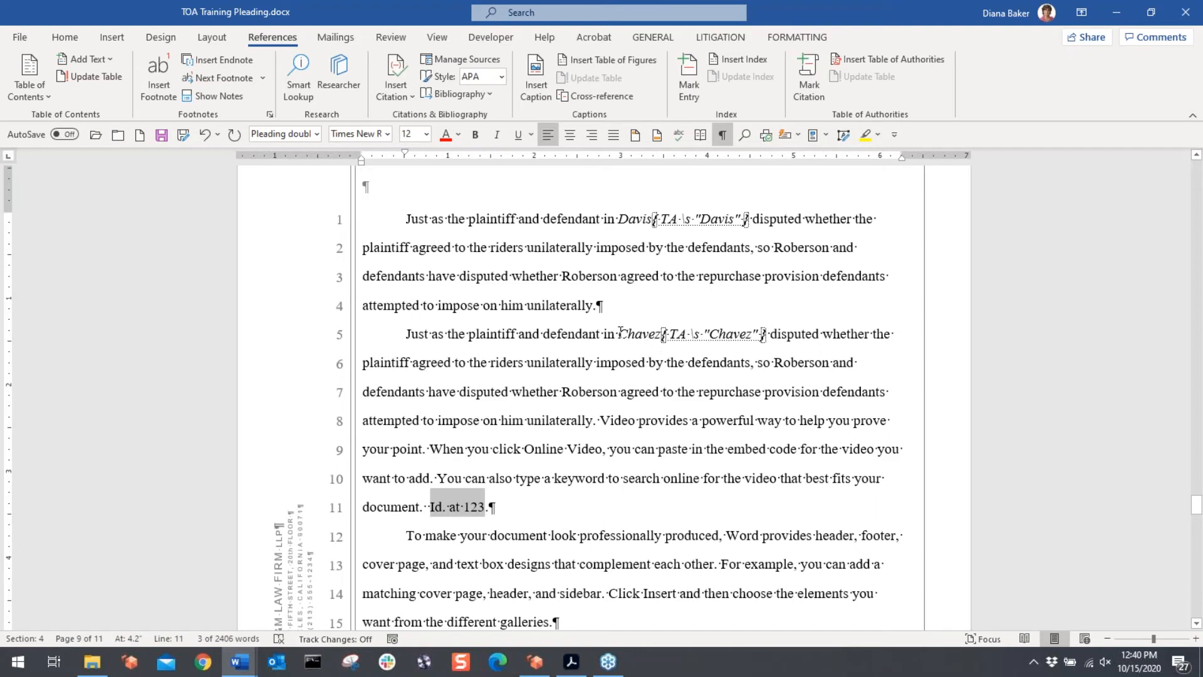
pyautogui.moveTo(619, 334); pyautogui.dragTo(766, 333)
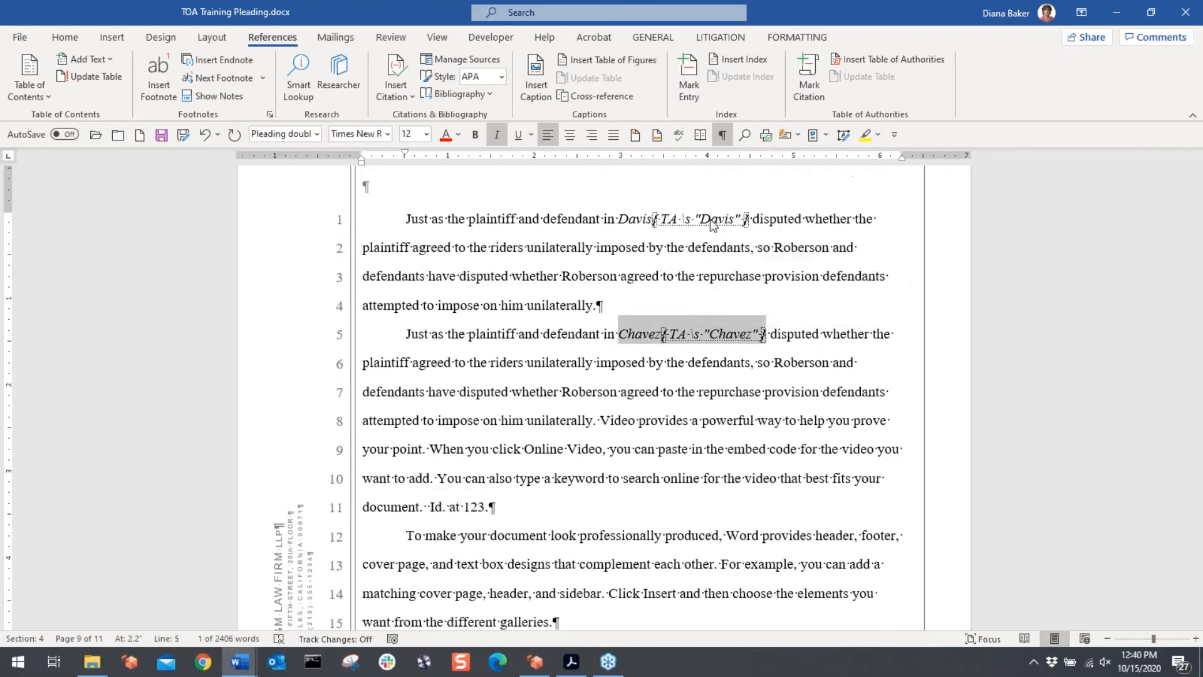
pyautogui.hotkey('ctrl', 'shift', '8')
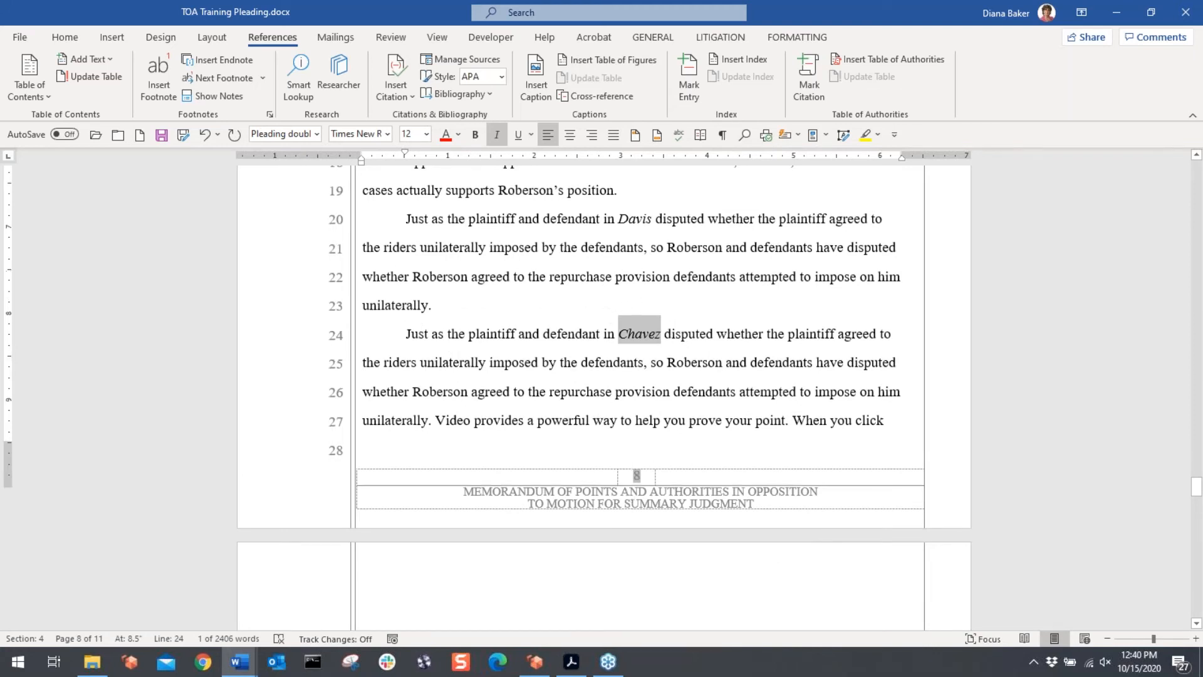
pyautogui.scroll(-5, 838, 362)
pyautogui.moveTo(800, 363); pyautogui.dragTo(854, 364)
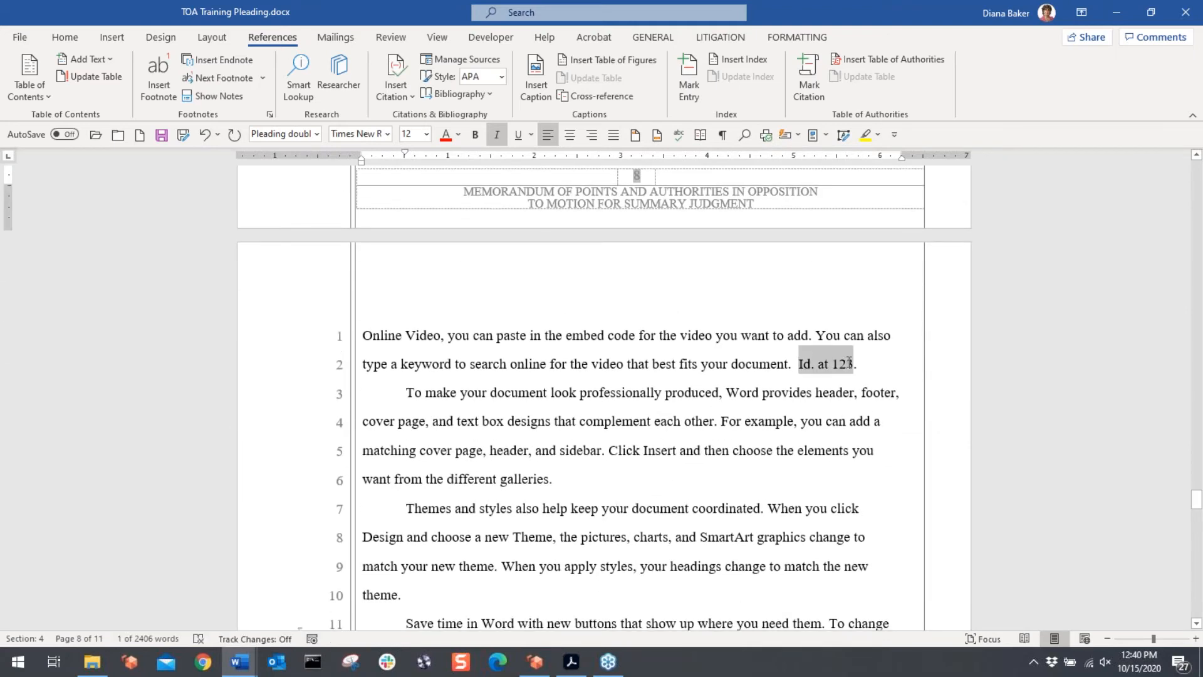
pyautogui.scroll(-2, 684, 446)
pyautogui.scroll(3, 807, 310)
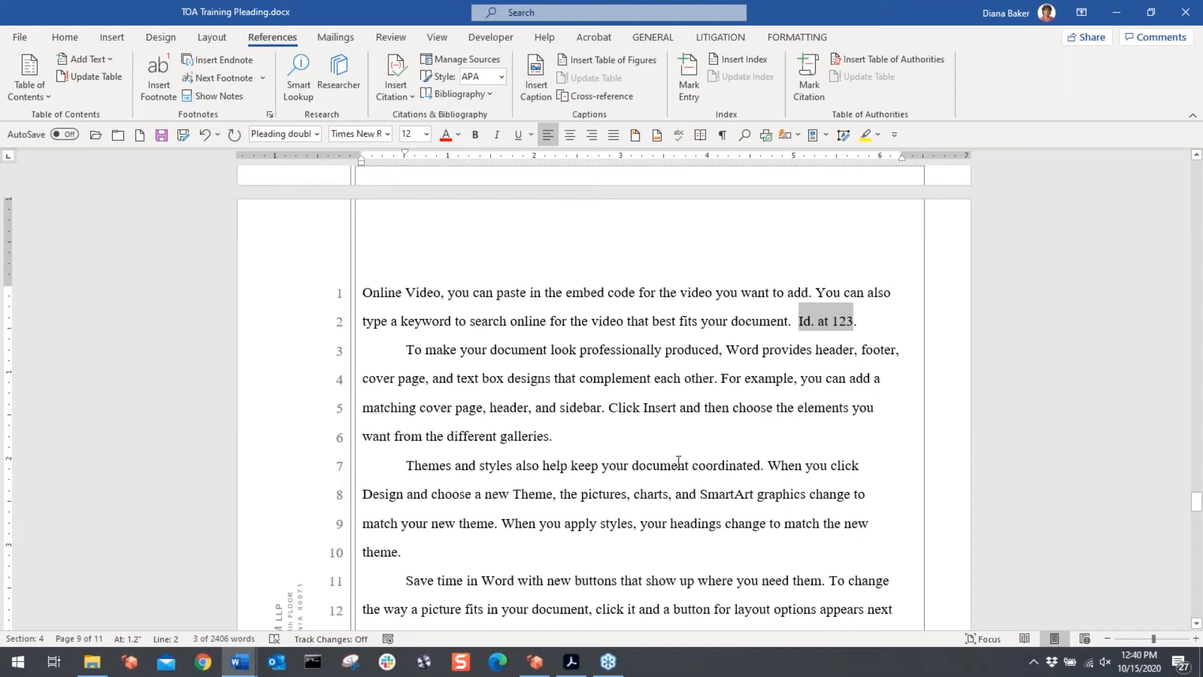
pyautogui.scroll(4, 760, 451)
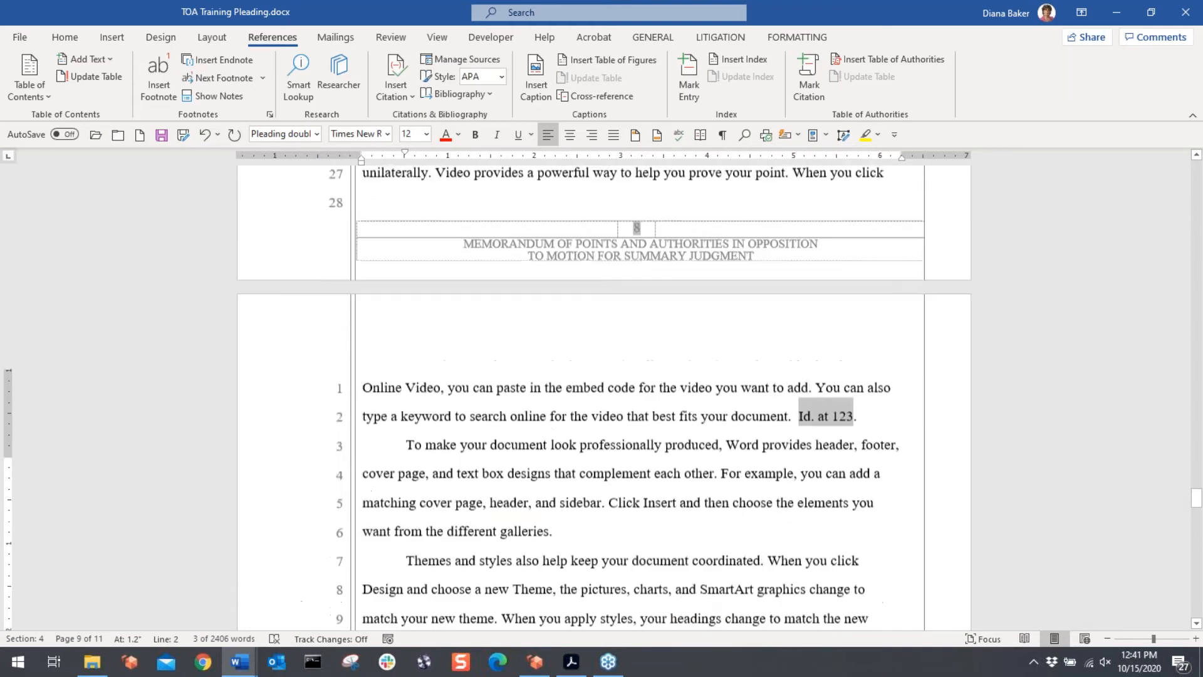
pyautogui.scroll(1, 706, 344)
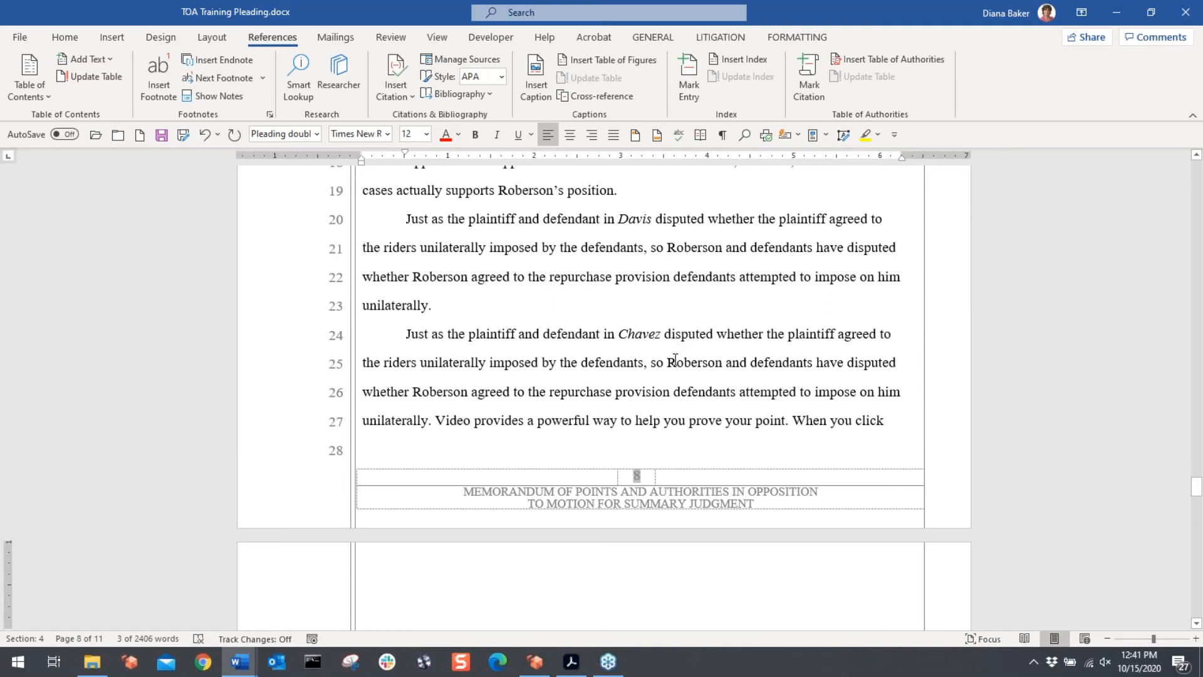
pyautogui.scroll(-3, 674, 359)
pyautogui.scroll(-2, 733, 373)
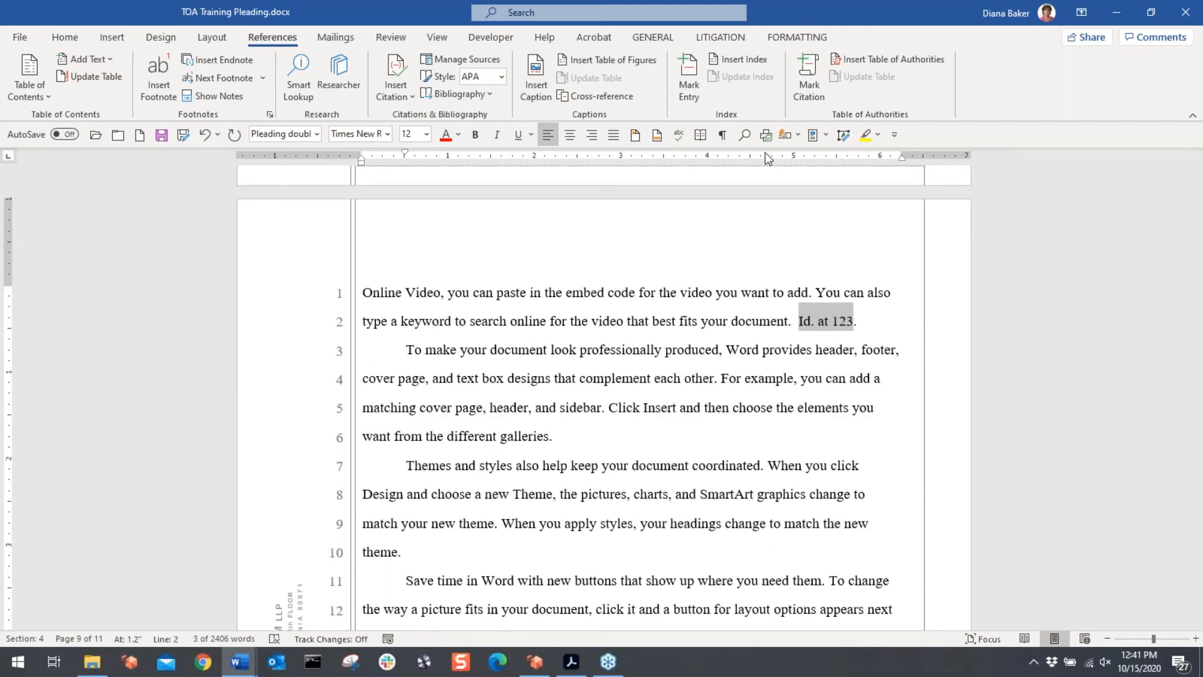
# Step: Show the formatting marks and mark "Id. at 123" as a citation under the existing short citation Chavez
pyautogui.click(726, 136)
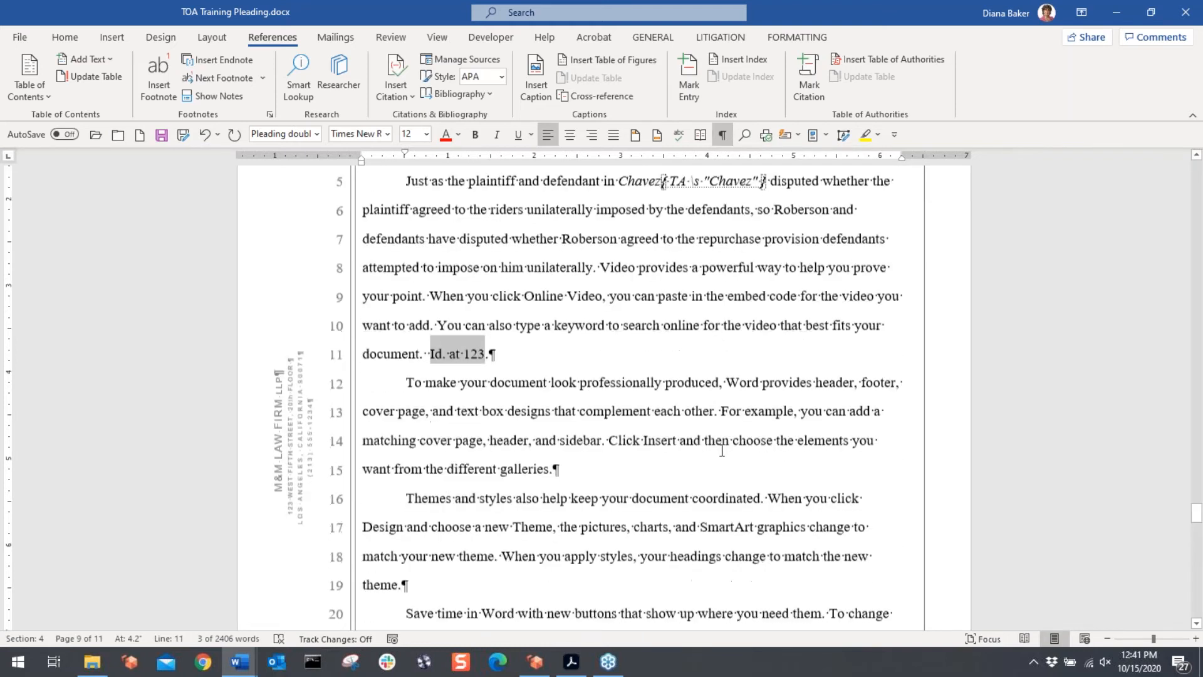
pyautogui.click(431, 321)
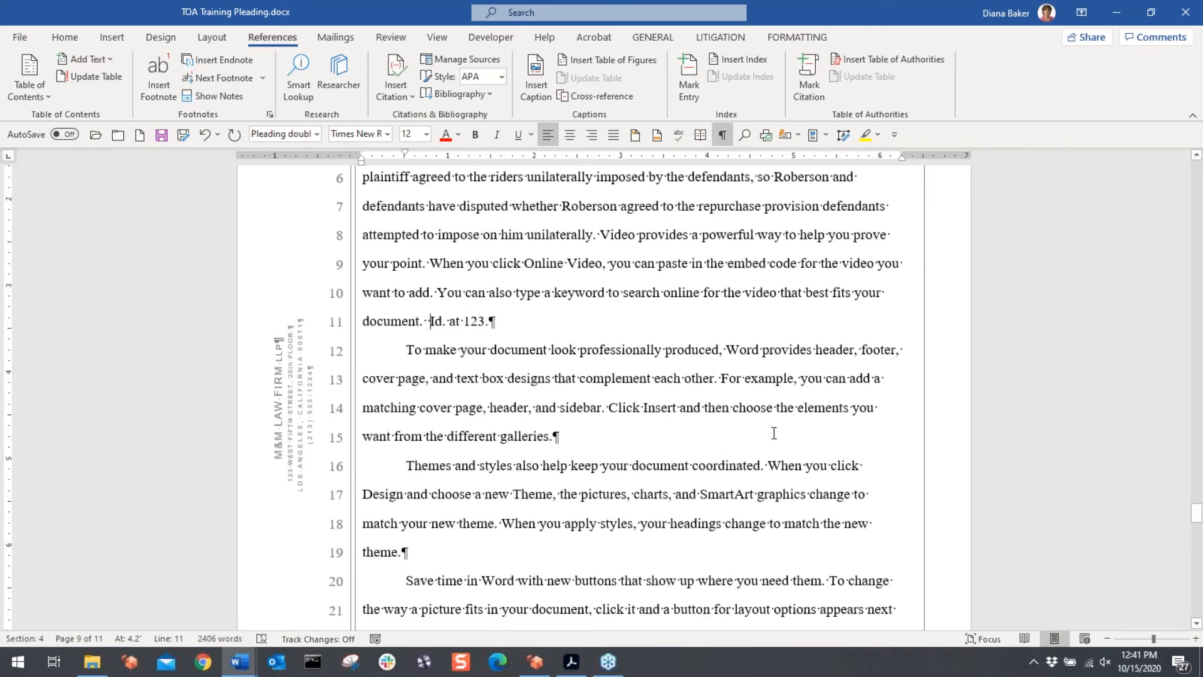
pyautogui.hotkey('shift', 'Right')
pyautogui.hotkey('shift', 'Right')
pyautogui.hotkey('shift', 'Right')
pyautogui.hotkey('shift', 'Right')
pyautogui.hotkey('shift', 'Right')
pyautogui.hotkey('shift', 'Right')
pyautogui.hotkey('shift', 'Right')
pyautogui.hotkey('shift', 'Right')
pyautogui.hotkey('shift', 'Right')
pyautogui.hotkey('shift', 'Right')
pyautogui.hotkey('shift', 'Right')
pyautogui.hotkey('shift', 'Left')
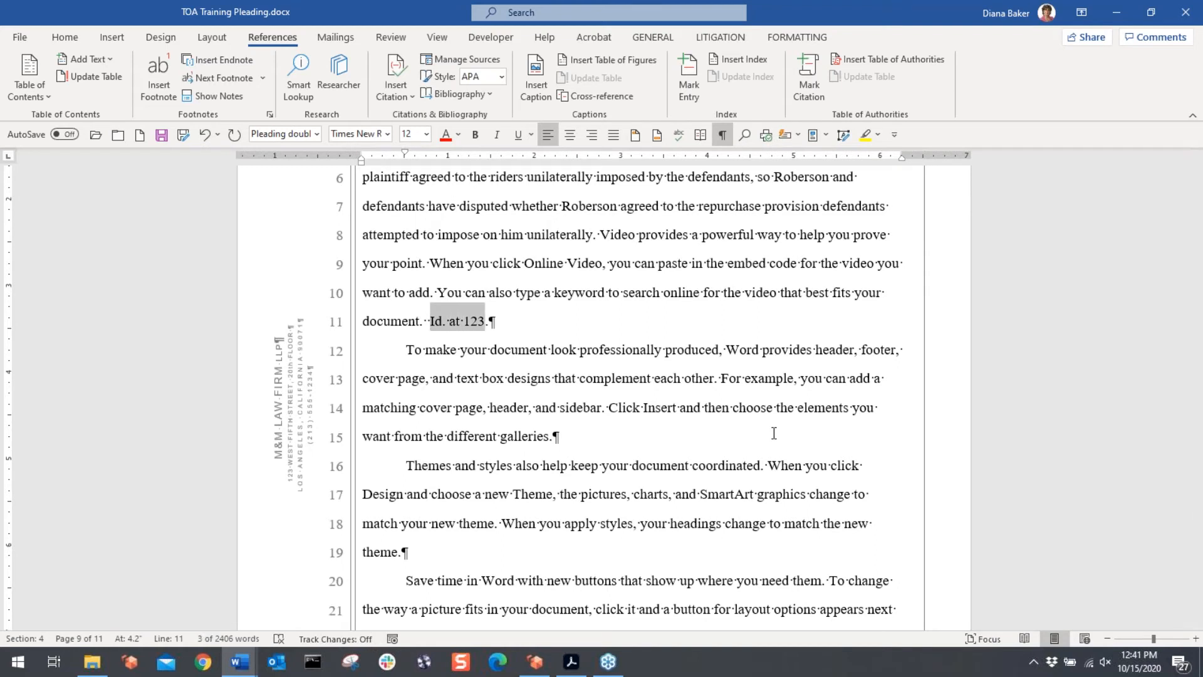
pyautogui.hotkey('alt', 'shift', 'i')
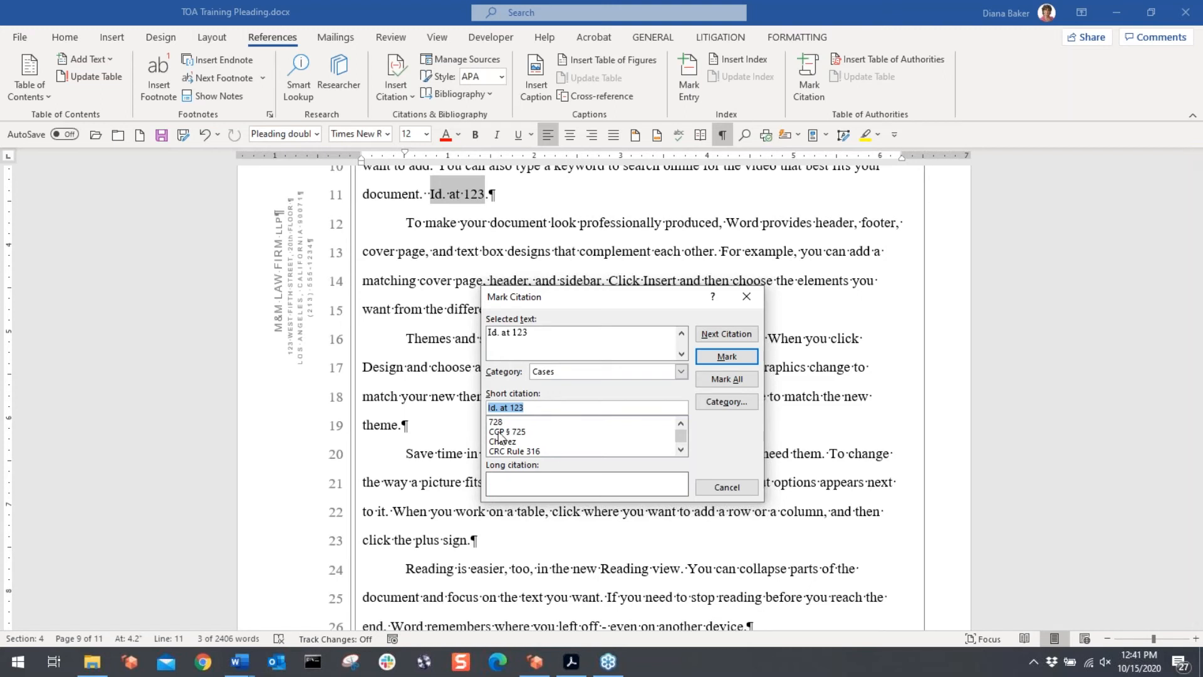
pyautogui.moveTo(529, 333); pyautogui.dragTo(486, 330)
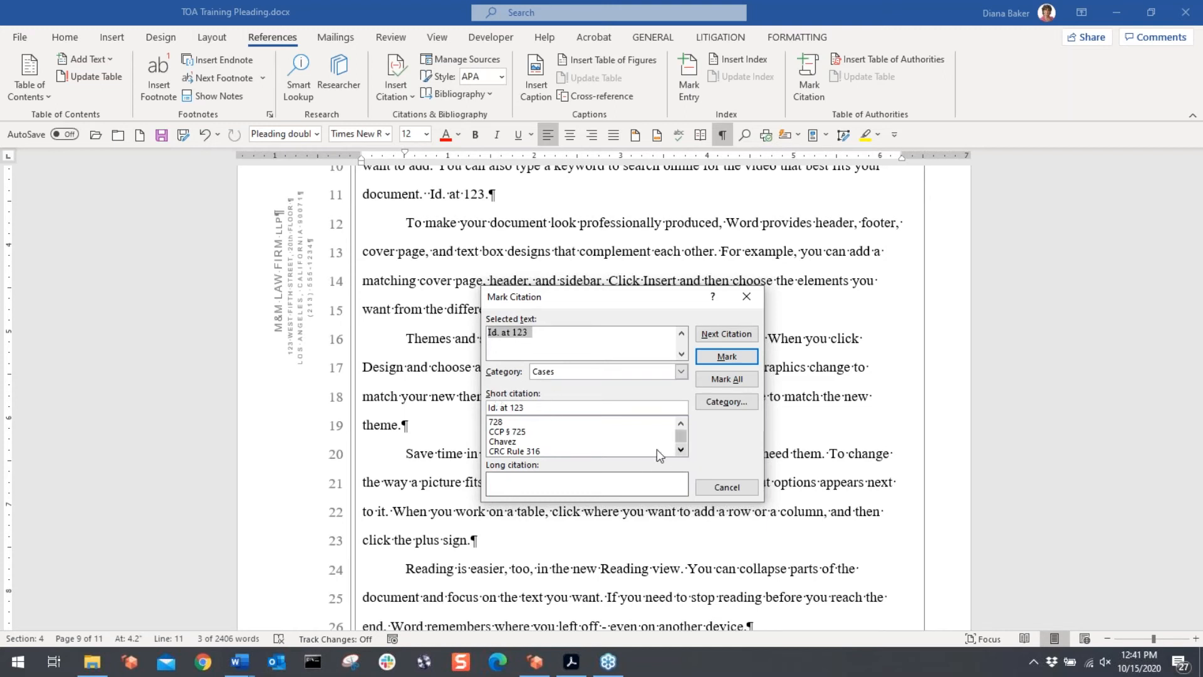
pyautogui.click(502, 442)
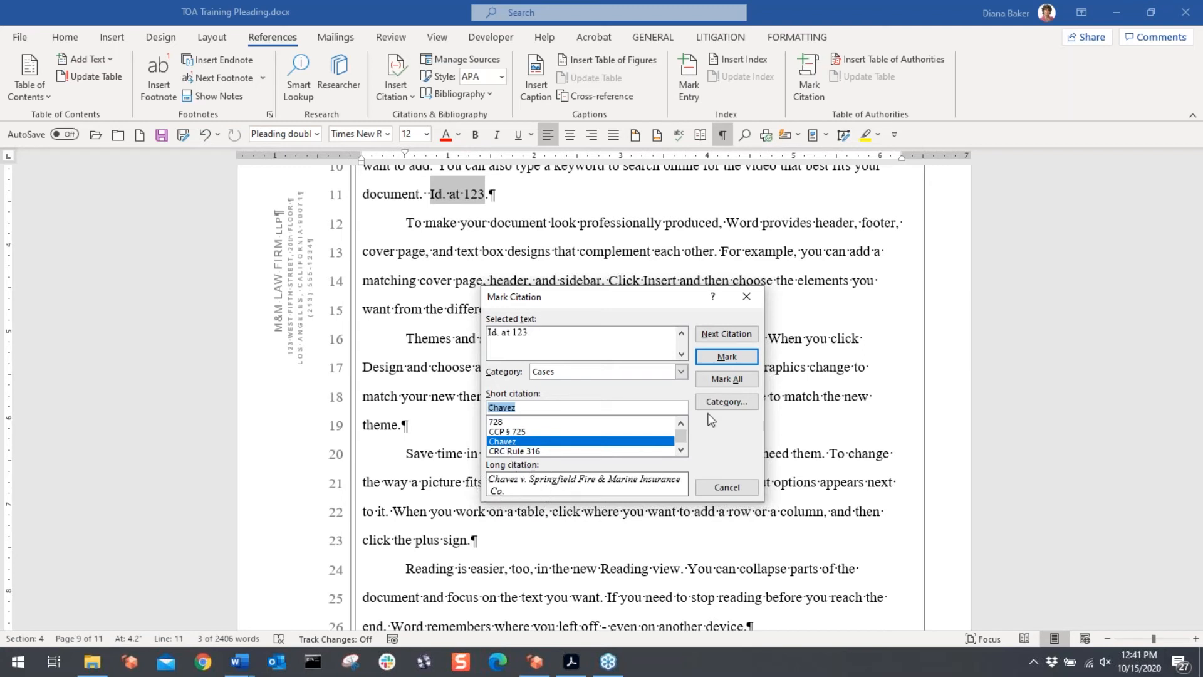
pyautogui.click(727, 358)
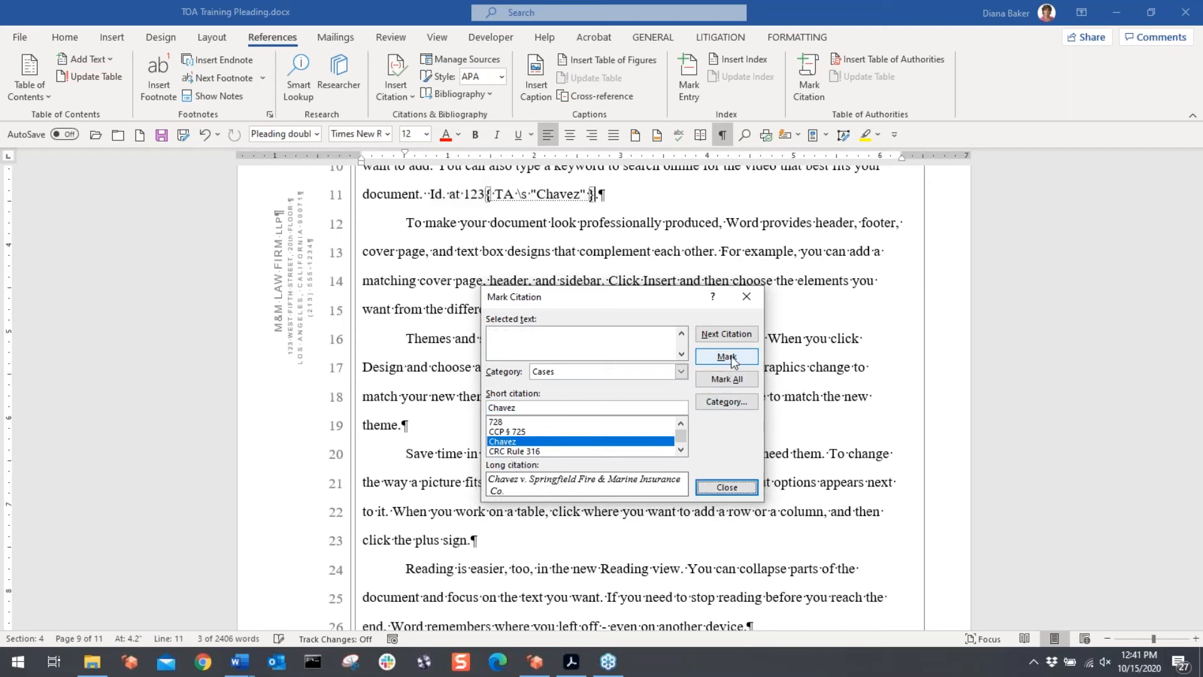
pyautogui.press('Escape')
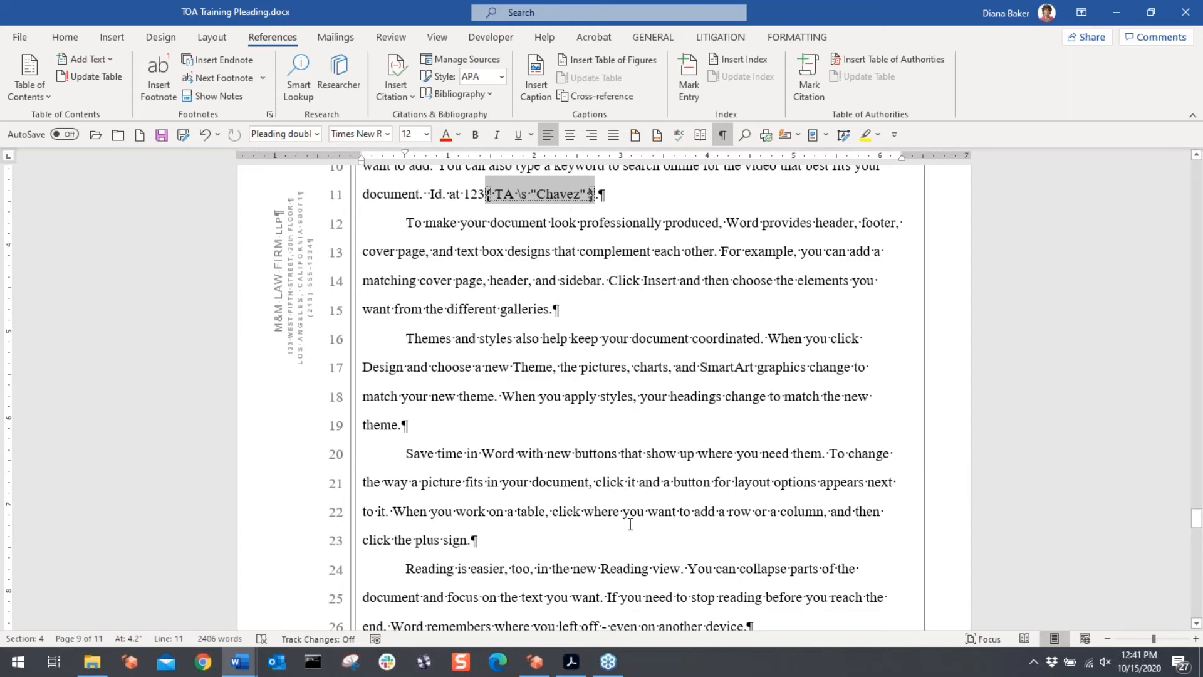
pyautogui.scroll(-3, 564, 439)
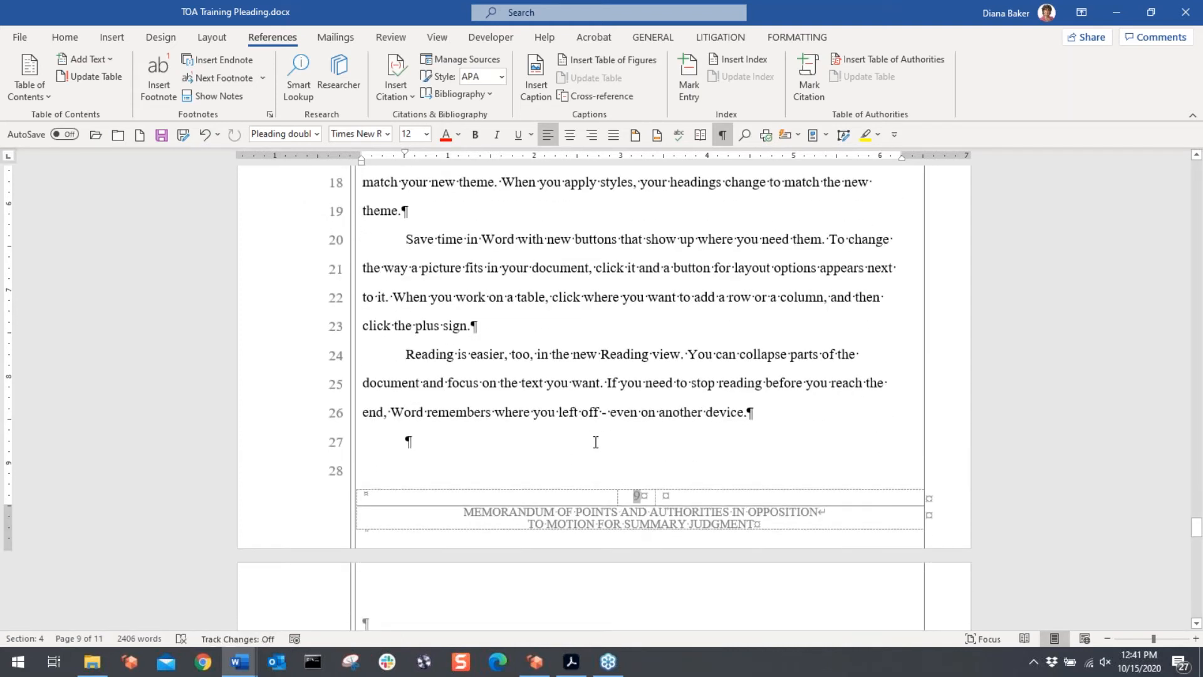
# Step: Hide the formatting marks and update the entire Table of Authorities, from the Cases heading through the Rules entries
pyautogui.scroll(1, 690, 451)
pyautogui.scroll(5, 690, 451)
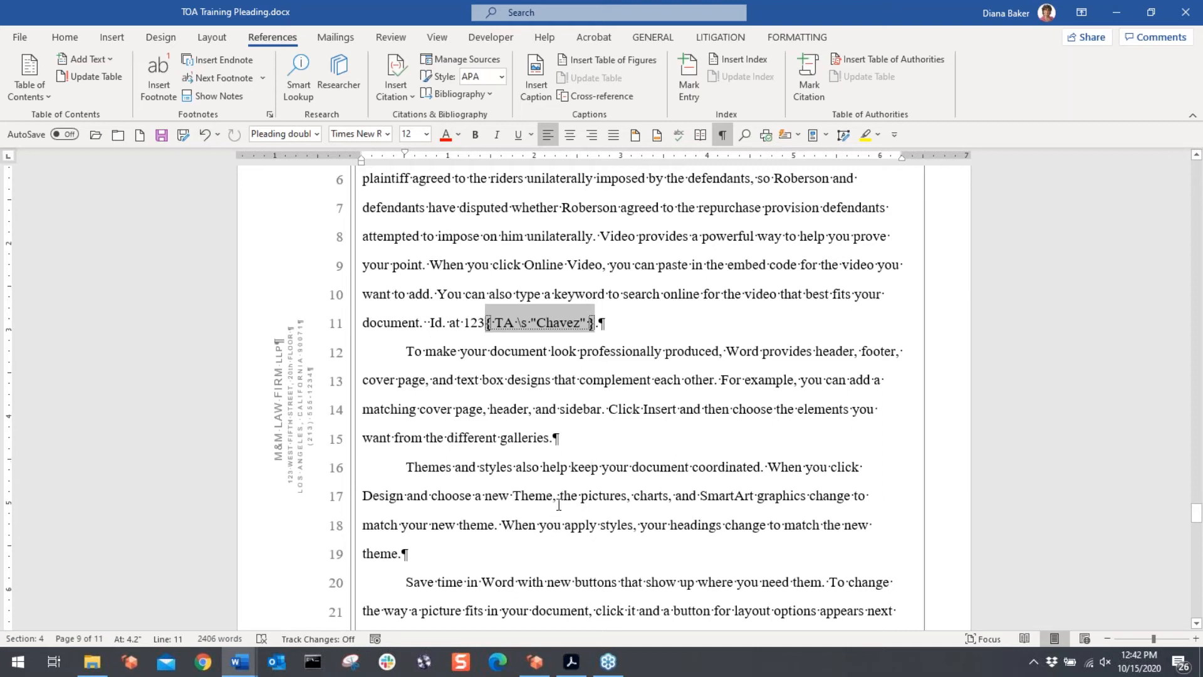
pyautogui.scroll(11, 561, 511)
pyautogui.scroll(10, 568, 473)
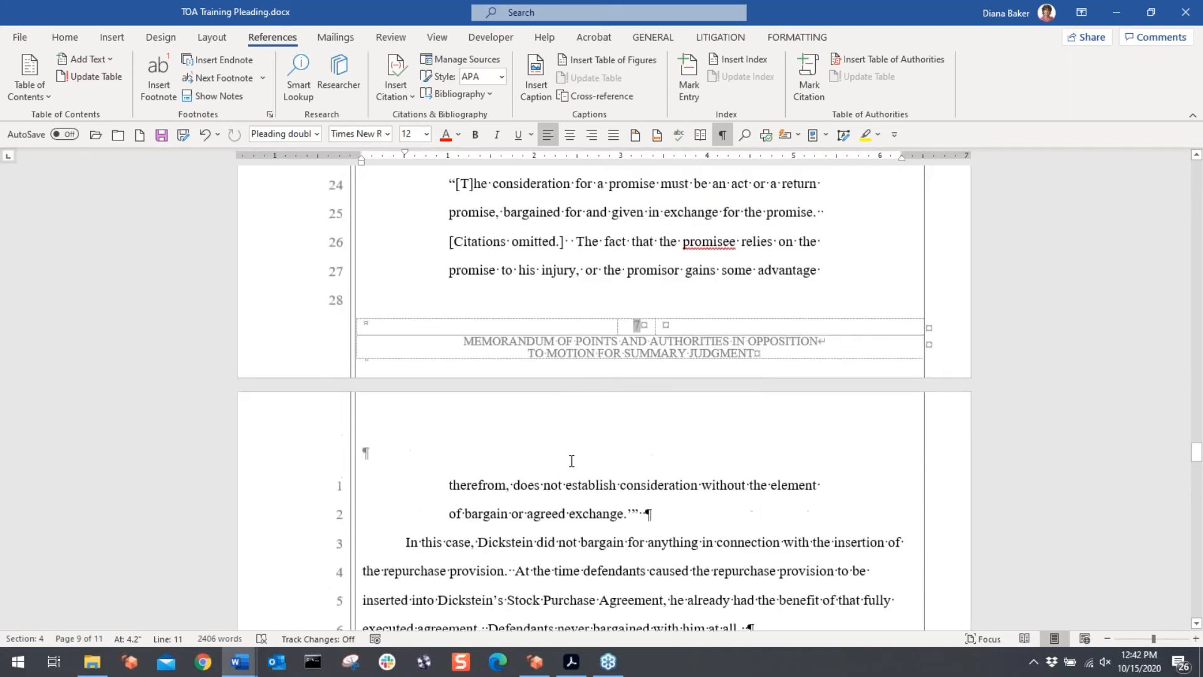
pyautogui.scroll(10, 575, 438)
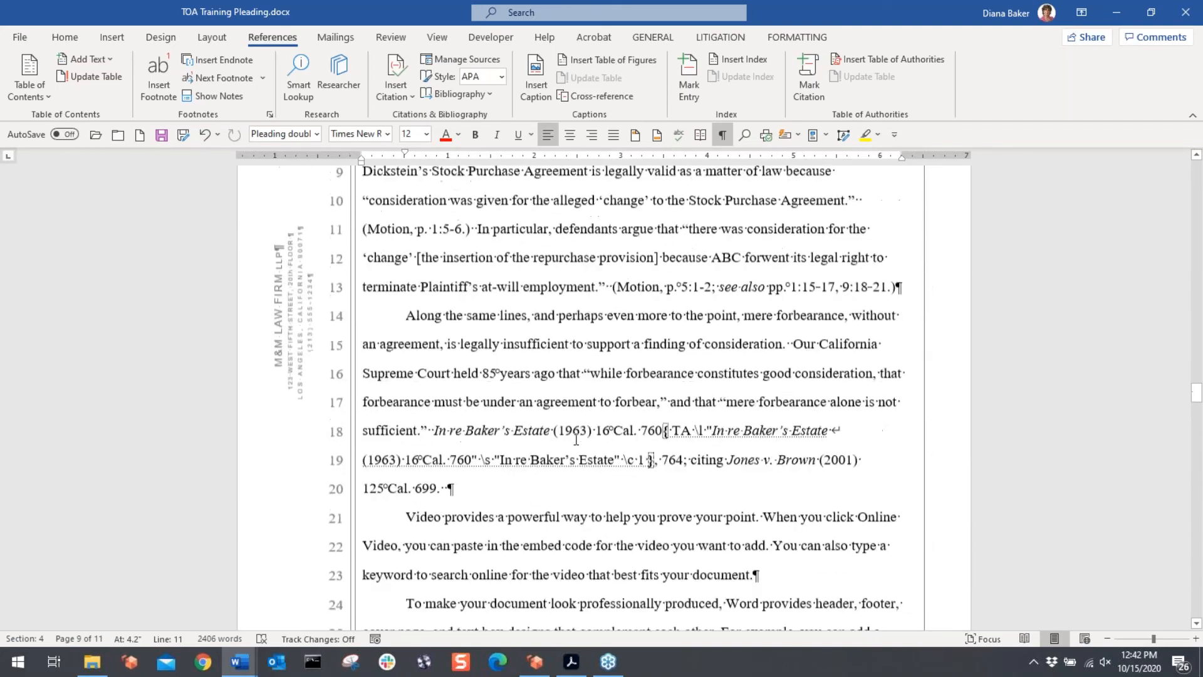
pyautogui.scroll(10, 578, 426)
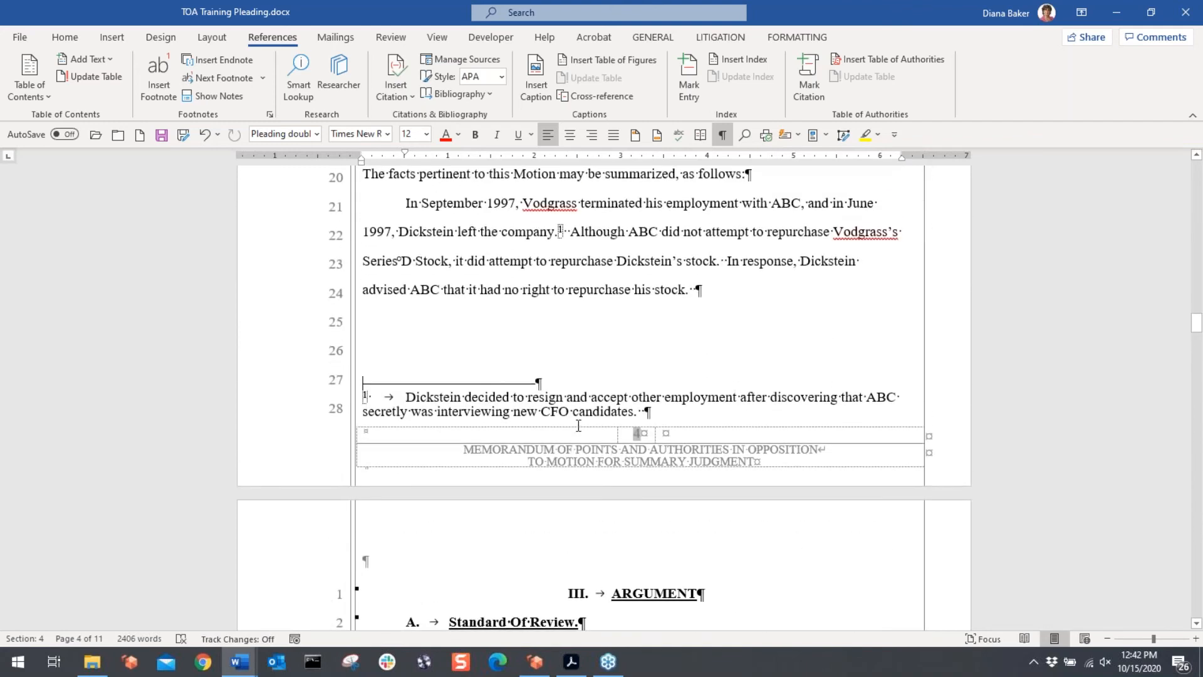
pyautogui.scroll(10, 579, 426)
pyautogui.scroll(5, 578, 426)
pyautogui.hotkey('ctrl', 'shift', '8')
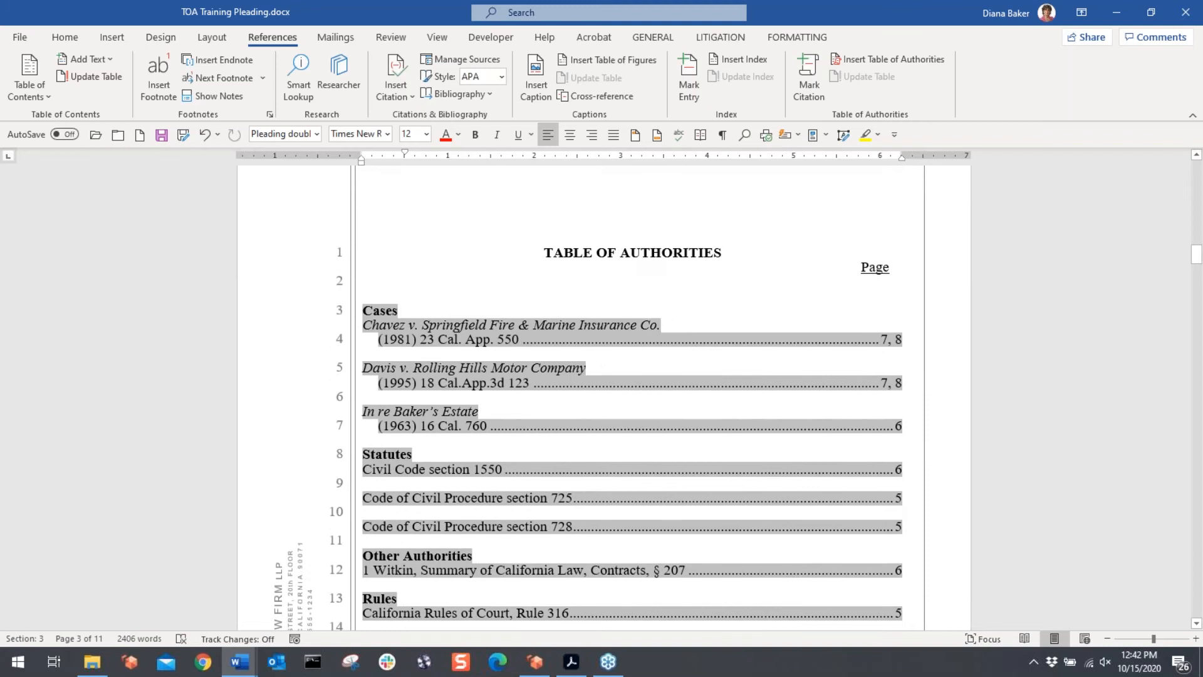
pyautogui.scroll(-3, 596, 352)
pyautogui.moveTo(369, 220); pyautogui.dragTo(385, 549)
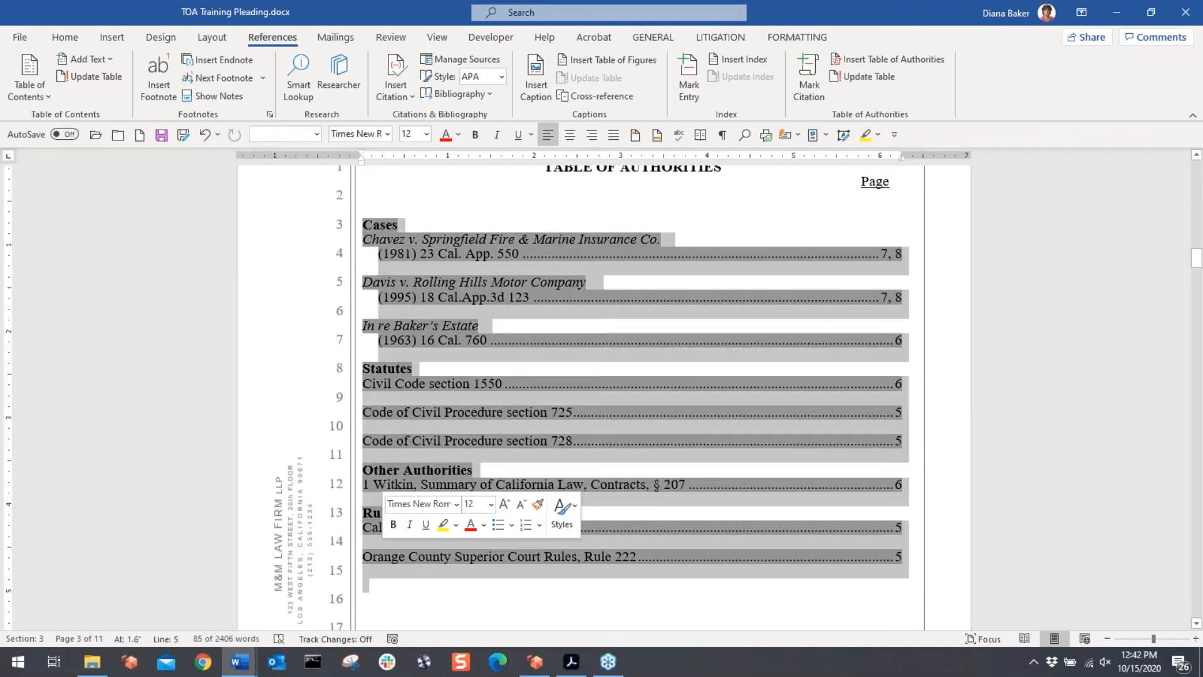
pyautogui.press('F9')
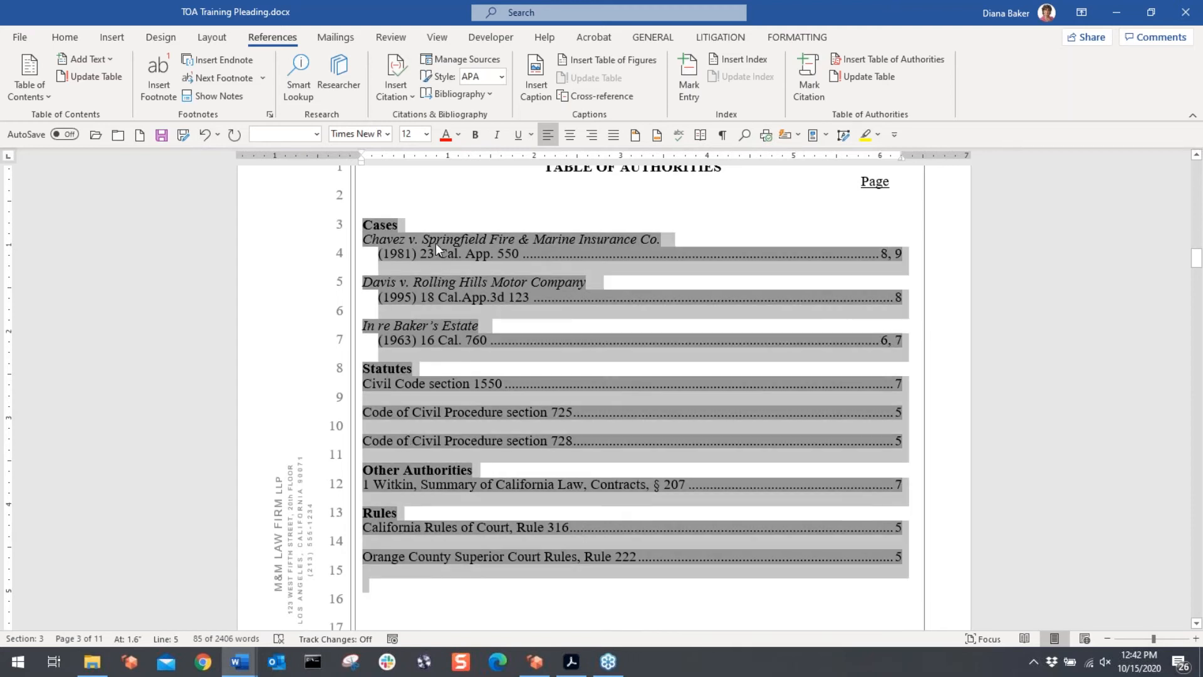
pyautogui.click(436, 244)
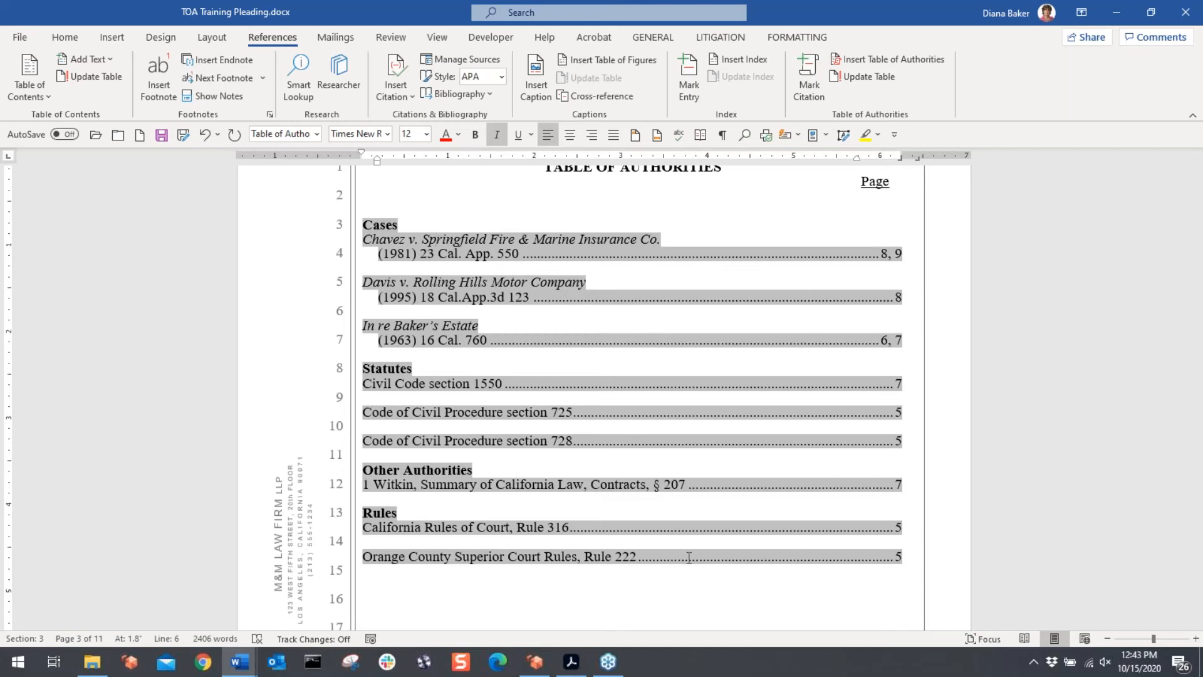
# Step: Look through the pleading from the caption and plaintiff's name on the first page to argument section C
pyautogui.hotkey('ctrl', 'Home')
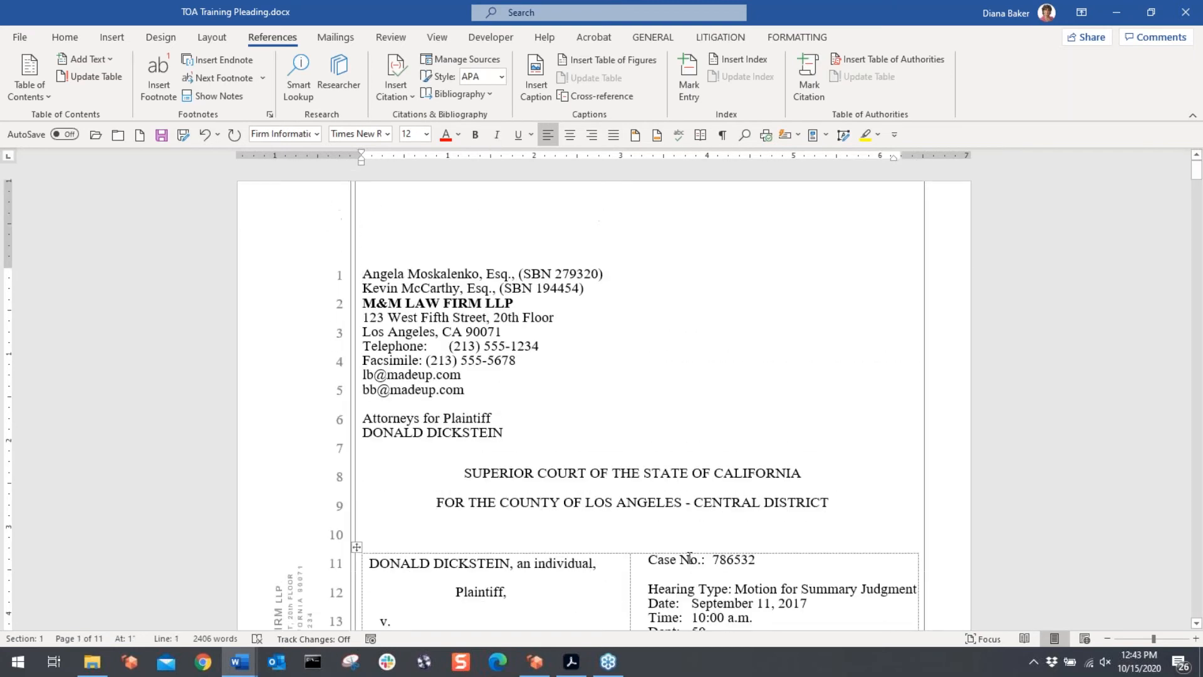
pyautogui.scroll(-3, 469, 432)
pyautogui.scroll(-2, 469, 432)
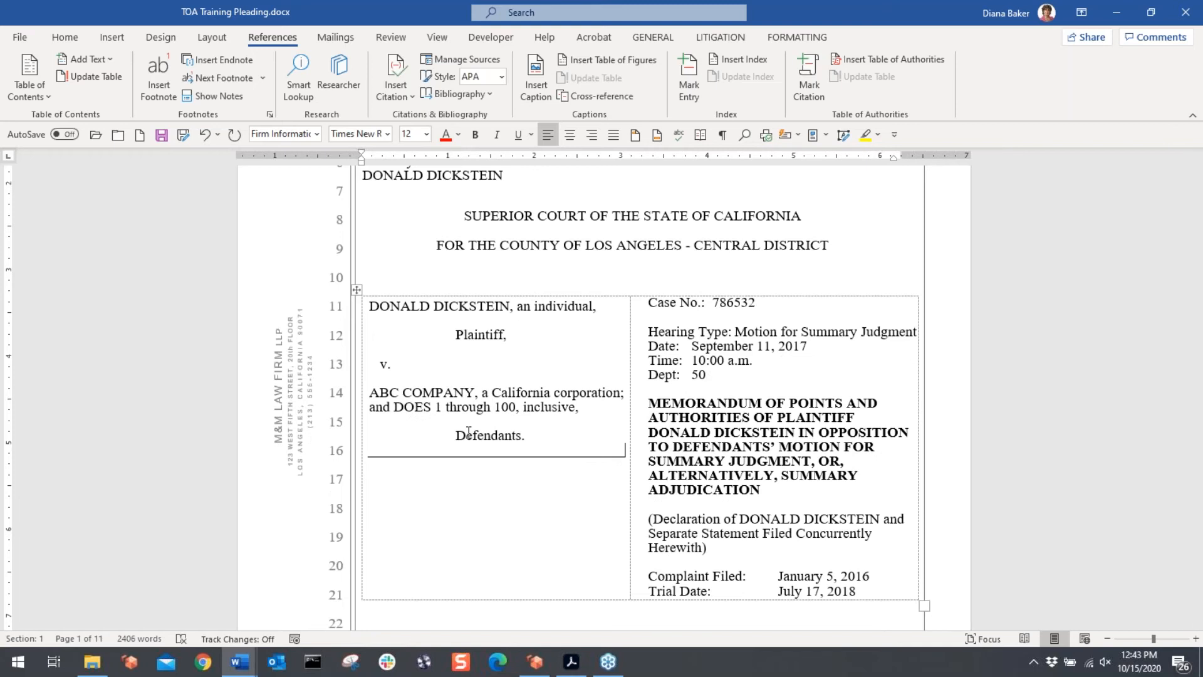
pyautogui.moveTo(370, 306); pyautogui.dragTo(474, 311)
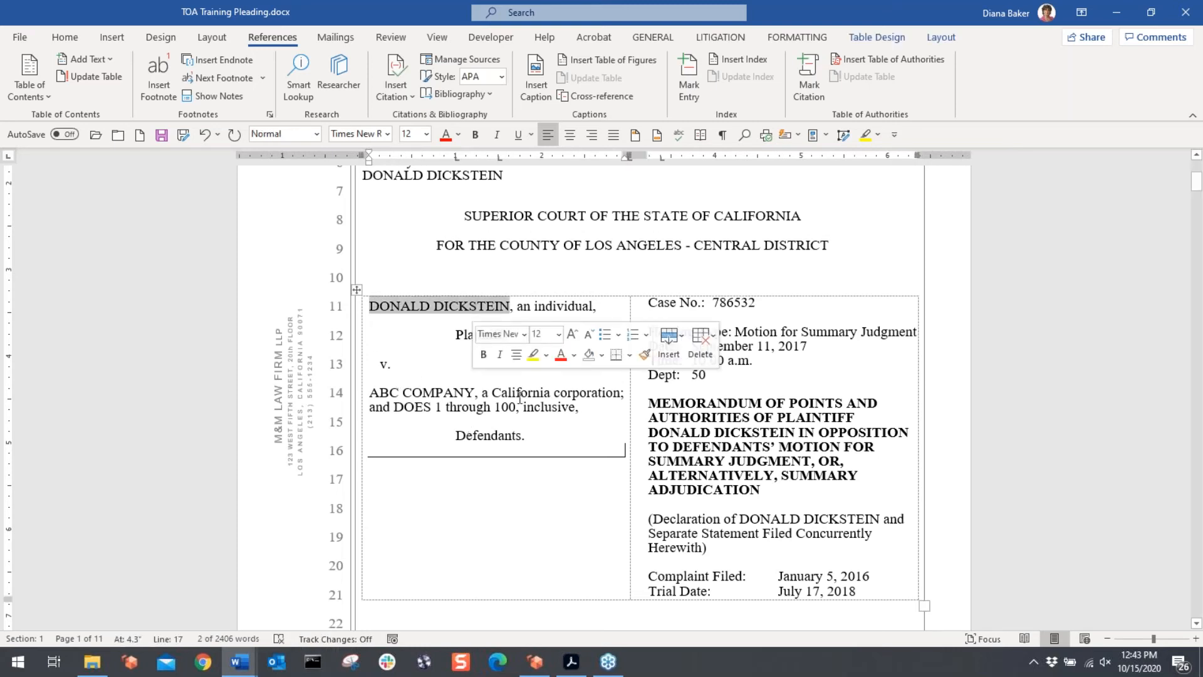
pyautogui.scroll(-3, 550, 500)
pyautogui.scroll(-8, 552, 500)
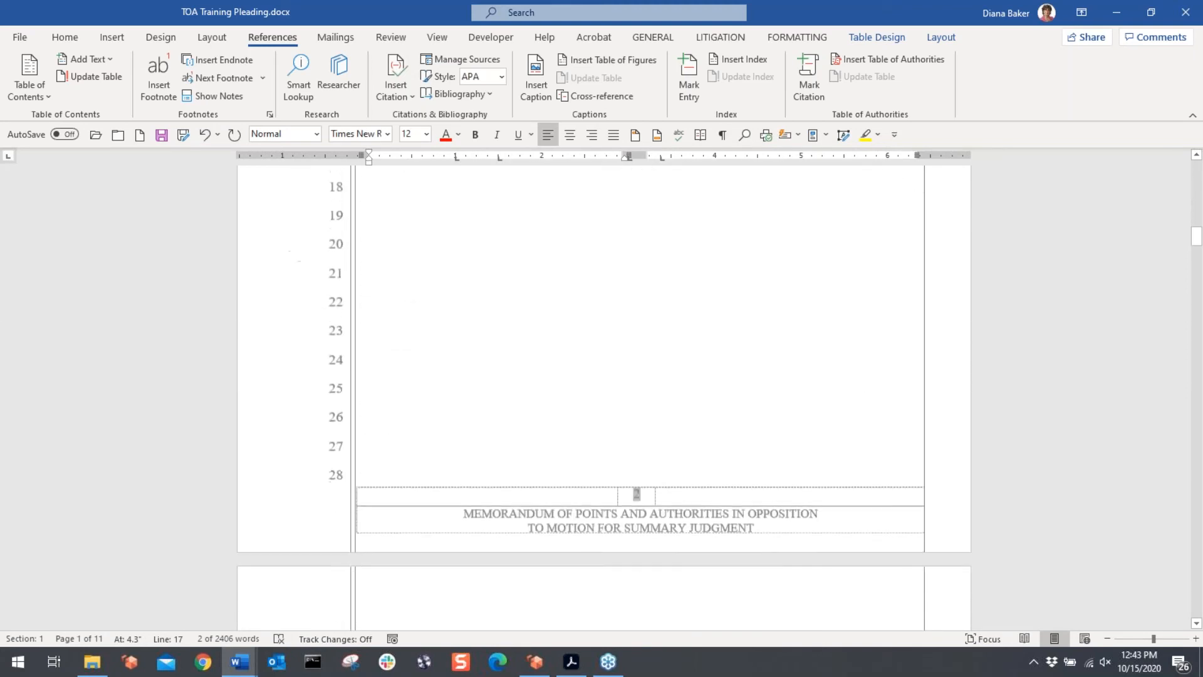
pyautogui.scroll(-10, 604, 401)
pyautogui.scroll(-10, 603, 401)
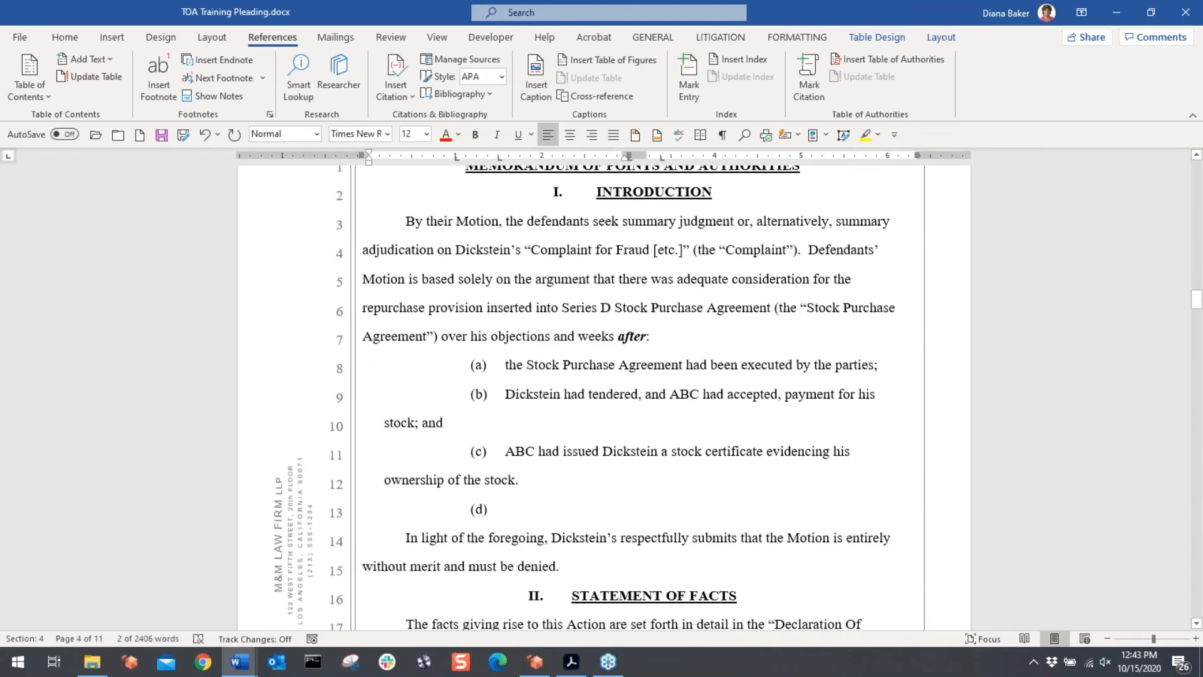
pyautogui.scroll(-5, 569, 494)
pyautogui.scroll(-13, 603, 401)
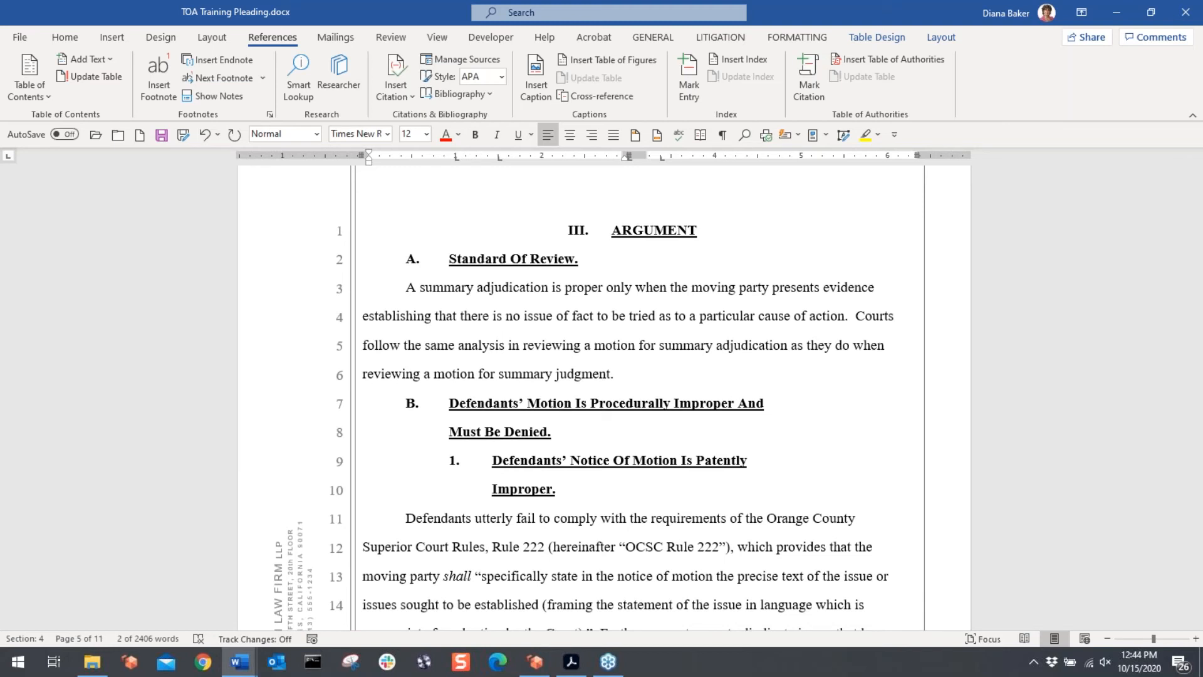
pyautogui.moveTo(1197, 376); pyautogui.dragTo(1197, 315)
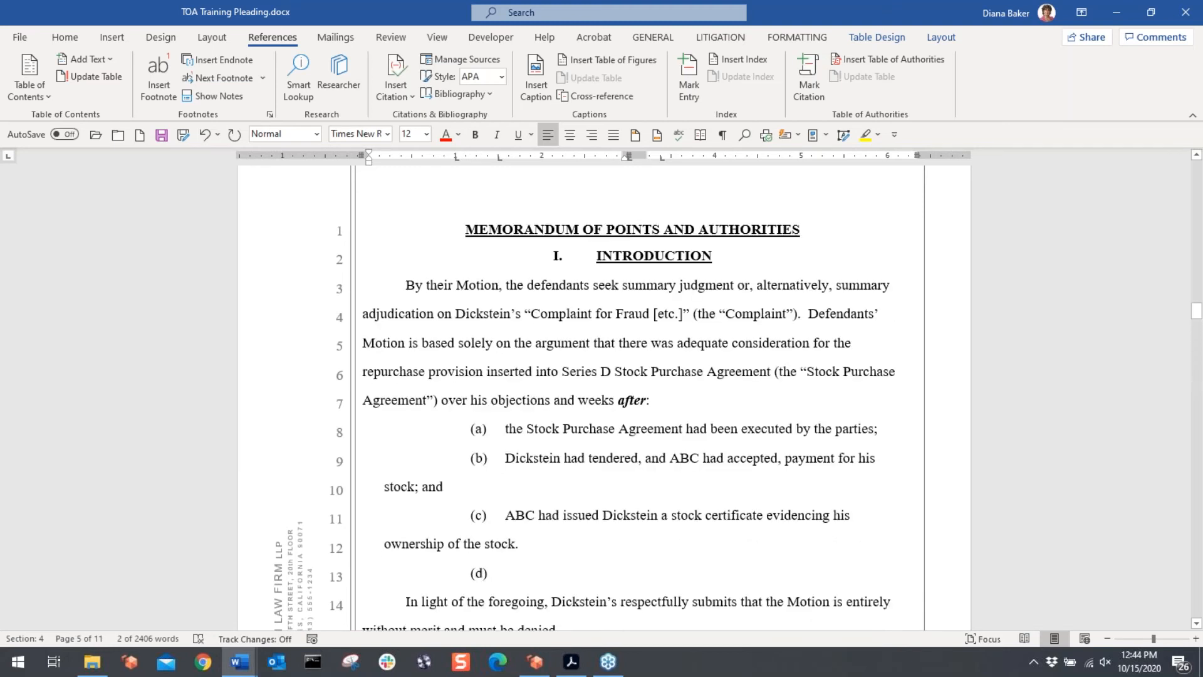
pyautogui.scroll(-8, 639, 398)
pyautogui.scroll(-3, 640, 398)
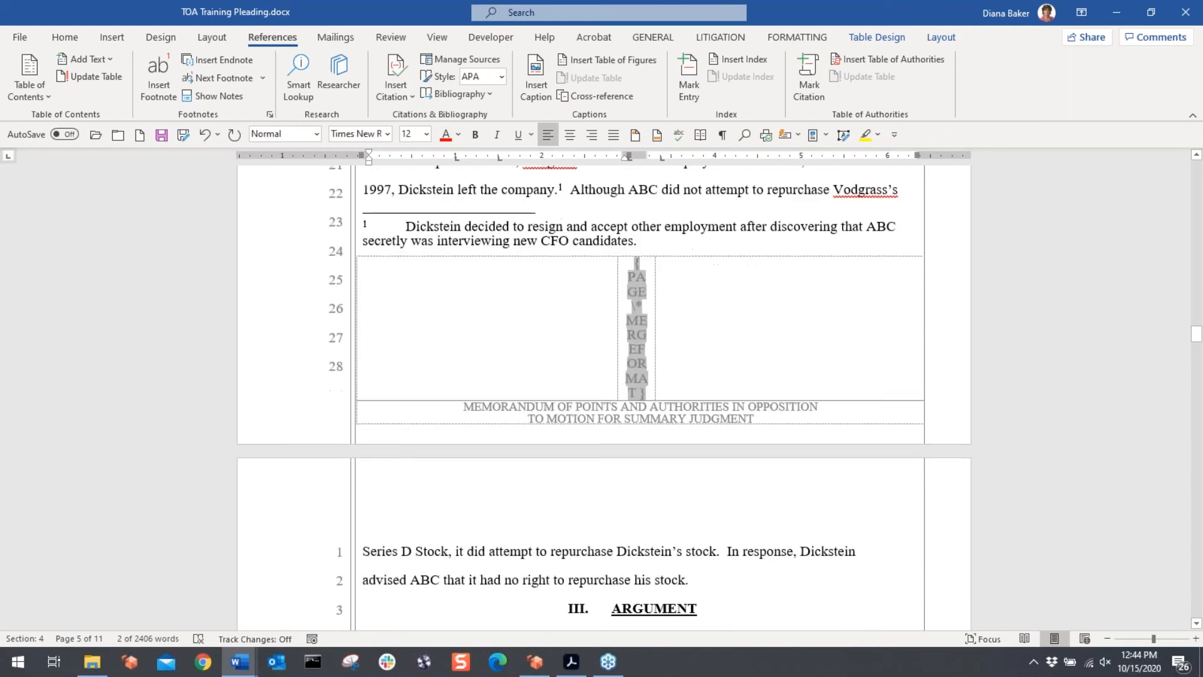
pyautogui.scroll(-15, 336, 450)
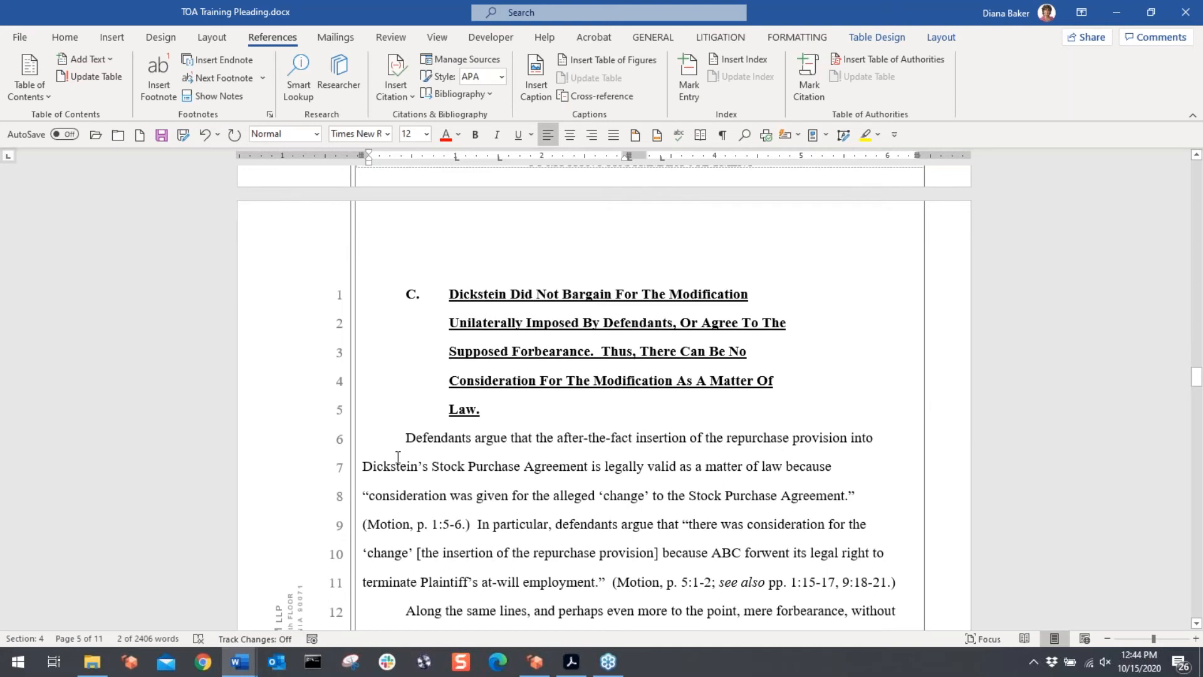
# Step: Set up a find-and-replace that searches for the special item Field (^d) with an empty replacement, in place of the search text 1550
pyautogui.click(419, 446)
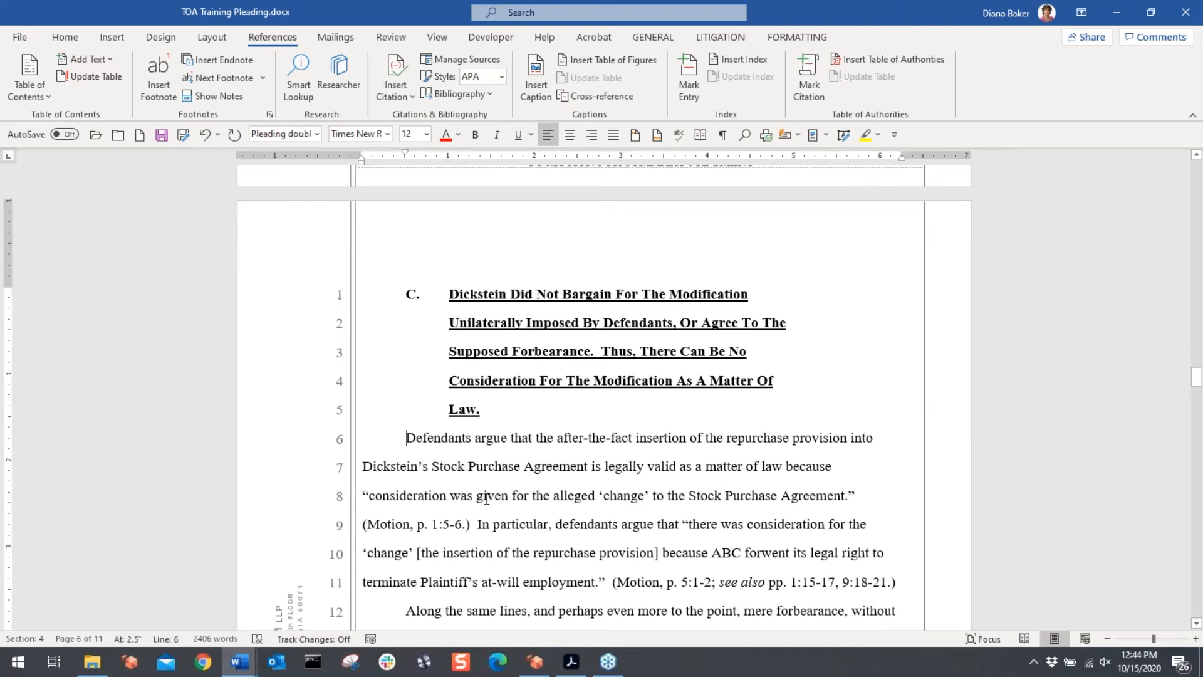
pyautogui.hotkey('ctrl', 'f')
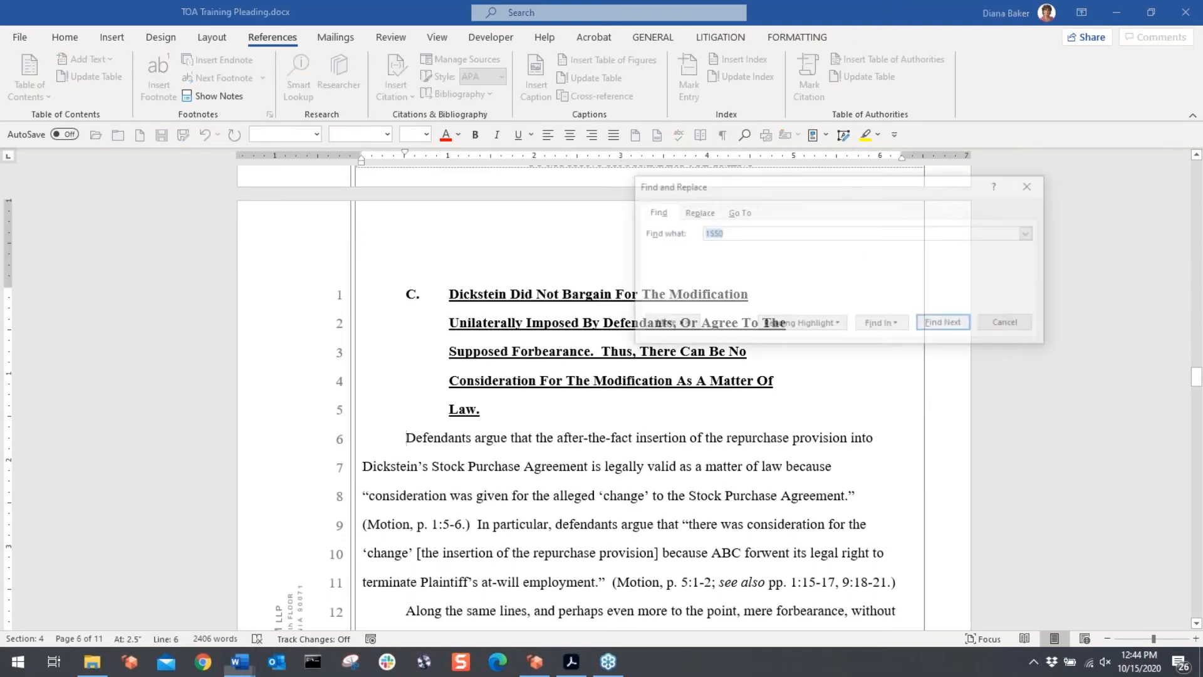
pyautogui.click(707, 213)
pyautogui.moveTo(743, 189); pyautogui.dragTo(450, 177)
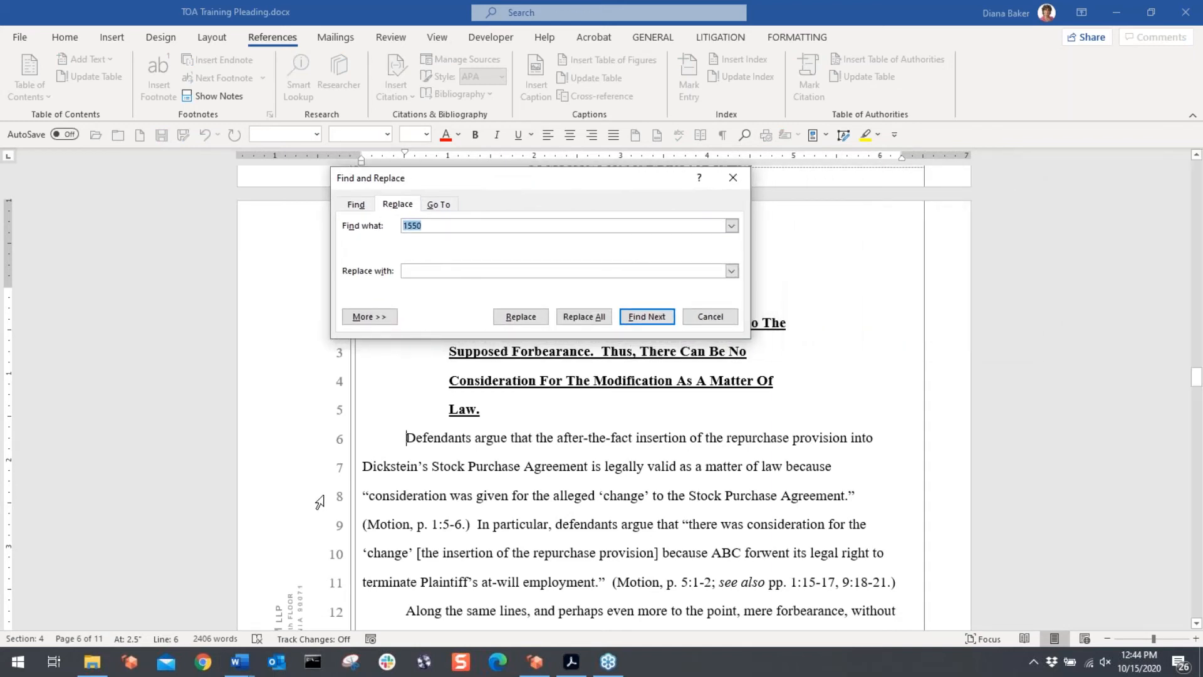
pyautogui.click(389, 317)
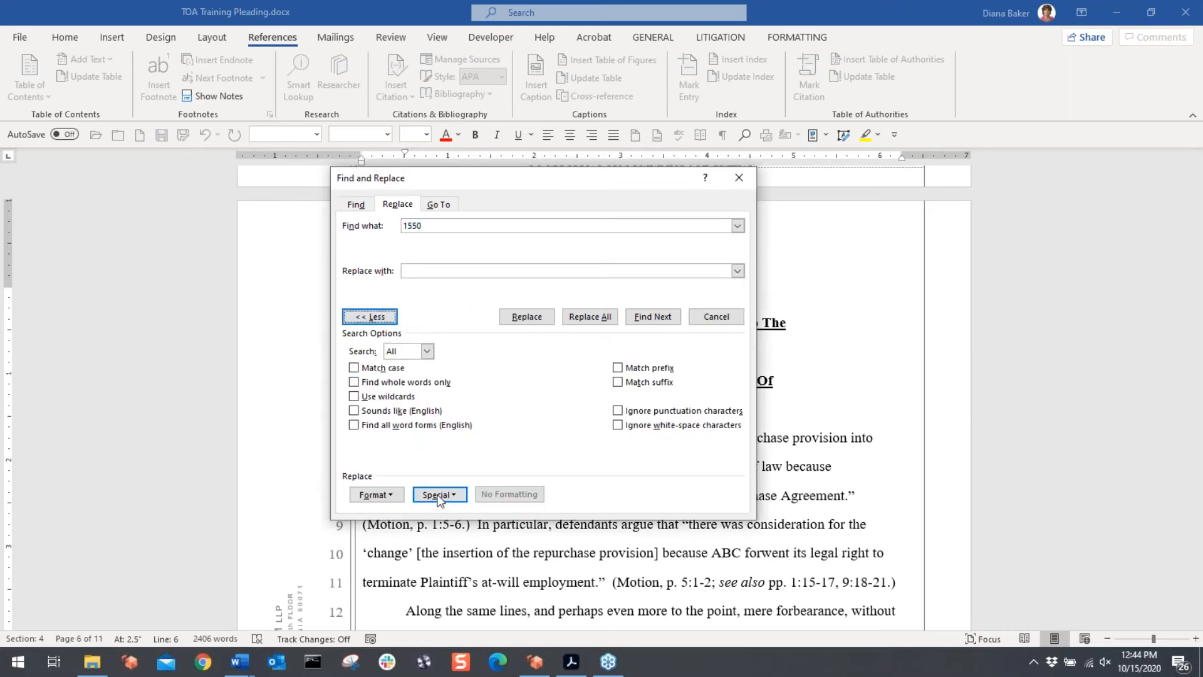
pyautogui.click(442, 495)
pyautogui.click(495, 227)
pyautogui.moveTo(496, 227); pyautogui.dragTo(322, 220)
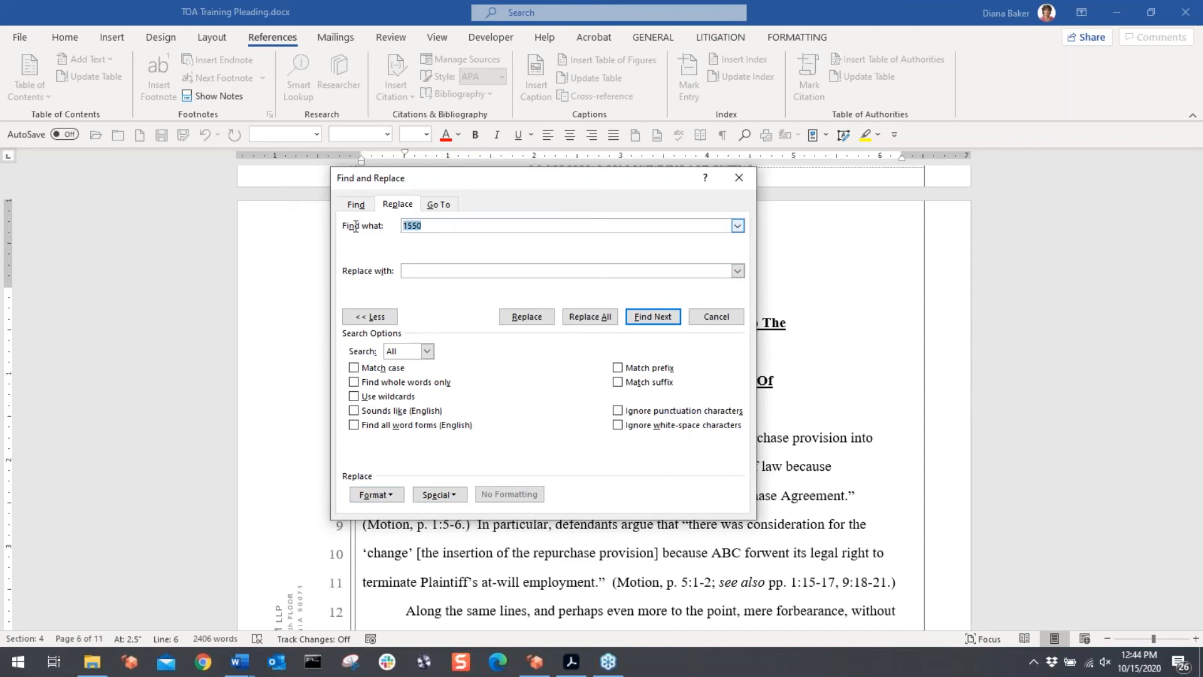
pyautogui.press('BackSpace')
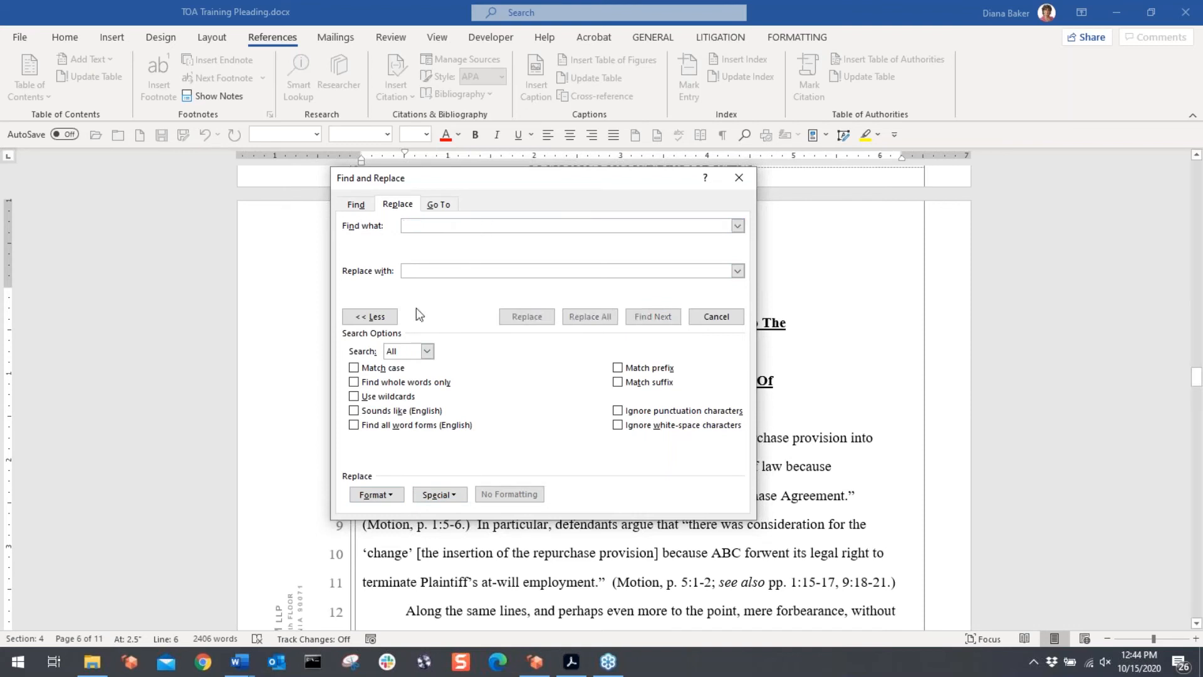
pyautogui.click(439, 495)
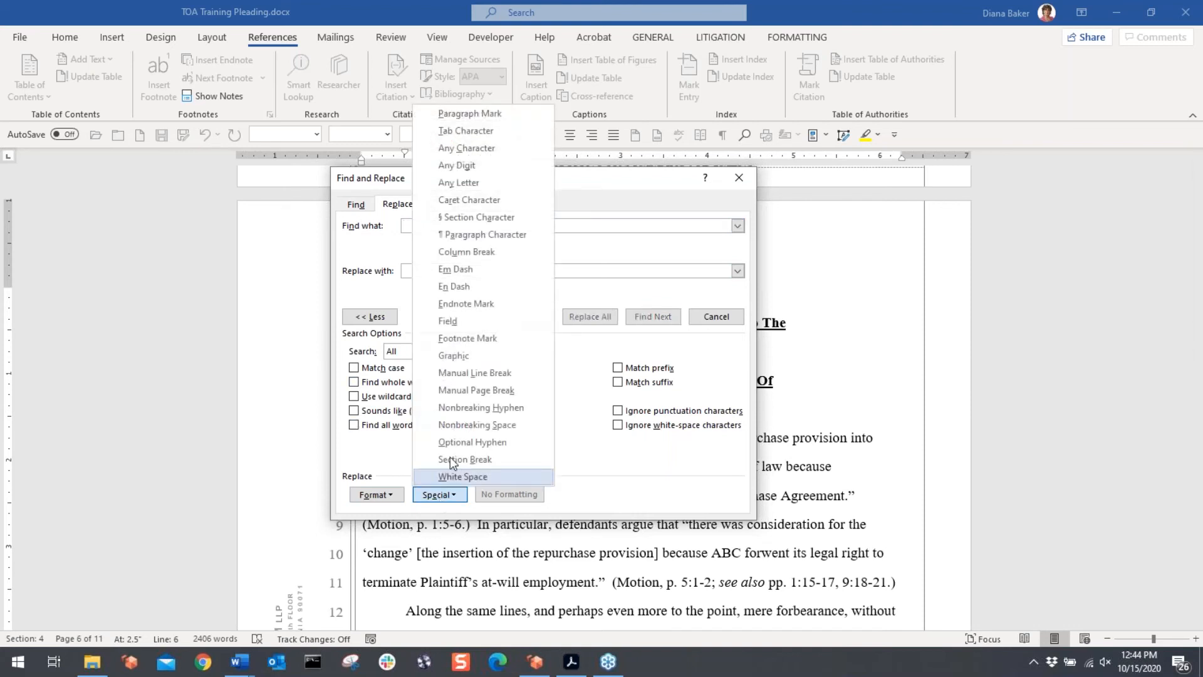
pyautogui.click(446, 323)
pyautogui.click(439, 276)
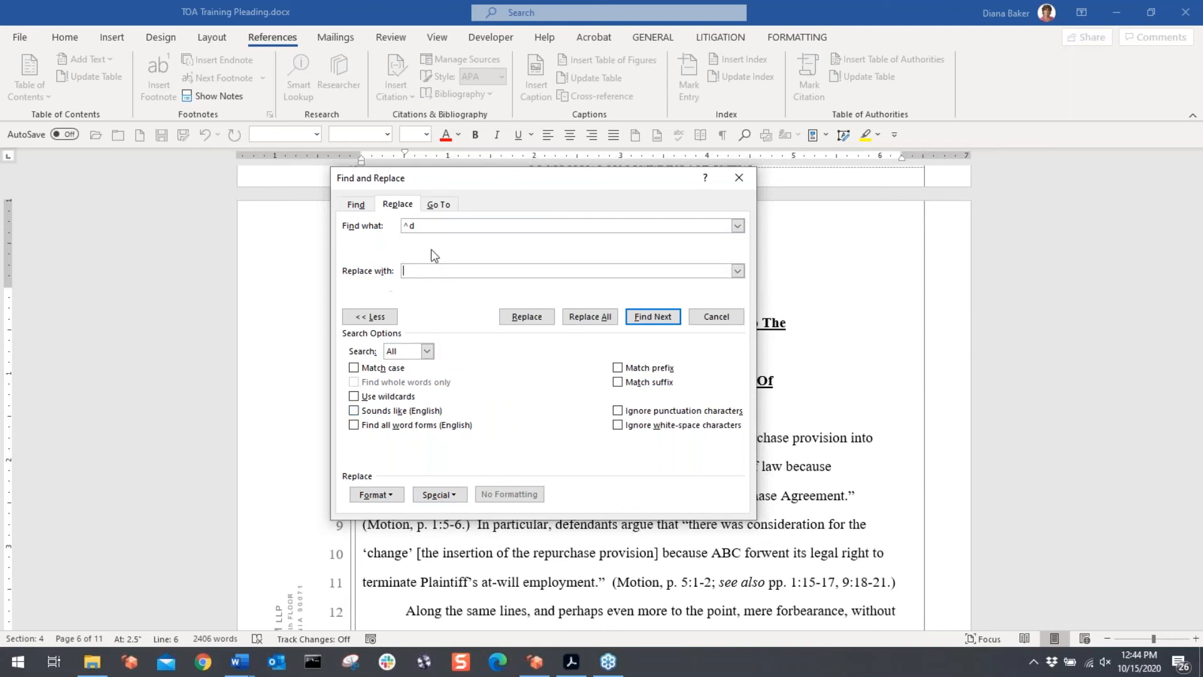
# Step: Try to replace every field in the document with nothing while the formatting marks are hidden, and close the find-and-replace dialog
pyautogui.click(585, 318)
pyautogui.click(603, 378)
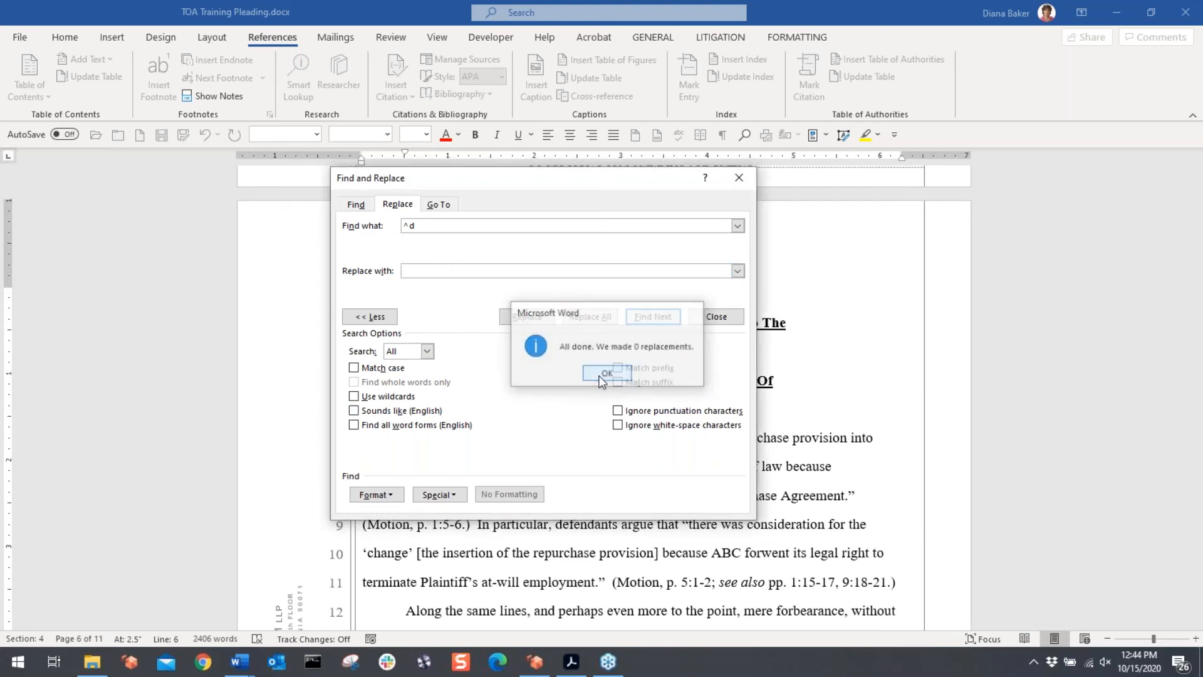
pyautogui.click(743, 178)
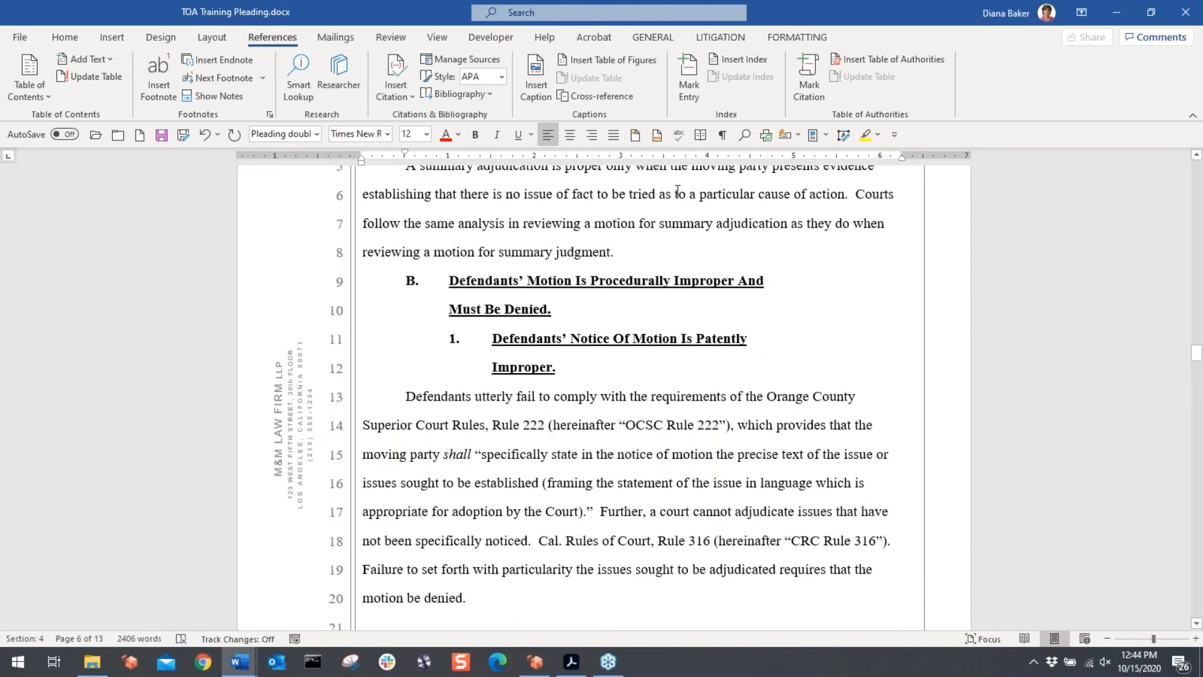
# Step: Show the formatting marks and replace all fields (^d) in the document with nothing to strip the citation codes
pyautogui.click(722, 133)
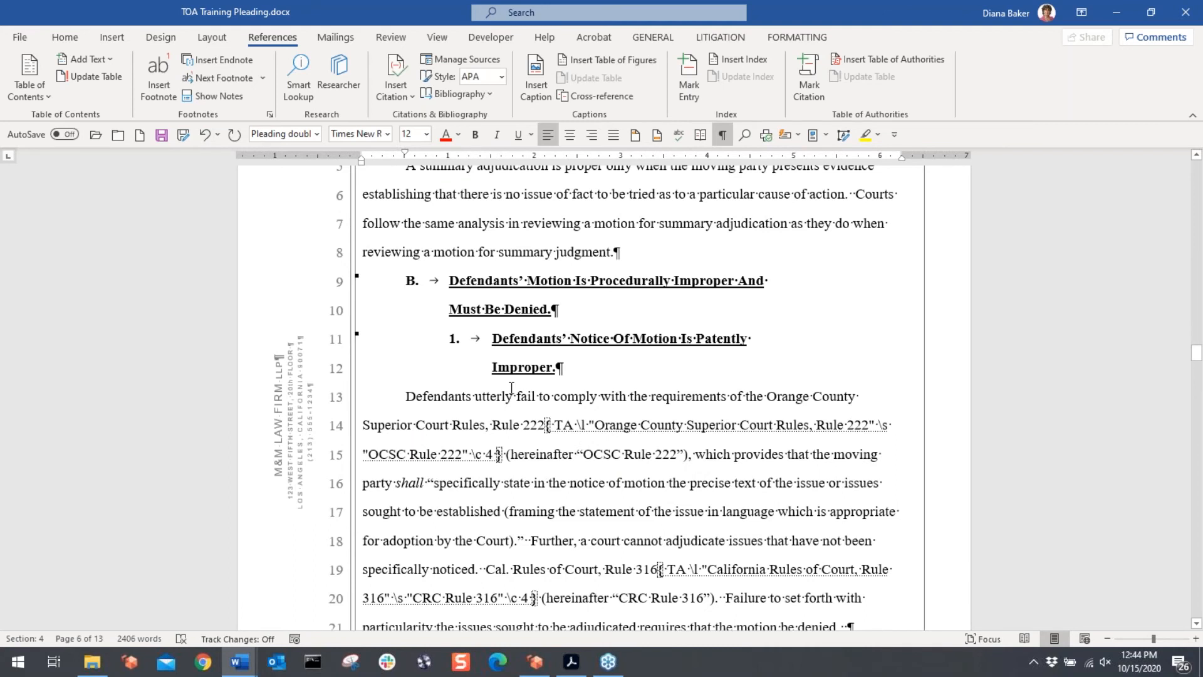
pyautogui.hotkey('ctrl', 'h')
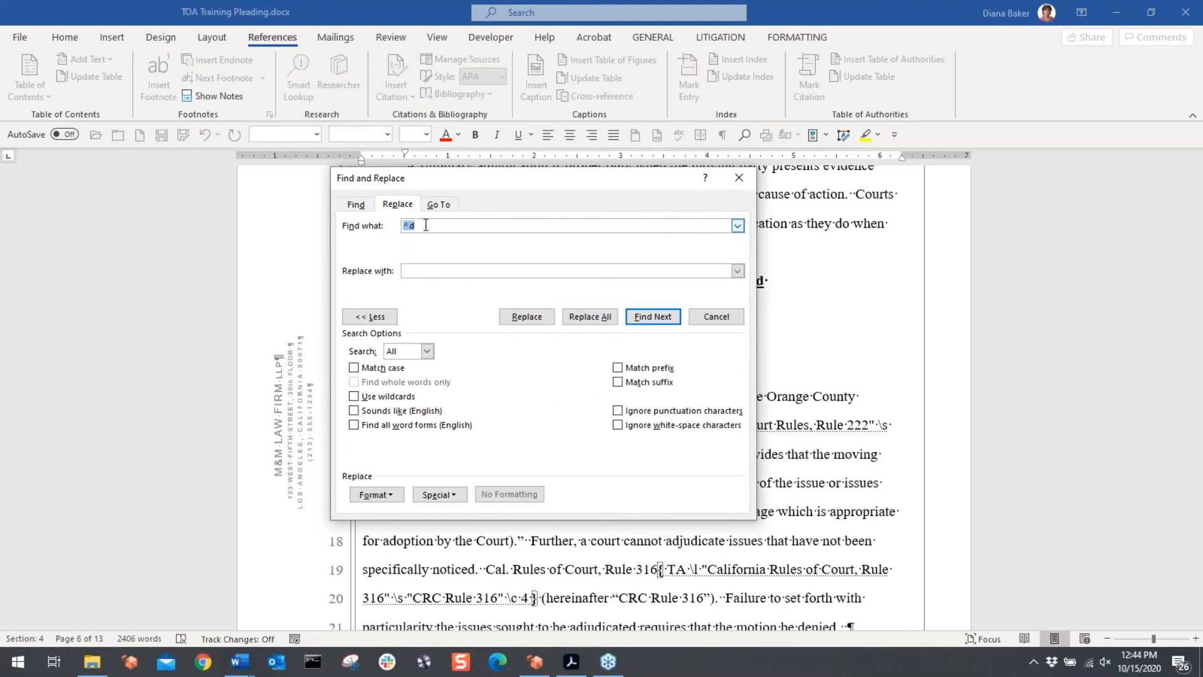
pyautogui.click(439, 271)
pyautogui.click(589, 316)
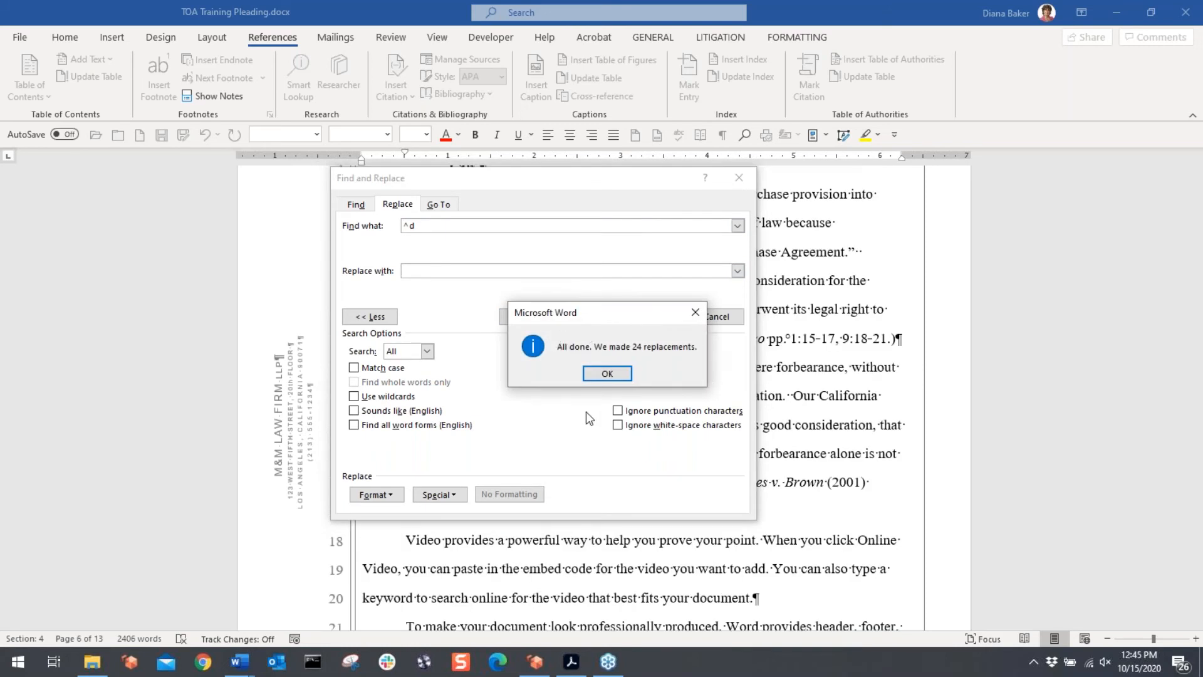
pyautogui.click(607, 374)
pyautogui.click(745, 184)
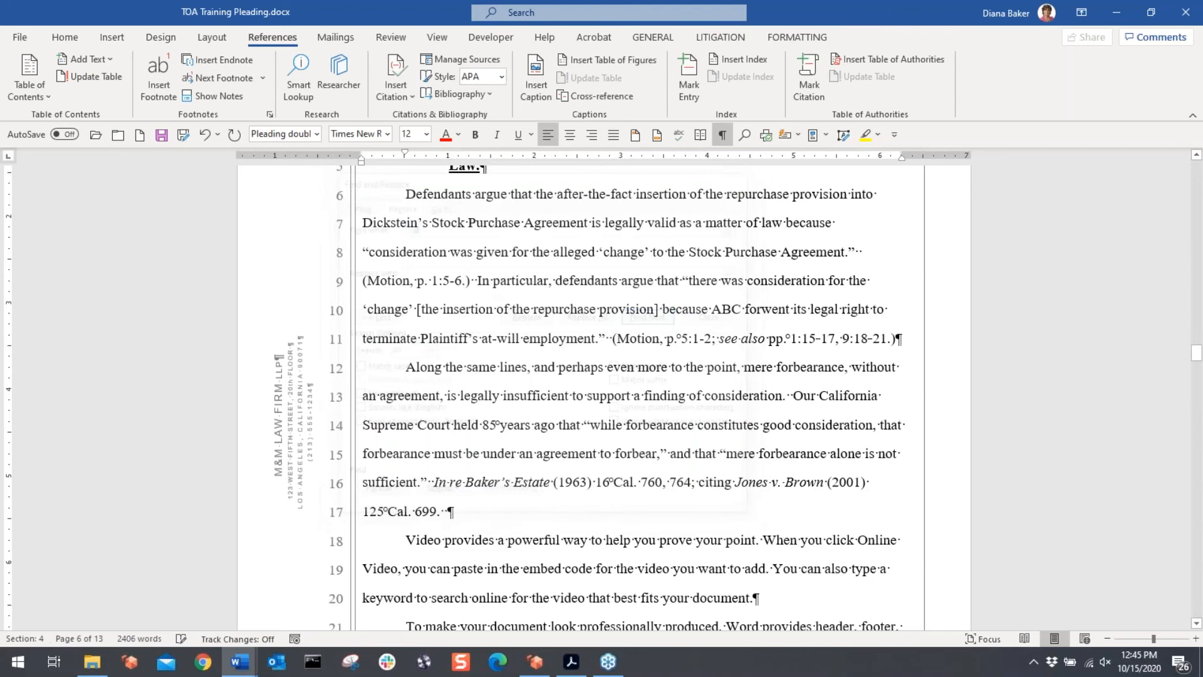
# Step: Check the body text, page footers and Table of Authorities page for remaining fields
pyautogui.scroll(3, 624, 486)
pyautogui.scroll(15, 625, 486)
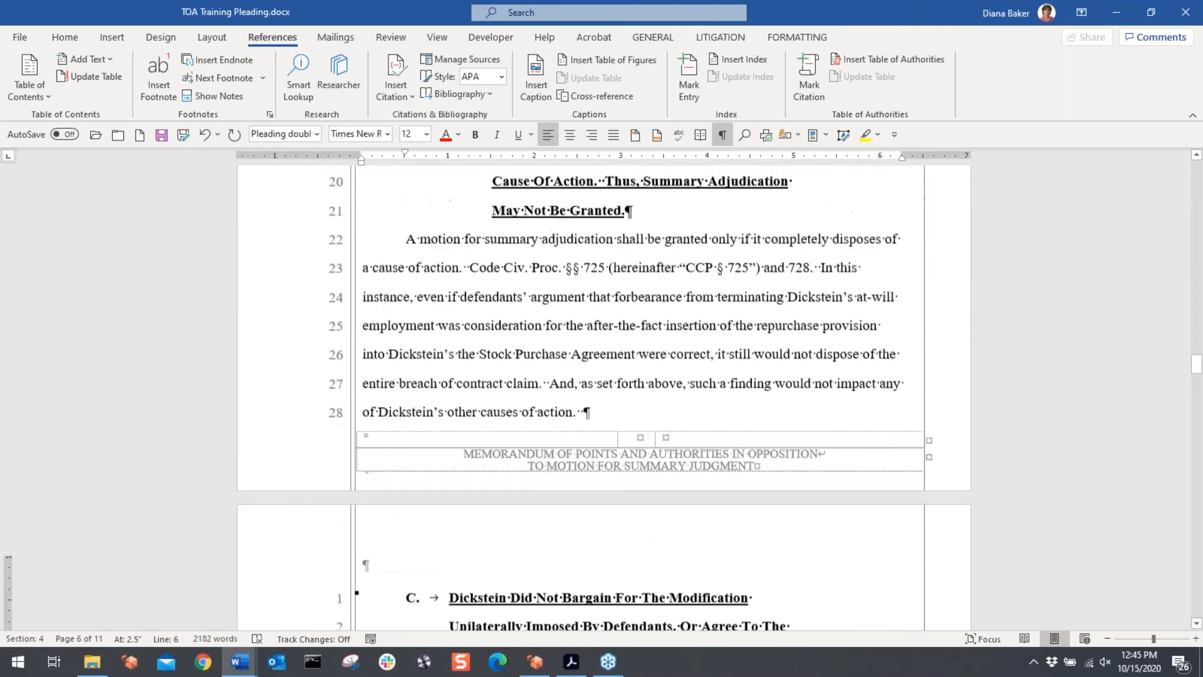
pyautogui.scroll(15, 624, 470)
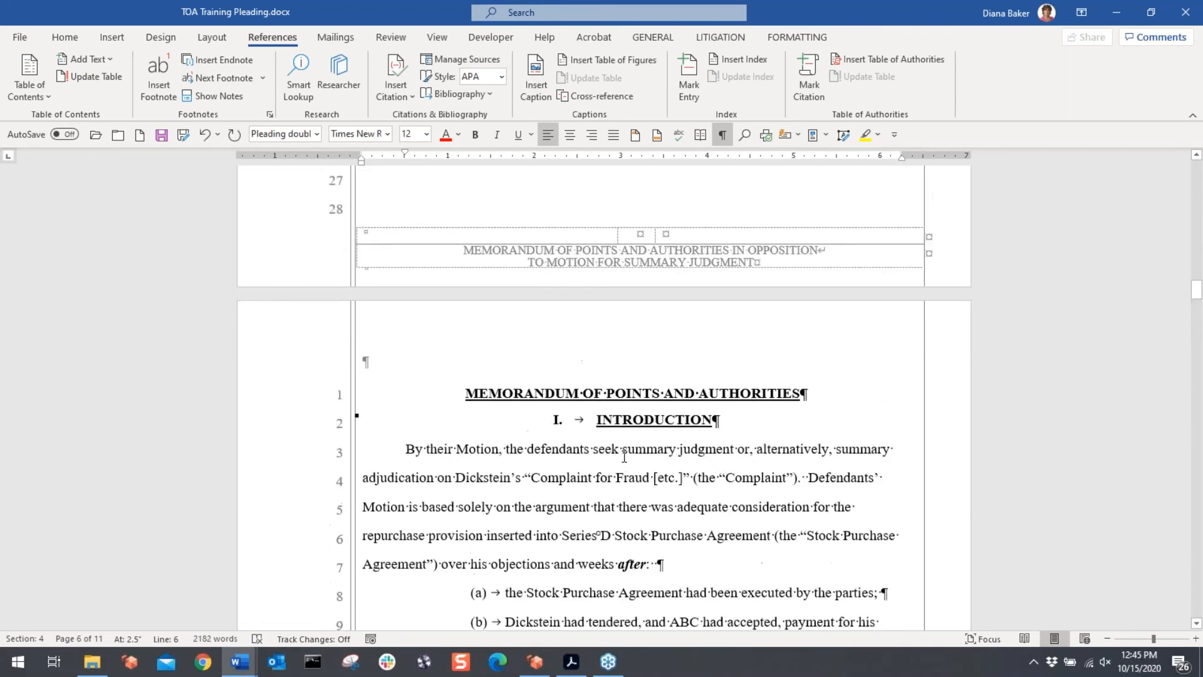
pyautogui.click(439, 434)
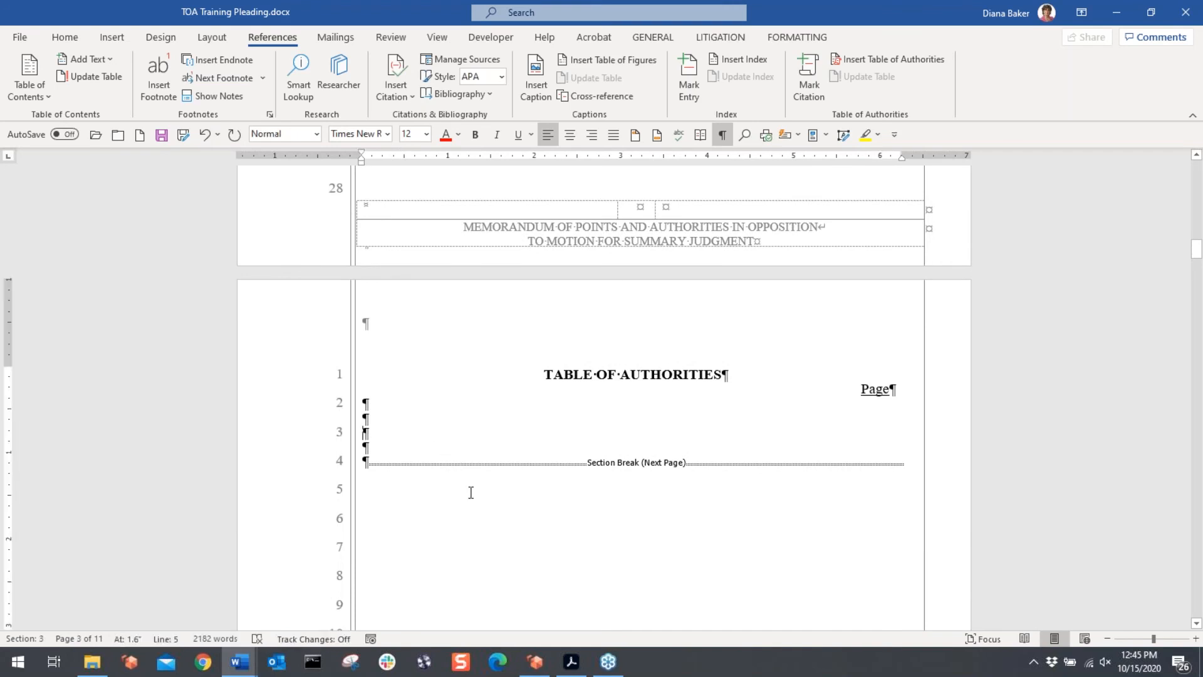
pyautogui.scroll(-8, 472, 493)
pyautogui.scroll(-8, 471, 493)
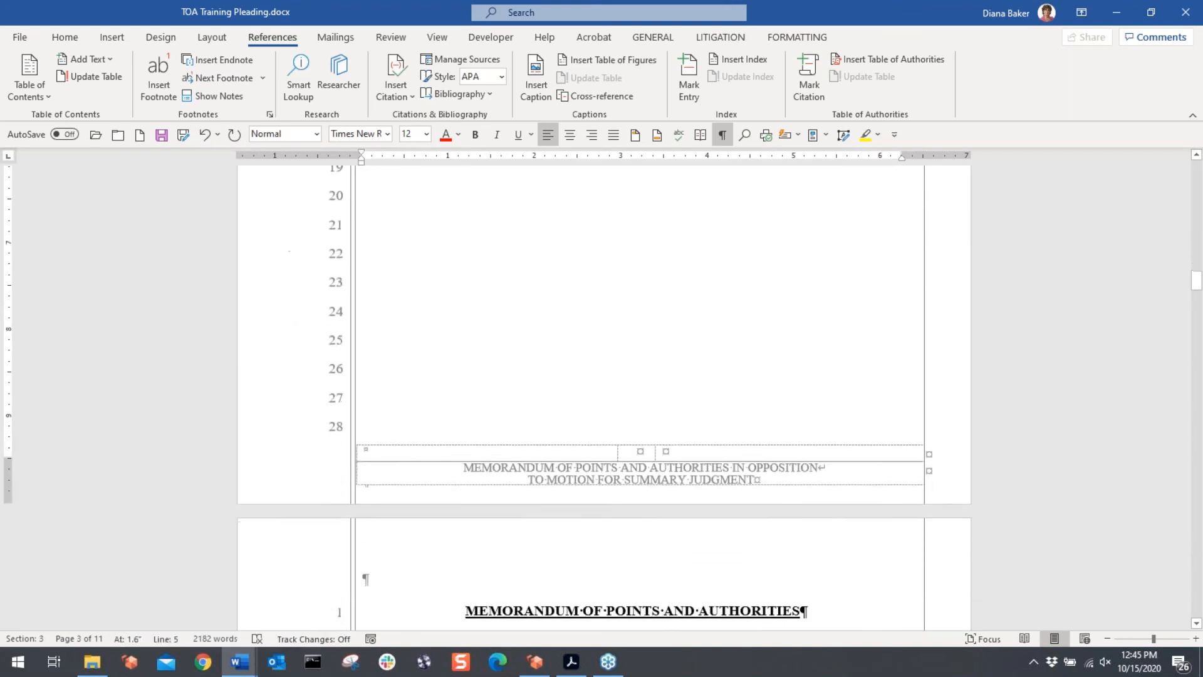
# Step: Undo the replacement that stripped the fields from the document and look over the citation codes in the body text
pyautogui.click(514, 397)
pyautogui.hotkey('alt', 'F9')
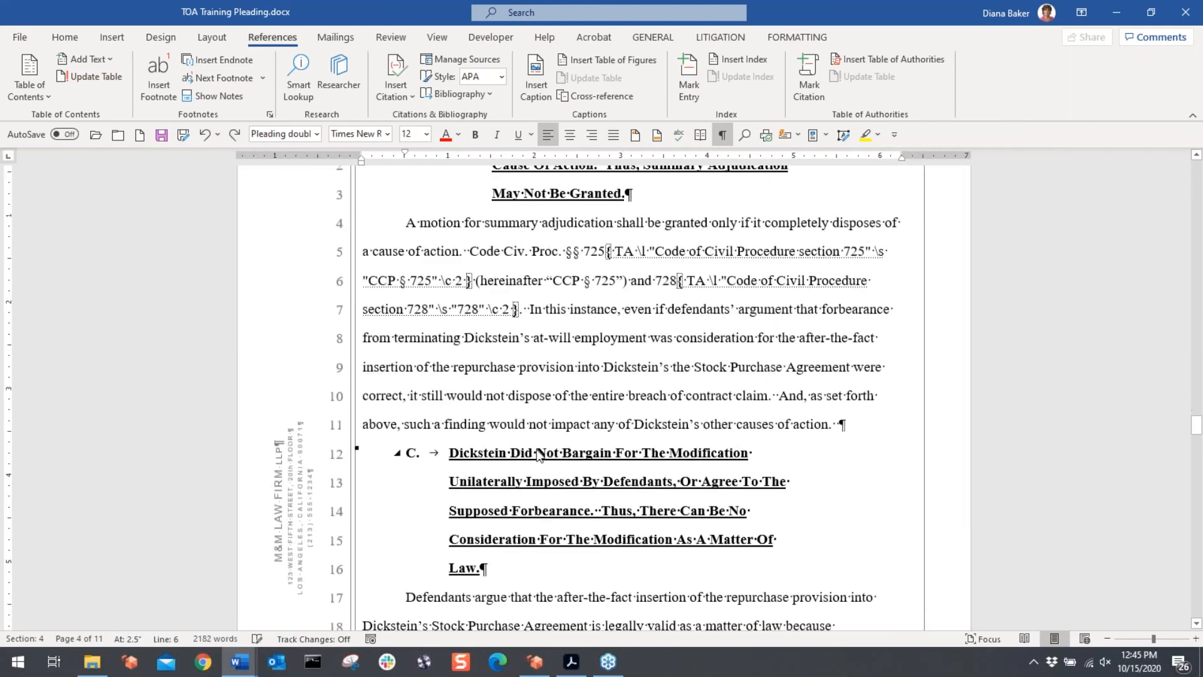
pyautogui.hotkey('ctrl', 'z')
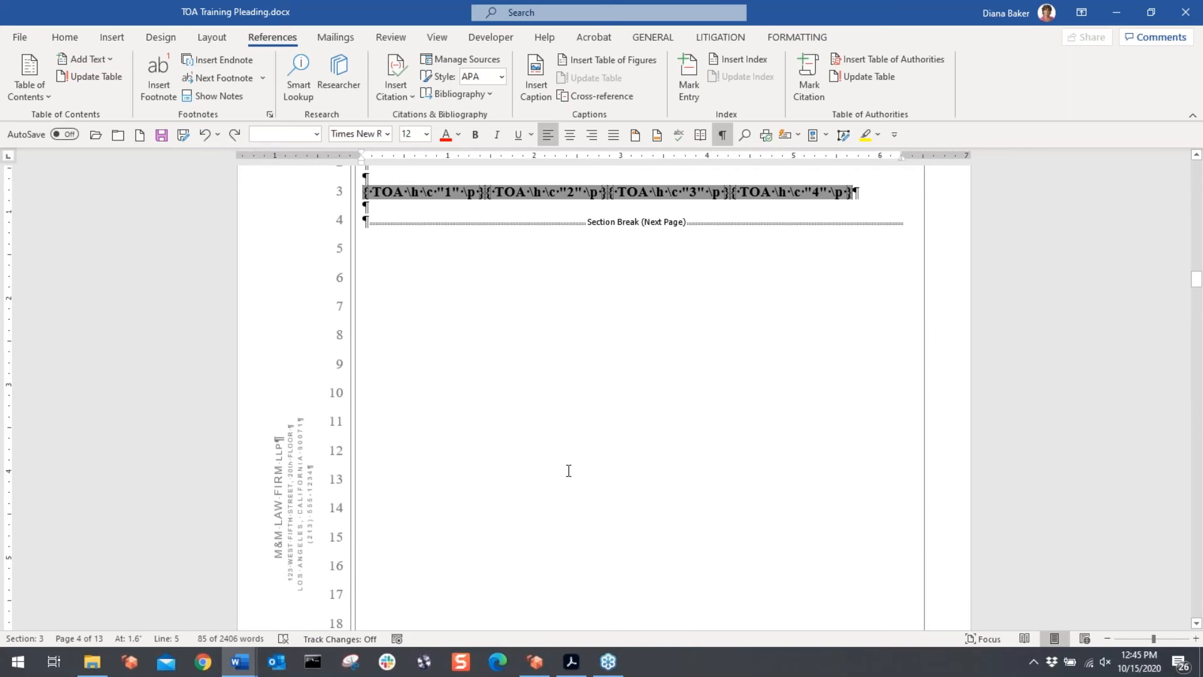
pyautogui.scroll(-10, 556, 456)
pyautogui.scroll(-8, 556, 453)
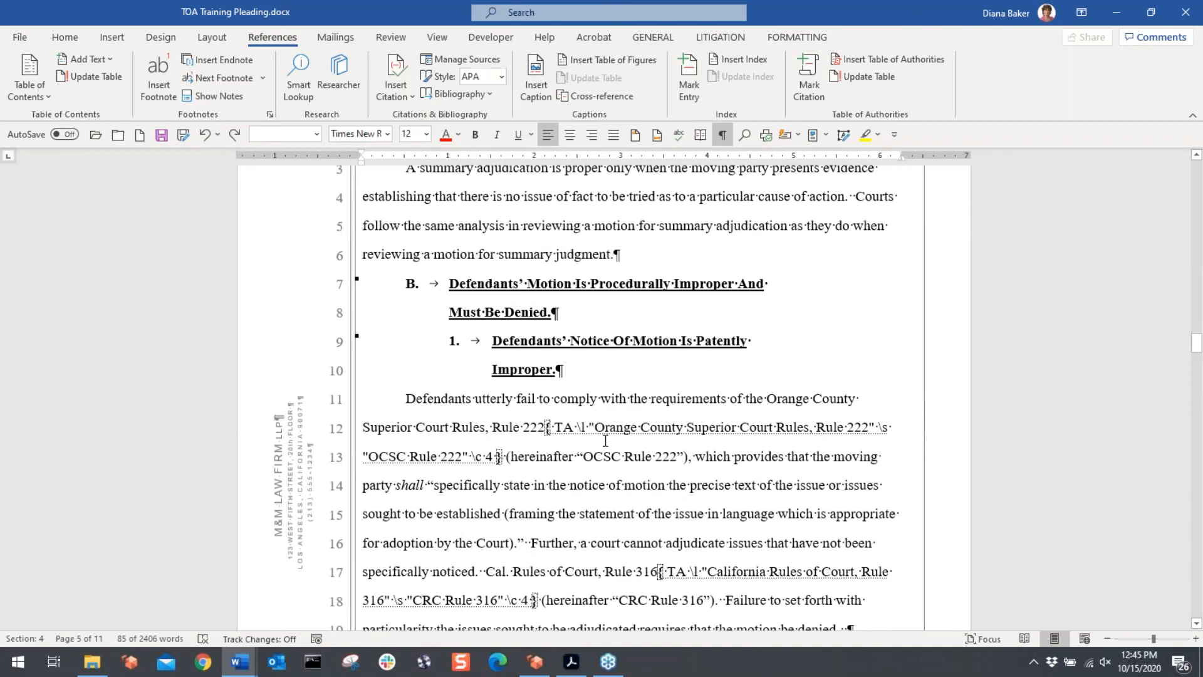
# Step: Open the file Pleading to Demo TOC and TOA.docx from the Webinar Sample Documents folder in File Explorer
pyautogui.moveTo(92, 661)
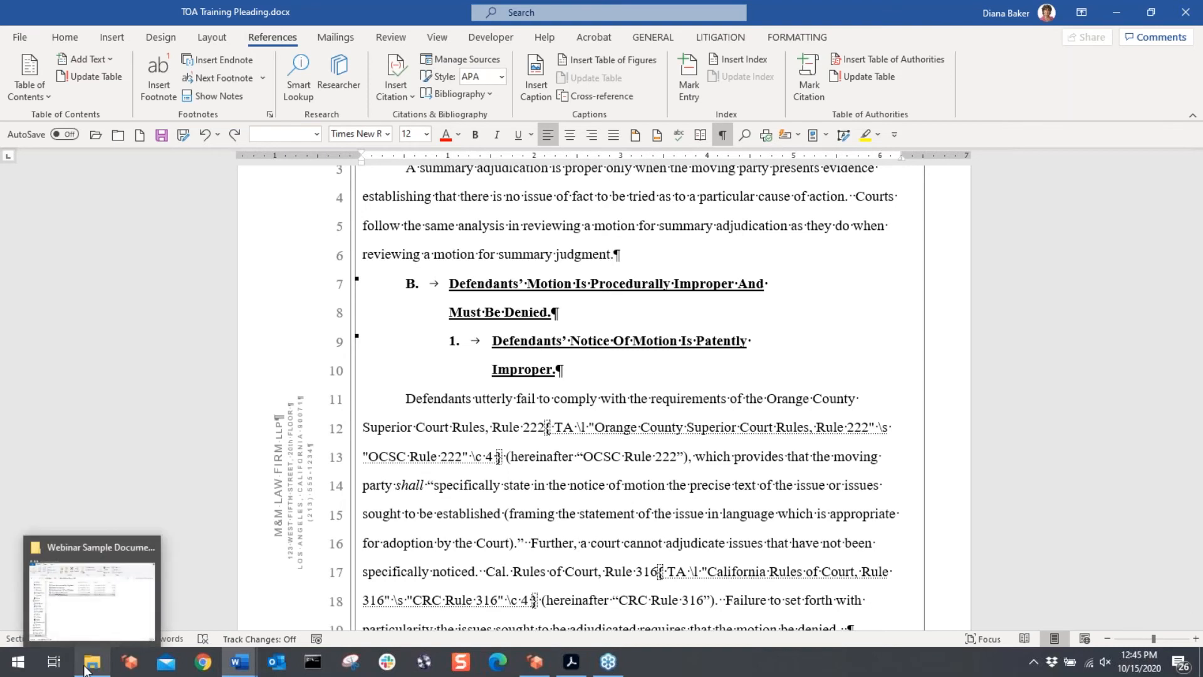
pyautogui.click(113, 610)
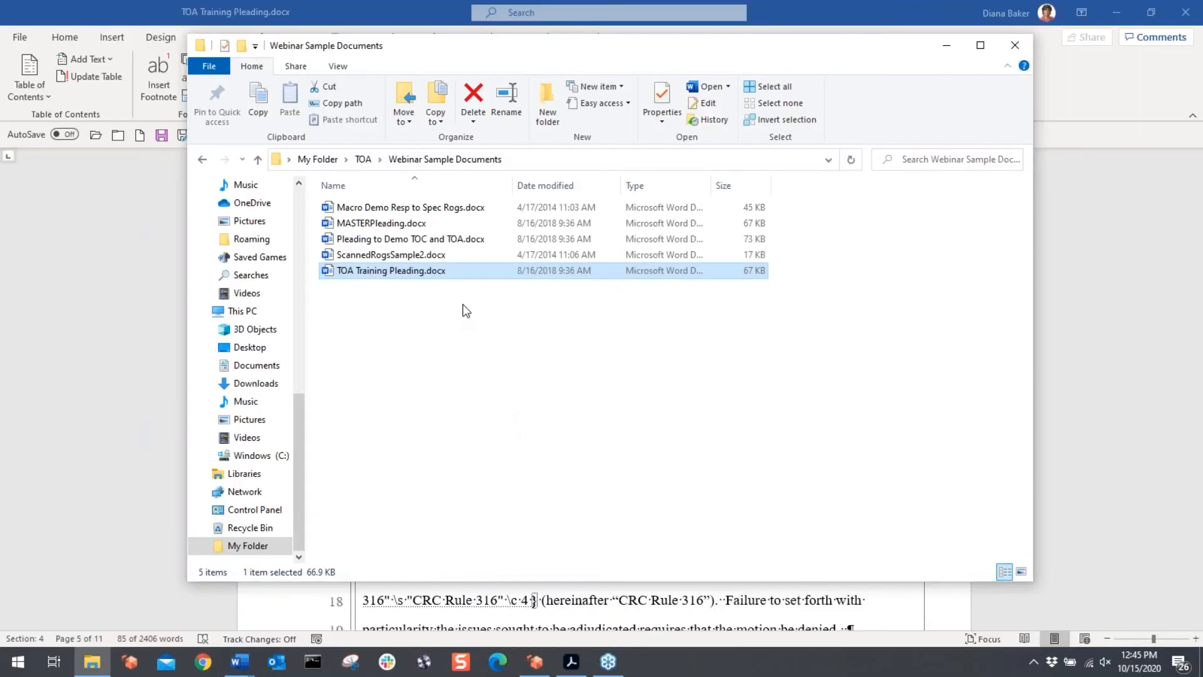
pyautogui.doubleClick(443, 239)
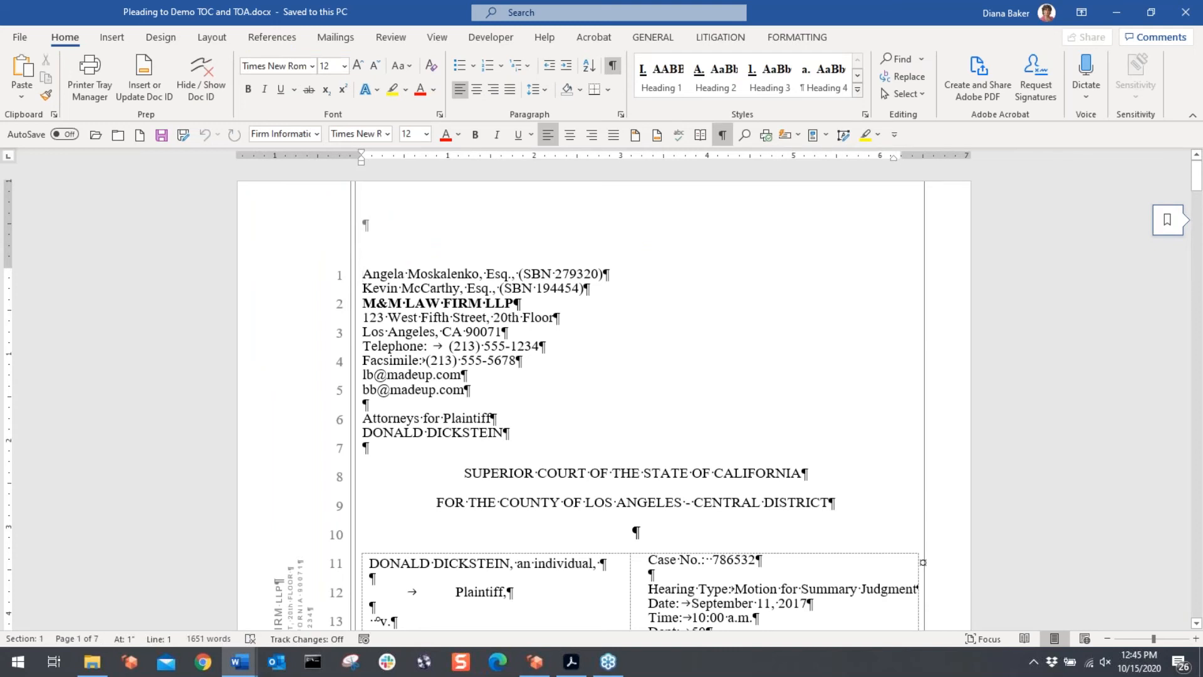
# Step: Examine the pleading's heading styles and marked citations from the caption page through the argument section
pyautogui.scroll(-3, 499, 436)
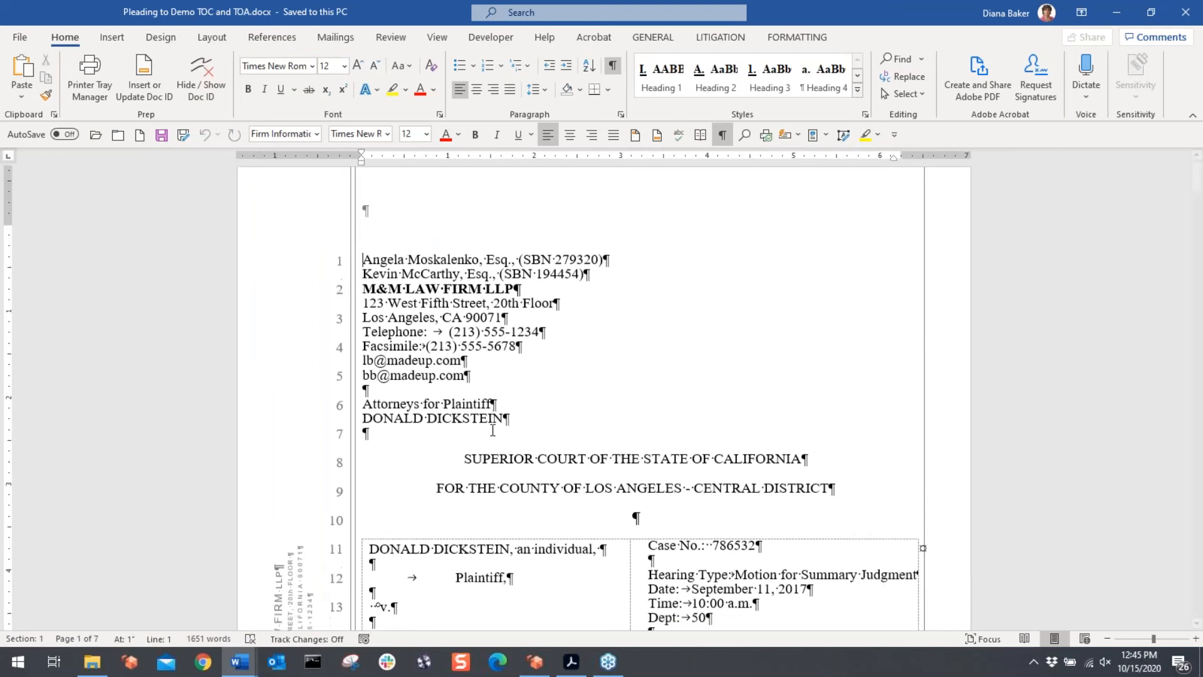
pyautogui.scroll(-12, 499, 436)
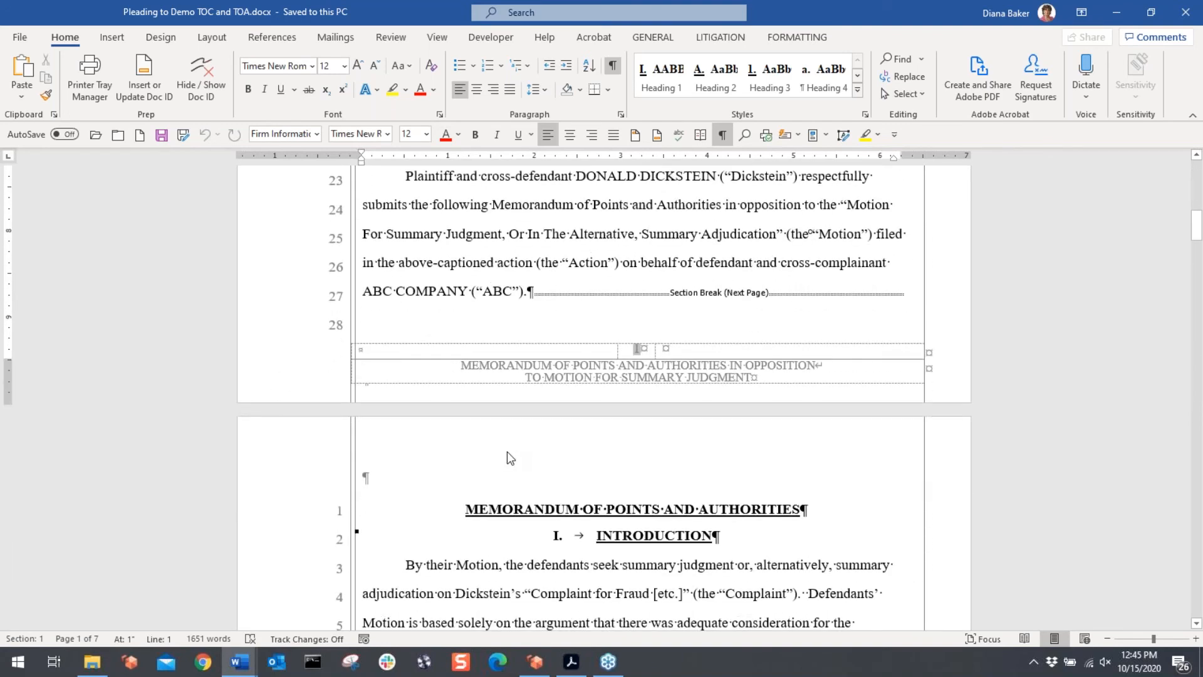
pyautogui.scroll(-3, 676, 549)
pyautogui.scroll(-1, 677, 549)
pyautogui.click(583, 337)
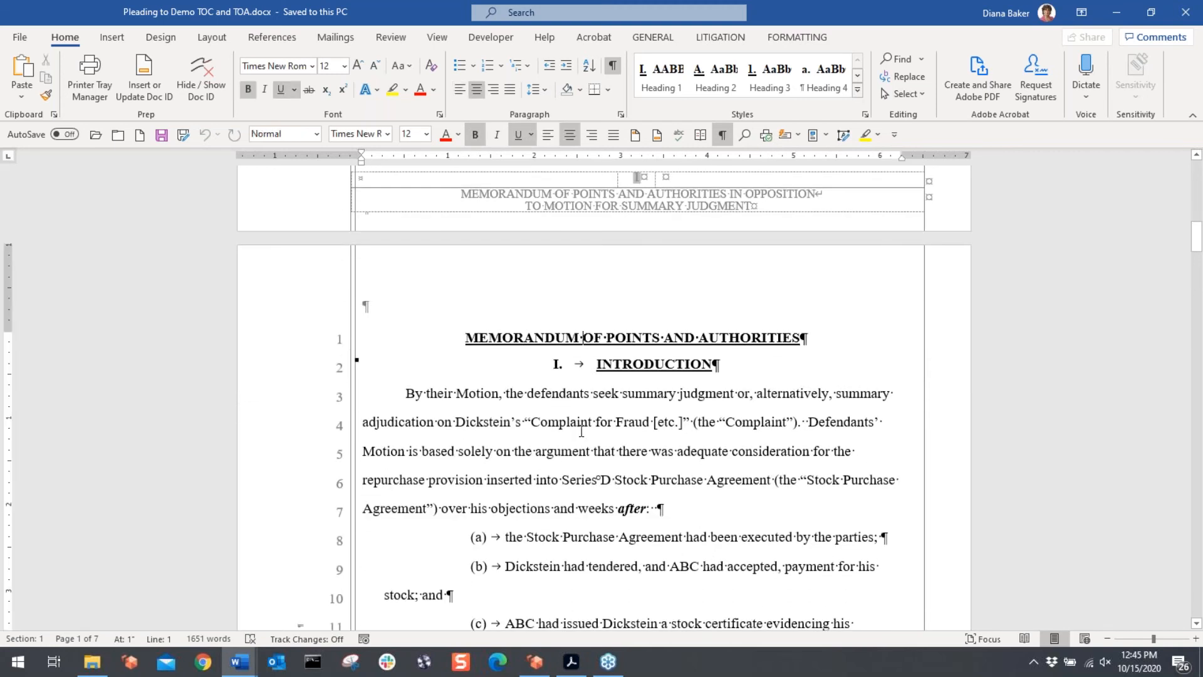
pyautogui.click(617, 367)
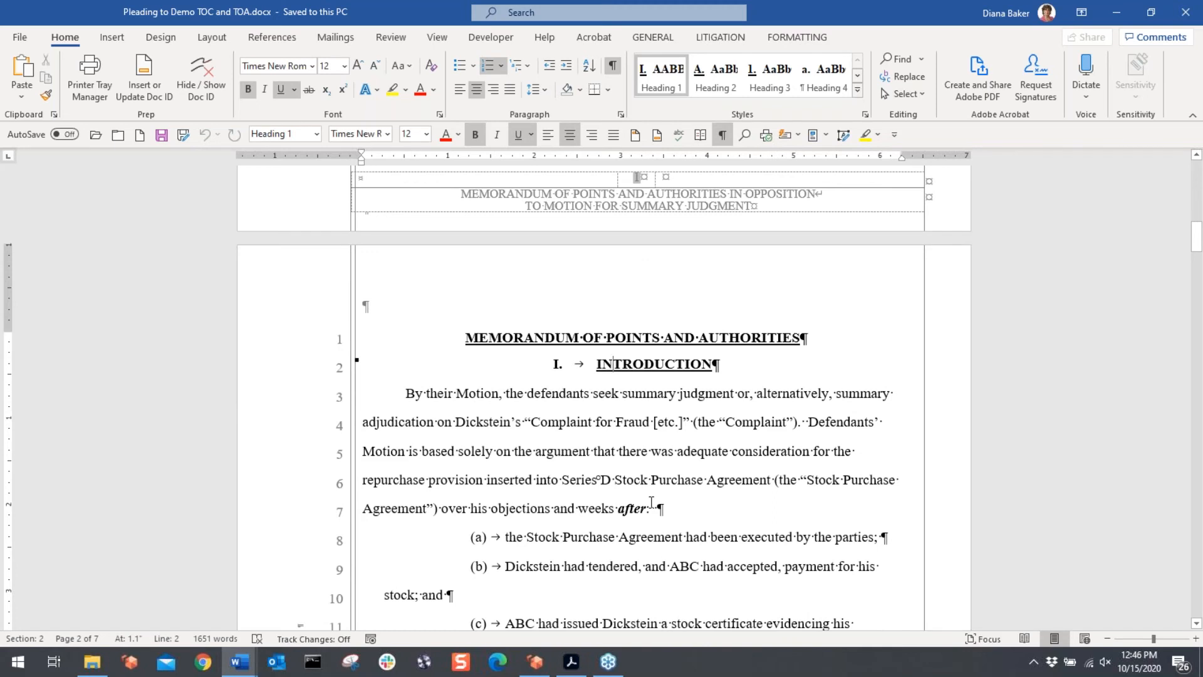
pyautogui.scroll(-10, 651, 502)
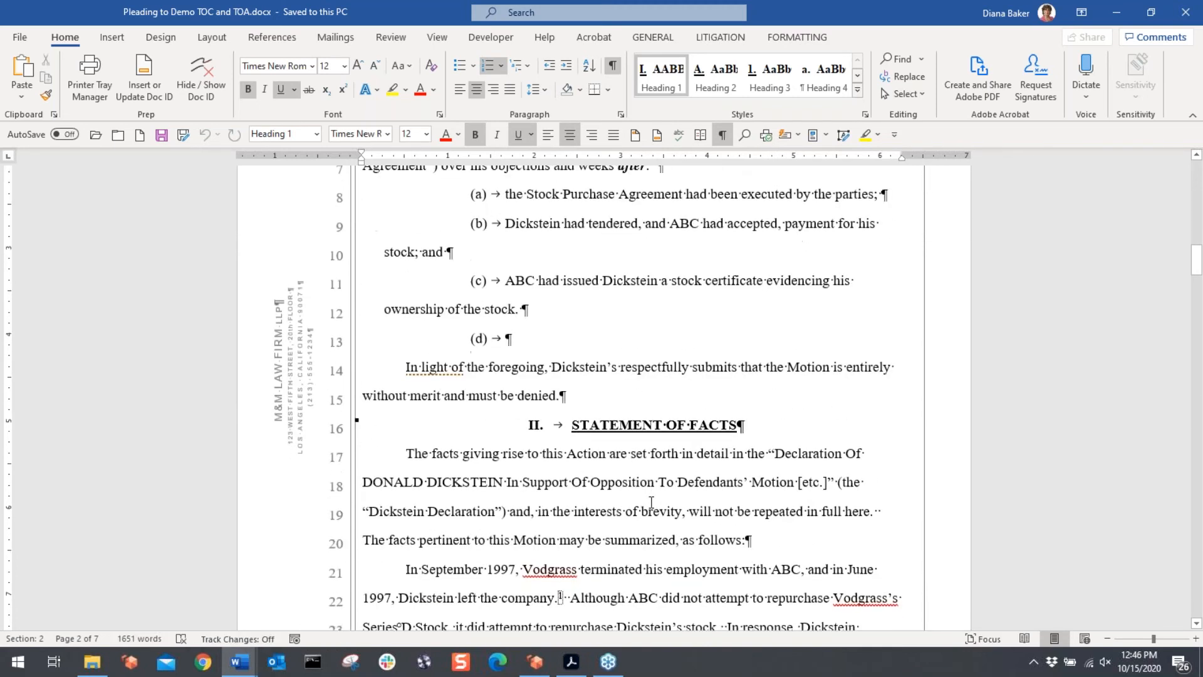
pyautogui.scroll(-10, 651, 502)
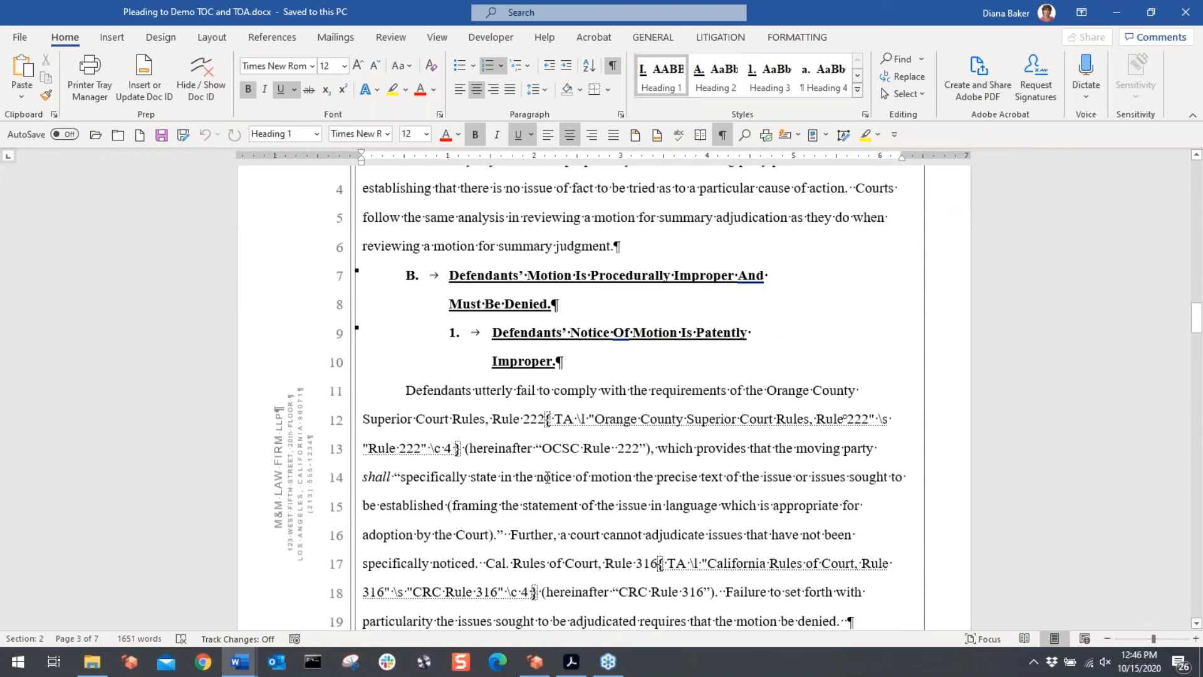
pyautogui.scroll(4, 549, 479)
pyautogui.scroll(15, 549, 474)
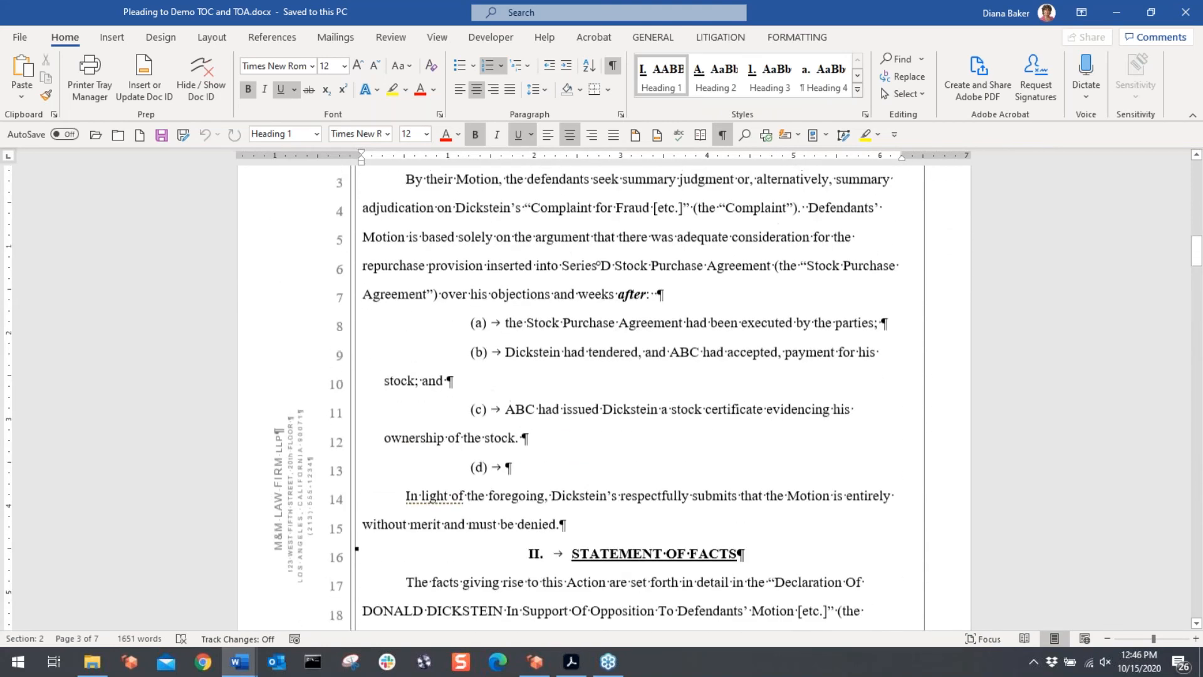
# Step: Add a Table of Contents before the Memorandum of Points and Authorities heading with the litigation tools, confirming the cursor position
pyautogui.click(466, 295)
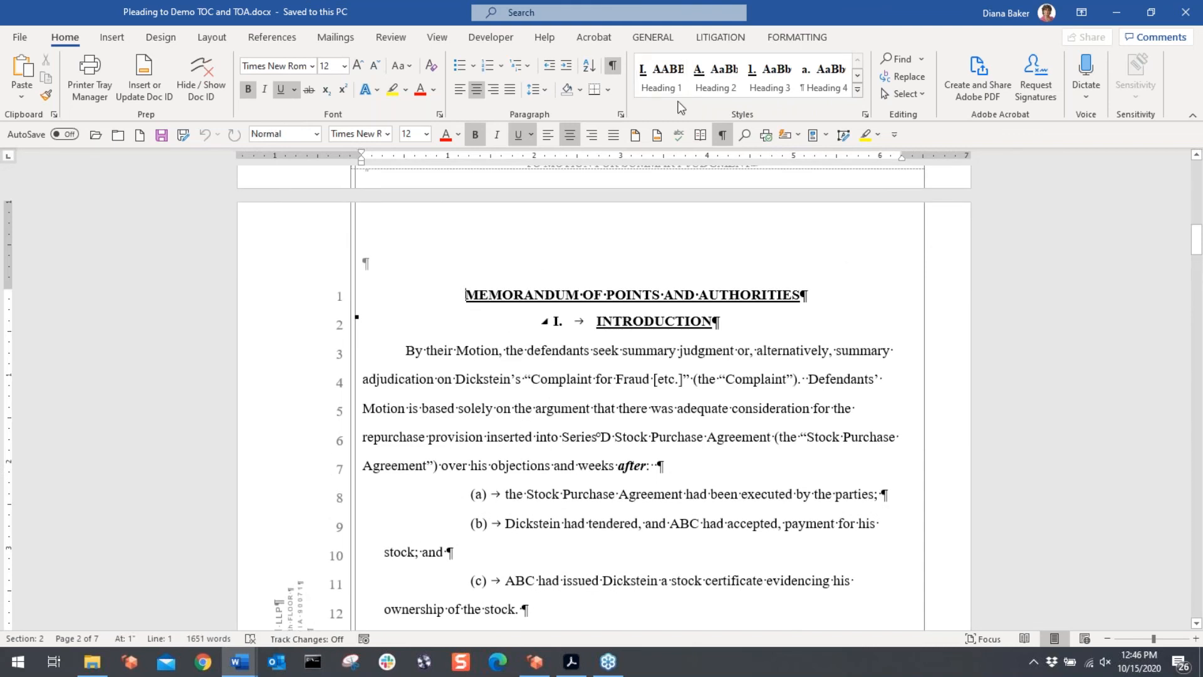
pyautogui.click(654, 38)
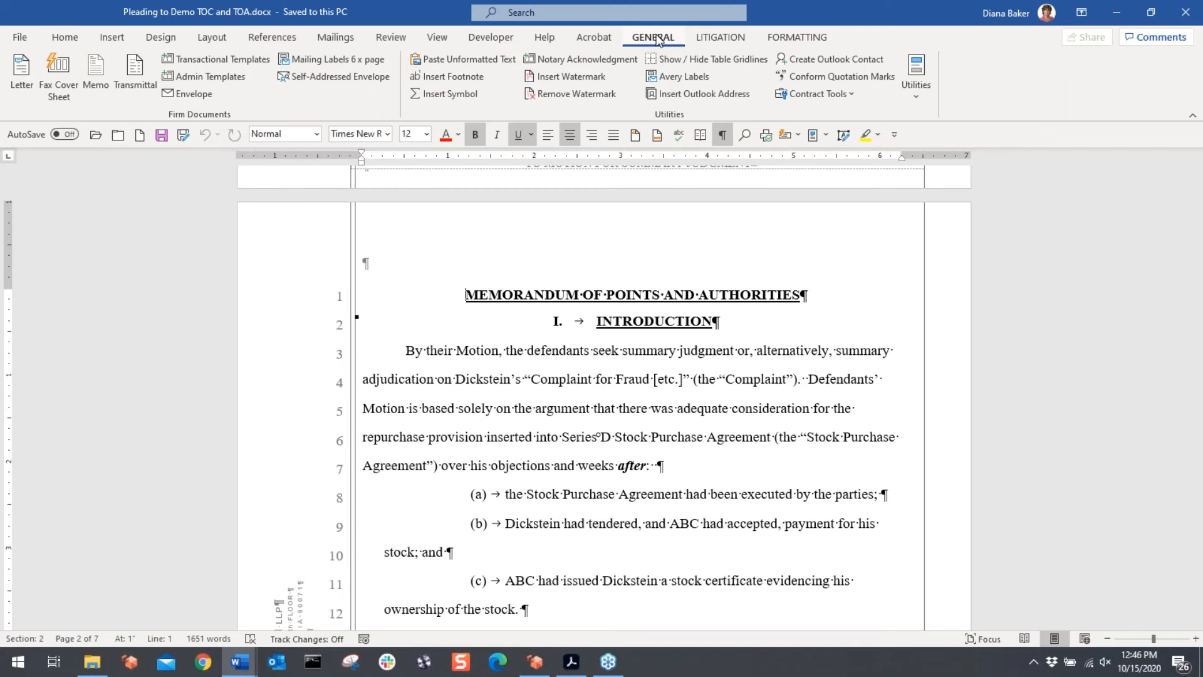
pyautogui.click(721, 39)
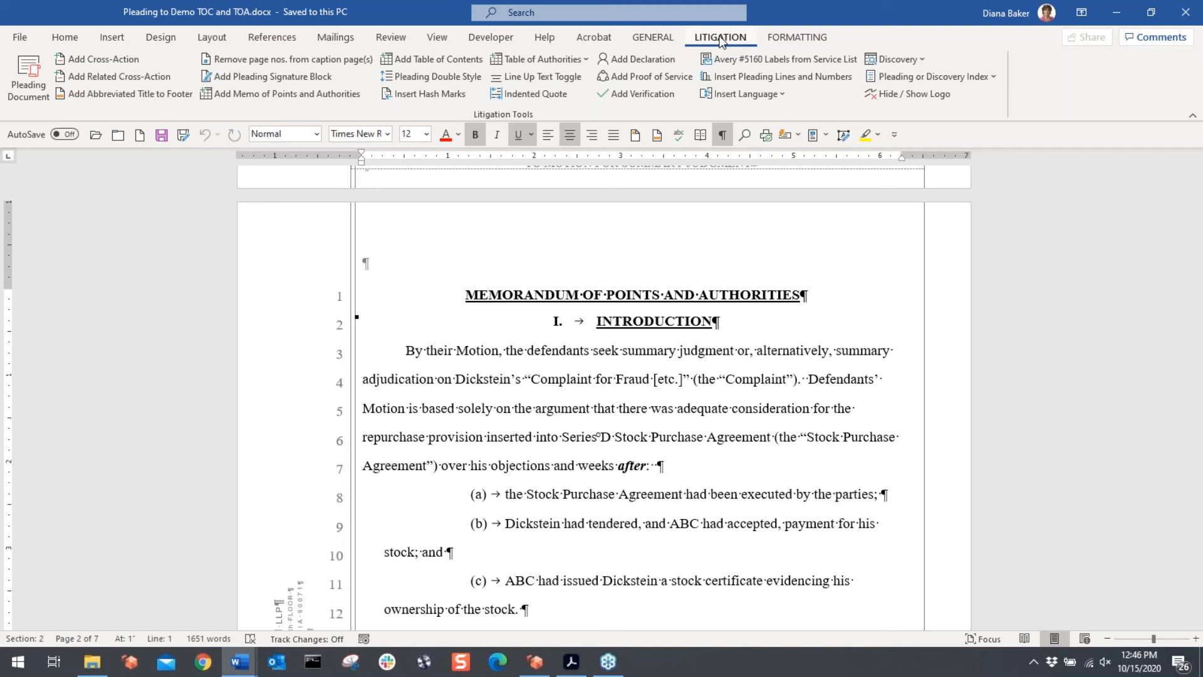
pyautogui.click(782, 39)
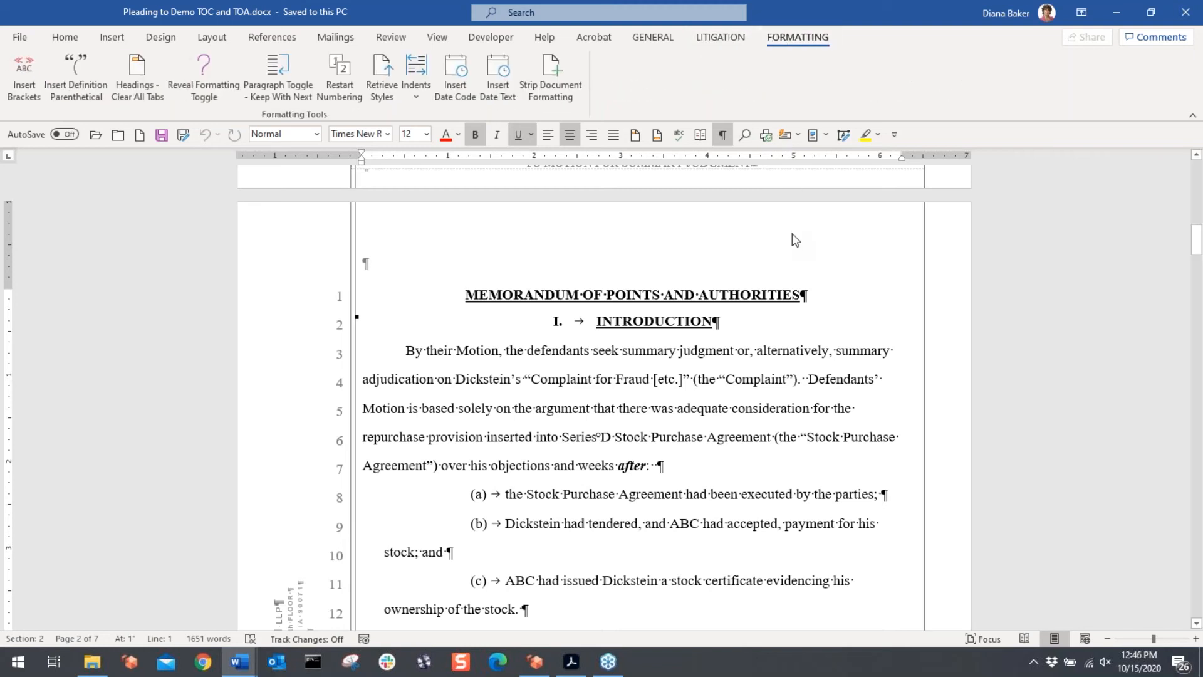
pyautogui.click(721, 38)
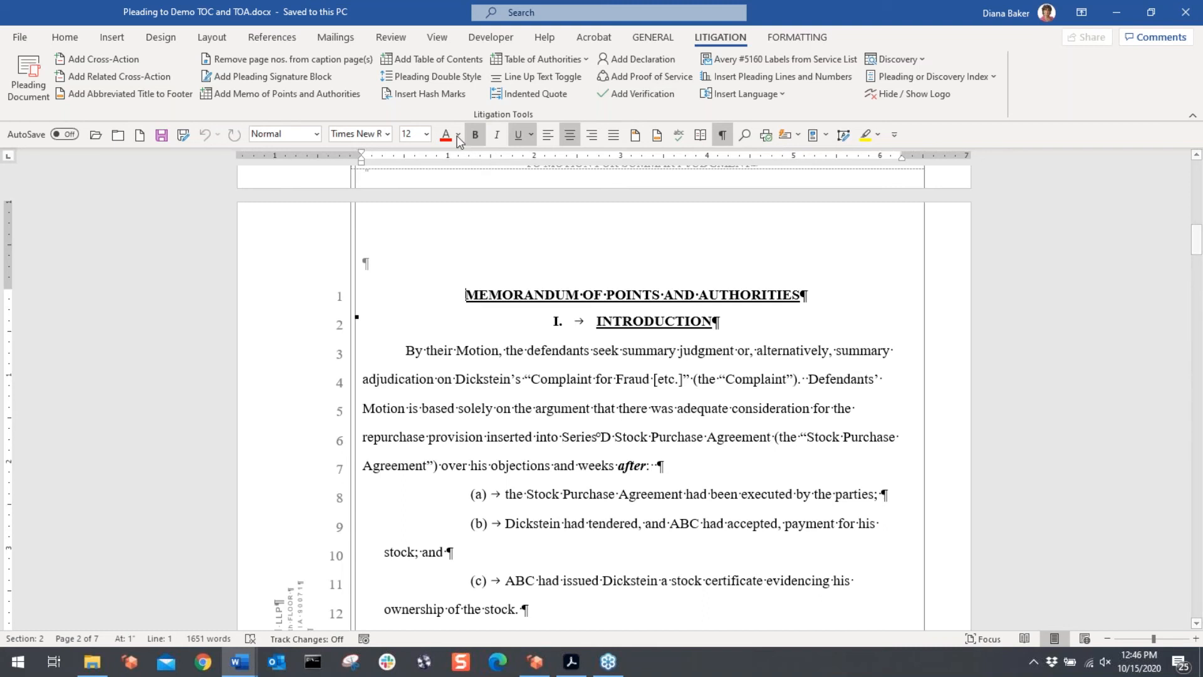
pyautogui.click(402, 59)
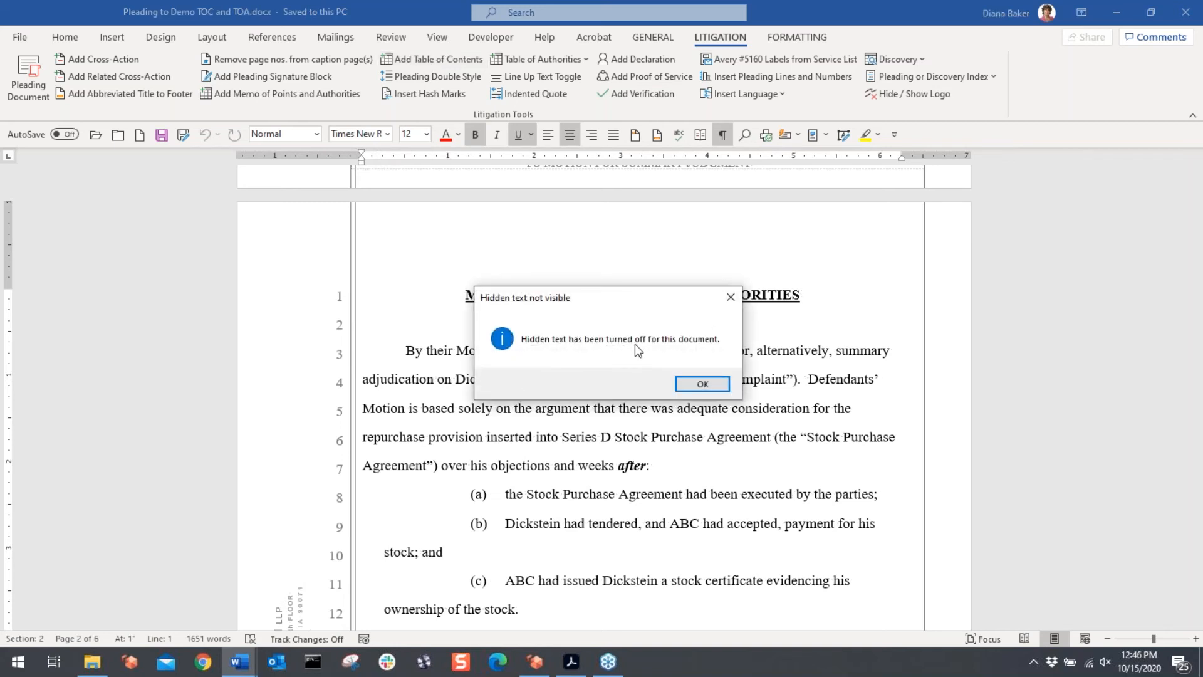
pyautogui.click(702, 384)
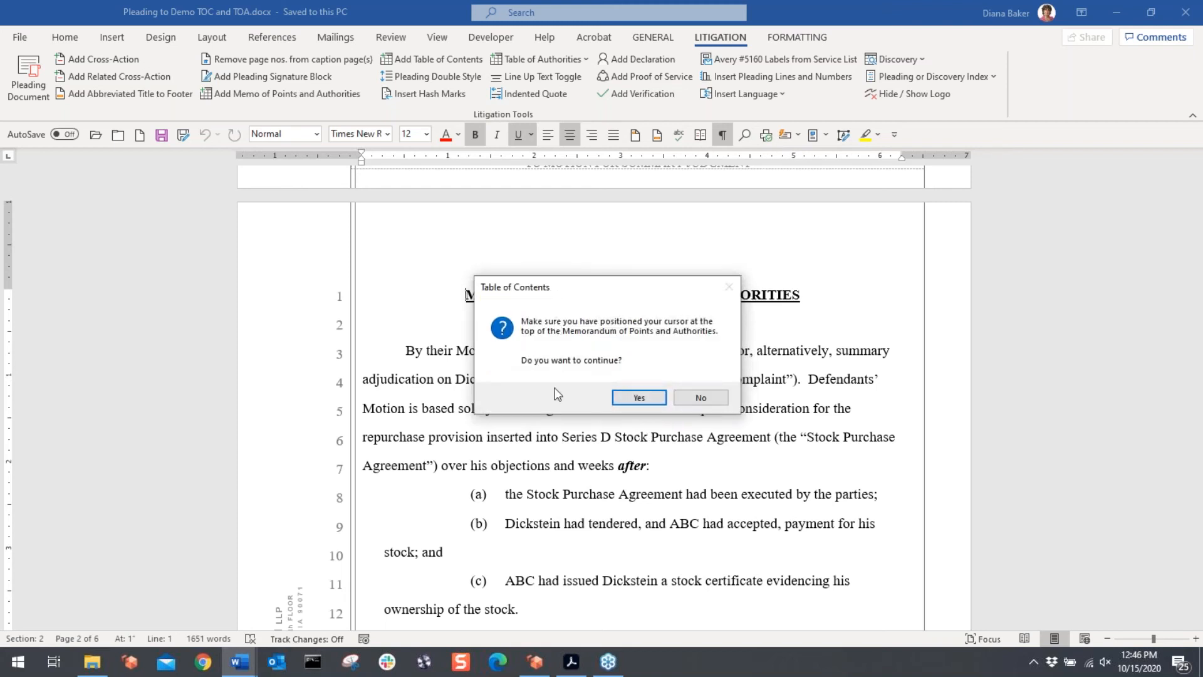
pyautogui.click(639, 399)
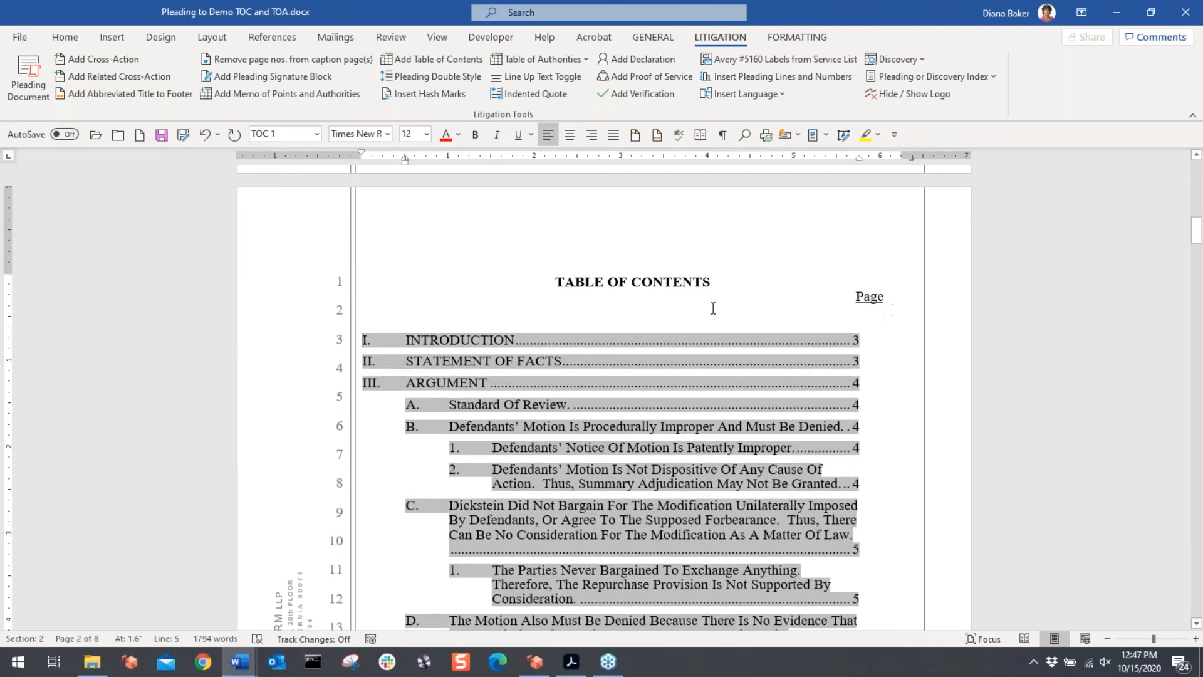
# Step: Review the Table of Contents, insert a Table of Authorities with the litigation tools, and check the page that follows it
pyautogui.scroll(-1, 581, 451)
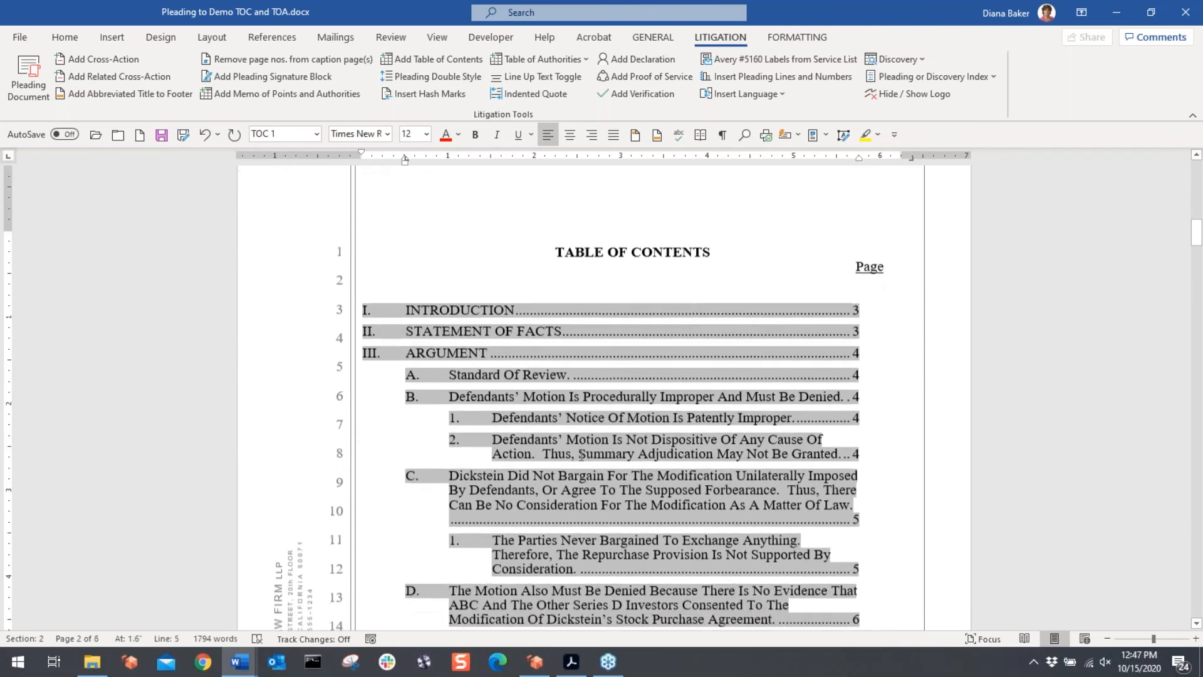
pyautogui.scroll(-4, 459, 432)
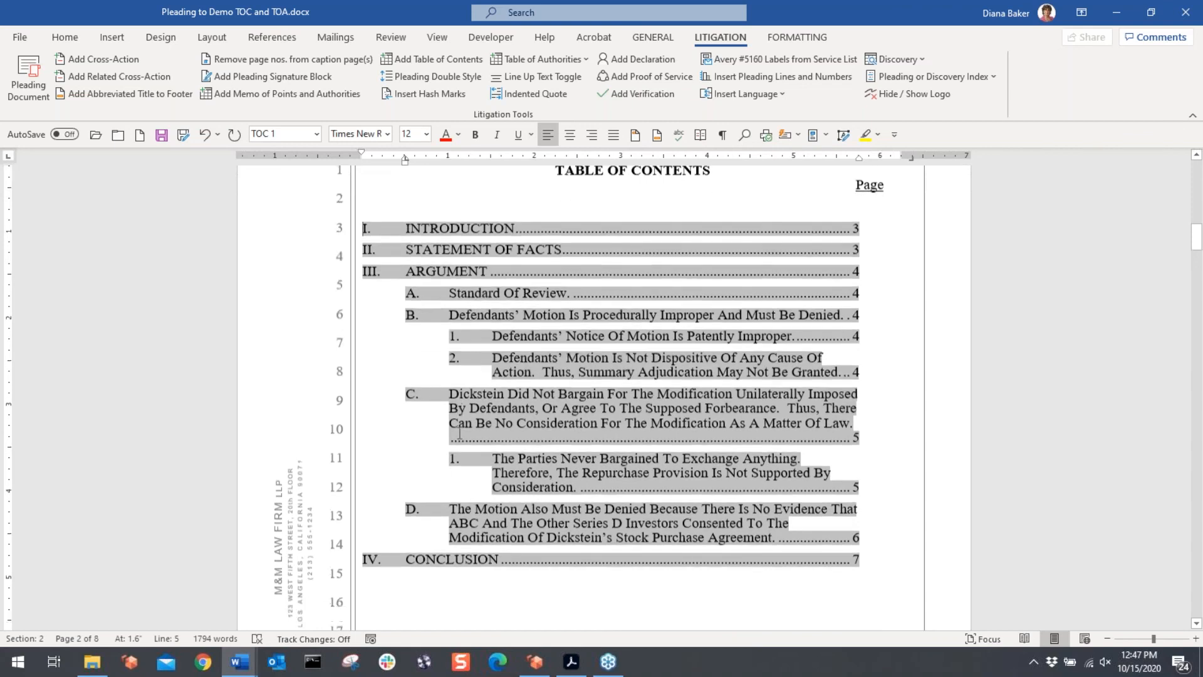
pyautogui.scroll(2, 460, 432)
pyautogui.scroll(1, 459, 432)
pyautogui.scroll(-5, 459, 432)
pyautogui.scroll(-3, 459, 433)
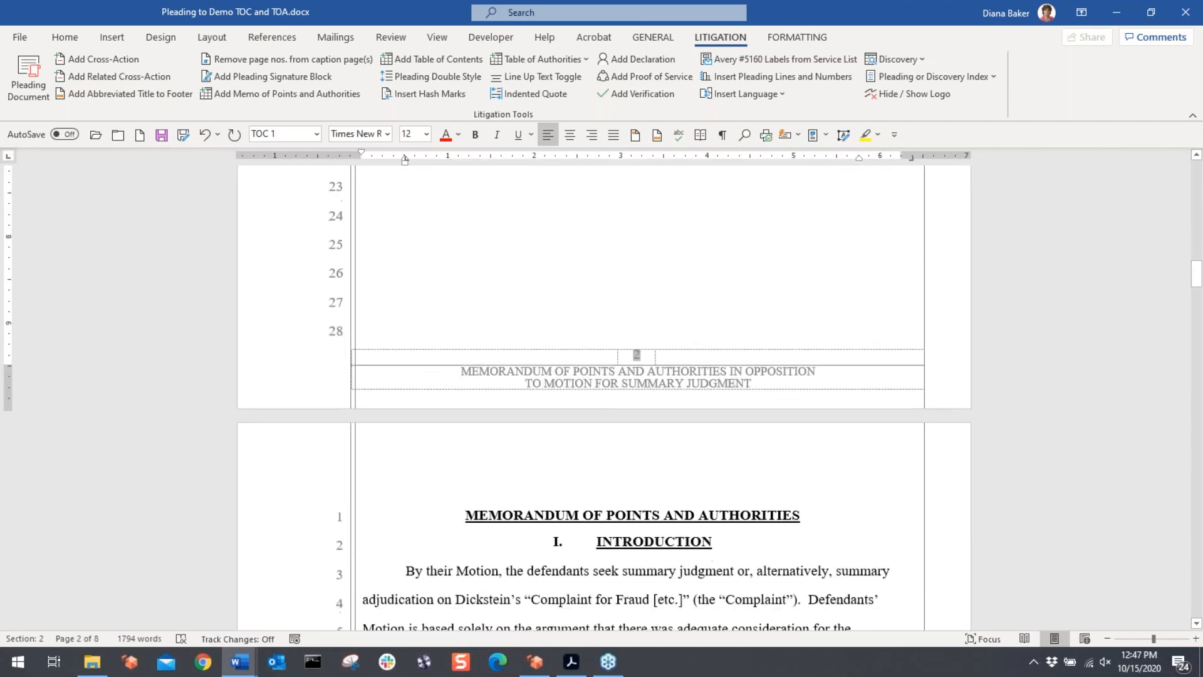
pyautogui.click(506, 61)
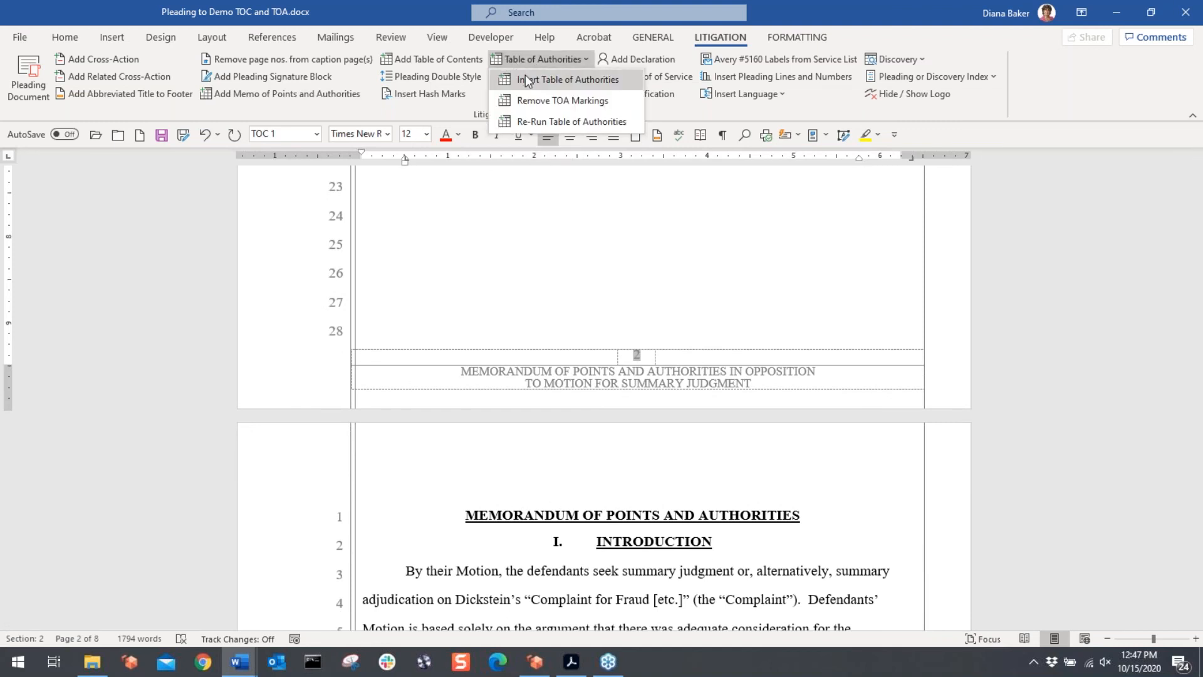
pyautogui.click(528, 82)
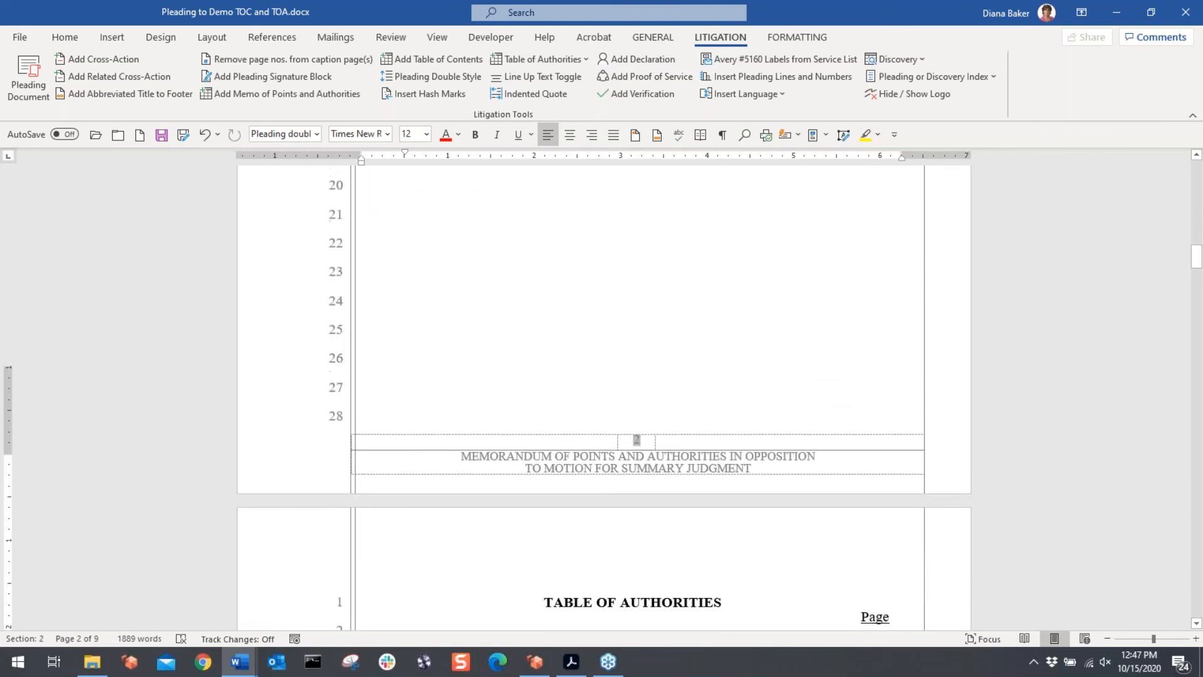
pyautogui.scroll(-15, 605, 397)
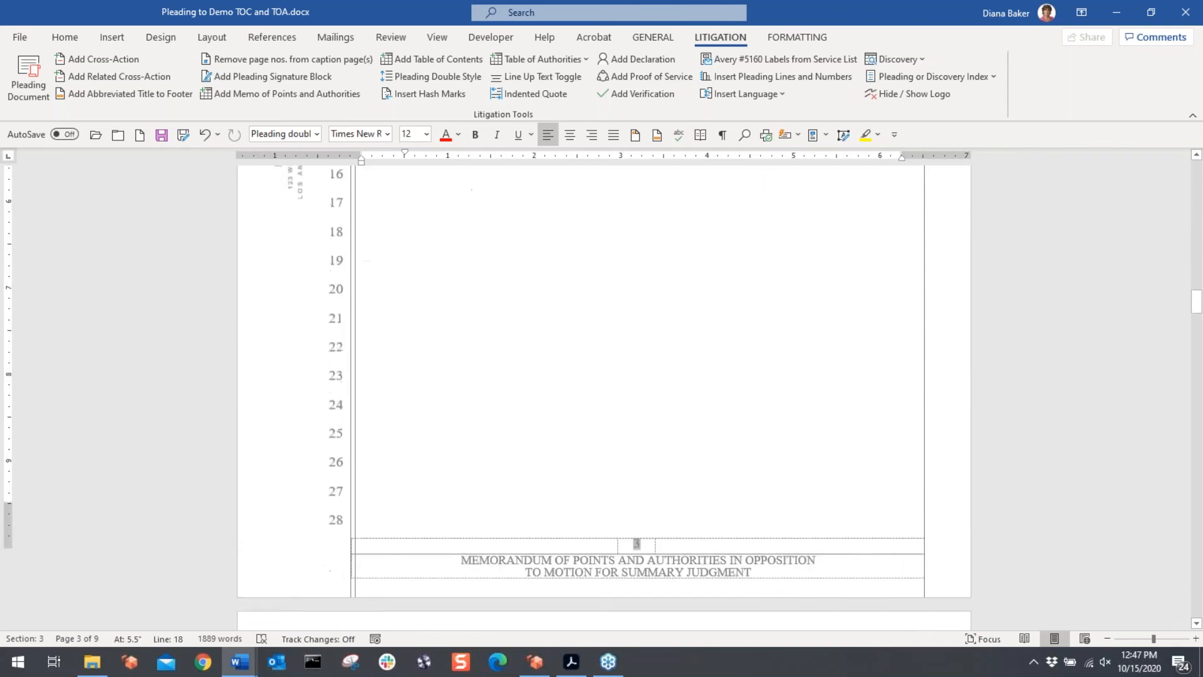
pyautogui.scroll(-2, 604, 397)
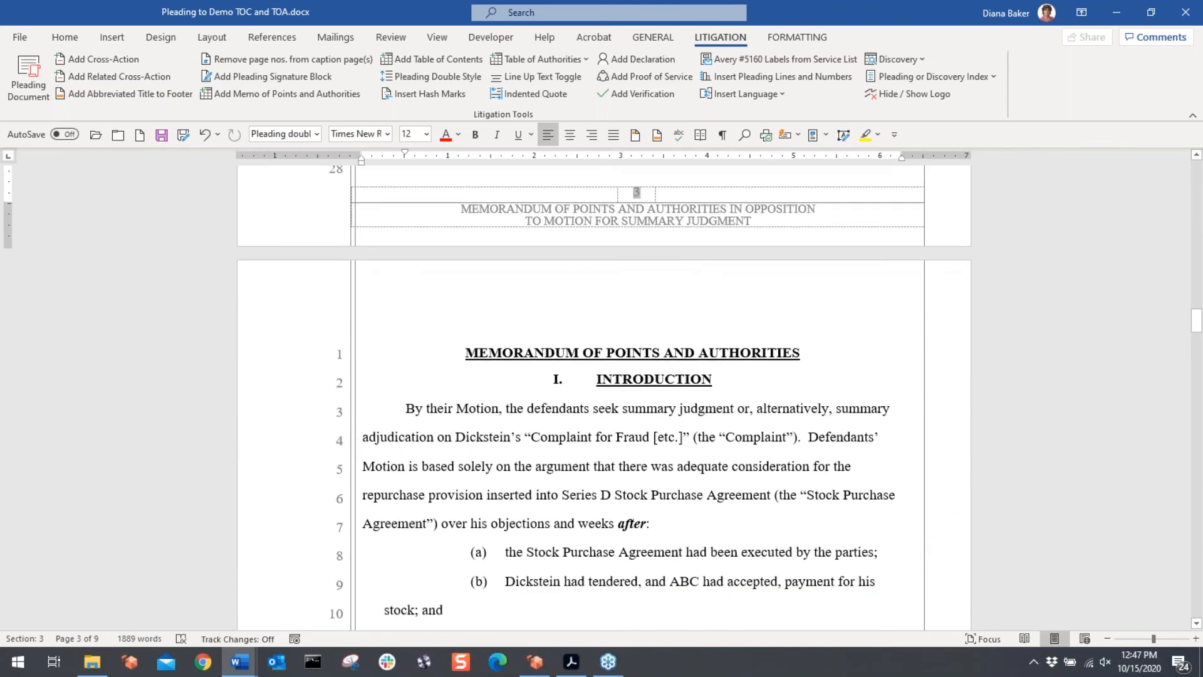
# Step: Close Pleading to Demo TOC and TOA.docx without saving its changes
pyautogui.click(401, 415)
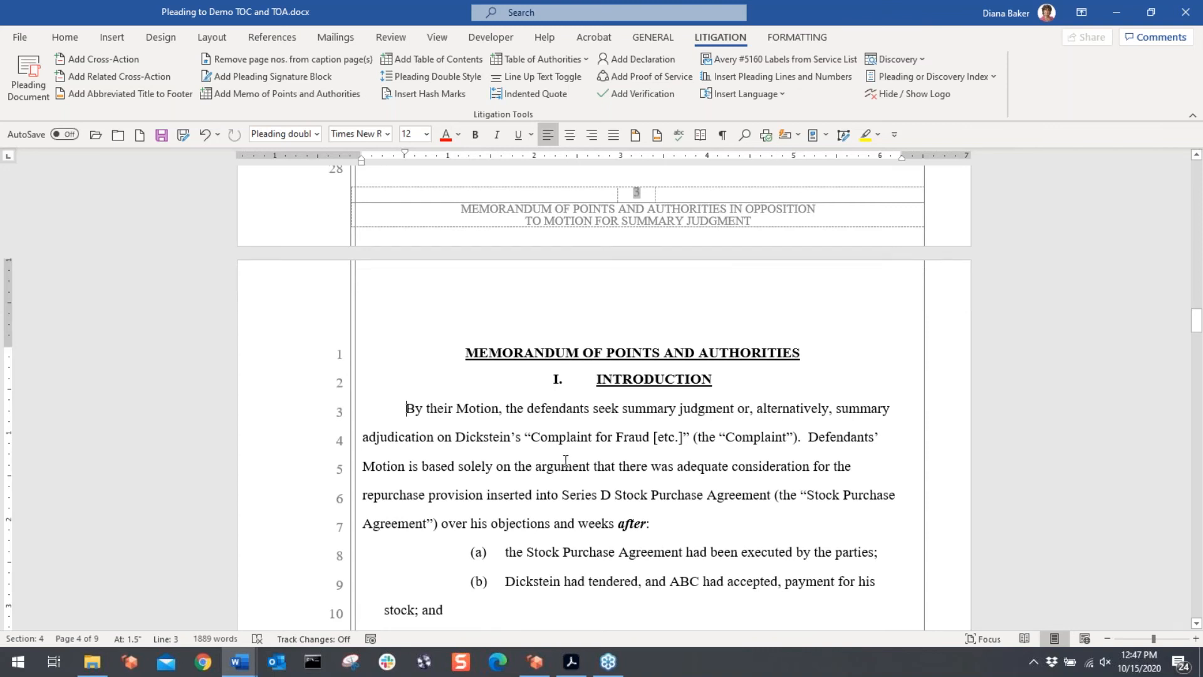
pyautogui.click(119, 135)
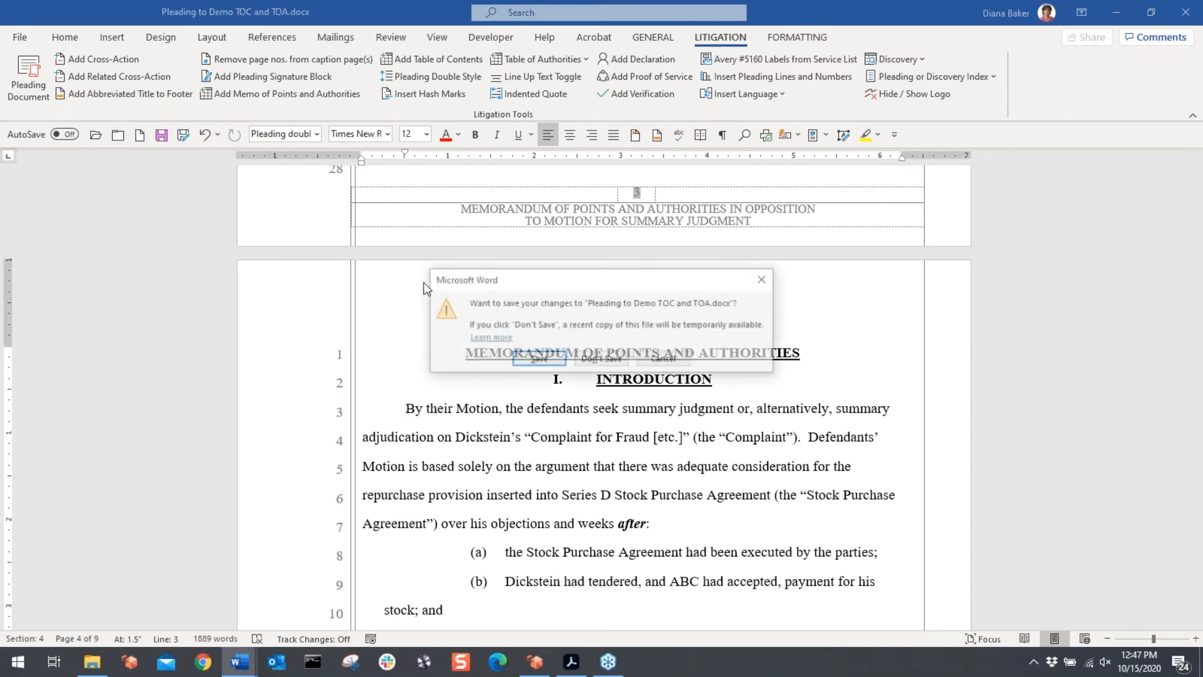
pyautogui.click(592, 359)
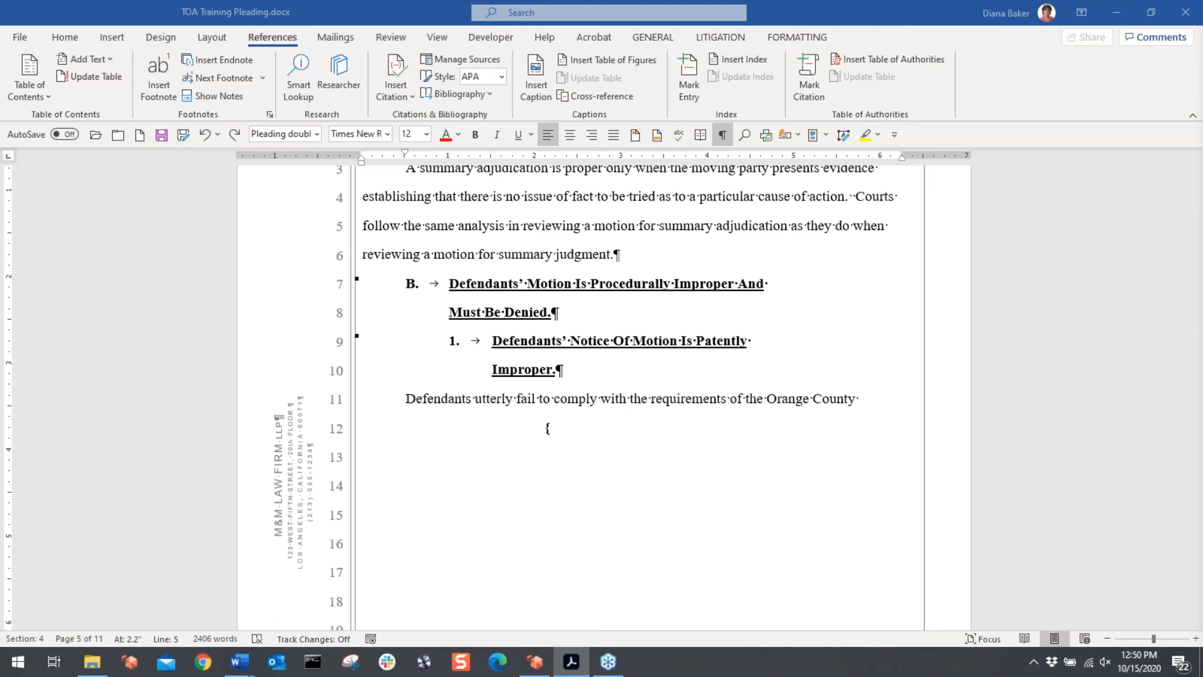
# Step: Bring up the Mark Citation dialog to look at its category and short citation lists, and cancel it
pyautogui.click(432, 233)
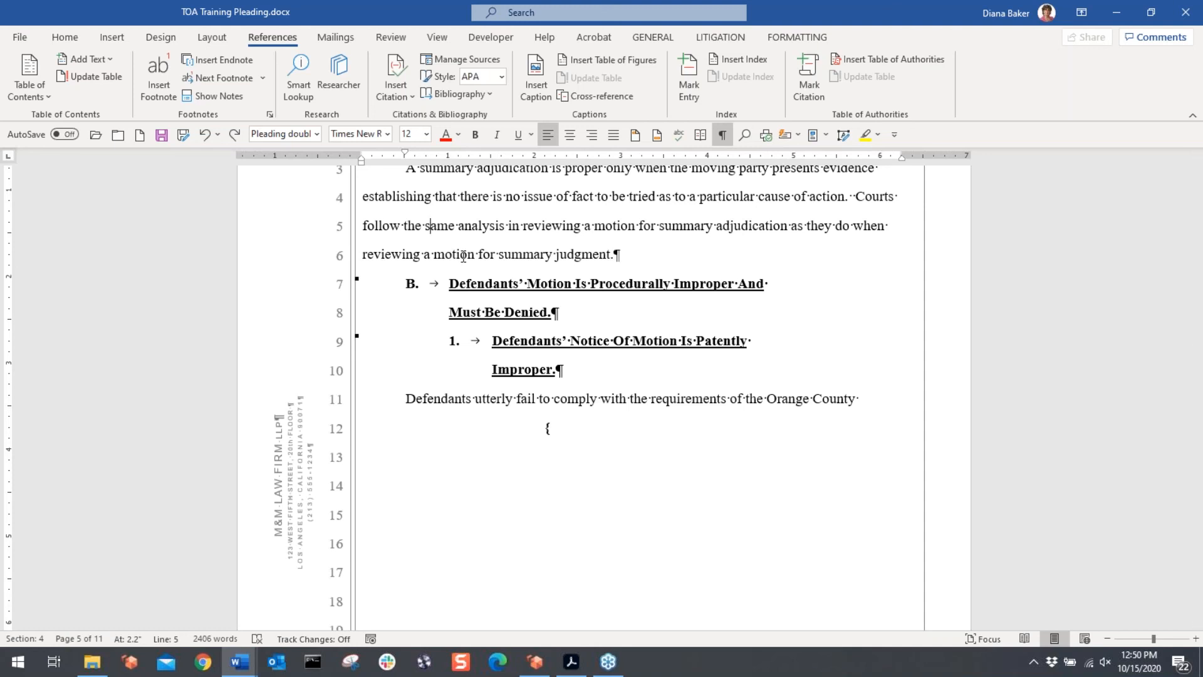
pyautogui.hotkey('alt', 'shift', 'i')
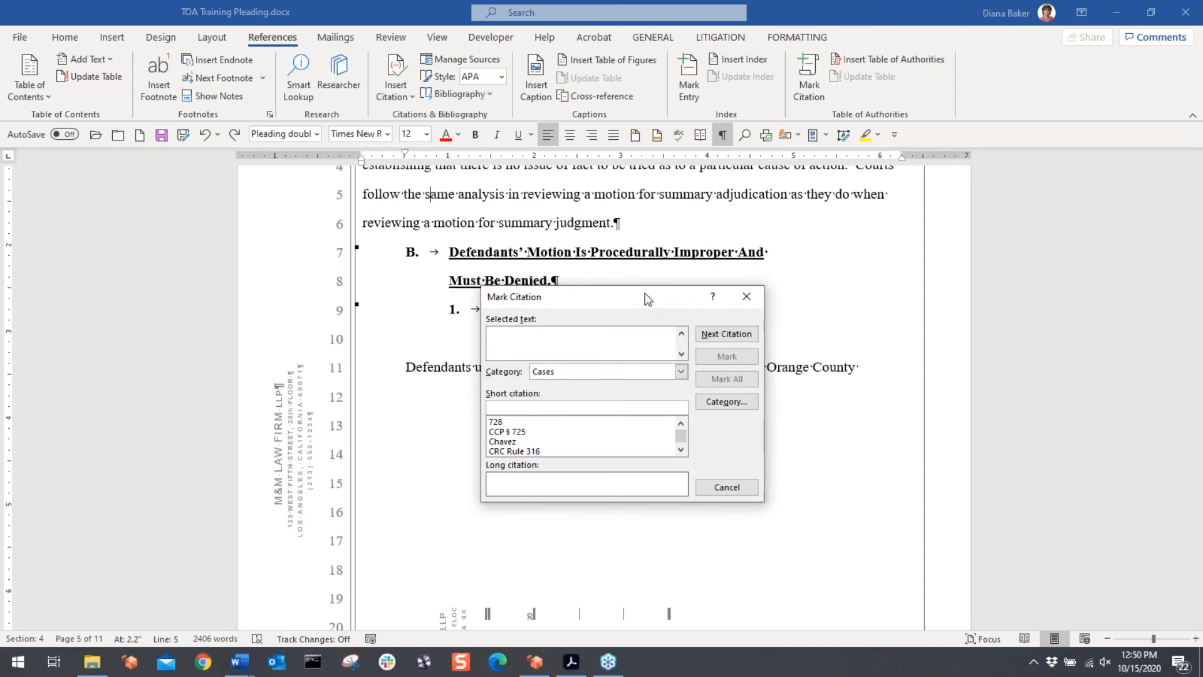
pyautogui.click(681, 372)
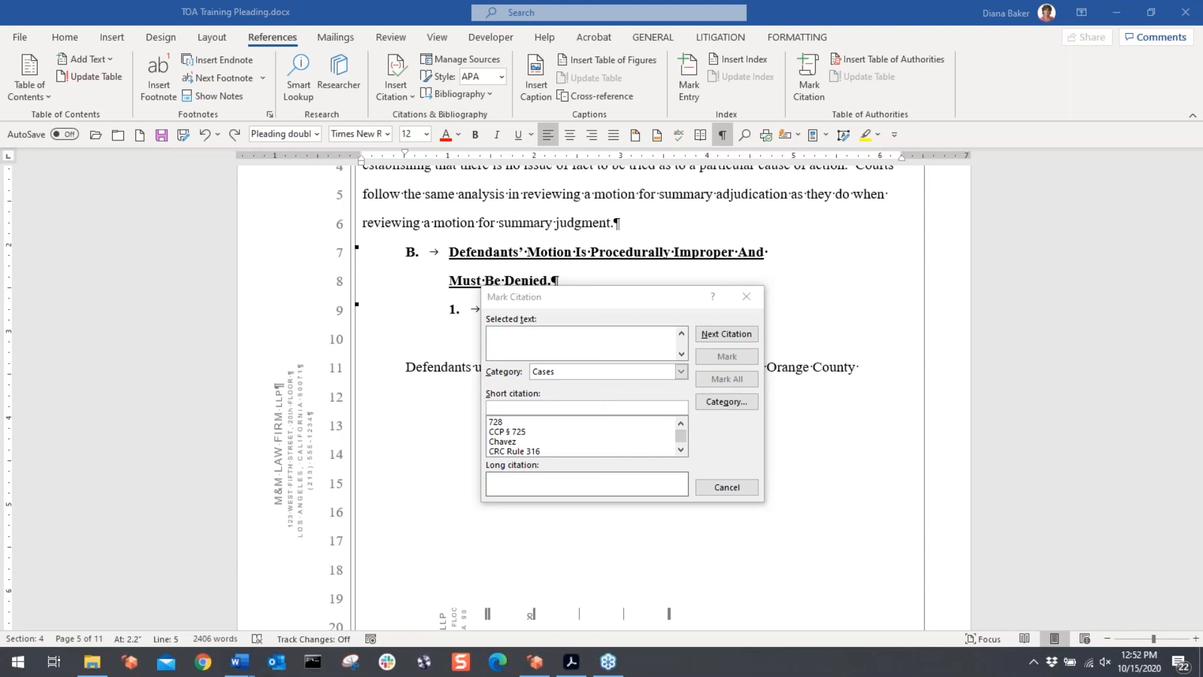
pyautogui.click(726, 489)
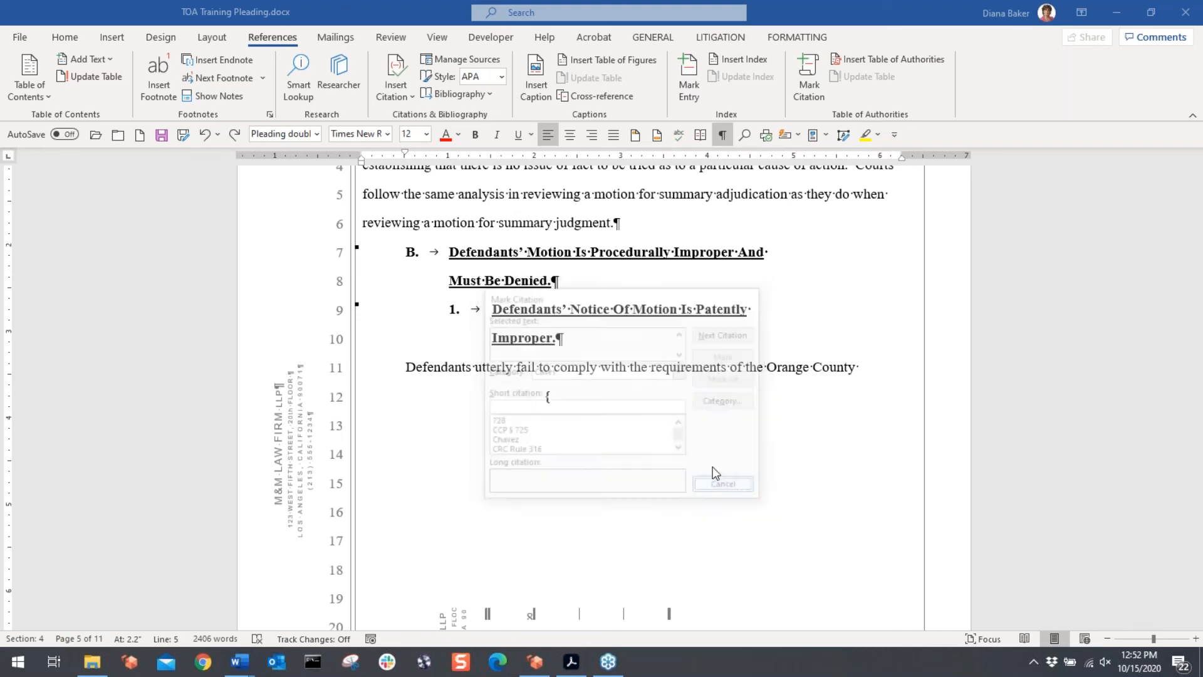
# Step: Select the Table of Authorities entries from Cases through Rules, view the Update Field command, and dismiss it
pyautogui.hotkey('ctrl', 'Home')
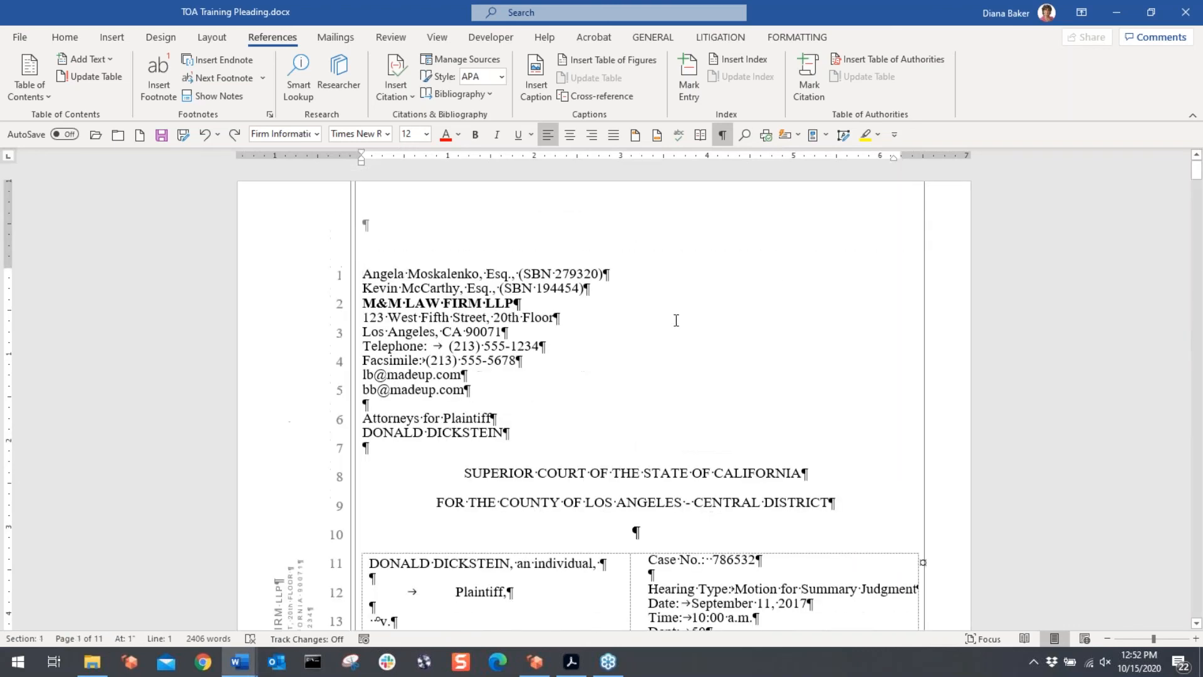
pyautogui.scroll(-12, 674, 377)
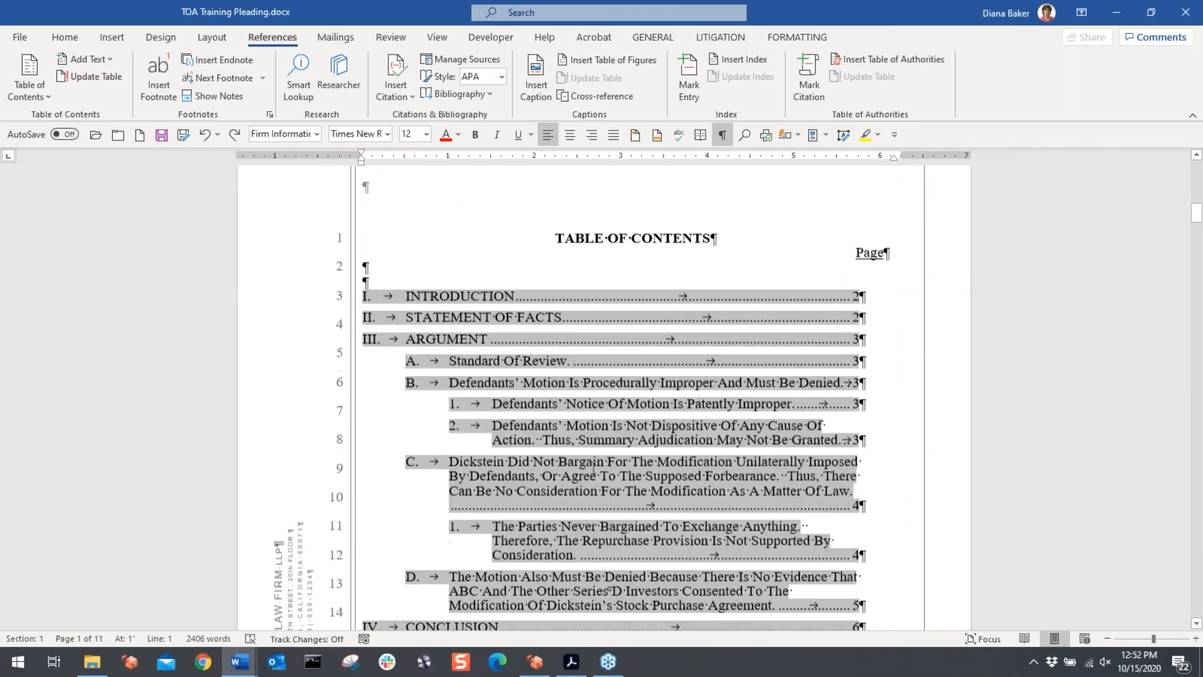
pyautogui.scroll(-10, 580, 492)
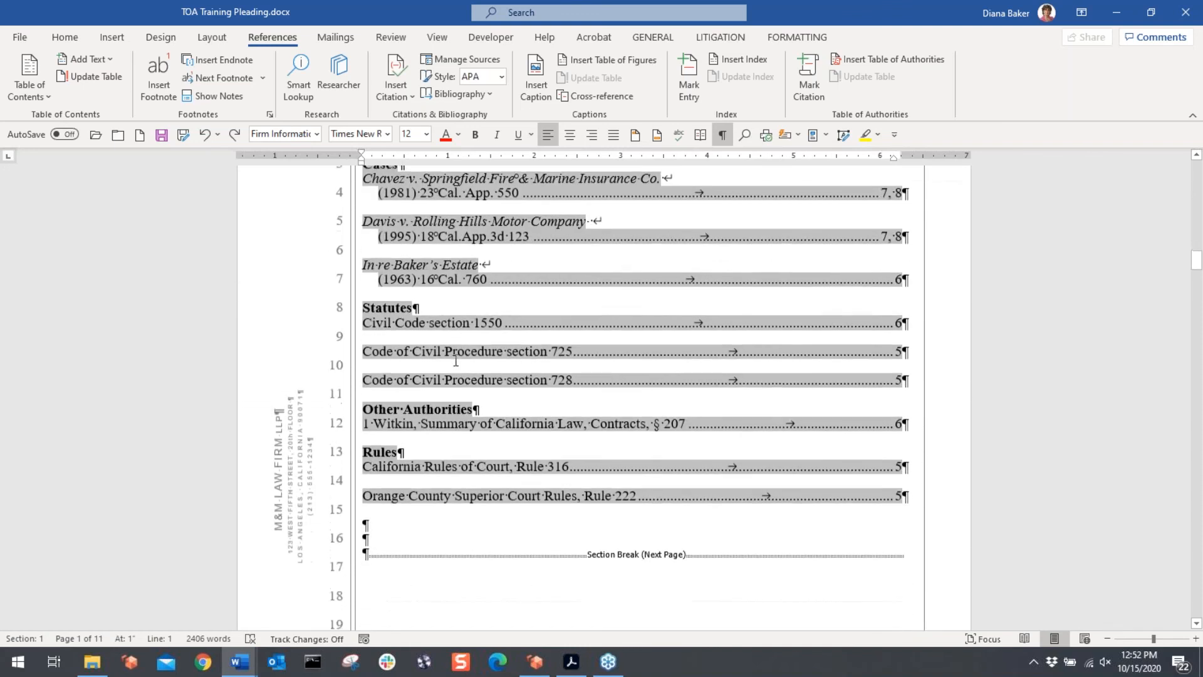
pyautogui.scroll(2, 421, 294)
pyautogui.moveTo(385, 249); pyautogui.dragTo(400, 545)
pyautogui.rightClick(415, 433)
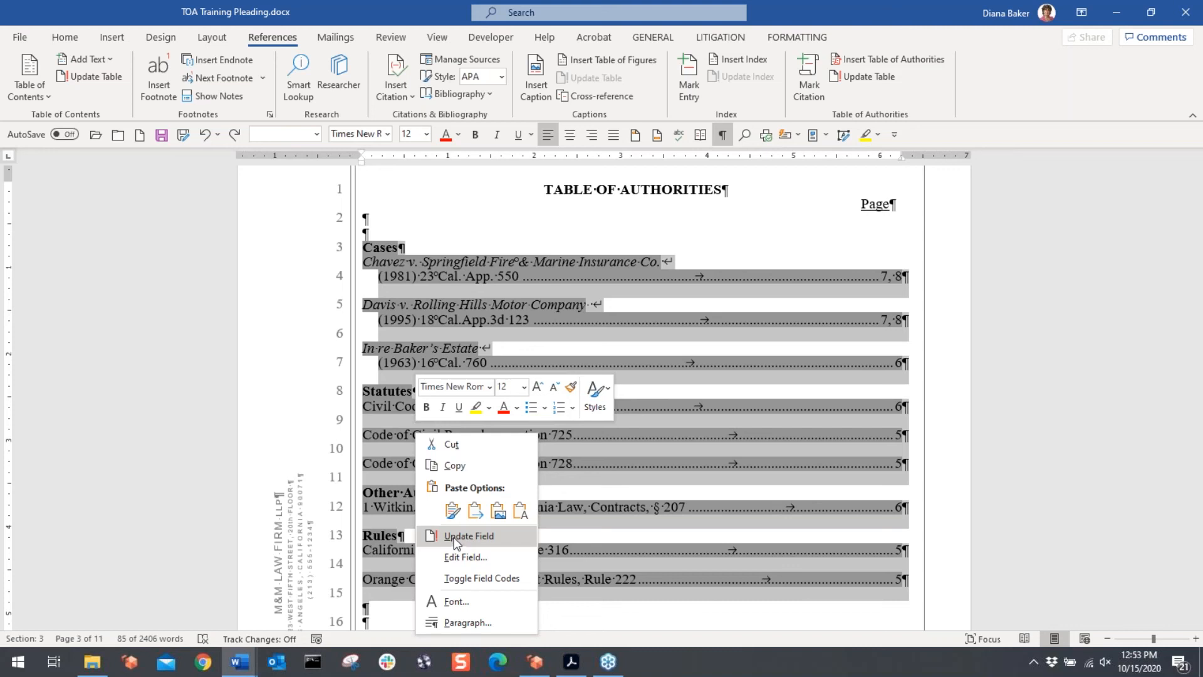
pyautogui.click(401, 622)
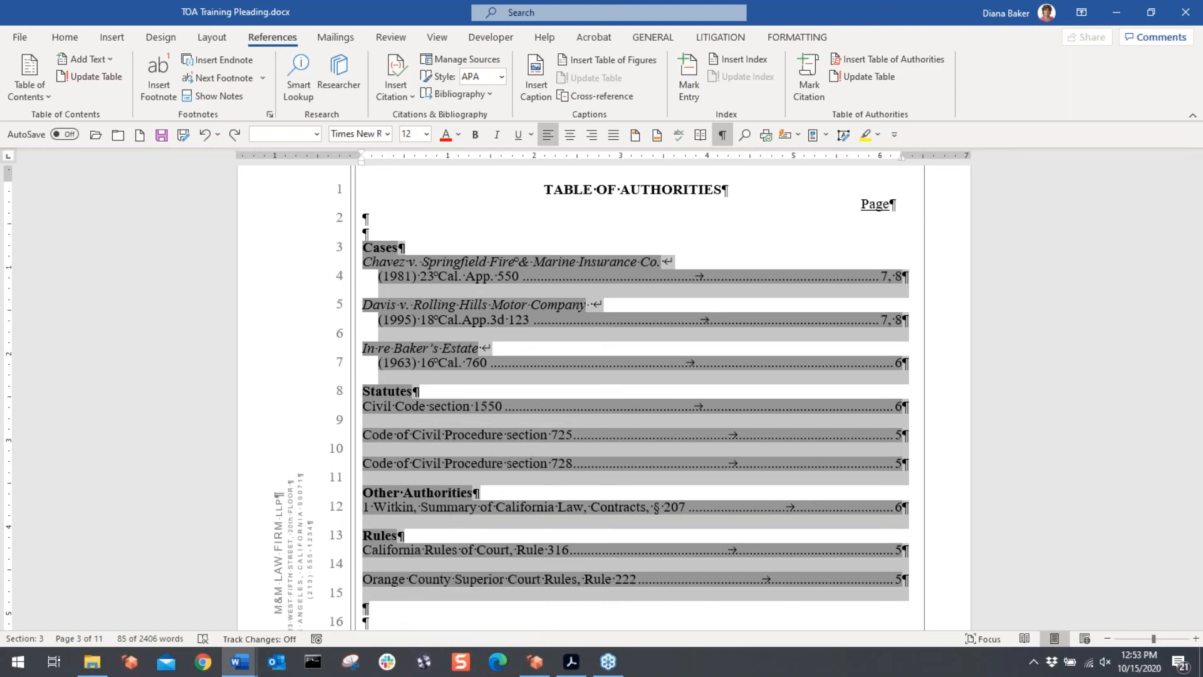